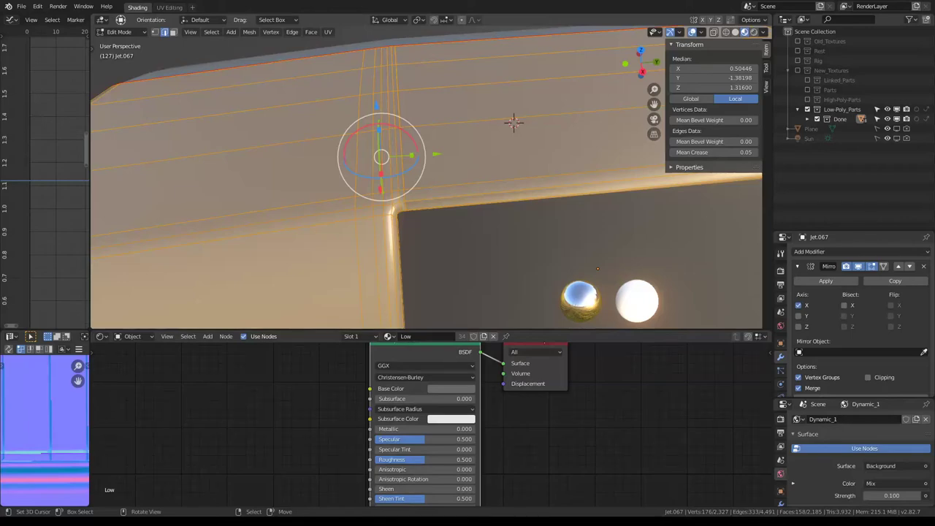
Step: Select an edge loop on the jet mesh and crease it with Shift+E
mouse_move(535, 169)
middle_mouse_down()
mouse_move(481, 107)
mouse_move(472, 76)
mouse_move(475, 83)
mouse_move(382, 87)
mouse_move(389, 96)
mouse_move(375, 150)
mouse_move(369, 134)
mouse_move(383, 143)
middle_mouse_up()
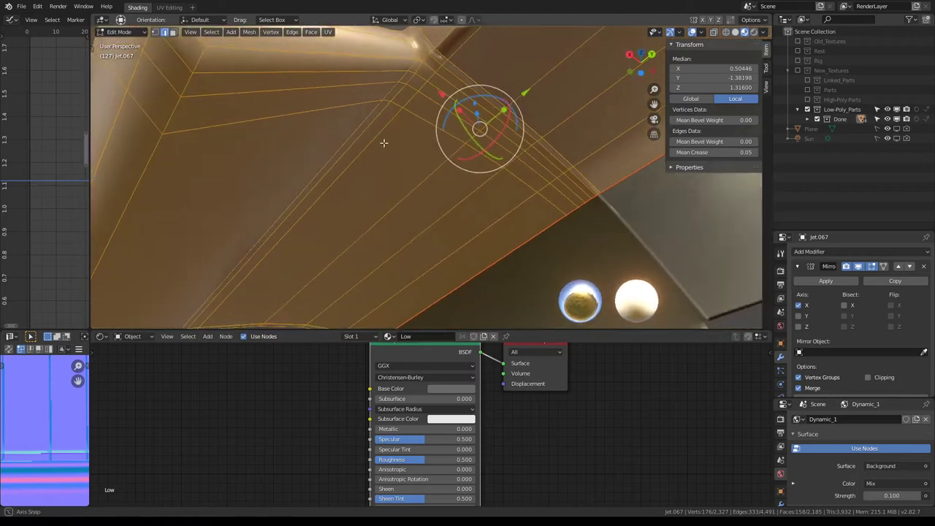
left_click(329, 110, "alt")
middle_click_drag(328, 110, 350, 137)
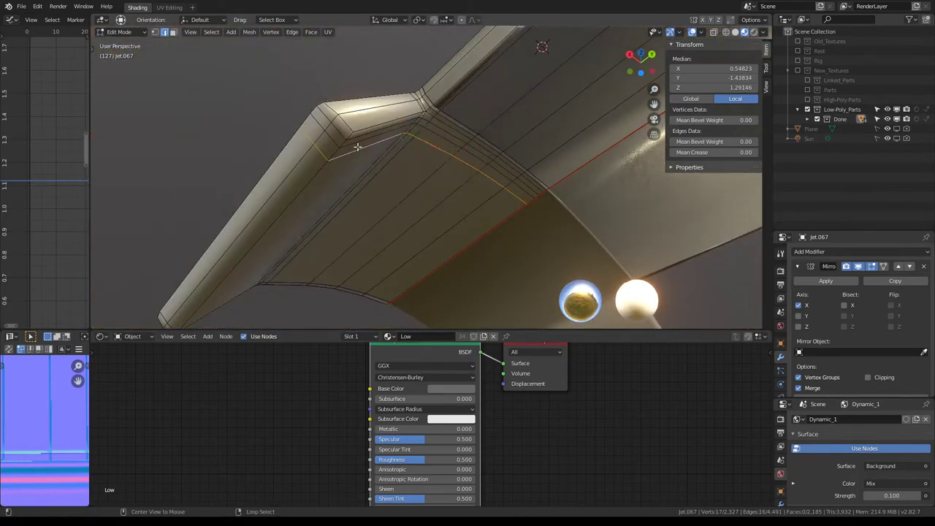
key("shift+e")
left_click(511, 123)
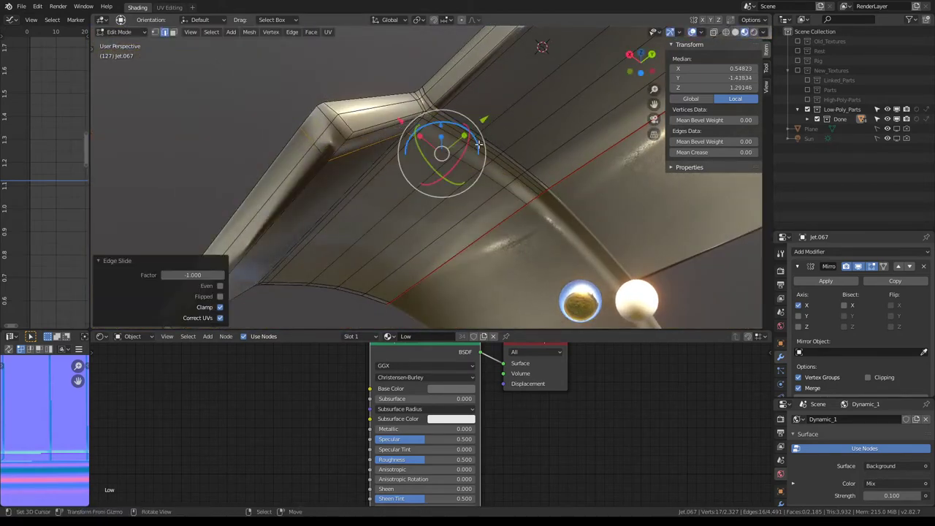
Step: Merge overlapping vertices by distance across the whole mesh
key("a")
key("q")
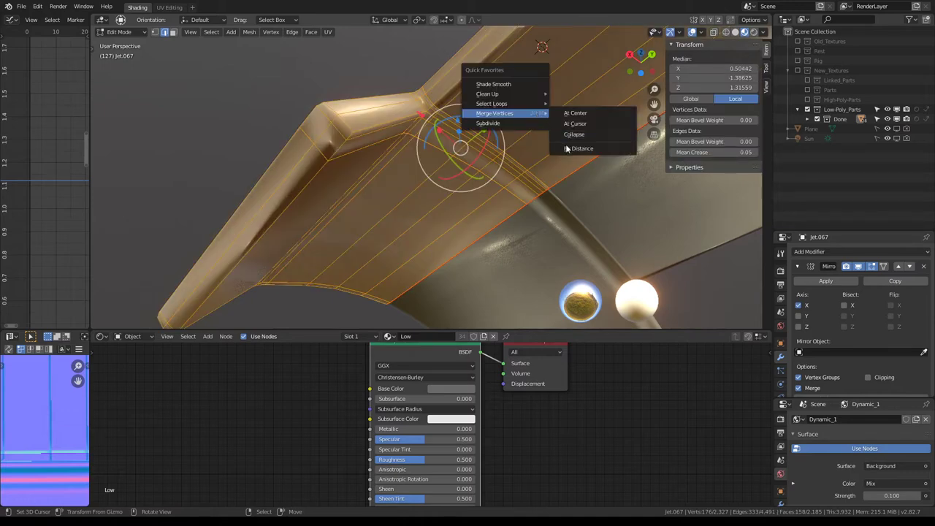
left_click(567, 148)
mouse_move(567, 148)
middle_mouse_down()
mouse_move(456, 183)
mouse_move(475, 157)
middle_mouse_up()
Step: Slide another loop onto its neighbour, then merge by distance at 0.003, removing 13 vertices
key("g")
key("g")
left_click(478, 151)
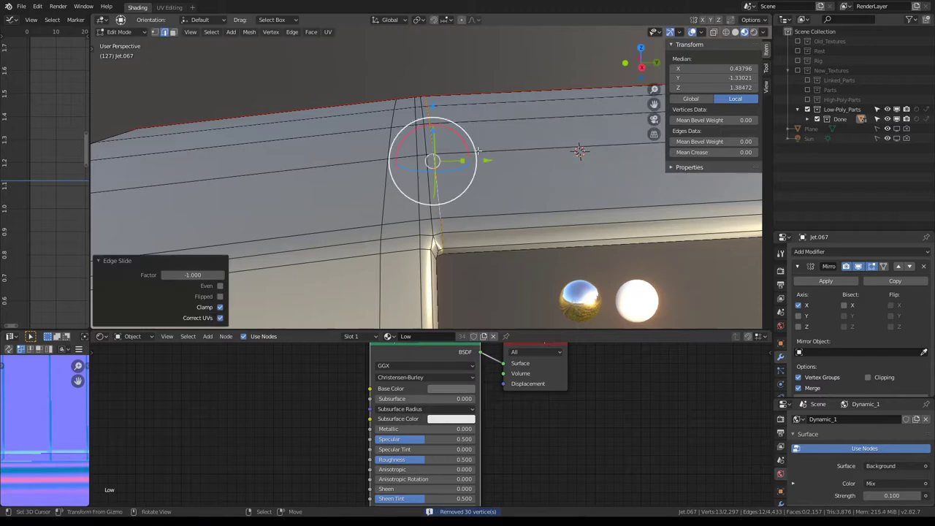
key("a")
key("q")
left_click(522, 180)
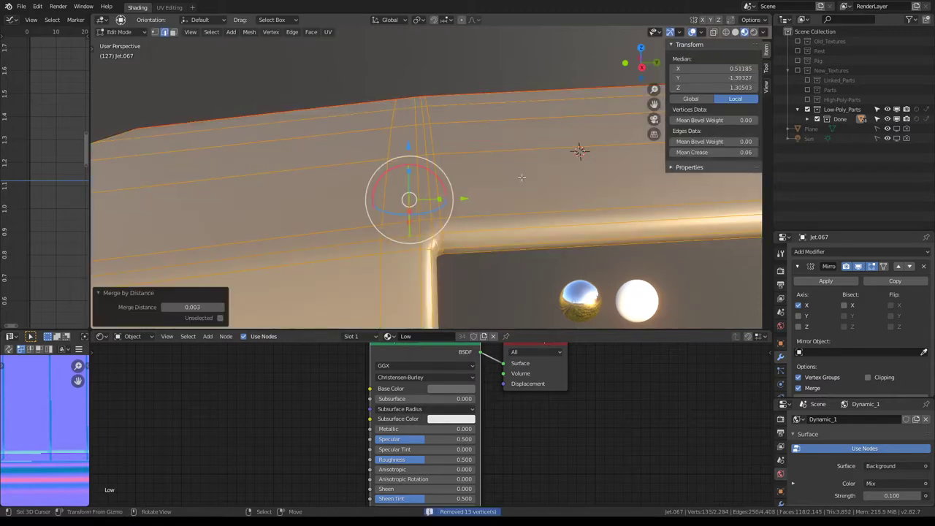
mouse_move(522, 180)
middle_mouse_down()
mouse_move(496, 156)
mouse_move(394, 269)
mouse_move(478, 294)
mouse_move(438, 179)
mouse_move(415, 241)
middle_mouse_up()
Step: Select the beam-end edges and enable Clipping on the Mirror modifier
left_click(438, 179, "alt")
left_click(414, 241)
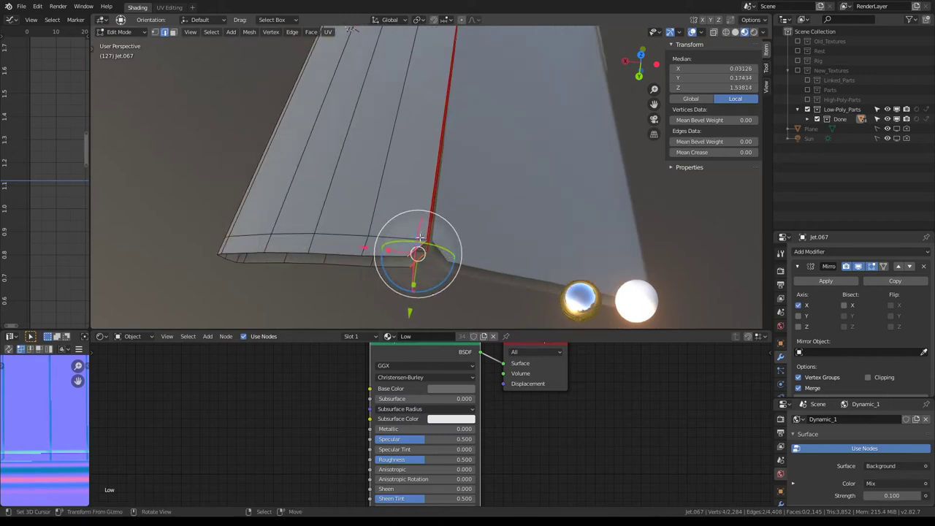
right_click(365, 246)
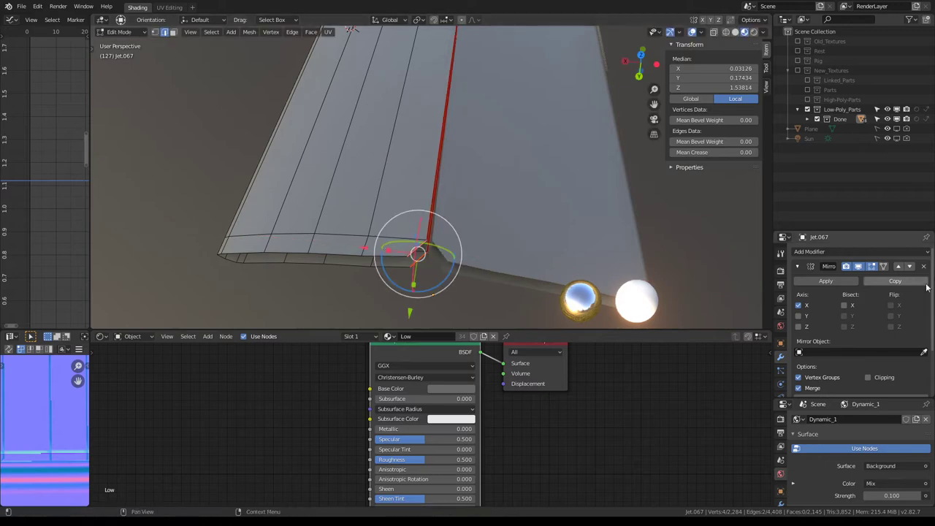
left_click(868, 377)
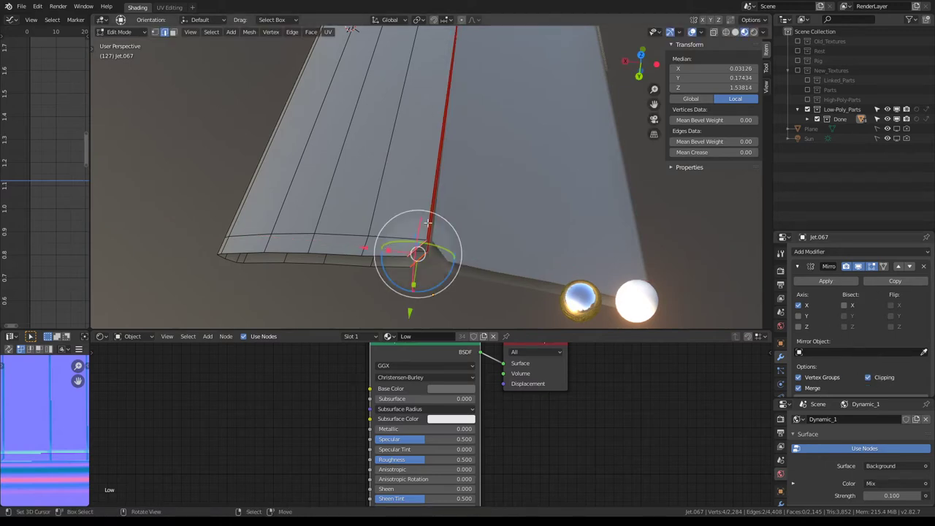
Step: Move the selected wing edges along X onto the mirror centre line
left_click_drag(354, 247, 343, 248)
mouse_move(344, 248)
middle_mouse_down()
mouse_move(350, 220)
mouse_move(441, 197)
middle_mouse_up()
left_click(445, 195, "alt")
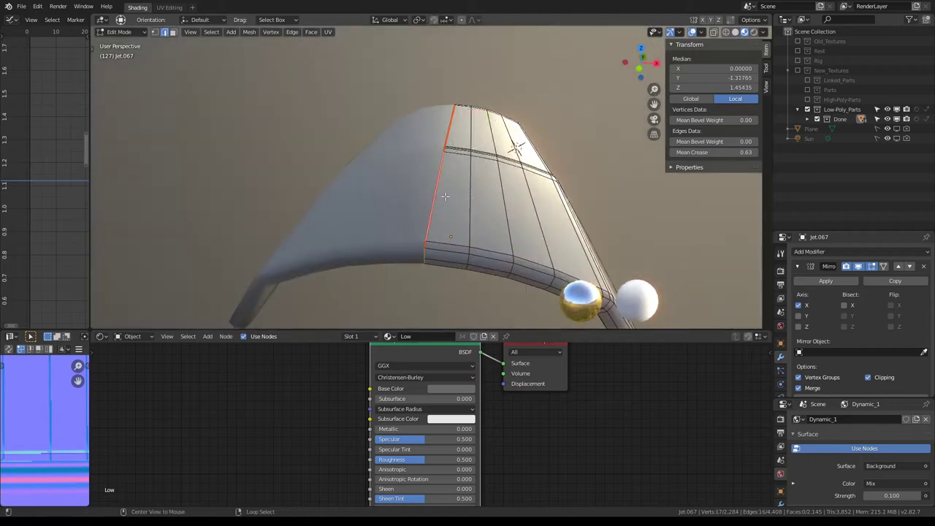
left_click_drag(516, 148, 504, 150)
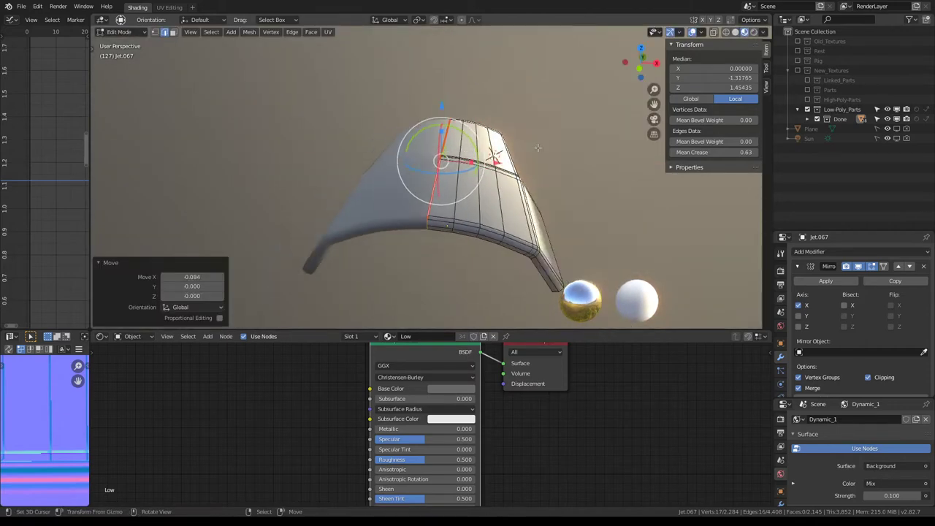
mouse_move(503, 150)
middle_mouse_down()
mouse_move(374, 120)
mouse_move(476, 117)
mouse_move(344, 125)
mouse_move(399, 187)
middle_mouse_up()
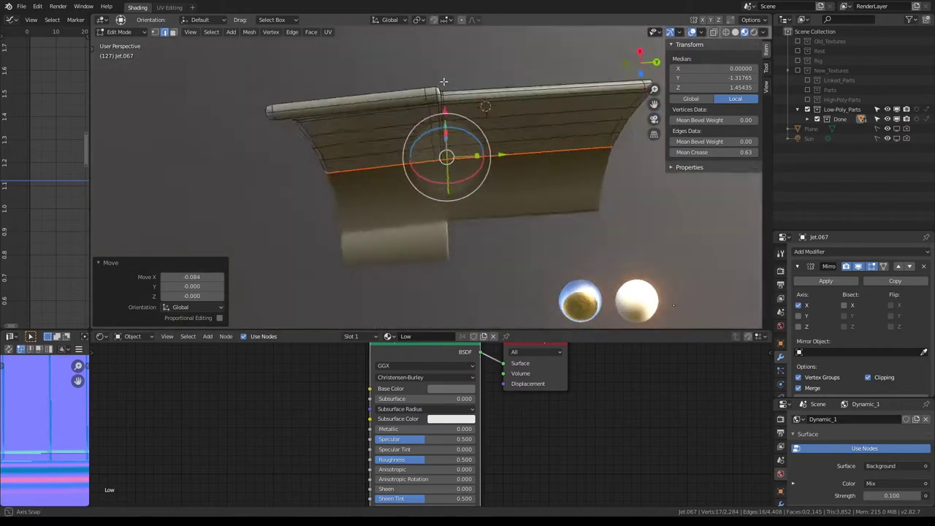
Step: Edge-slide the vertical wing loop fully onto its neighbour at factor -1
left_click(409, 137, "alt")
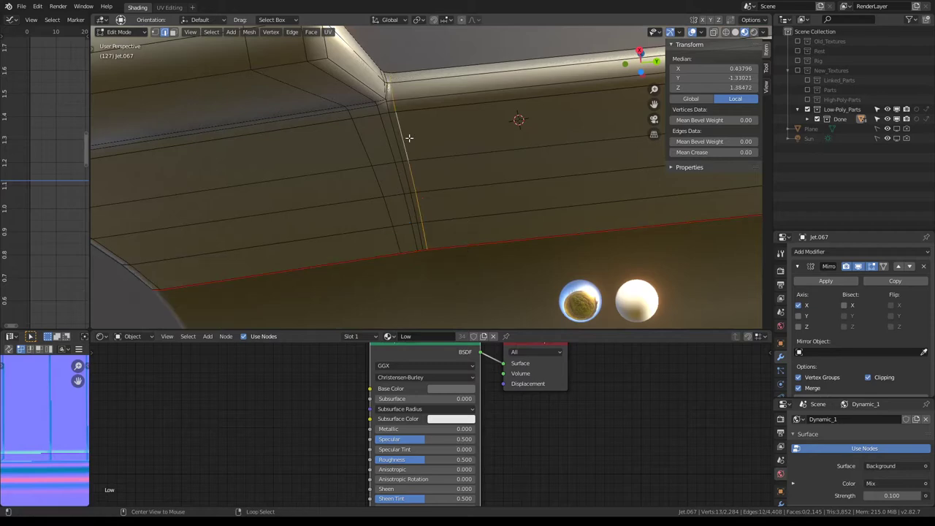
mouse_move(387, 148)
middle_mouse_down()
mouse_move(407, 241)
mouse_move(574, 141)
mouse_move(414, 116)
middle_mouse_up()
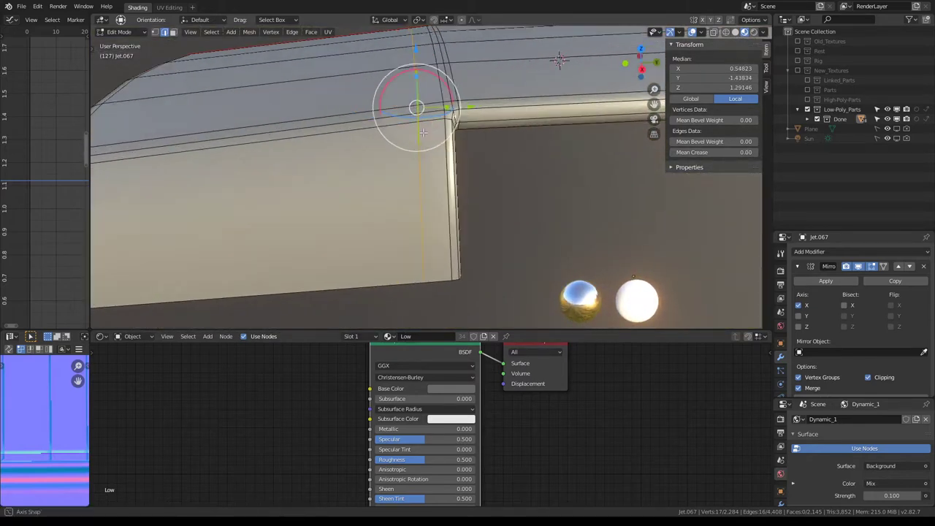
key("g")
key("g")
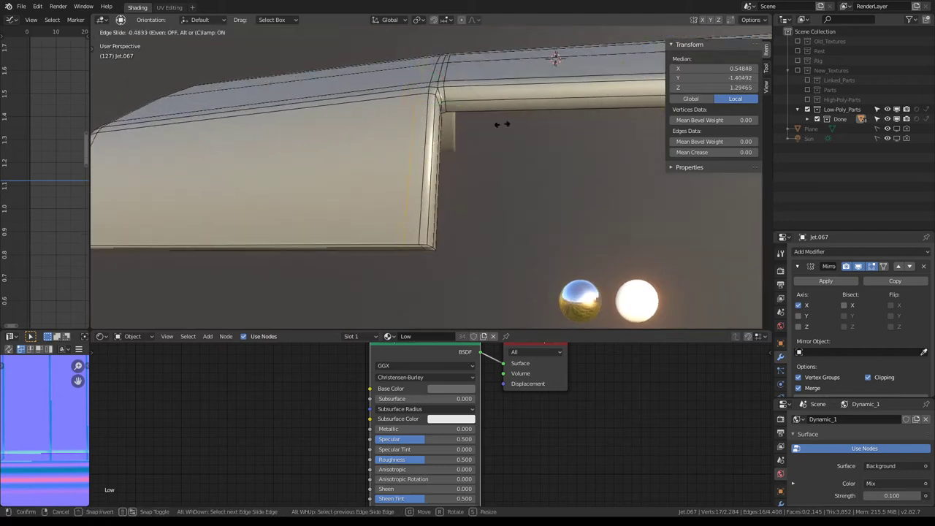
left_click(501, 125)
mouse_move(501, 124)
middle_mouse_down()
mouse_move(456, 88)
mouse_move(262, 180)
middle_mouse_up()
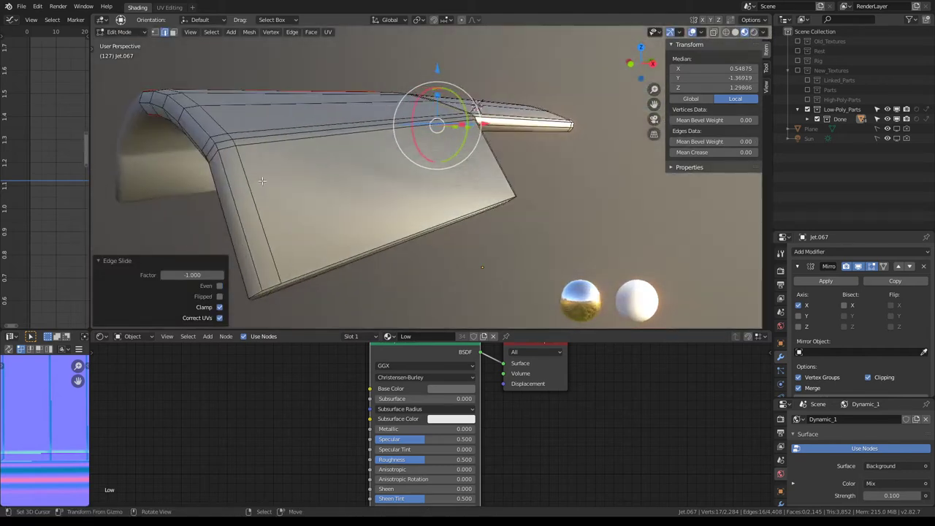
Step: Merge the whole mesh by distance, removing 17 overlapping vertices
left_click(244, 177)
left_click(206, 147)
mouse_move(205, 148)
middle_mouse_down()
mouse_move(417, 140)
mouse_move(383, 147)
mouse_move(440, 185)
middle_mouse_up()
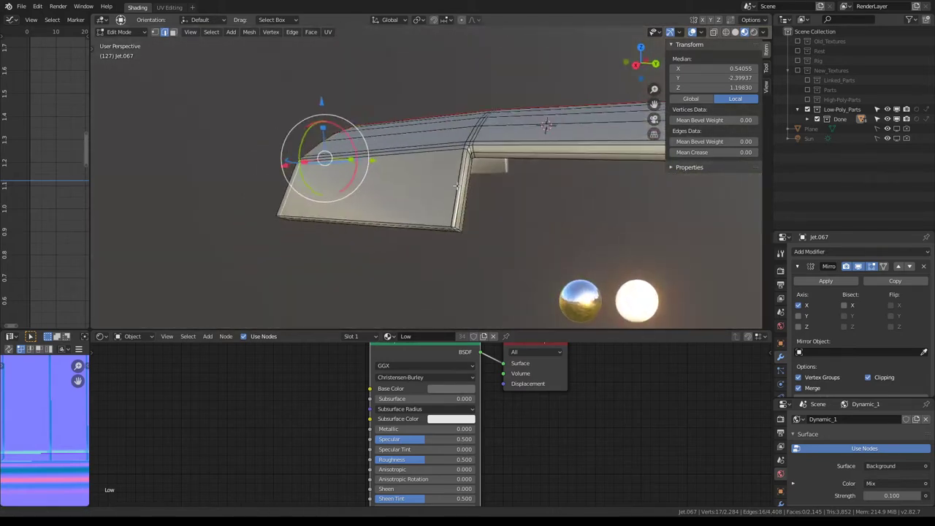
left_click(441, 185)
key("a")
key("q")
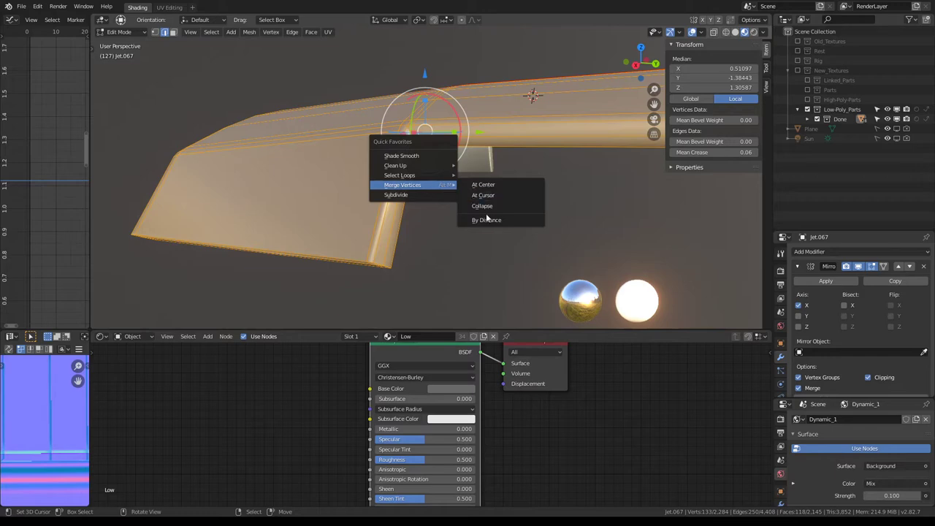
left_click(486, 219)
mouse_move(485, 220)
middle_mouse_down()
mouse_move(442, 135)
mouse_move(447, 110)
middle_mouse_up()
scroll(447, 205, "up", 3)
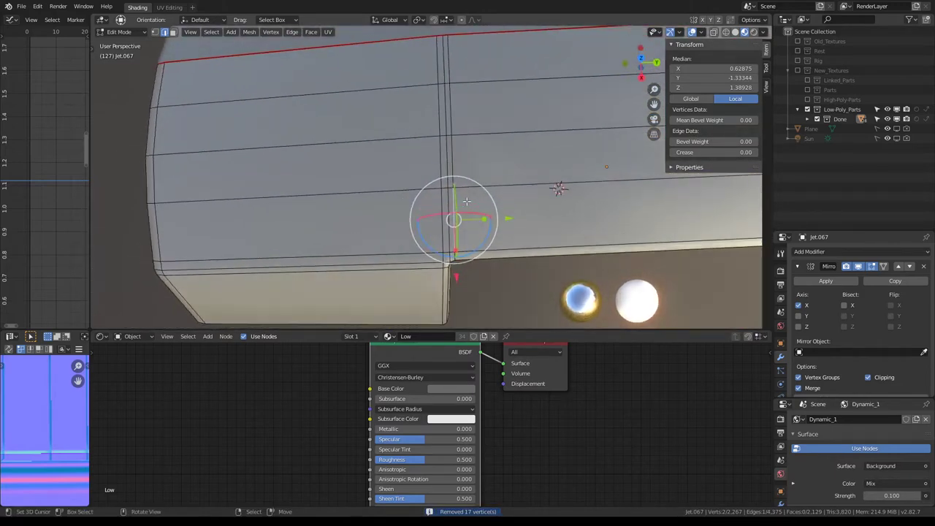
Step: Select a run of surface edges and edge-slide them
mouse_move(447, 204)
middle_mouse_down()
mouse_move(462, 166)
mouse_move(442, 136)
middle_mouse_up()
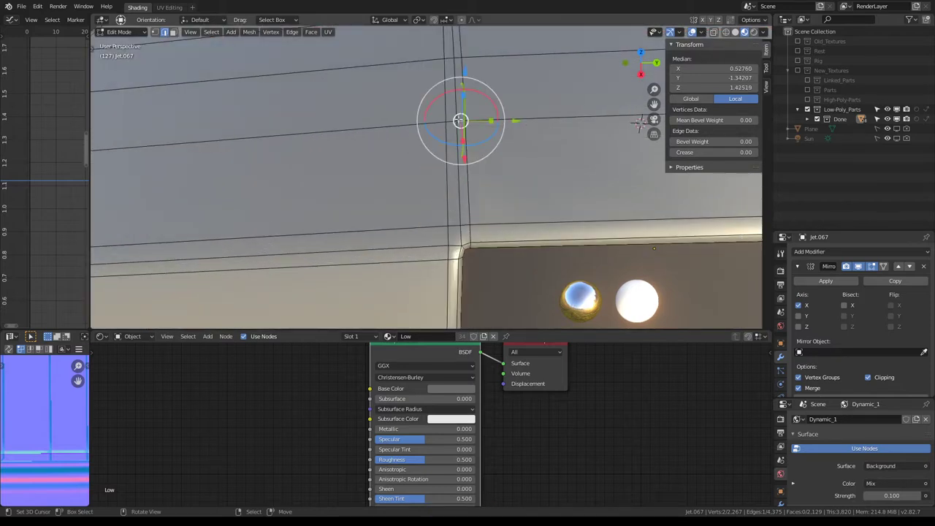
middle_click_drag(457, 74, 457, 159, "shift")
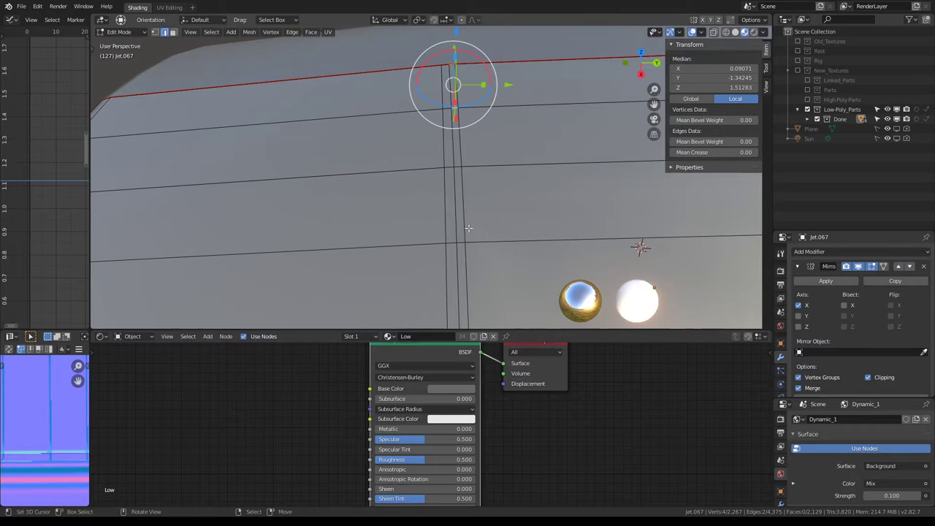
scroll(468, 229, "down", 4)
left_click(452, 133)
left_click(460, 67, "ctrl")
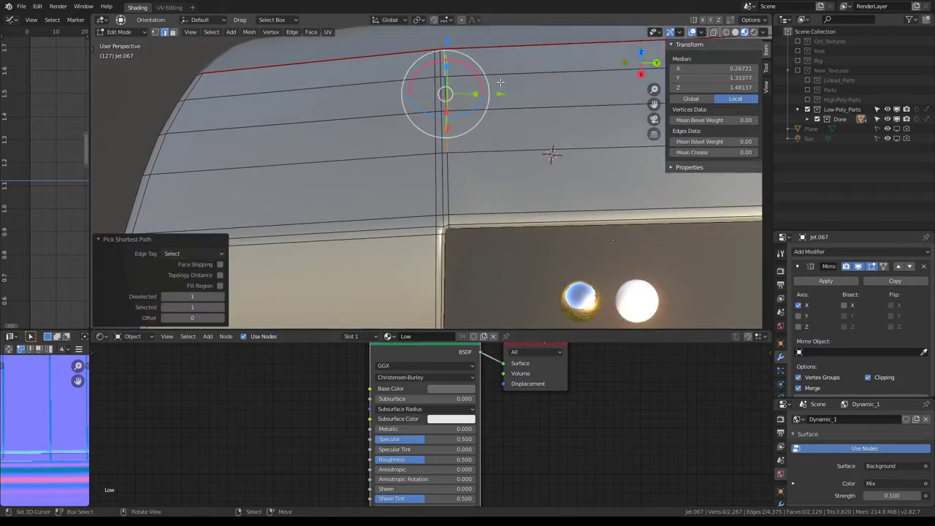
key("g")
key("g")
right_click(332, 138)
left_click(546, 156, "shift")
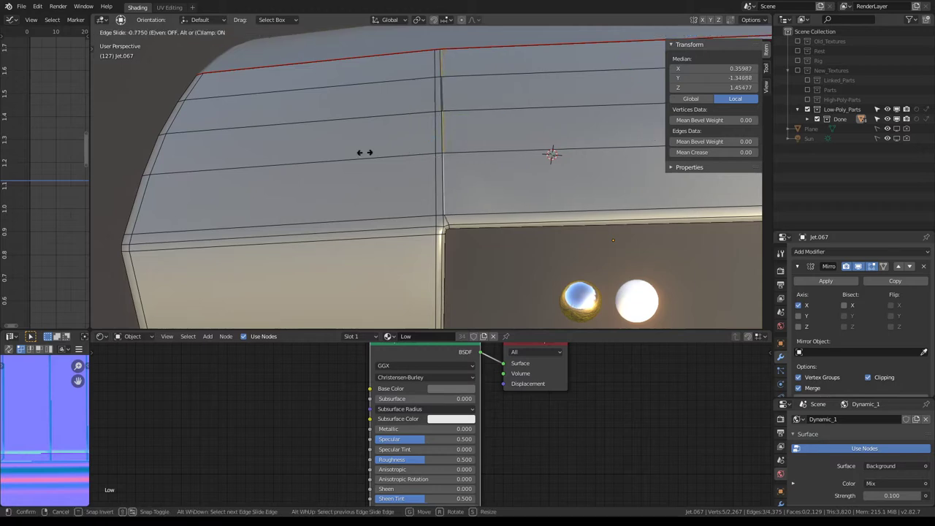
left_click(516, 130)
Step: Select a column of vertical edges and slide that loop
left_click(437, 165)
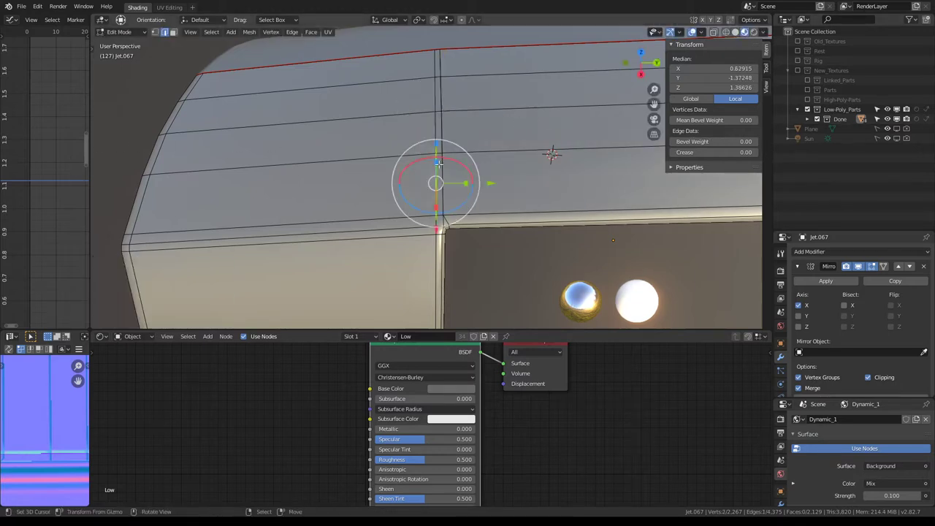
left_click(437, 66, "ctrl")
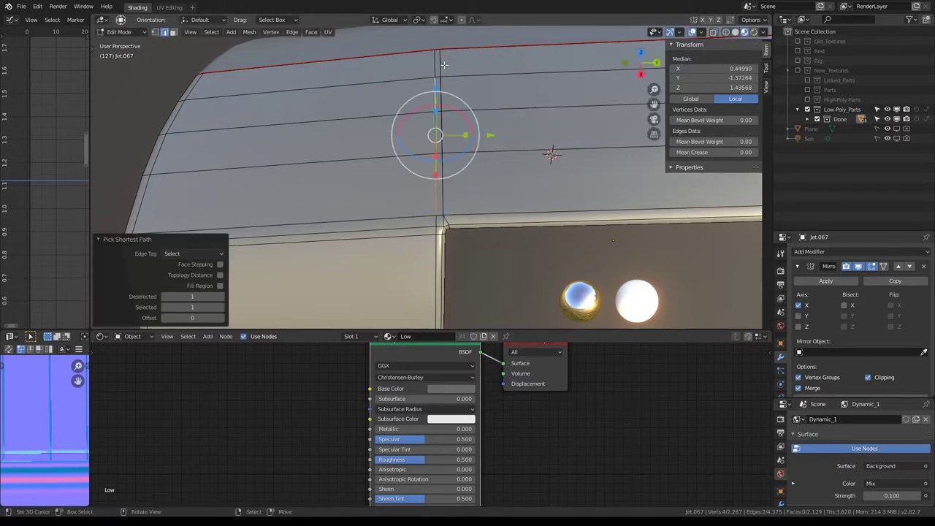
left_click(434, 58)
left_click(434, 179, "ctrl")
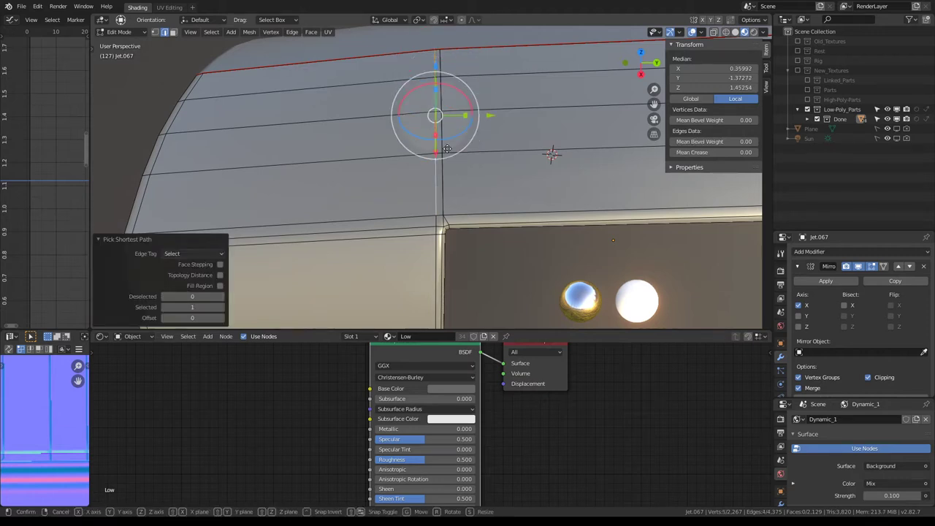
left_click(201, 117)
middle_click_drag(610, 150, 419, 161)
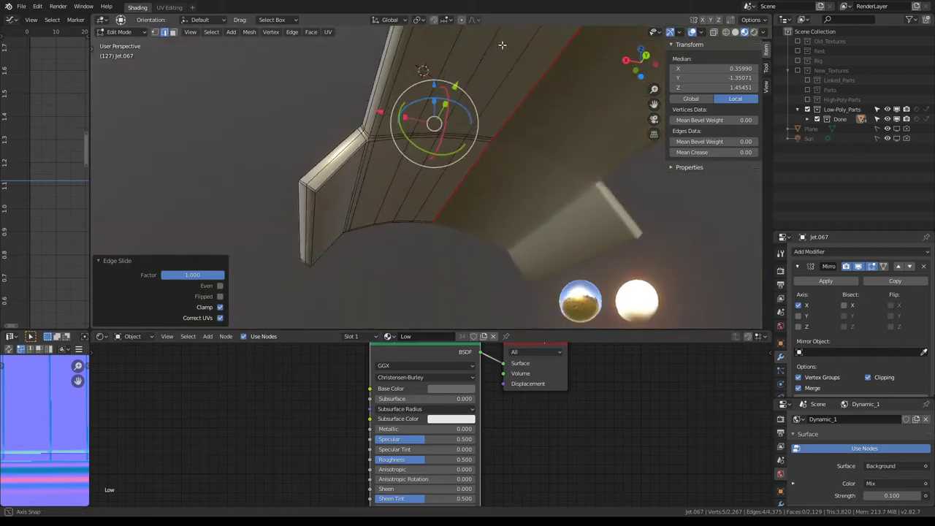
Step: Edge-slide the rim's shortest edge path fully to one side at factor -1
left_click(369, 153)
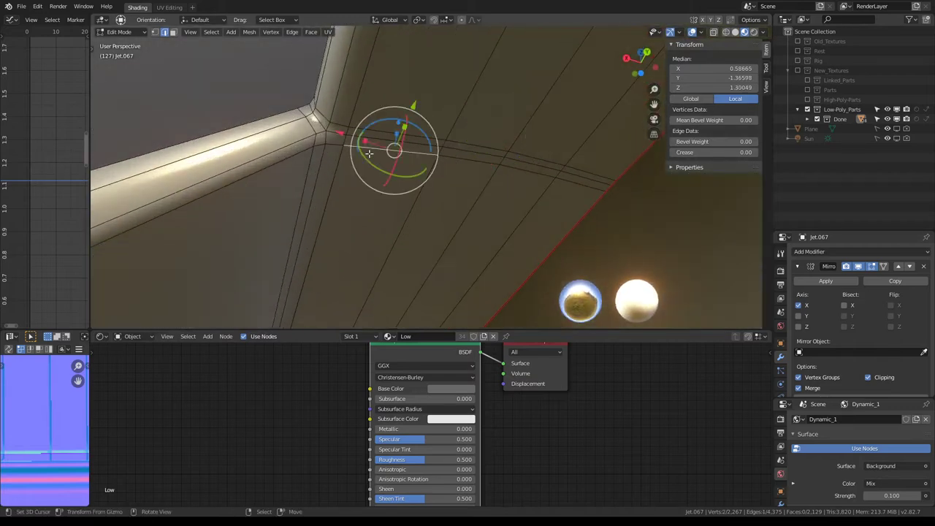
left_click(584, 189, "ctrl")
key("g")
key("g")
left_click(677, 265)
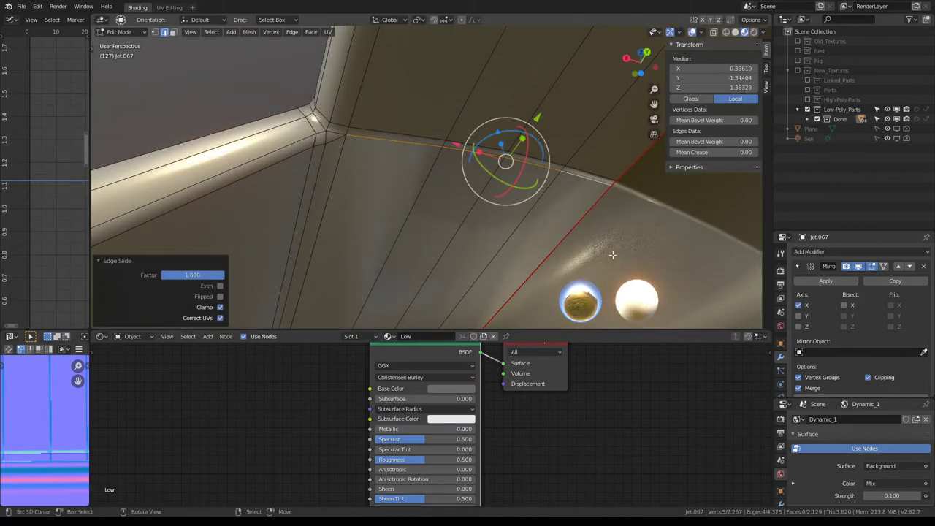
key("ctrl+z")
left_click(606, 165, "ctrl")
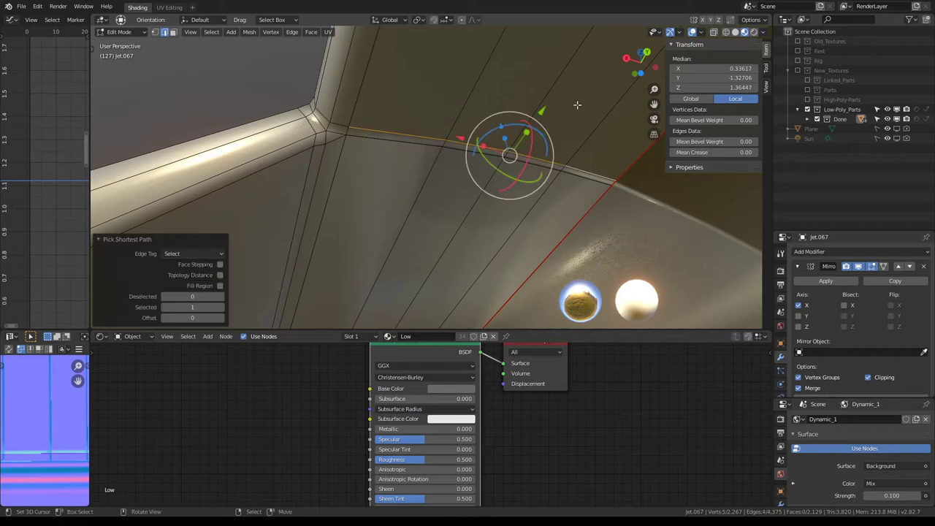
key("g")
key("g")
left_click(572, 306)
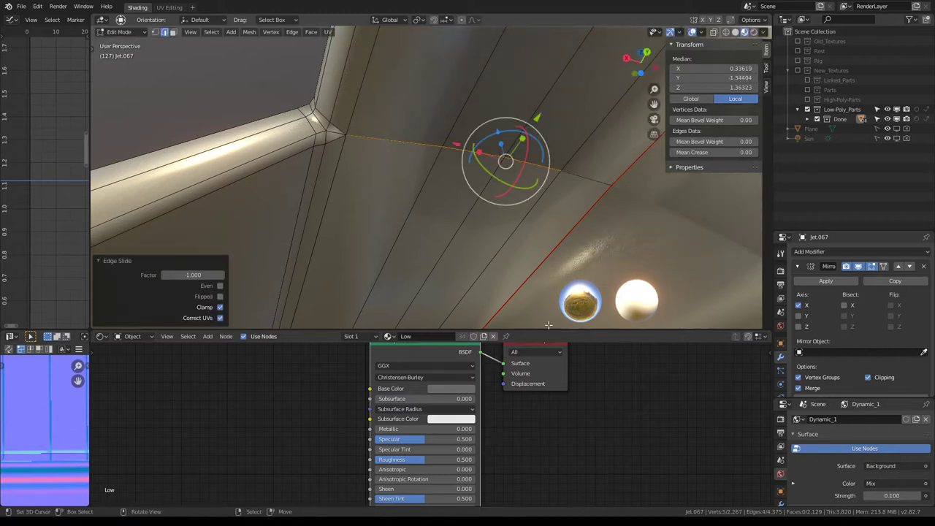
mouse_move(495, 254)
middle_mouse_down()
mouse_move(430, 218)
mouse_move(444, 185)
middle_mouse_up()
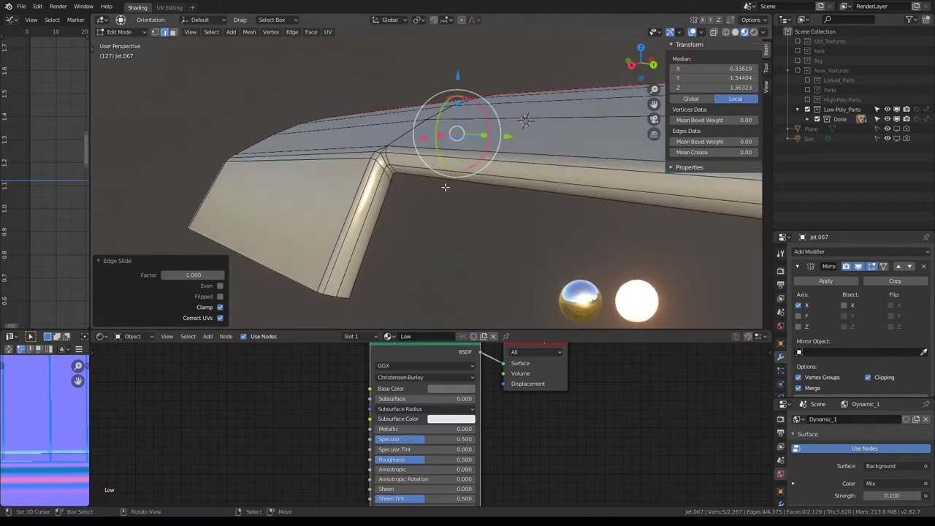
Step: Merge by distance to remove 20 duplicate vertices, then return to Object Mode with nothing selected
key("a")
key("q")
mouse_move(407, 186)
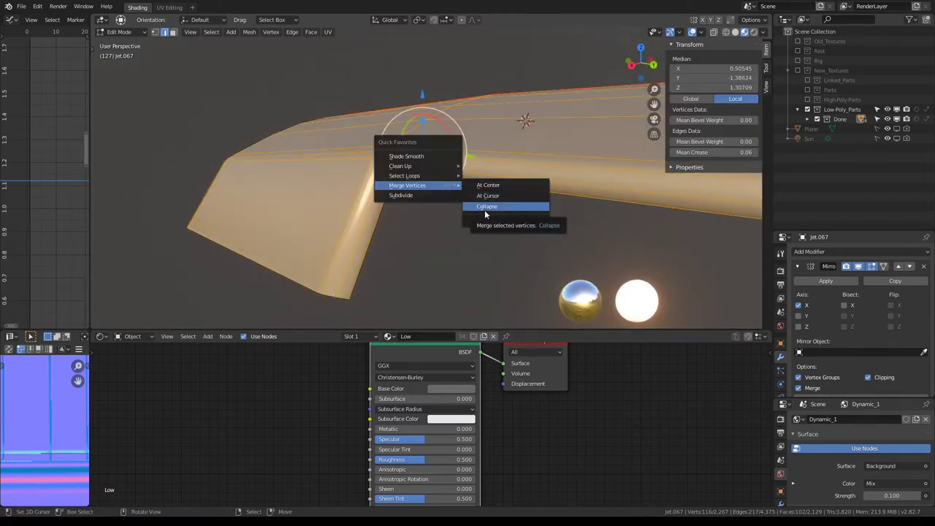
left_click(486, 221)
mouse_move(484, 217)
middle_mouse_down()
mouse_move(428, 63)
mouse_move(507, 119)
mouse_move(619, 146)
mouse_move(534, 221)
mouse_move(536, 197)
mouse_move(420, 153)
mouse_move(555, 198)
mouse_move(506, 159)
mouse_move(578, 181)
mouse_move(523, 146)
middle_mouse_up()
key("Tab")
key("alt+a")
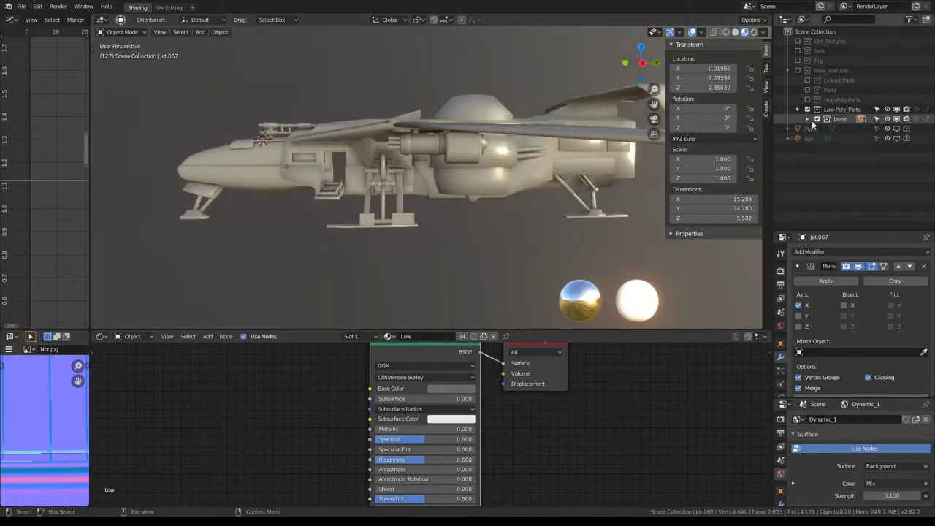
Step: Expand the Done collection, hiding and re-showing it briefly
left_click(807, 119)
left_click(817, 119)
left_click(817, 119)
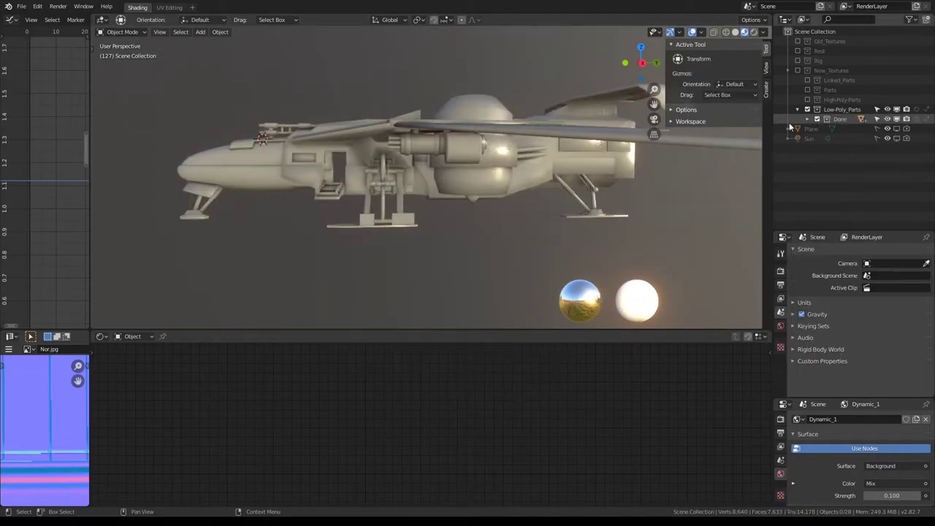
scroll(407, 113, "up", 5)
mouse_move(407, 114)
middle_mouse_down()
mouse_move(436, 110)
mouse_move(449, 85)
mouse_move(414, 82)
mouse_move(456, 117)
middle_mouse_up()
scroll(438, 109, "up", 3)
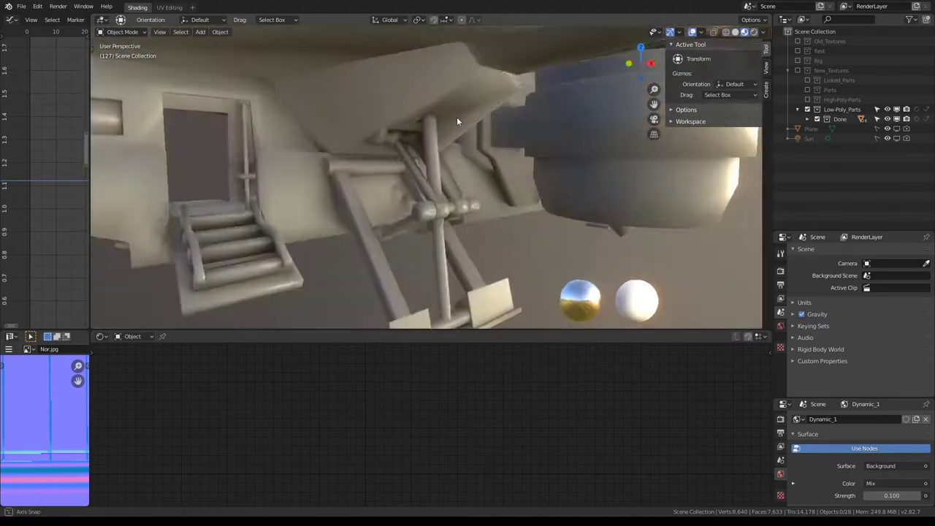
scroll(456, 116, "down", 5)
middle_click_drag(399, 134, 330, 150)
Step: Select Jet.067 and toggle its Mirror modifier's viewport display off and back on
left_click(330, 151)
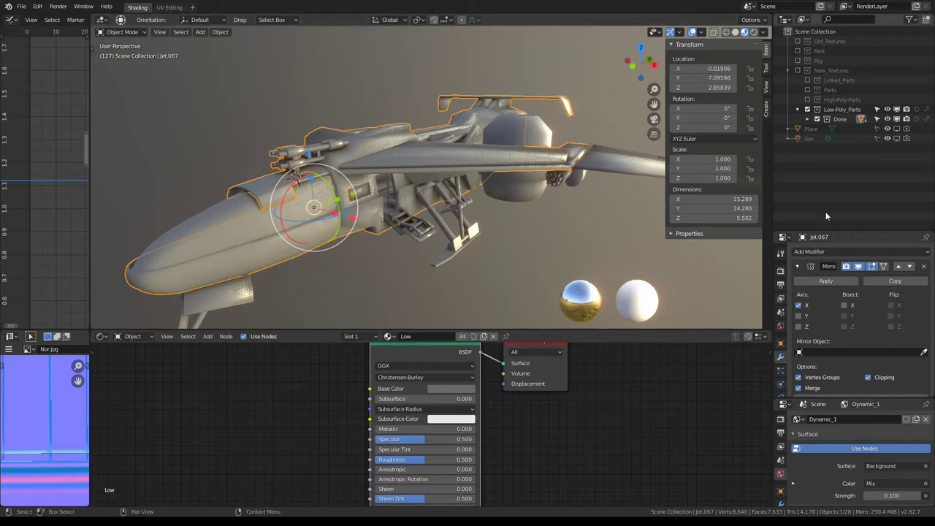
left_click(857, 268)
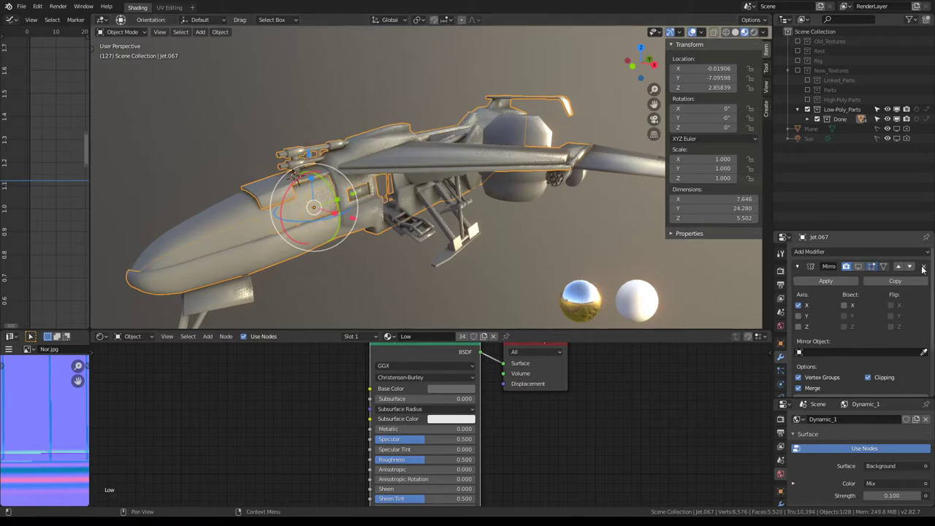
key("KP_6")
key("KP_6")
key("KP_6")
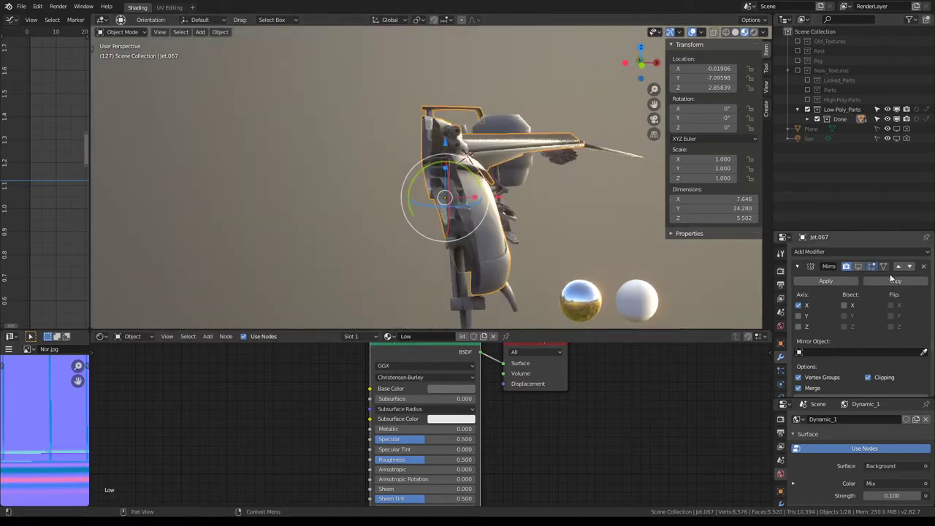
left_click(860, 267)
Step: Inspect the jet, then hide the mirrored half again and collapse the Mirror modifier panel
middle_click_drag(467, 182, 489, 161)
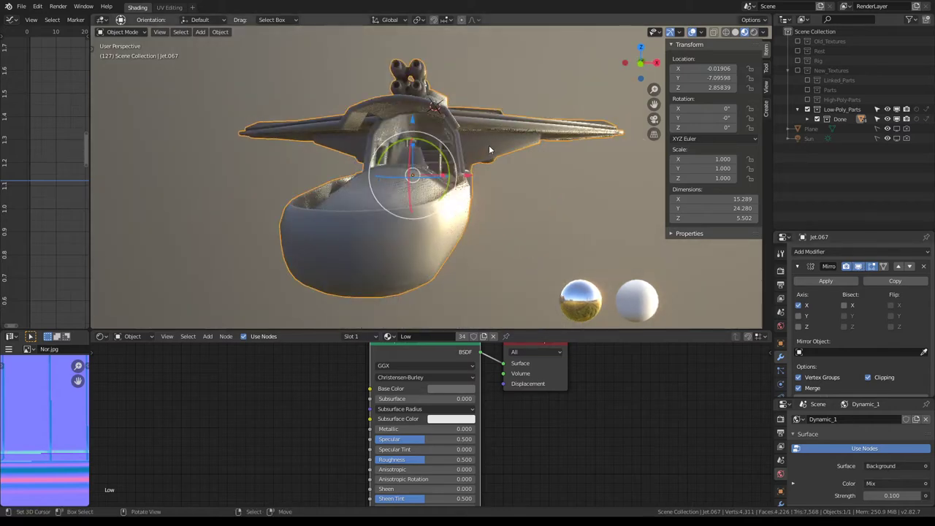
scroll(493, 138, "up", 4)
scroll(504, 128, "up", 3)
scroll(509, 135, "up", 3)
scroll(509, 133, "down", 2)
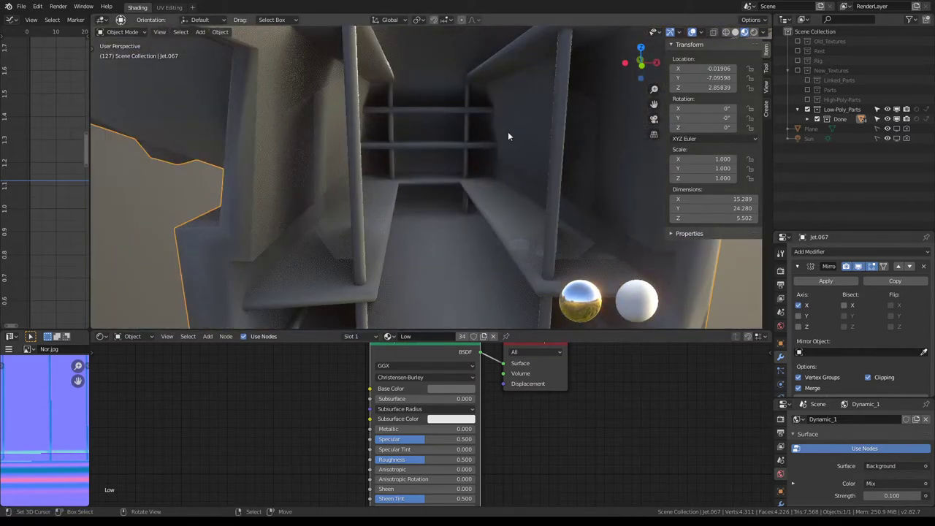
scroll(504, 130, "down", 5)
middle_click_drag(501, 129, 336, 165)
scroll(386, 132, "up", 4)
middle_click_drag(386, 132, 527, 77)
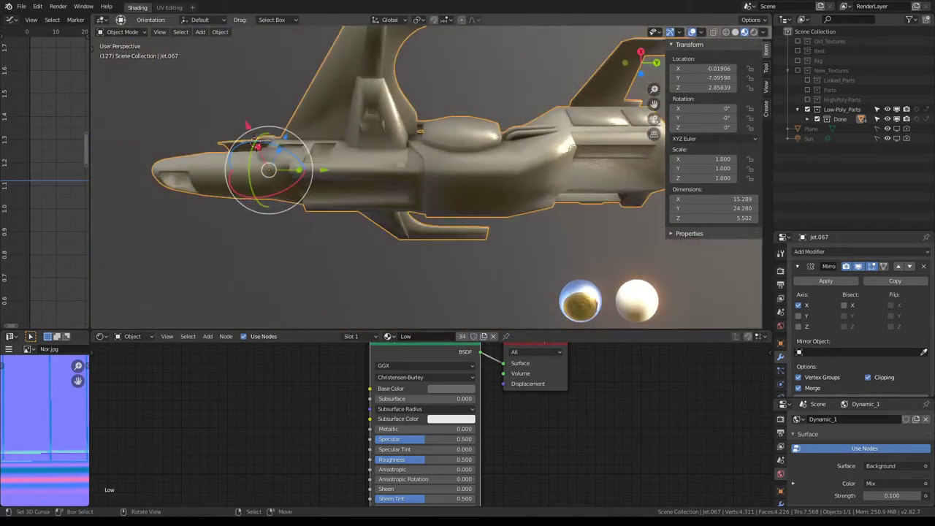
scroll(438, 146, "down", 3)
middle_click_drag(438, 146, 490, 189)
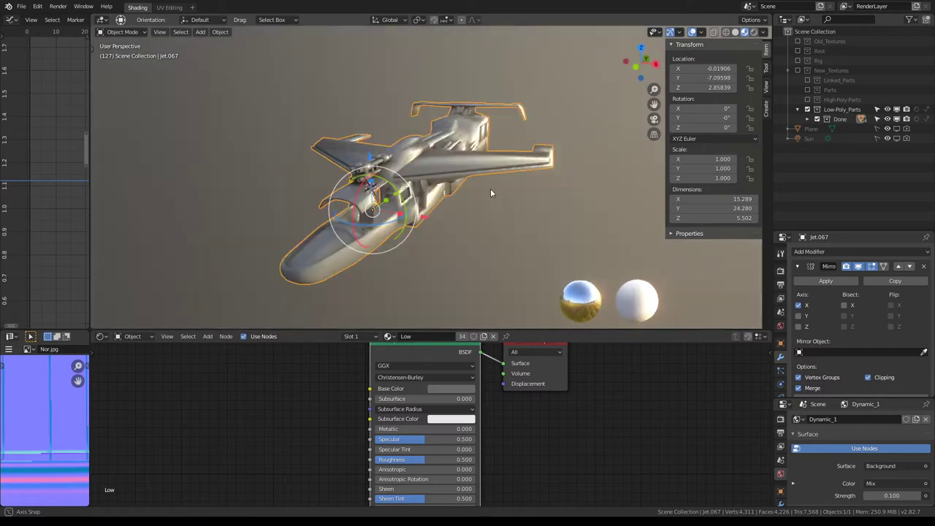
left_click(861, 267)
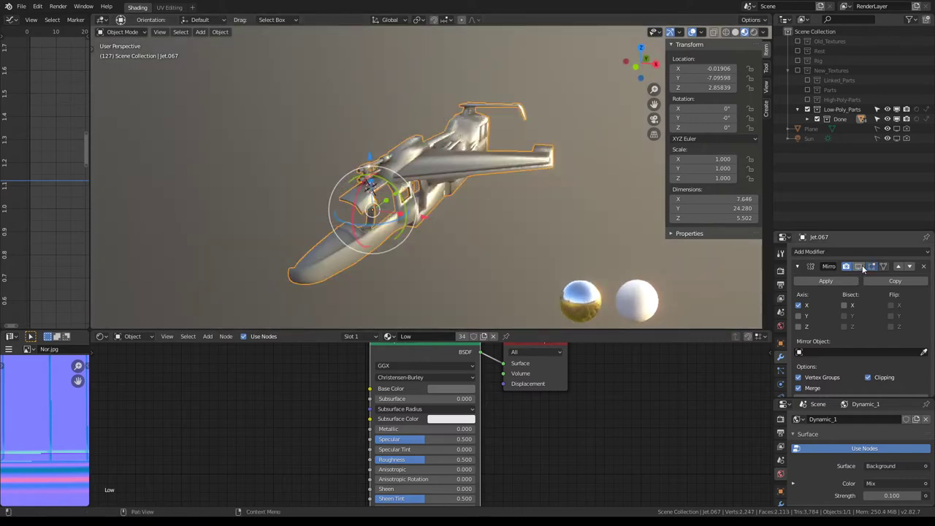
left_click(798, 266)
Step: Undo six steps back to the separated jet parts
mouse_move(568, 222)
middle_mouse_down()
mouse_move(447, 181)
mouse_move(378, 228)
middle_mouse_up()
scroll(447, 181, "up", 3)
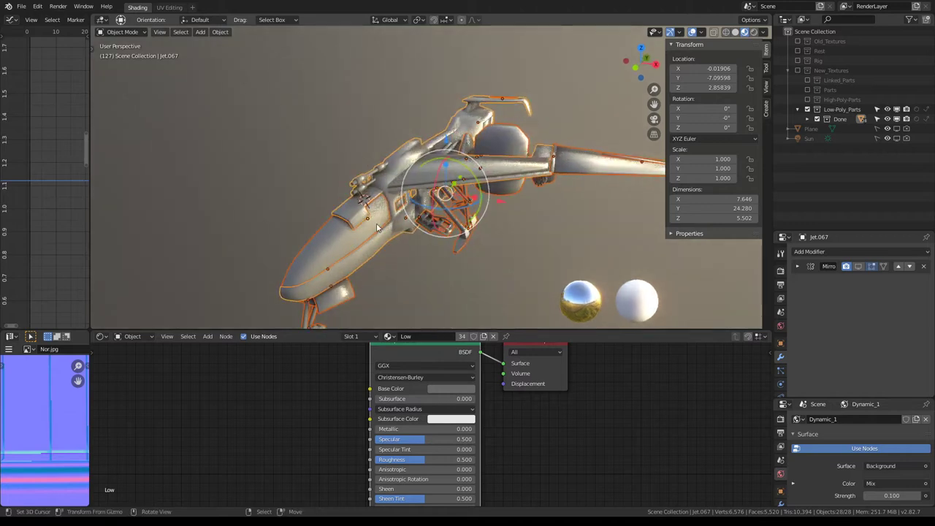
left_click(358, 261)
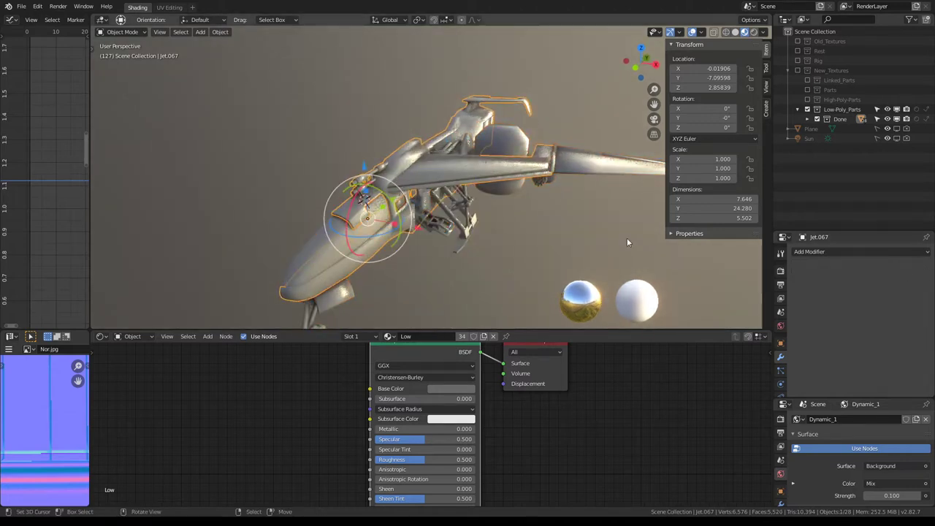
key("ctrl+z")
key("ctrl+z")
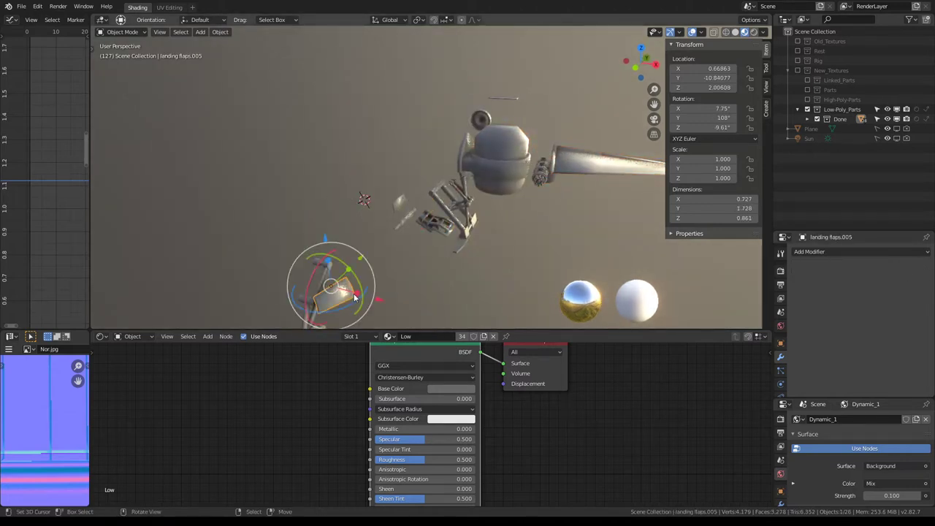
key("ctrl+z")
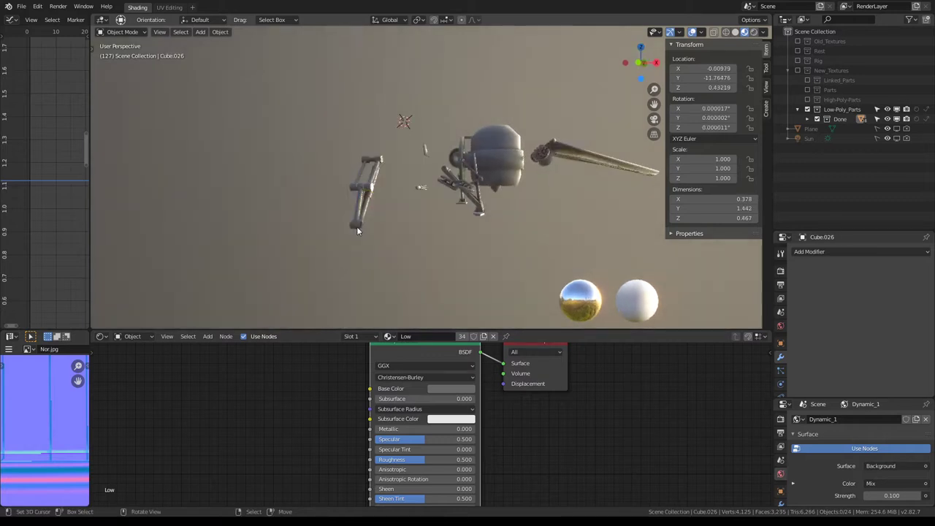
key("ctrl+z")
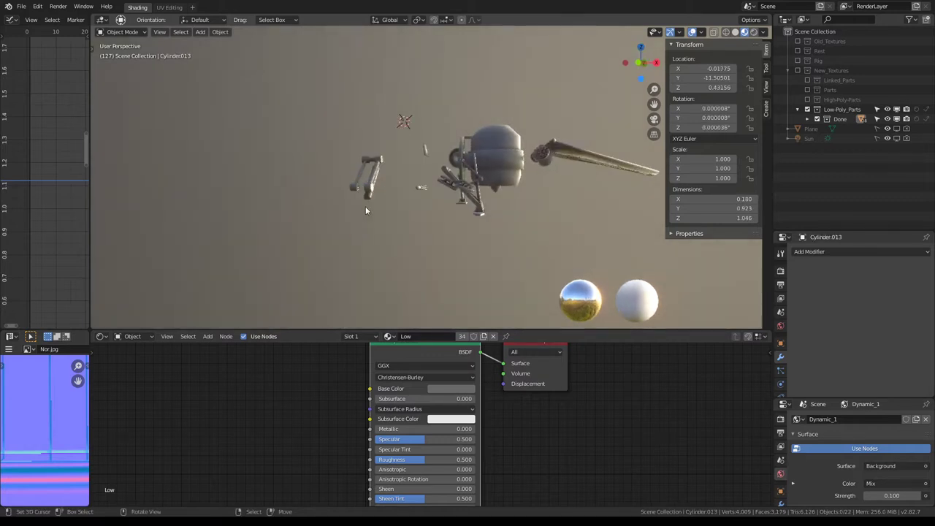
key("ctrl+z")
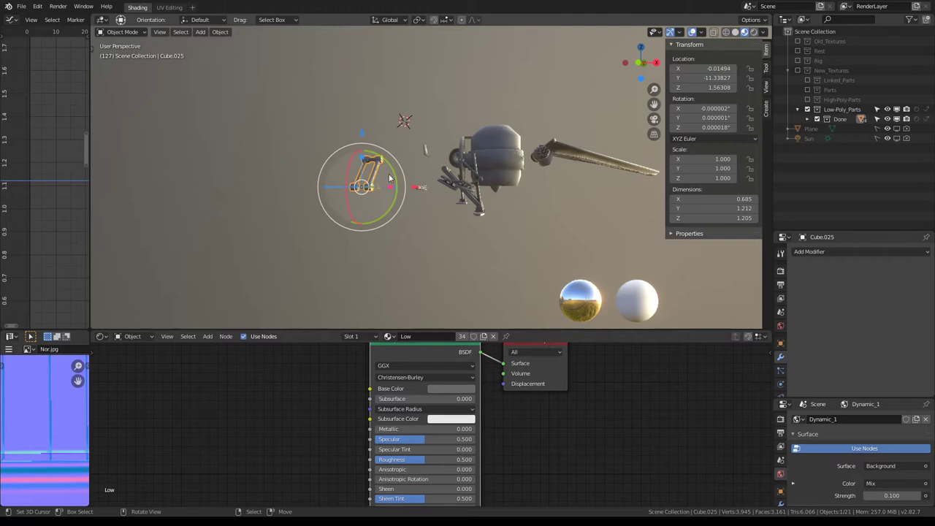
key("ctrl+z")
key("ctrl+z")
key("ctrl+z")
key("ctrl+z")
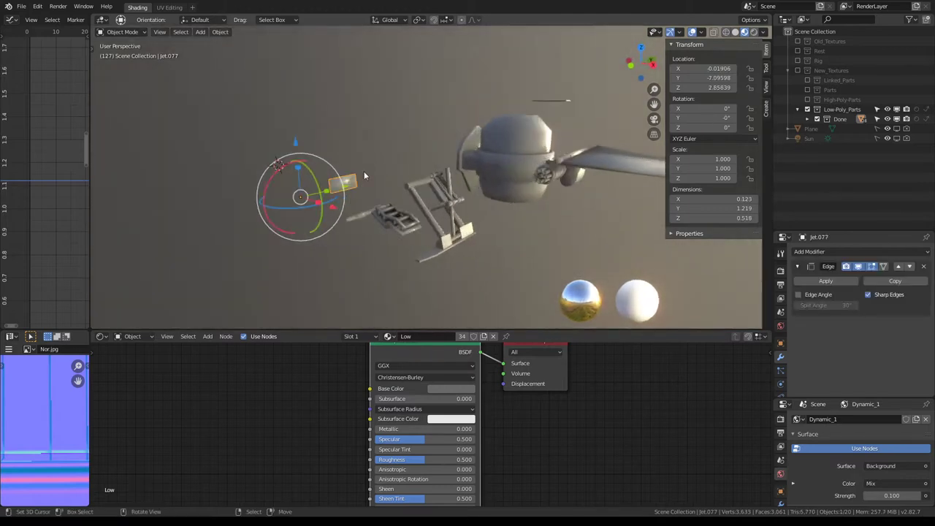
key("ctrl+z")
key("ctrl+z")
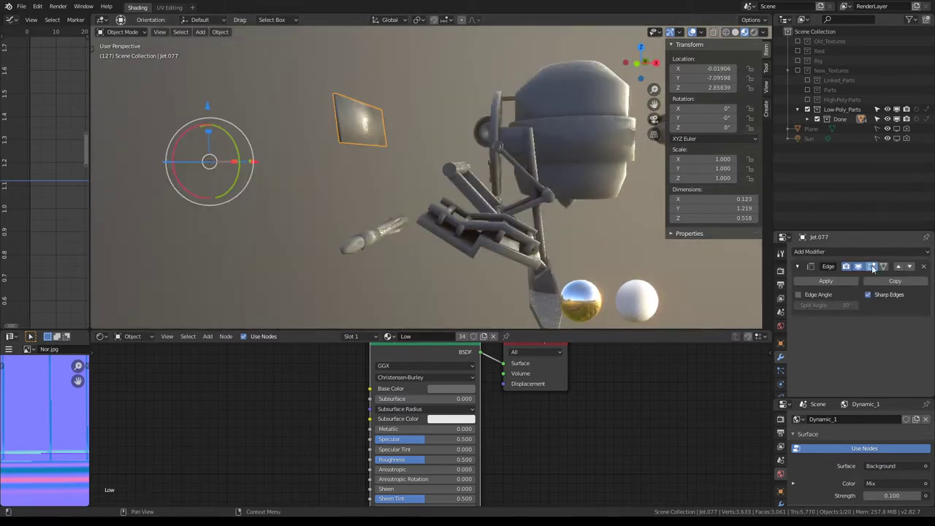
Step: Remove the Edge Split modifier and delete the plane and the Cube.021 brace
left_click(925, 266)
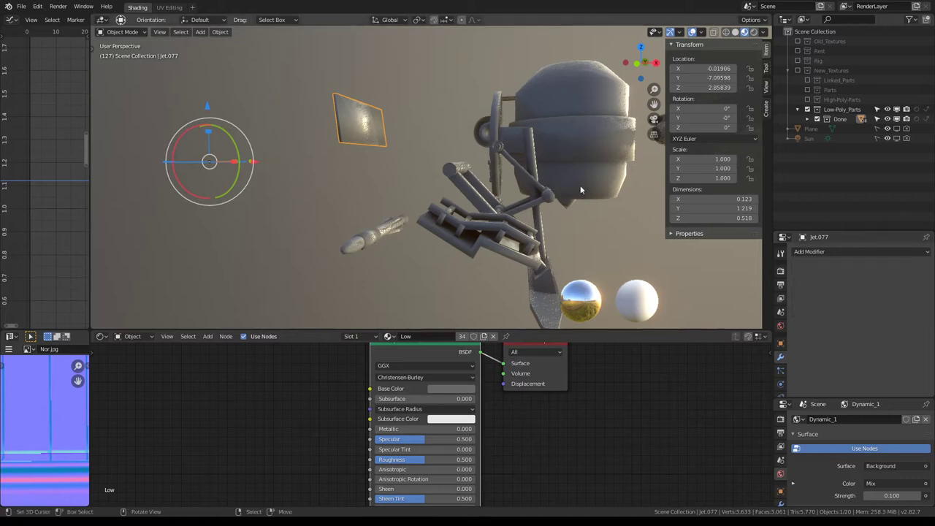
key("Delete")
left_click(431, 229)
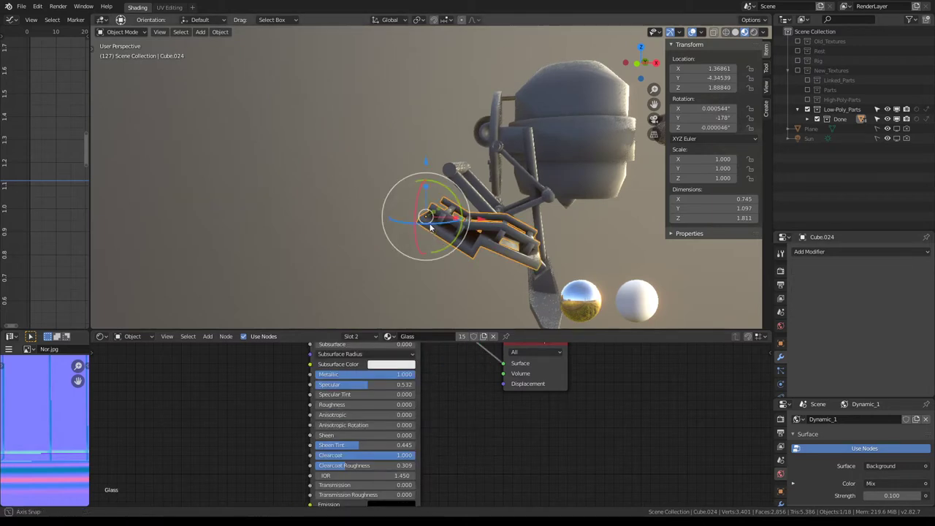
middle_click_drag(432, 229, 403, 209)
left_click(403, 210)
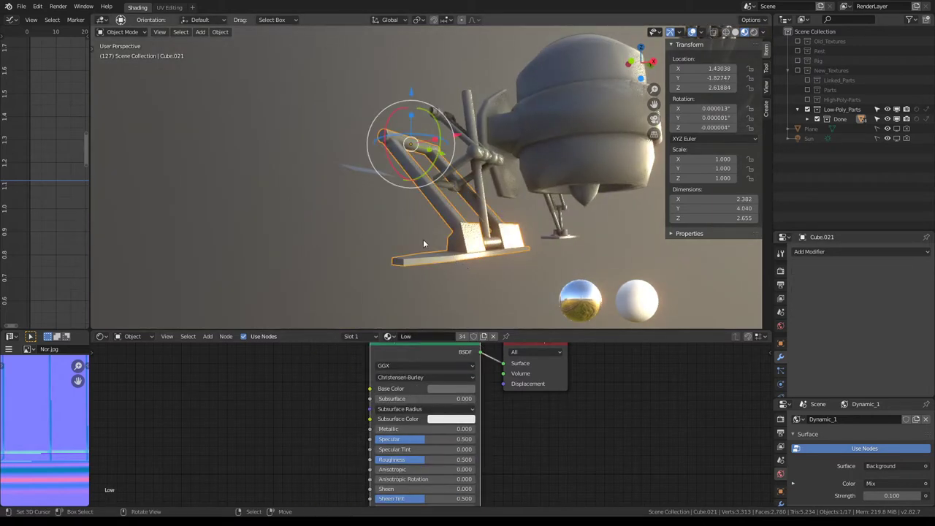
key("Delete")
Step: Delete the grey plane and the Cylinder.012 strut pieces
middle_click_drag(351, 164, 403, 143)
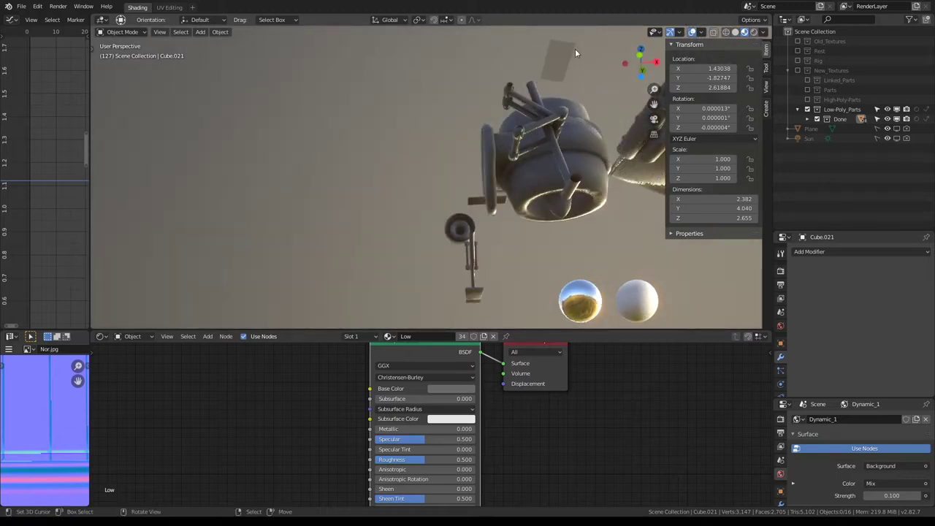
left_click(560, 58)
key("Delete")
middle_click_drag(559, 58, 507, 108)
left_click(507, 117)
left_click(441, 164)
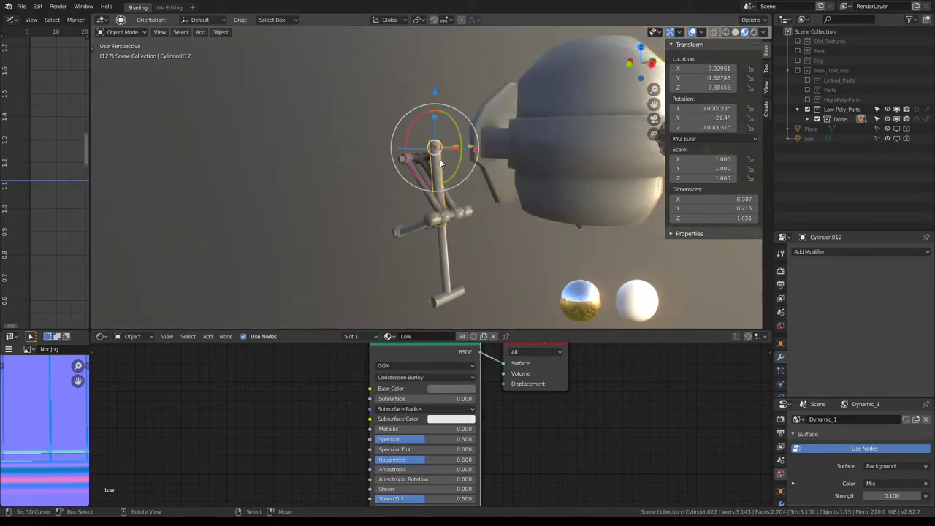
left_click(435, 222)
key("Delete")
left_click(443, 229)
key("Delete")
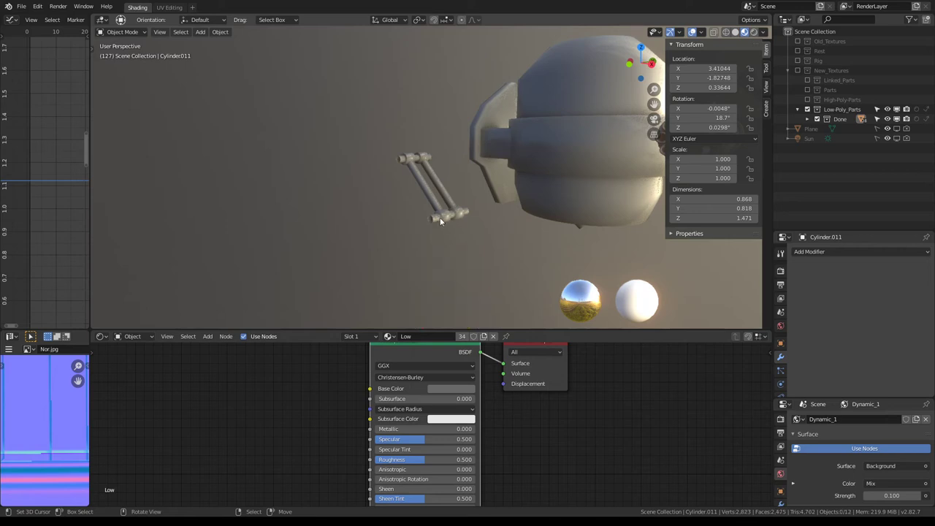
Step: Delete the Cylinder.011 strut, the large pod Cube.023, Jet.078 and the long wing
left_click(440, 217)
key("Delete")
left_click(497, 165)
key("Delete")
left_click(510, 164)
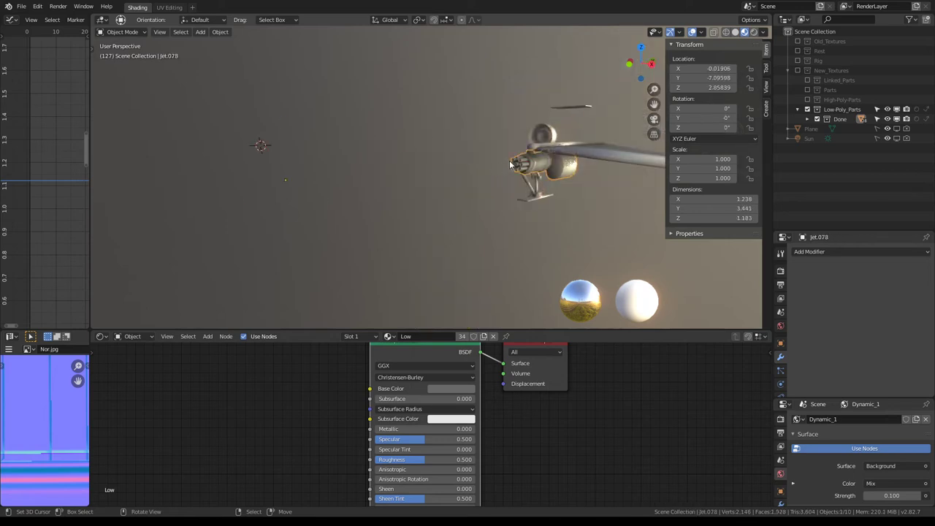
key("Delete")
left_click(584, 157)
mouse_move(555, 168)
middle_mouse_down()
mouse_move(511, 176)
mouse_move(492, 201)
mouse_move(469, 198)
middle_mouse_up()
key("Delete")
Step: Delete the leftover strut pieces and diagonal strut, then unhide all 28 objects
left_click(511, 211)
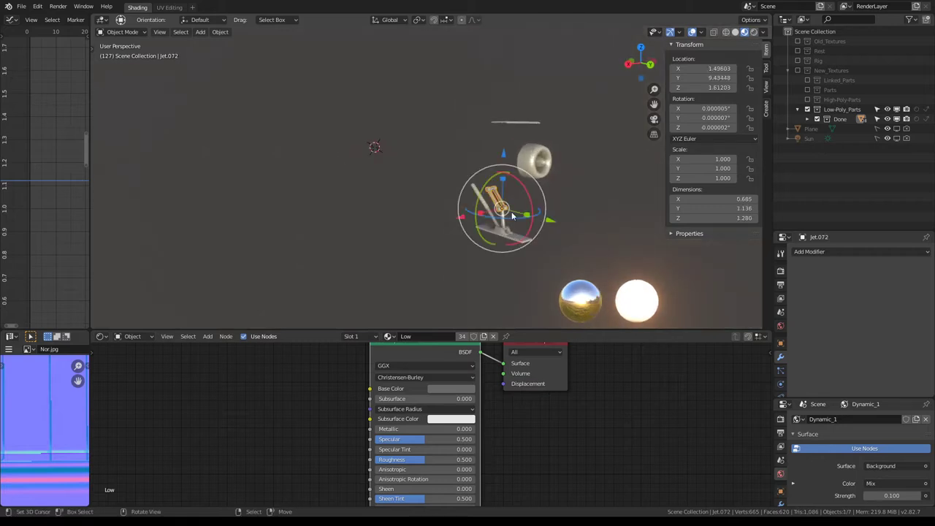
left_click(509, 228)
key("Delete")
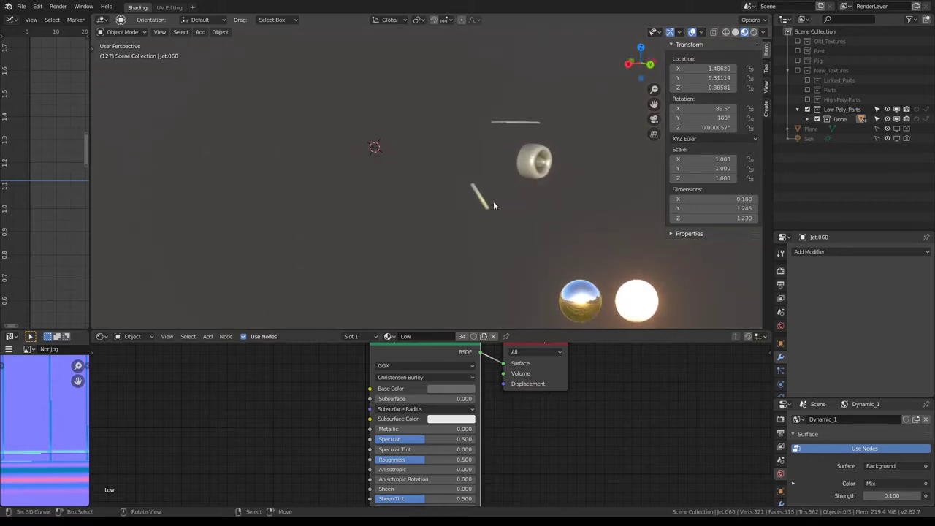
left_click(493, 203)
key("Delete")
left_click(531, 162)
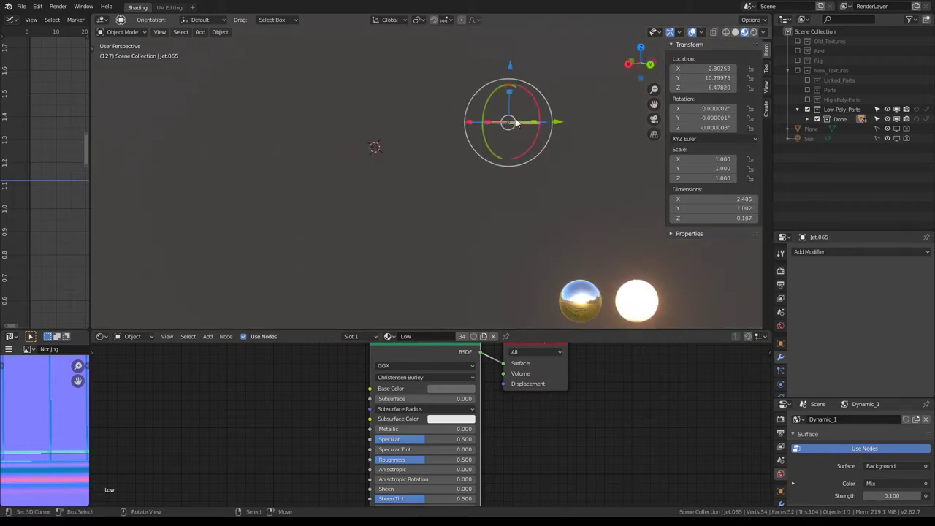
key("alt+h")
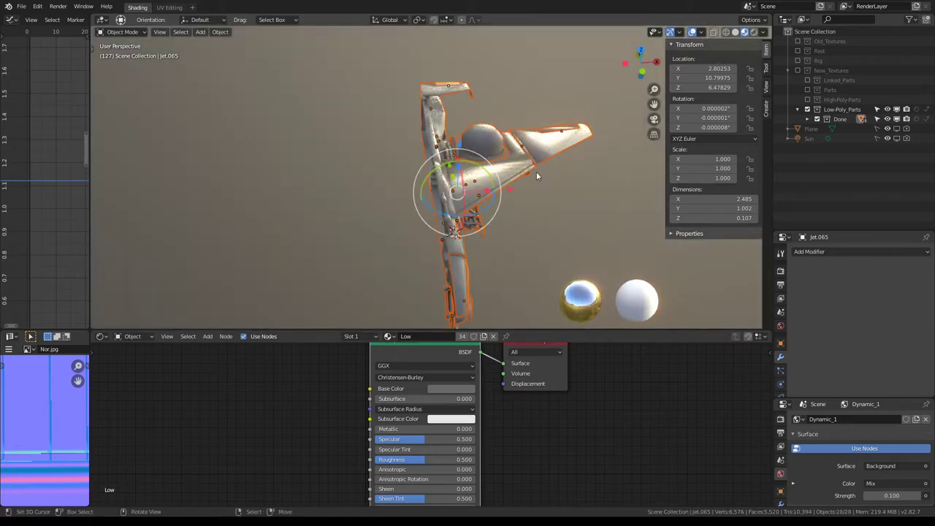
Step: Zoom out to the whole low-poly jet and switch the viewport to Solid shading
mouse_move(530, 173)
middle_mouse_down()
mouse_move(445, 163)
mouse_move(504, 160)
mouse_move(431, 164)
mouse_move(396, 142)
mouse_move(481, 151)
middle_mouse_up()
scroll(396, 142, "down", 5)
scroll(467, 154, "down", 3)
middle_click_drag(503, 135, 725, 85)
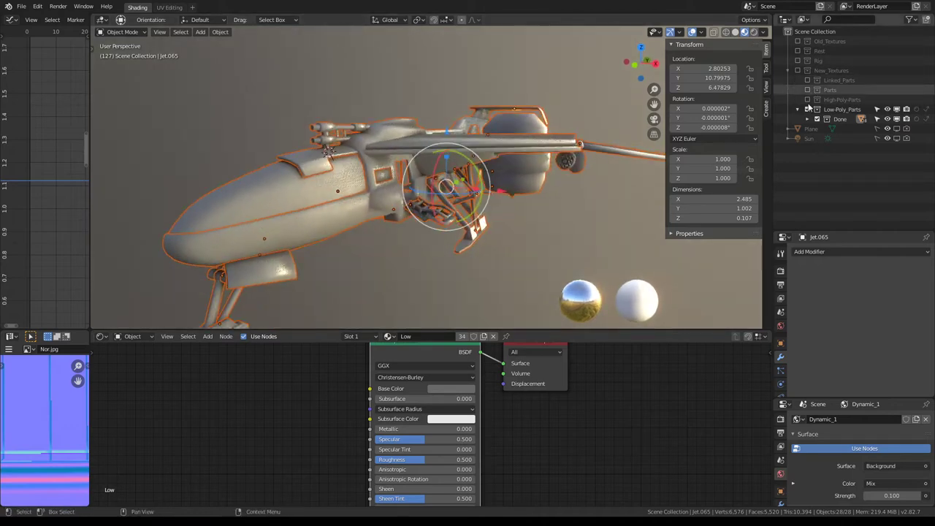
left_click(735, 33)
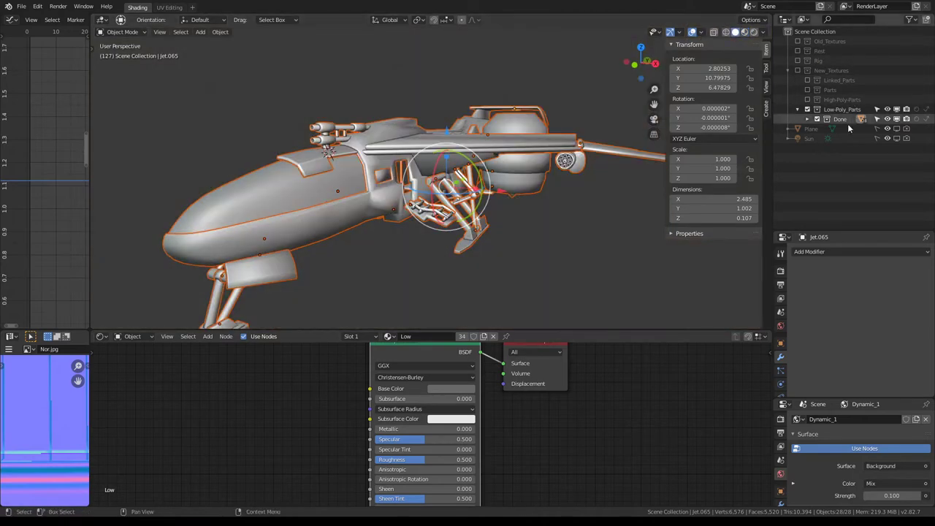
Step: Hide the low-poly Done collection and show High-Poly-Parts, checking its object list
left_click(816, 119)
left_click(806, 100)
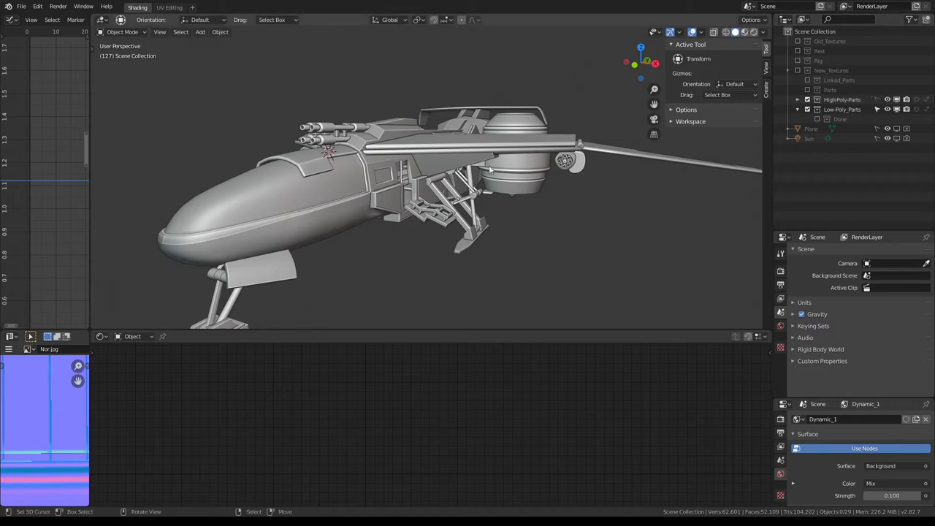
mouse_move(500, 140)
middle_mouse_down()
mouse_move(461, 127)
mouse_move(452, 190)
middle_mouse_up()
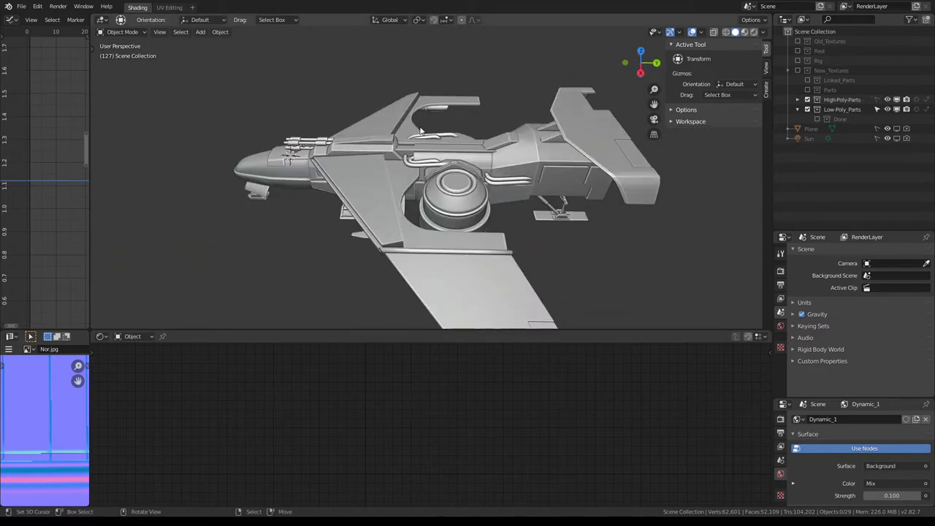
left_click(797, 100)
scroll(847, 132, "down", 4)
scroll(847, 131, "down", 4)
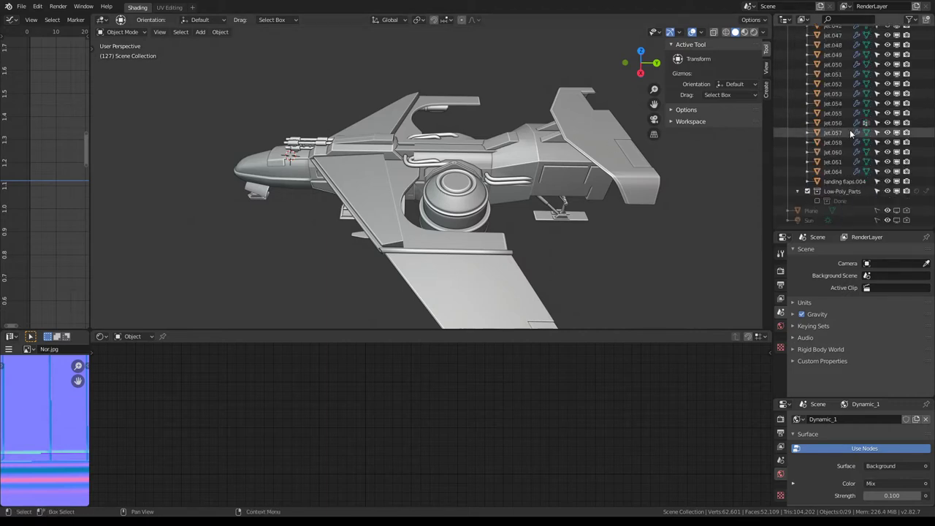
scroll(847, 131, "up", 8)
left_click(797, 98)
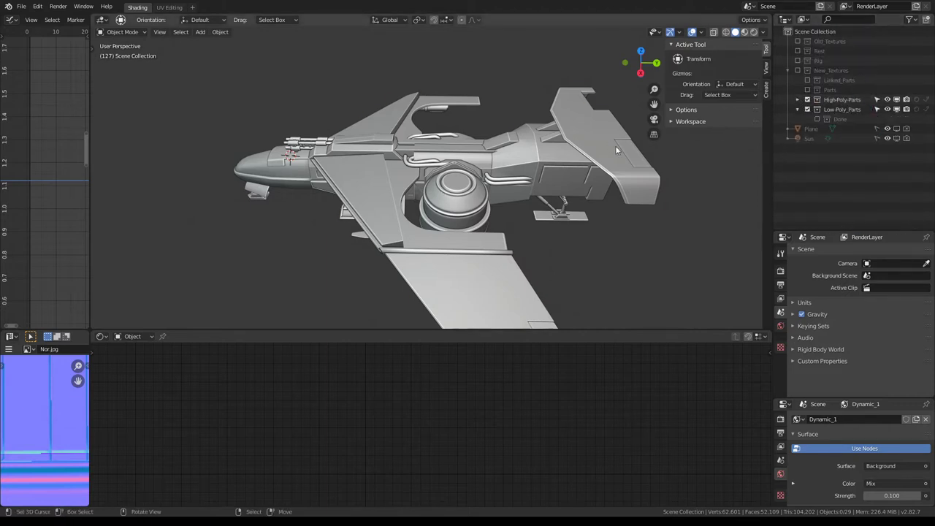
Step: Select all, adjust viewport shading and world settings, and make Jet.049 the active object
key("a")
mouse_move(468, 157)
middle_mouse_down()
mouse_move(438, 167)
mouse_move(467, 175)
middle_mouse_up()
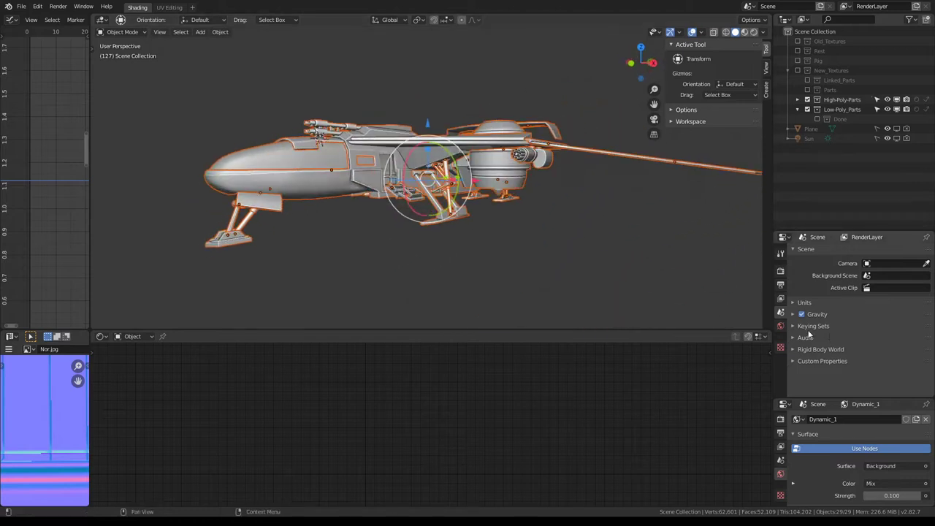
left_click(763, 33)
left_click(780, 325)
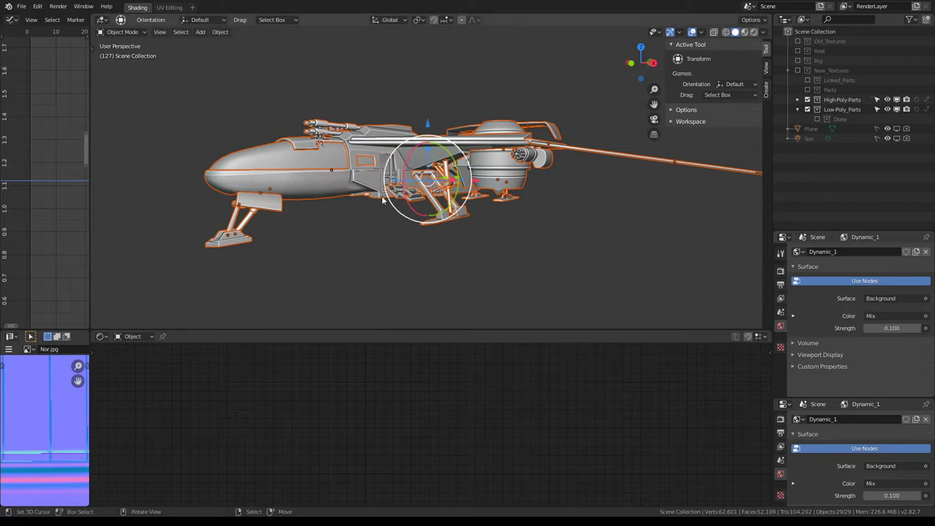
left_click(326, 191)
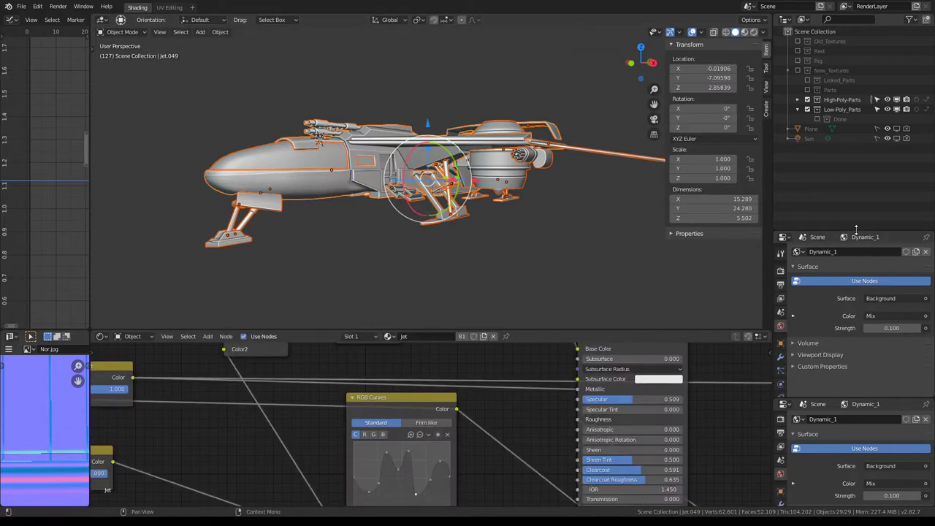
Step: Set the Jet material's Viewport Display colour to tan (H 0.051, S 0.253, V 0.906)
left_click_drag(856, 232, 856, 126)
left_click(780, 318)
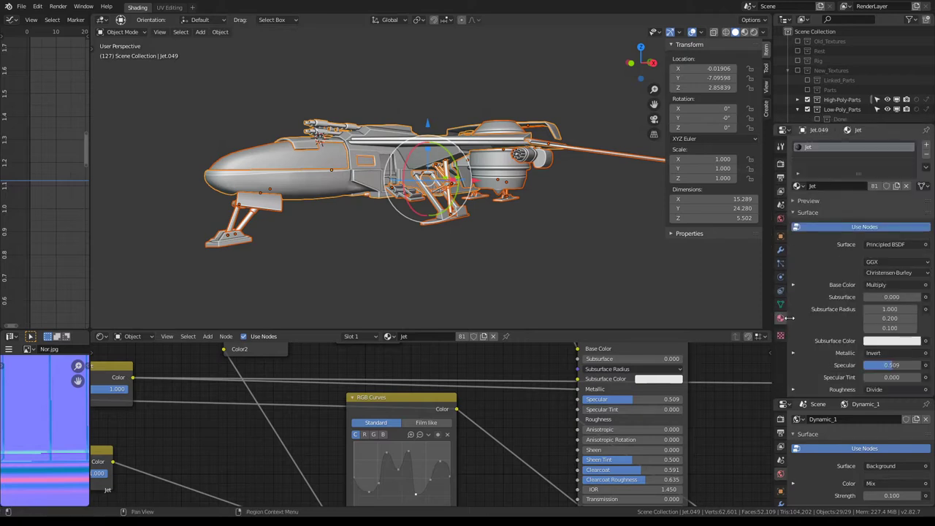
scroll(838, 354, "down", 5)
scroll(837, 353, "down", 5)
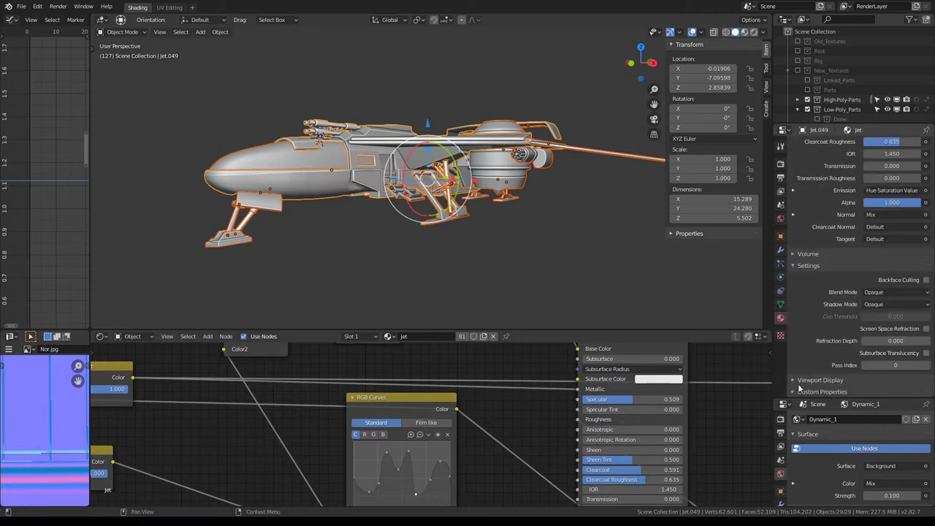
scroll(803, 358, "down", 2)
scroll(814, 333, "down", 1)
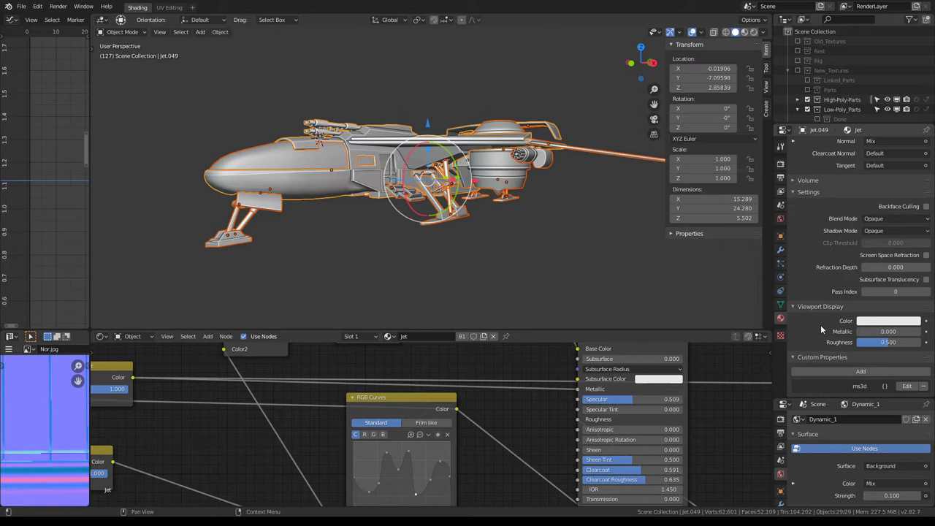
left_click(885, 323)
left_click_drag(869, 217, 867, 225)
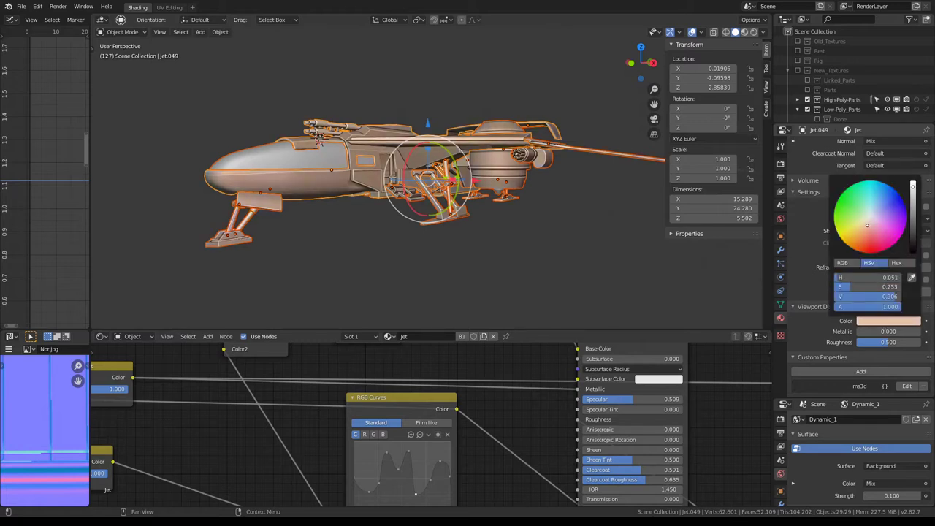
scroll(417, 167, "up", 3)
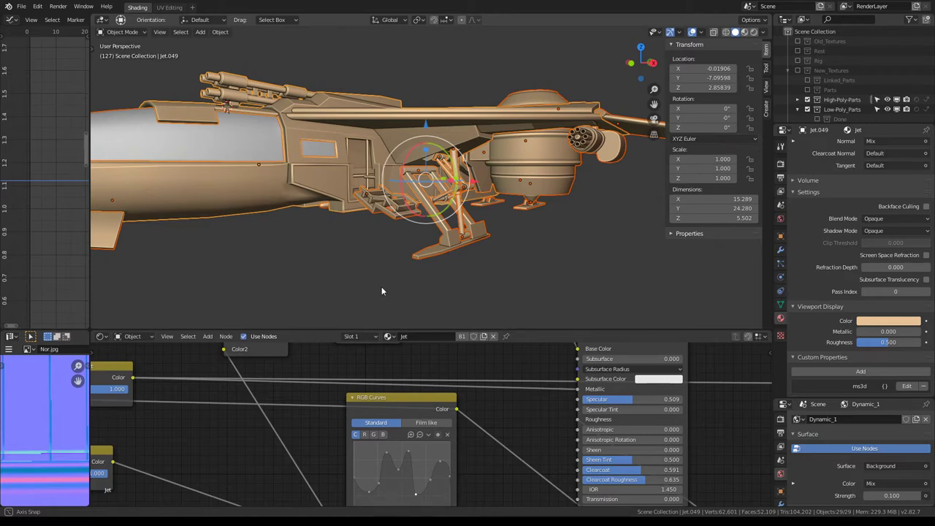
scroll(382, 291, "down", 5)
mouse_move(382, 291)
middle_mouse_down()
mouse_move(484, 122)
mouse_move(336, 157)
middle_mouse_up()
Step: Give canopy Jet.042's Glass material a tan viewport colour (H 0.091, S 0.492, V 0.906)
left_click(333, 157)
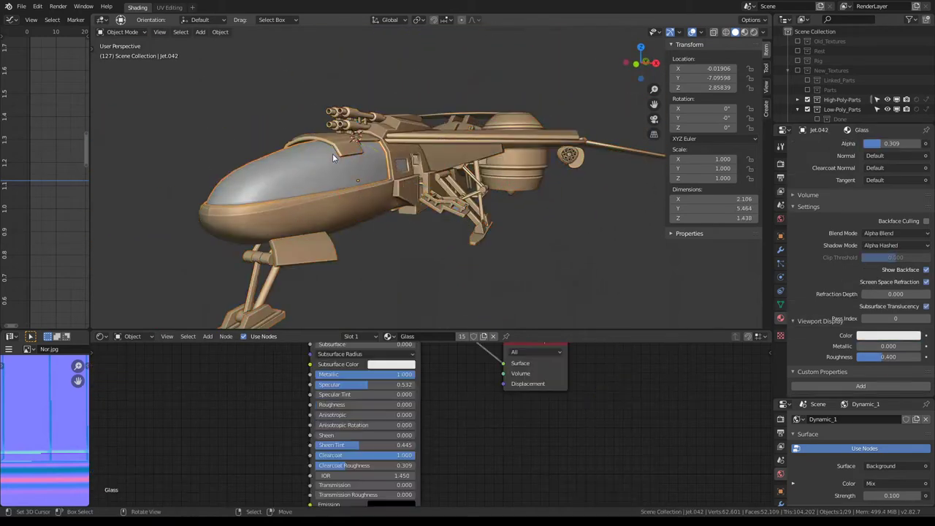
scroll(882, 345, "up", 1)
scroll(882, 344, "up", 1)
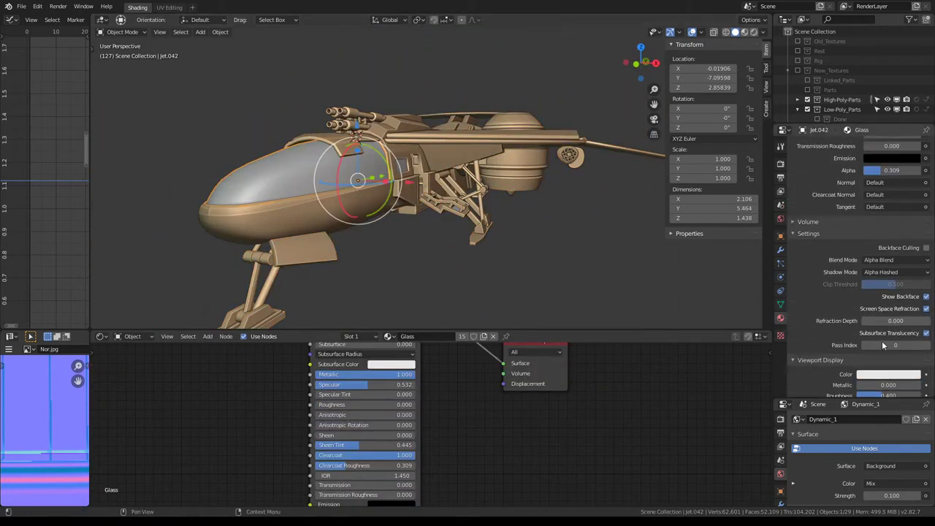
scroll(882, 345, "down", 1)
left_click(884, 337)
left_click_drag(891, 234, 867, 233)
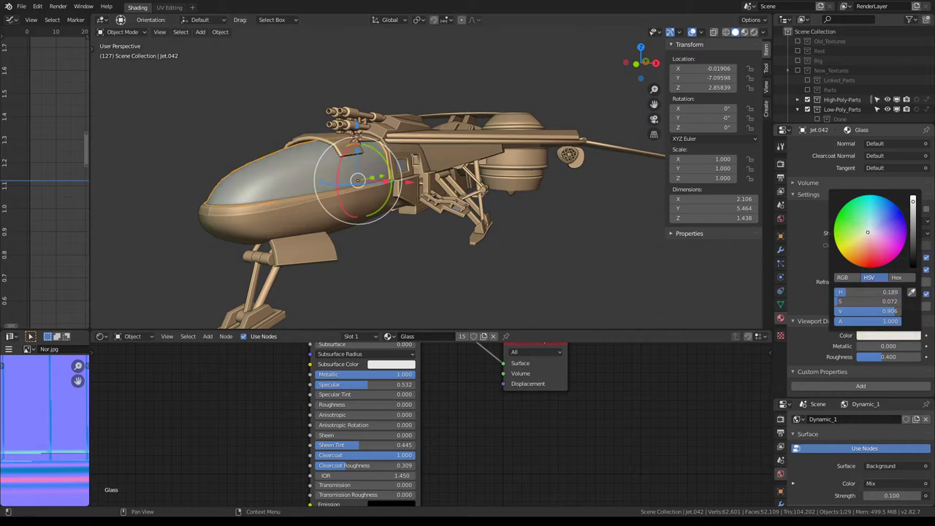
left_click_drag(866, 235, 859, 246)
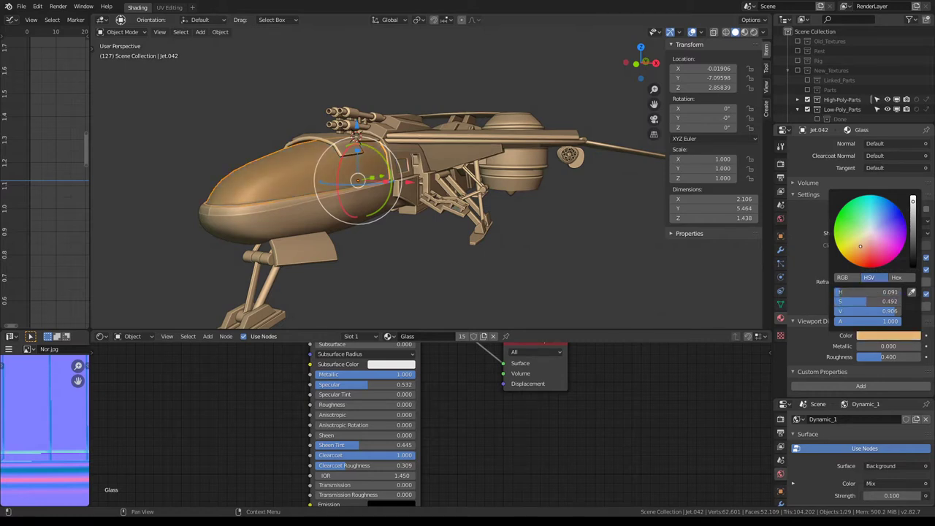
mouse_move(606, 158)
middle_mouse_down()
mouse_move(584, 94)
mouse_move(604, 94)
mouse_move(550, 153)
mouse_move(349, 159)
mouse_move(332, 186)
mouse_move(218, 166)
mouse_move(241, 149)
mouse_move(233, 106)
mouse_move(493, 178)
mouse_move(546, 143)
mouse_move(497, 179)
middle_mouse_up()
Step: Hide High-Poly-Parts and show the low-poly Done collection
scroll(877, 78, "down", 2)
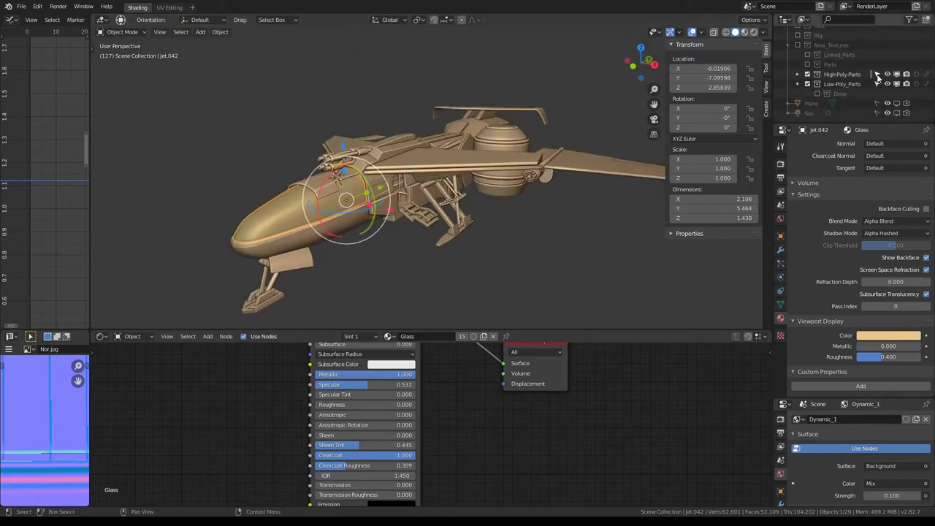
left_click(807, 74)
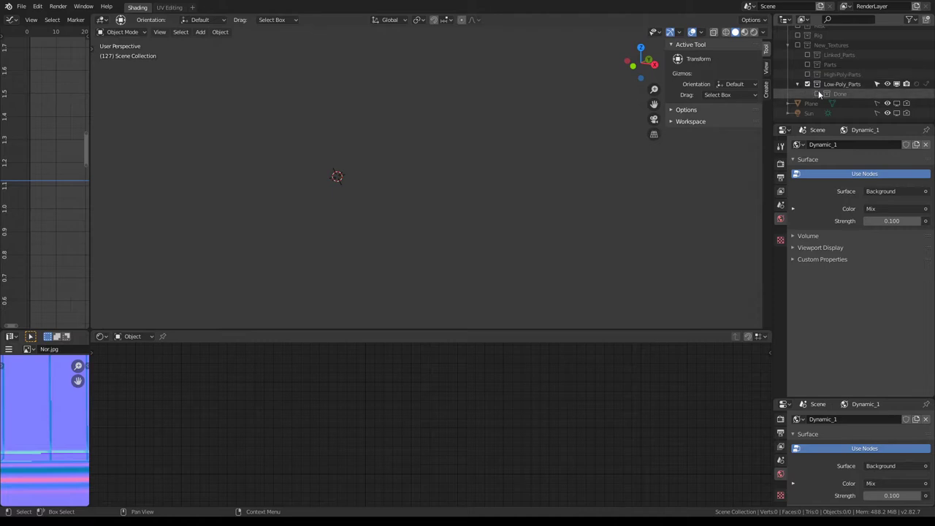
left_click(817, 93)
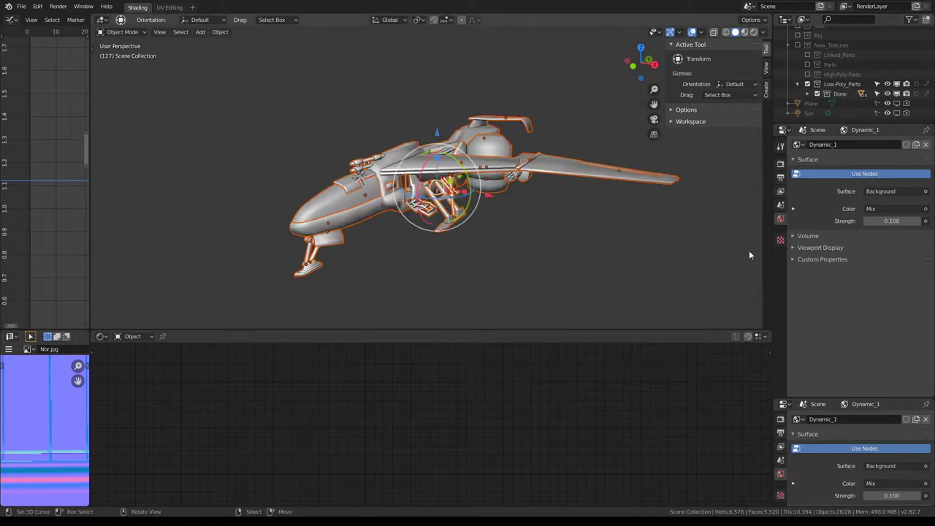
Step: Select only the fuselage Jet.079, bringing up its shared 'Low' material
key("alt+a")
left_click(358, 181)
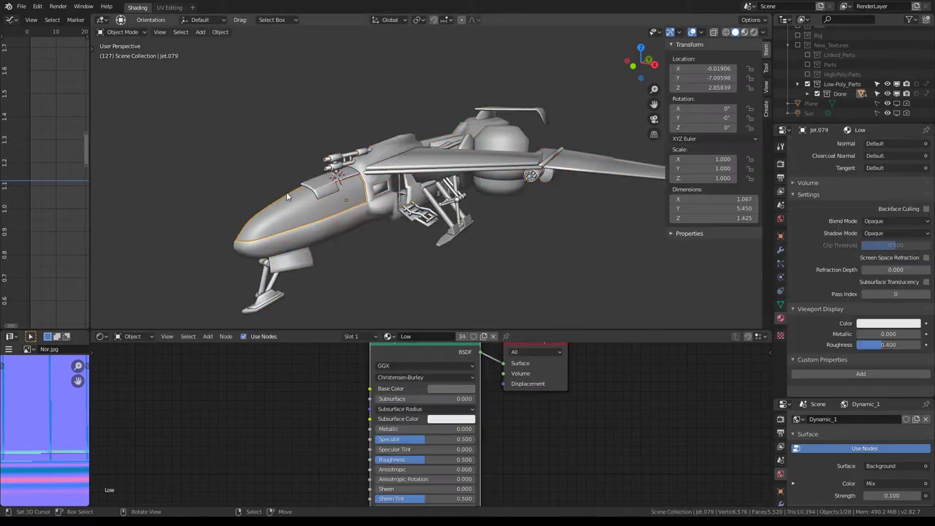
middle_click_drag(393, 173, 336, 149)
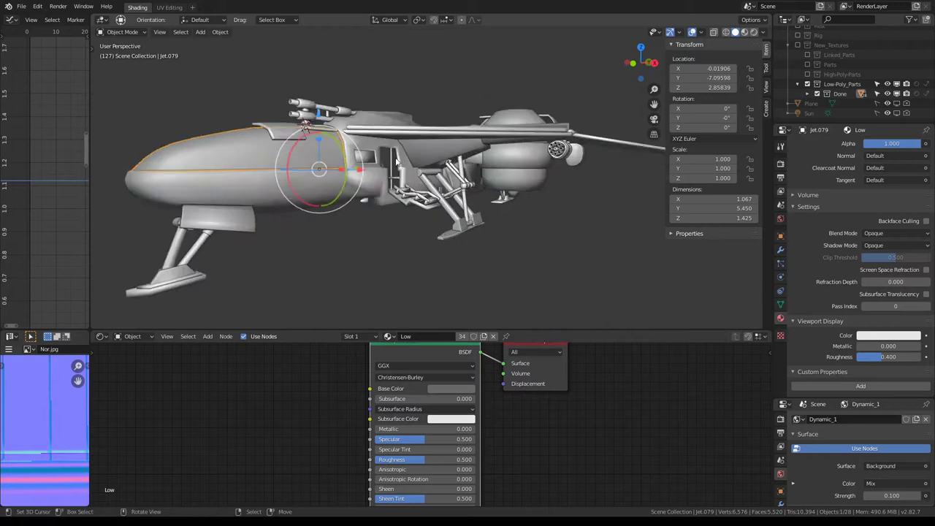
scroll(336, 148, "up", 3)
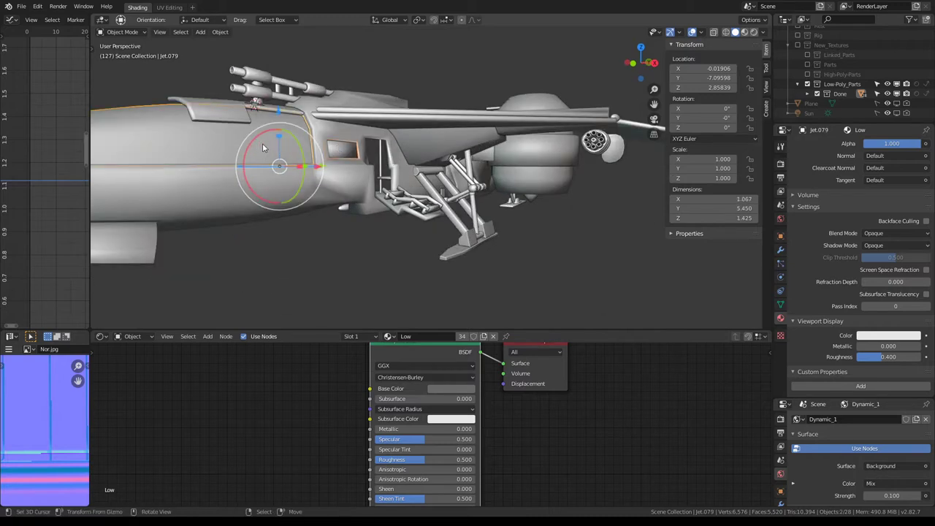
middle_click_drag(264, 148, 298, 160)
key("a")
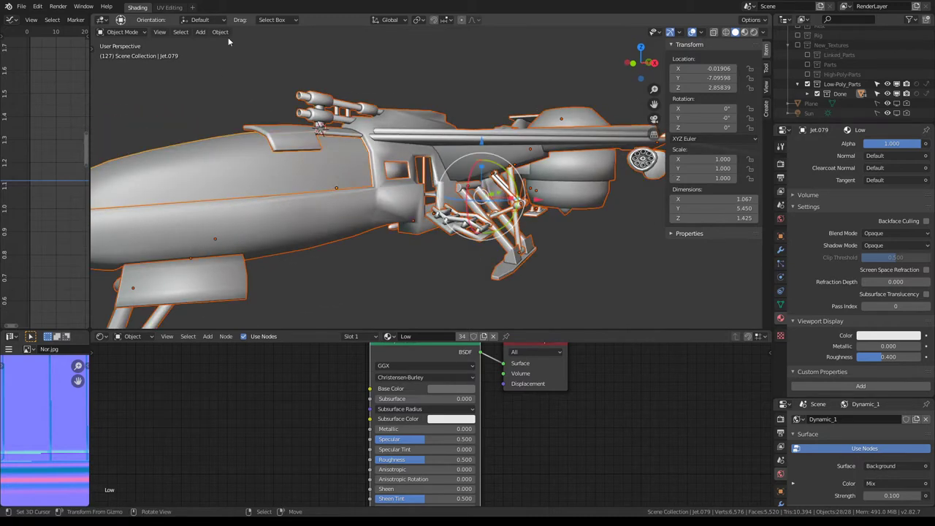
left_click(284, 159)
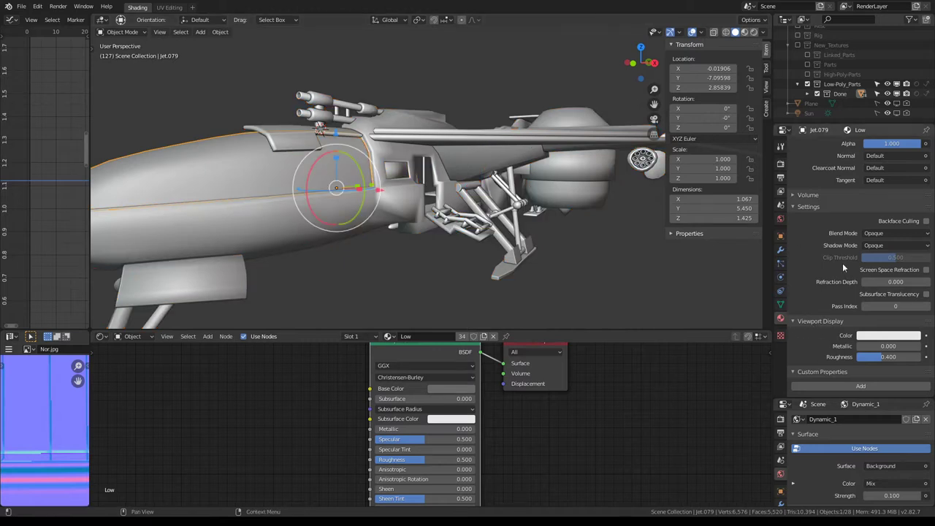
scroll(842, 265, "up", 5)
scroll(841, 265, "up", 5)
scroll(842, 266, "up", 5)
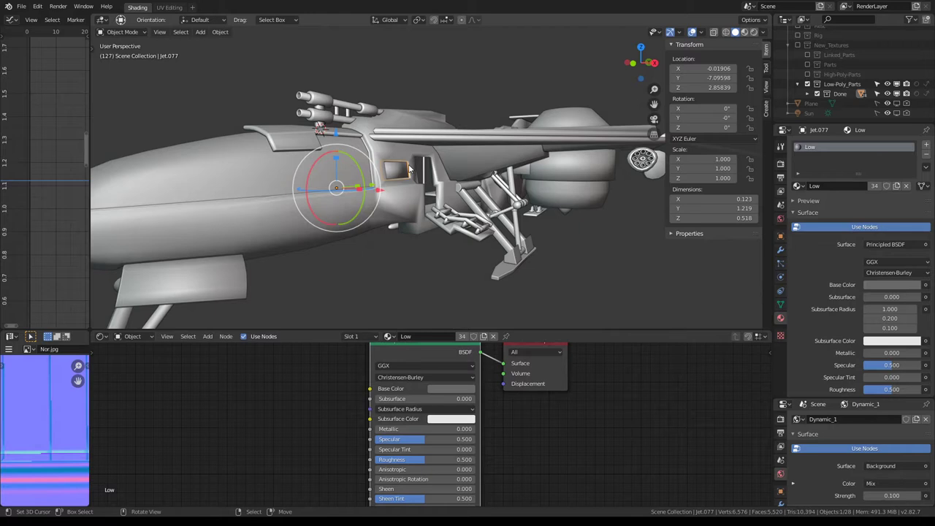
Step: Select every part and set the 'Low' material's viewport display colour to pale green
key("a")
scroll(820, 303, "down", 5)
scroll(823, 300, "down", 5)
scroll(823, 301, "down", 5)
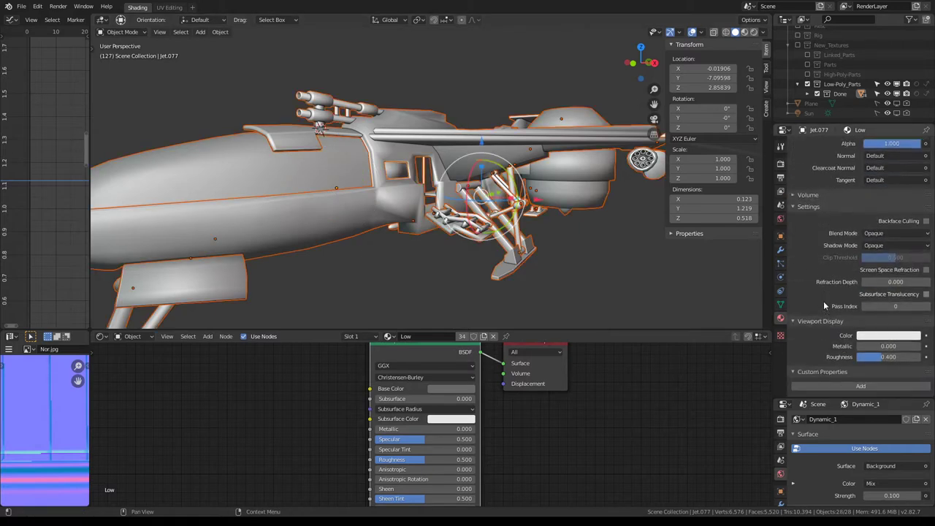
left_click(874, 334)
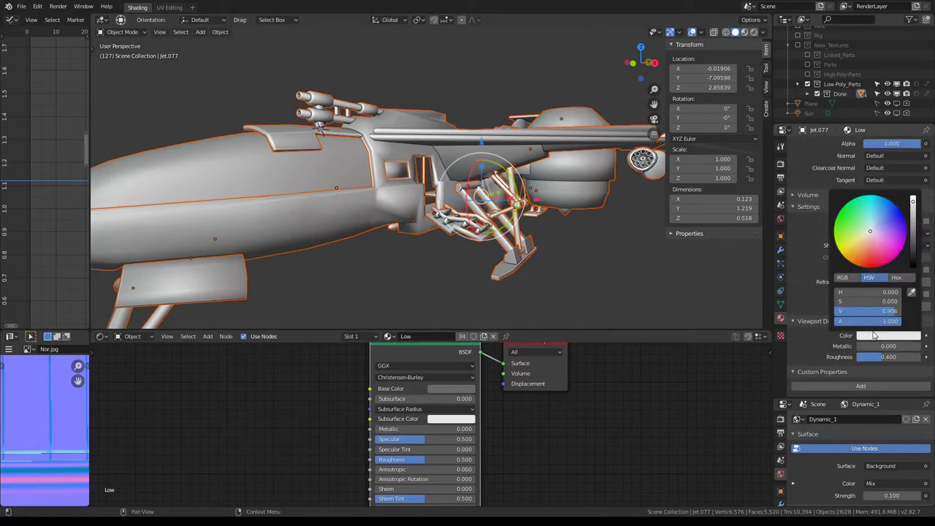
left_click(867, 227)
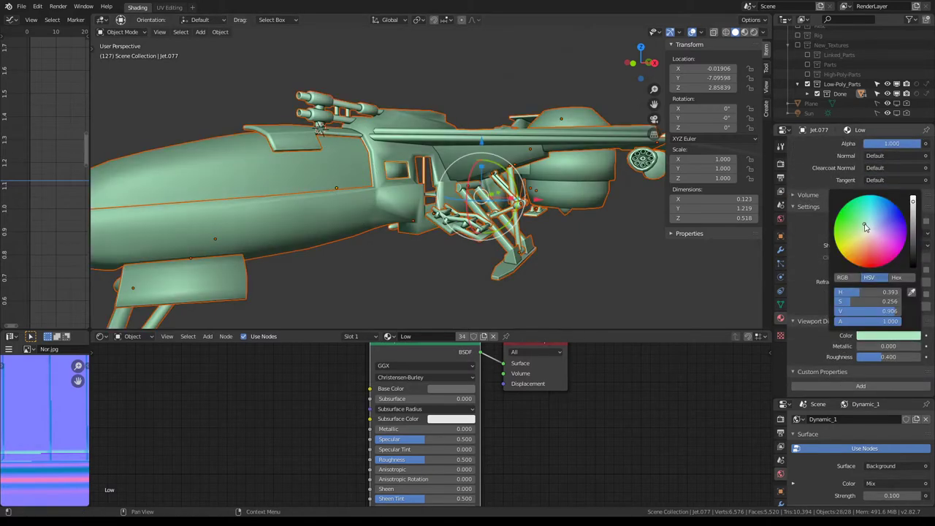
Step: Show High-Poly-Parts alongside the green parts and select the jet body Jet.067
left_click(807, 74)
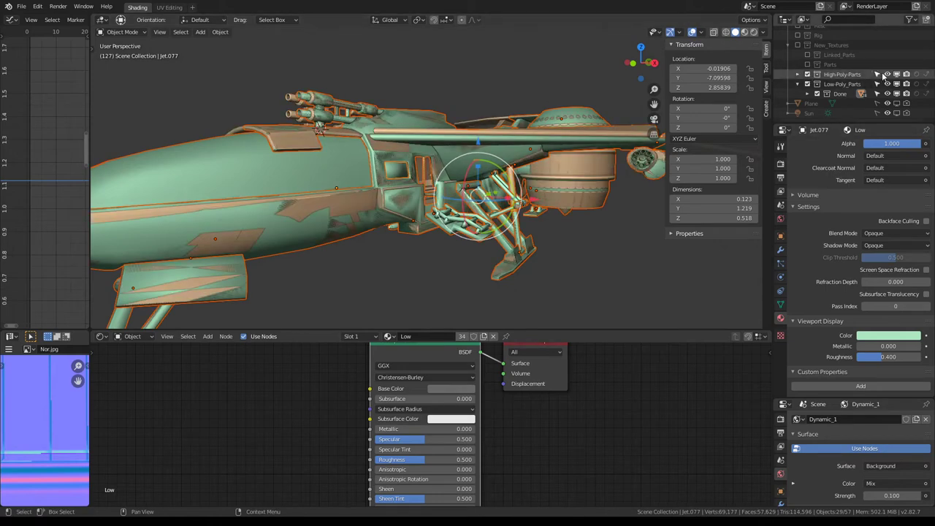
scroll(343, 203, "down", 3)
middle_click_drag(343, 204, 376, 163)
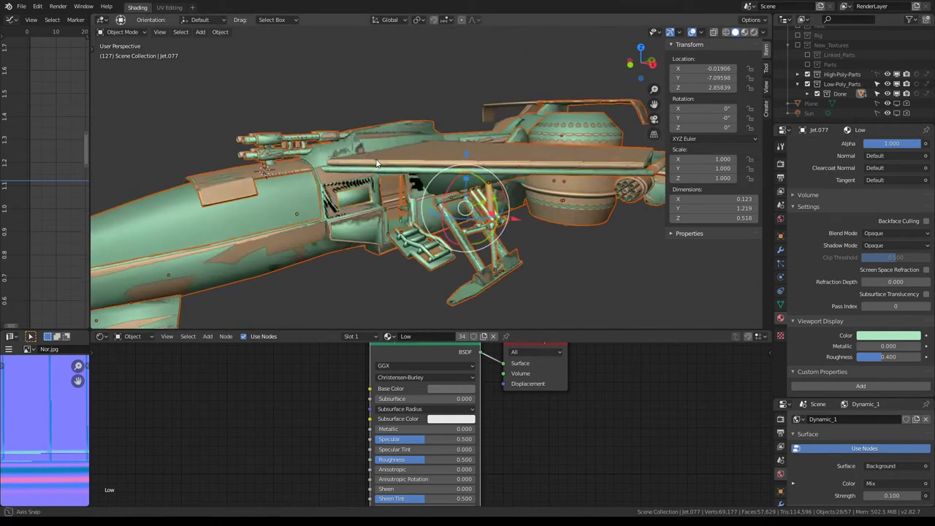
left_click(376, 164)
mouse_move(436, 148)
middle_mouse_down()
mouse_move(457, 118)
mouse_move(398, 138)
middle_mouse_up()
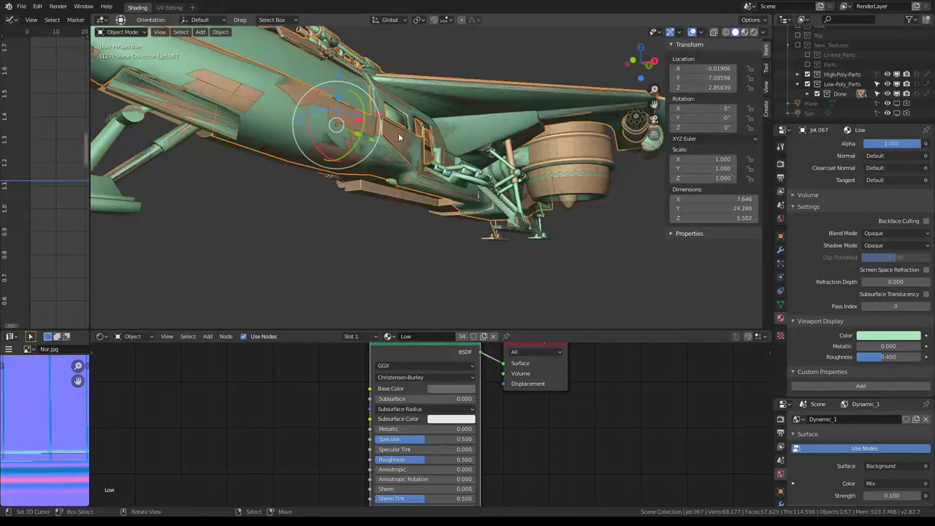
middle_click_drag(504, 137, 260, 189)
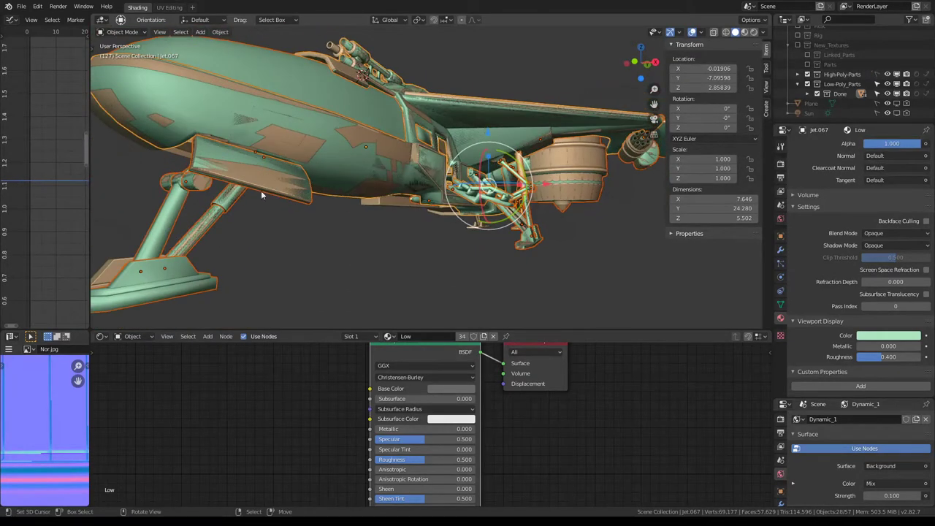
Step: Make Cube.026 the active part and reposition the selected parts with a move
left_click(165, 274, "shift")
key("ctrl+grave")
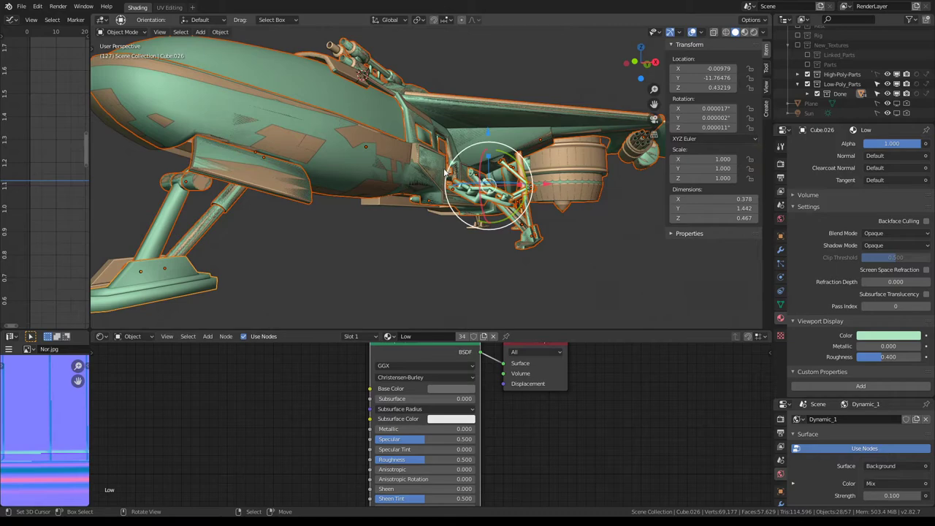
middle_click_drag(444, 172, 406, 217)
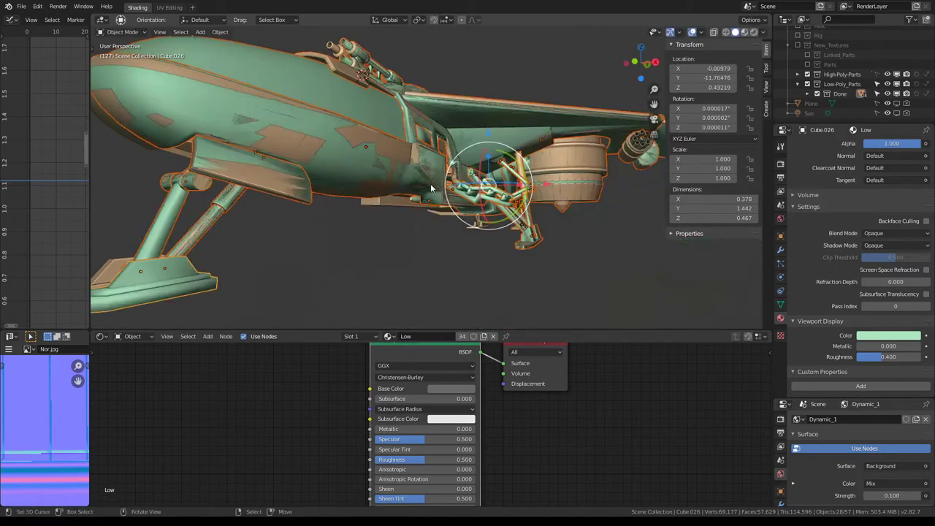
mouse_move(406, 218)
middle_mouse_down()
mouse_move(365, 183)
mouse_move(493, 156)
middle_mouse_up()
key("g")
left_click(347, 160)
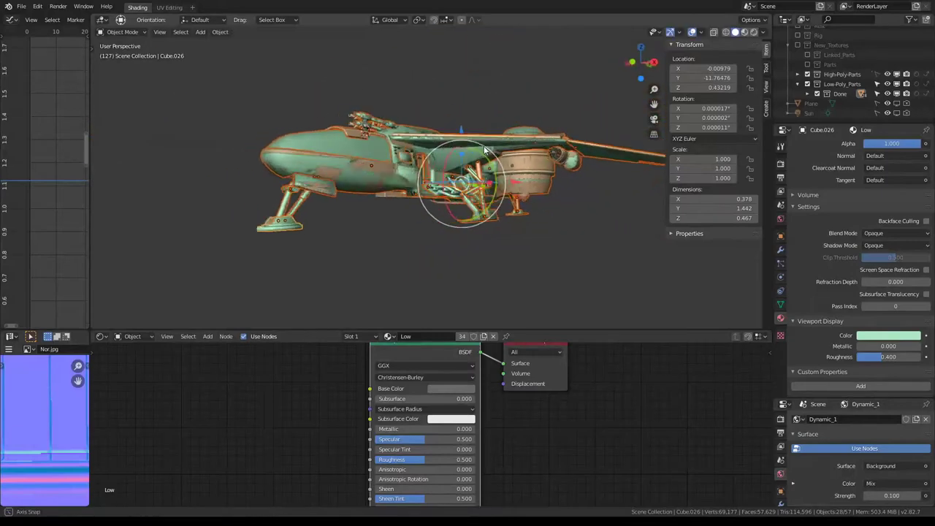
scroll(487, 144, "up", 4)
mouse_move(484, 133)
middle_mouse_down()
mouse_move(438, 112)
mouse_move(446, 126)
mouse_move(476, 126)
mouse_move(479, 135)
middle_mouse_up()
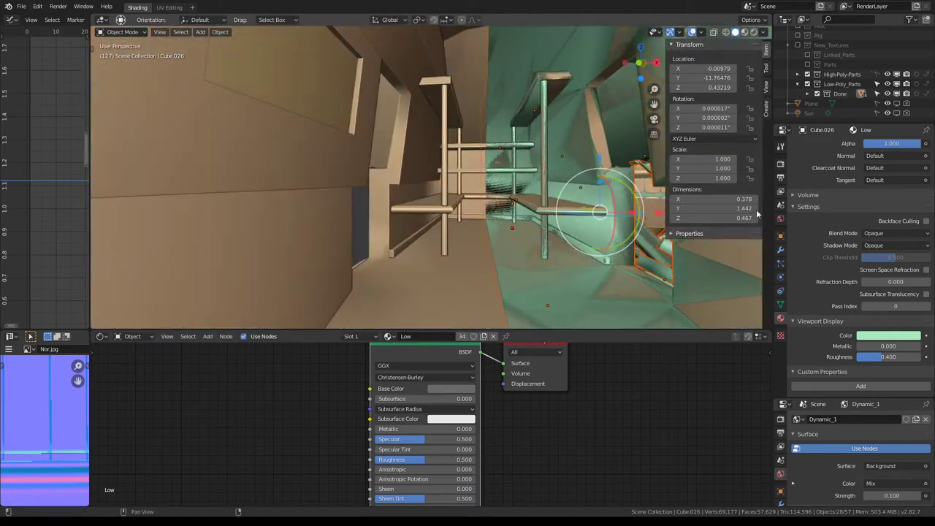
Step: Add a Displace modifier to the active low-poly part
left_click(780, 250)
left_click(815, 145)
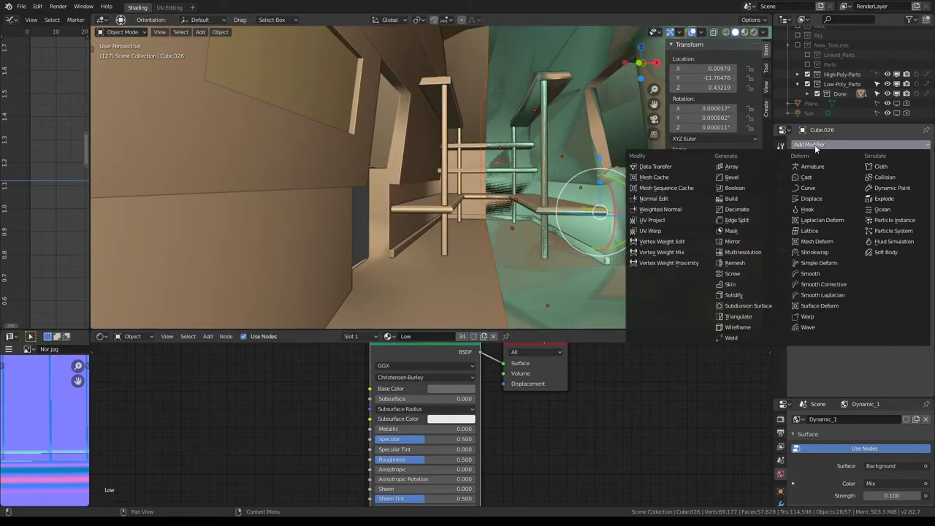
left_click(811, 198)
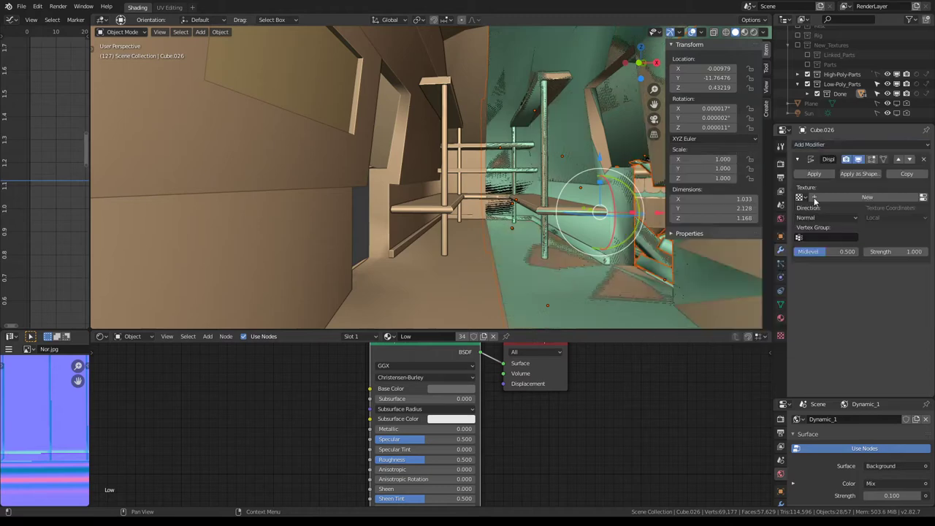
scroll(463, 166, "down", 8)
middle_click_drag(439, 168, 462, 166)
scroll(463, 166, "up", 3)
scroll(463, 167, "up", 2)
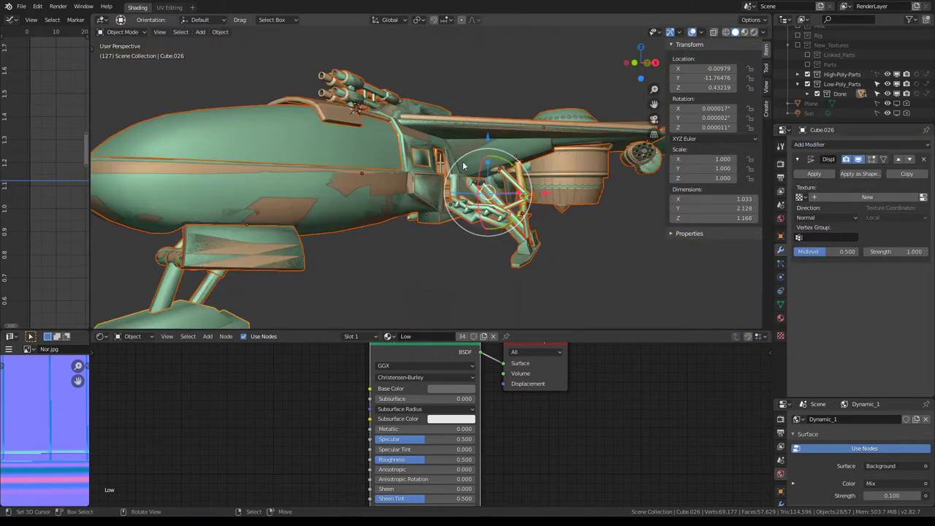
Step: Link the Displace modifier to all selected parts and set its Strength to 0.030
key("ctrl+l")
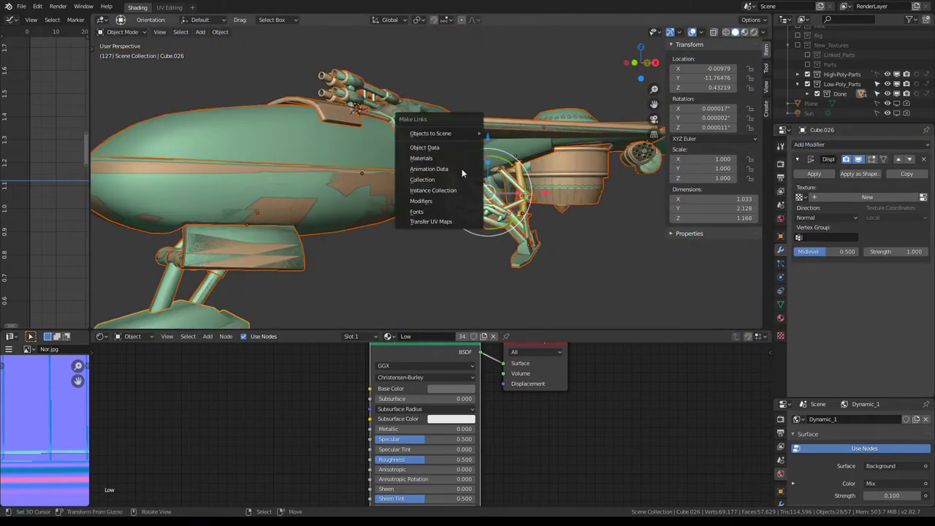
left_click(446, 199)
scroll(439, 139, "down", 4)
scroll(439, 139, "up", 4)
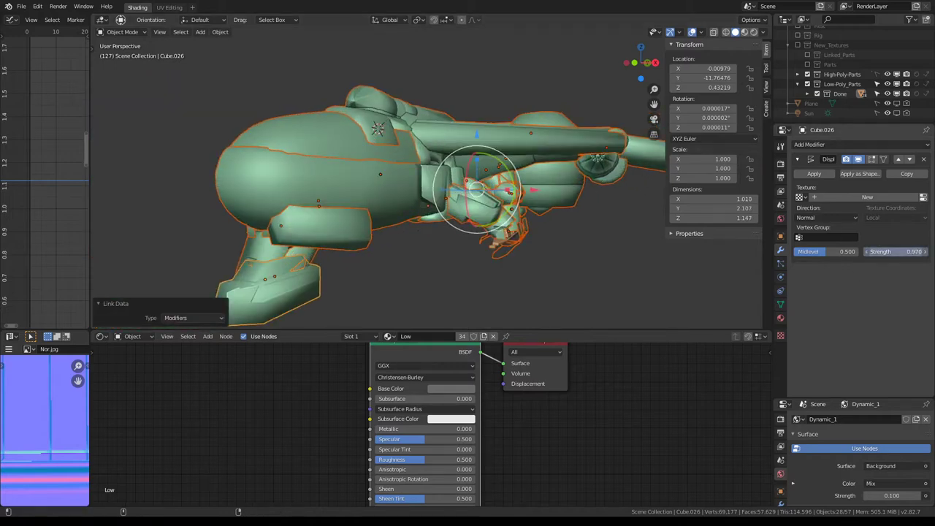
left_click_drag(895, 251, 858, 251)
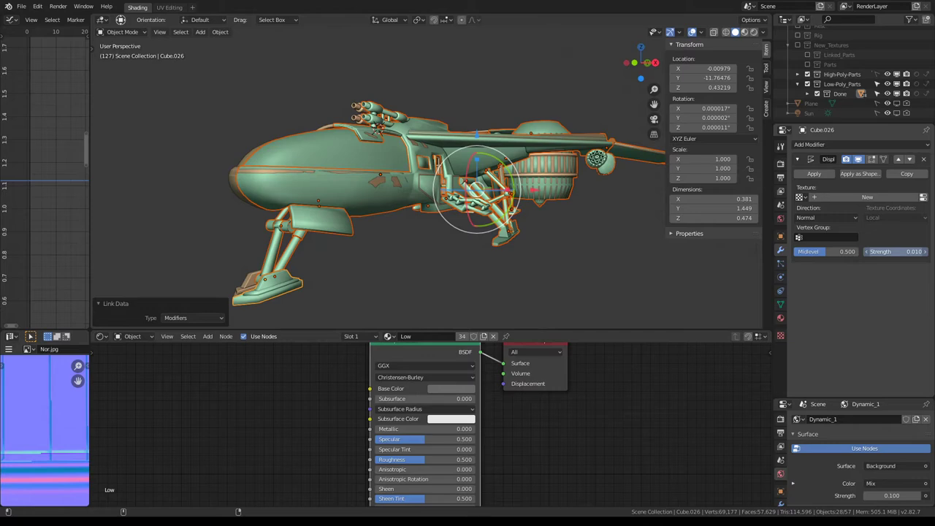
left_click_drag(858, 251, 862, 251)
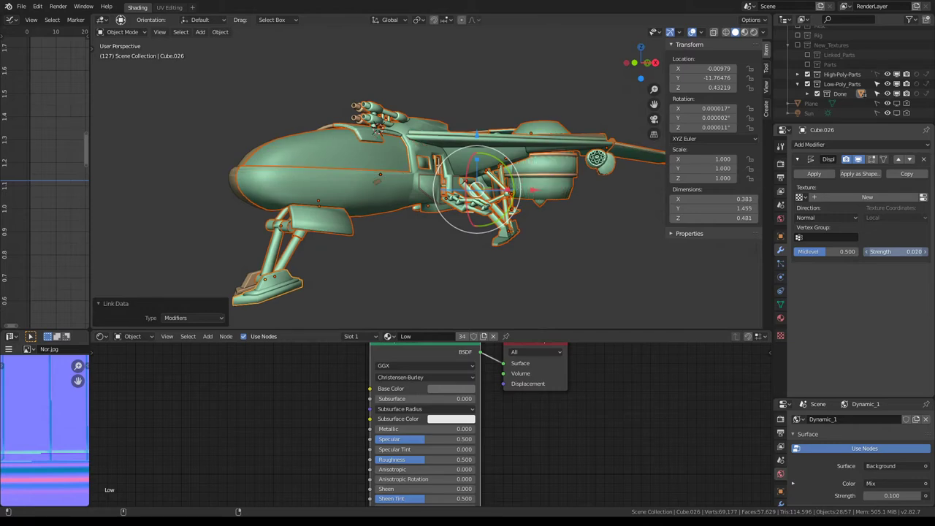
mouse_move(491, 73)
middle_mouse_down()
mouse_move(377, 107)
mouse_move(405, 83)
middle_mouse_up()
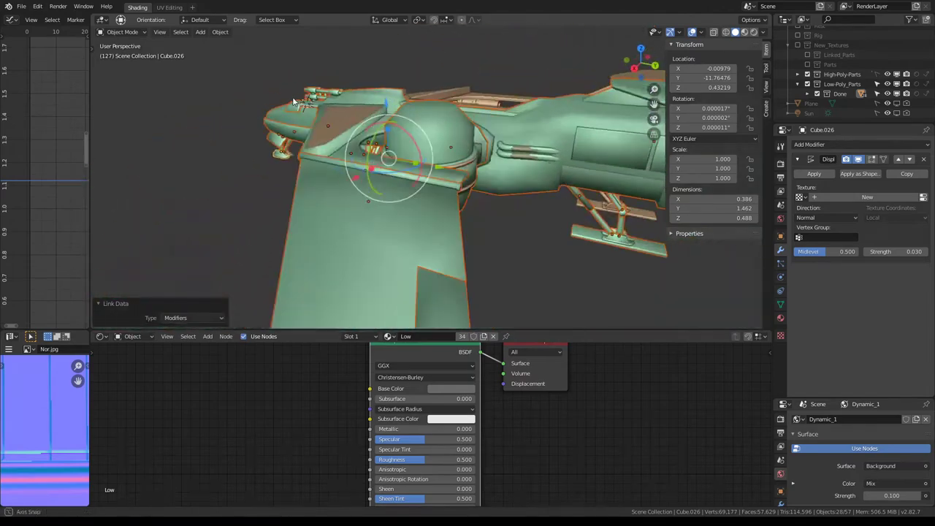
key("ctrl+space")
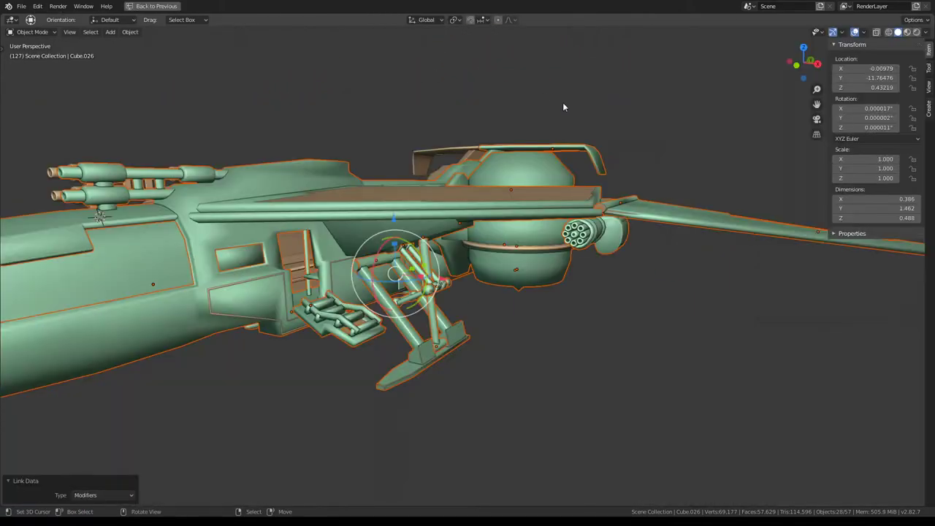
mouse_move(562, 103)
middle_mouse_down()
mouse_move(540, 76)
mouse_move(524, 136)
mouse_move(453, 190)
mouse_move(374, 182)
mouse_move(485, 221)
mouse_move(346, 232)
mouse_move(550, 205)
mouse_move(507, 221)
mouse_move(561, 222)
mouse_move(538, 295)
mouse_move(382, 243)
mouse_move(407, 226)
mouse_move(500, 233)
mouse_move(419, 216)
mouse_move(462, 268)
mouse_move(582, 261)
middle_mouse_up()
scroll(485, 222, "up", 2)
left_click(494, 232)
key("Tab")
key("Tab")
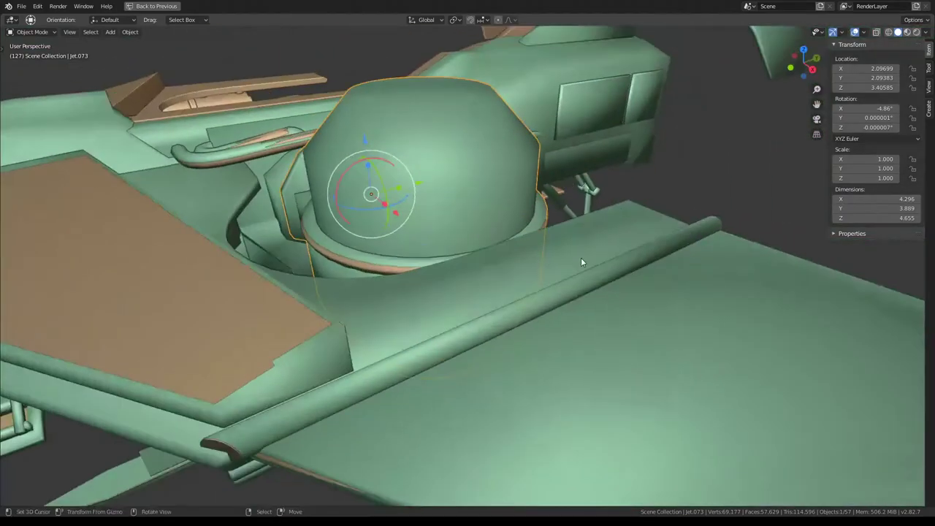
scroll(559, 262, "down", 5)
scroll(489, 264, "up", 3)
mouse_move(446, 265)
middle_mouse_down()
mouse_move(540, 317)
mouse_move(500, 298)
middle_mouse_up()
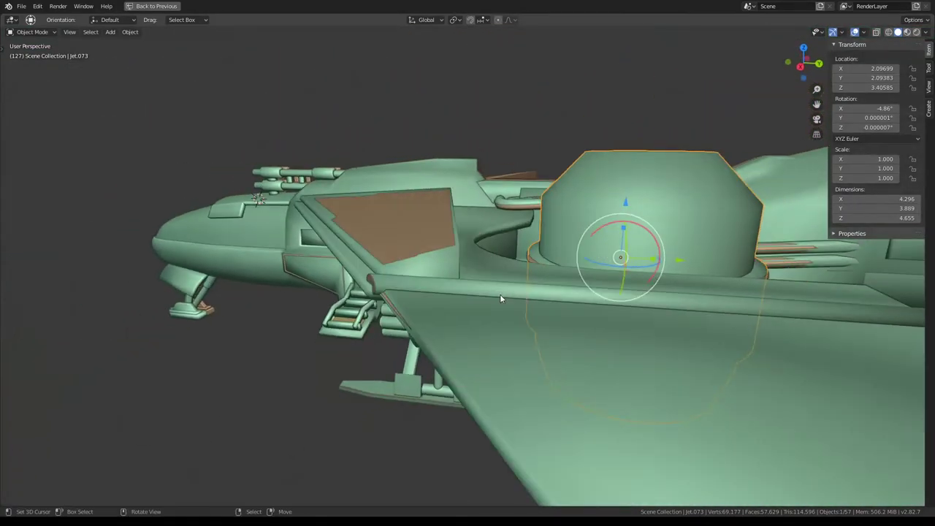
left_click(441, 254)
key("Tab")
scroll(454, 257, "up", 3)
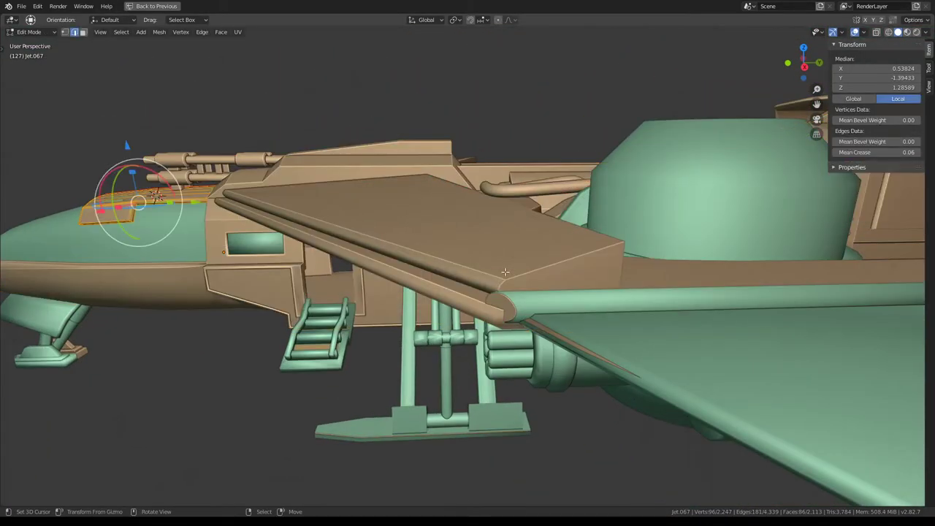
left_click(504, 269)
key("shift+h")
key("alt+h")
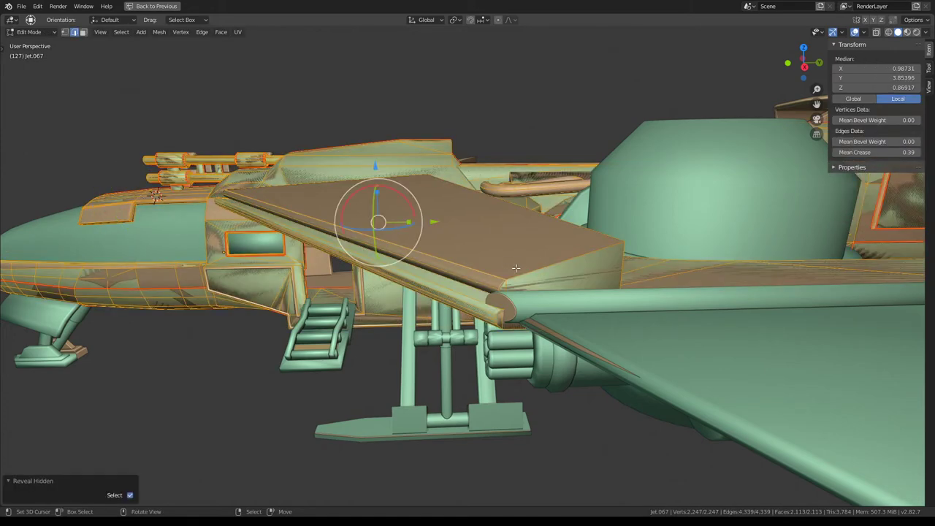
left_click(507, 275)
scroll(504, 270, "up", 3)
middle_click_drag(504, 270, 424, 270)
scroll(490, 258, "down", 2)
key("Tab")
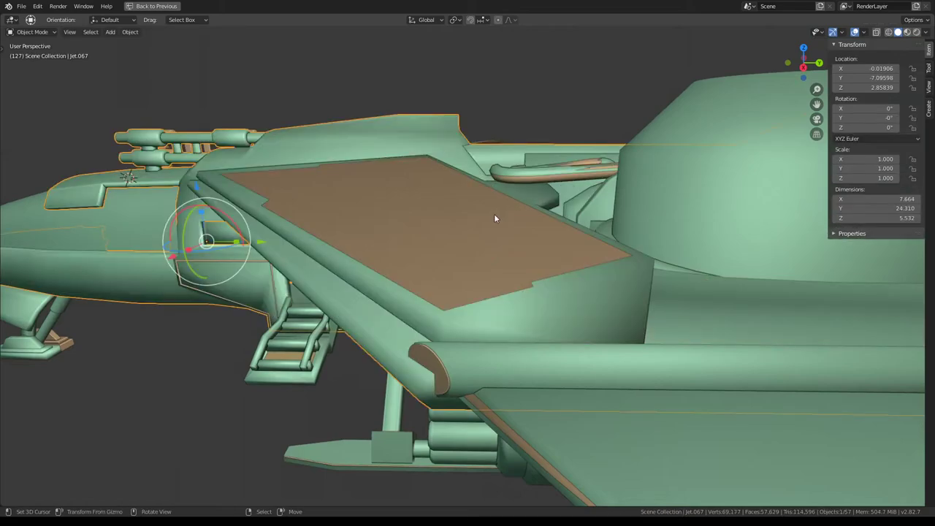
mouse_move(493, 213)
middle_mouse_down()
mouse_move(537, 271)
mouse_move(605, 221)
mouse_move(606, 212)
mouse_move(463, 227)
mouse_move(517, 100)
mouse_move(459, 228)
mouse_move(519, 178)
middle_mouse_up()
scroll(458, 228, "up", 8)
left_click(520, 179)
key("shift+d")
Step: Cancel the duplicate's move and return to the full Shading workspace layout
right_click(444, 289)
scroll(444, 289, "down", 5)
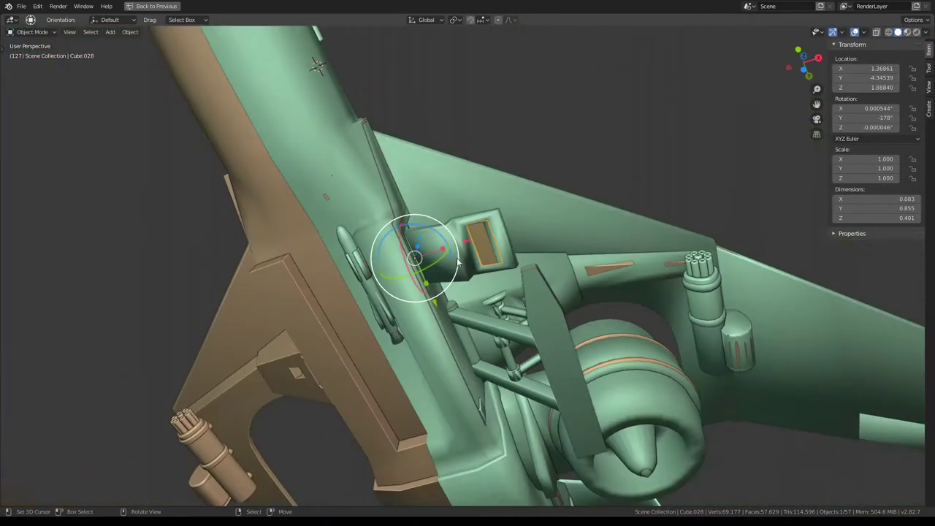
middle_click_drag(444, 290, 493, 266)
key("ctrl+space")
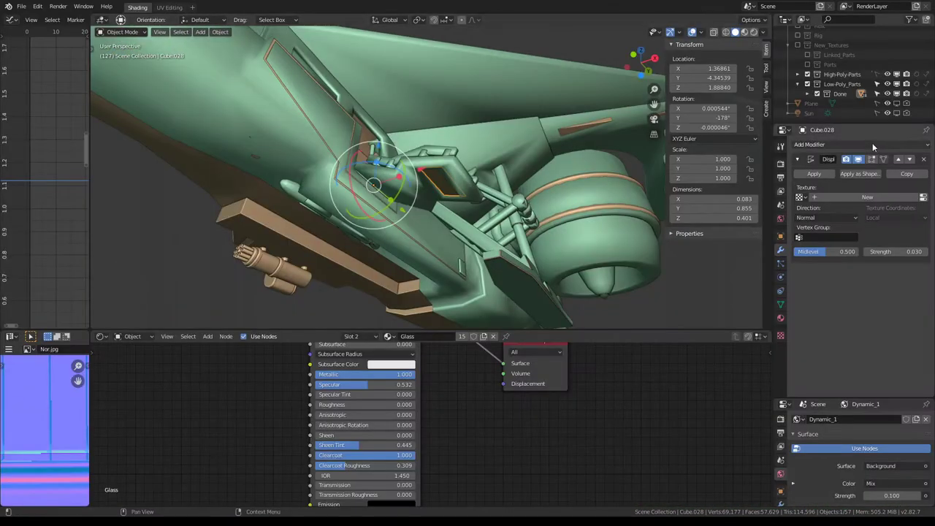
Step: Hide High-Poly-Parts and make the cockpit panel Cube.024 single-user with its own data
left_click(807, 74)
scroll(508, 185, "up", 3)
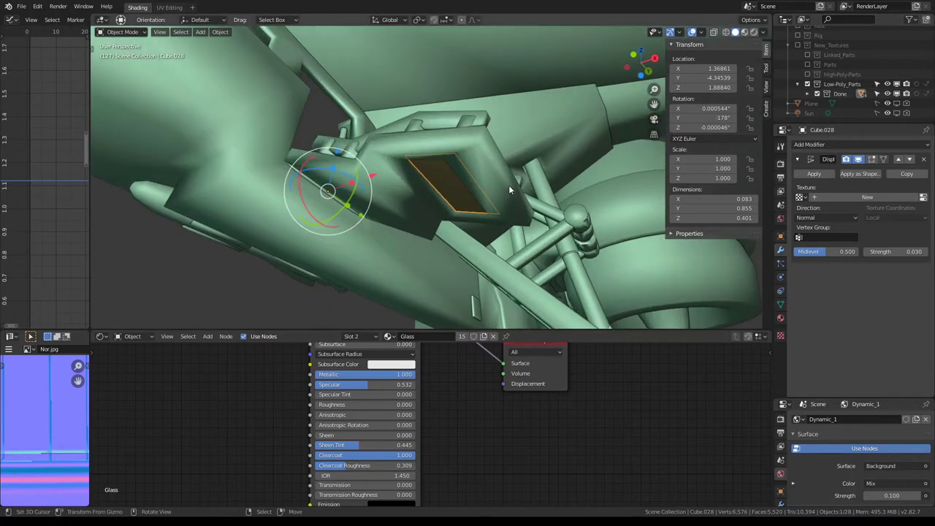
middle_click_drag(508, 185, 509, 151)
left_click(509, 151, "shift")
key("ctrl+l")
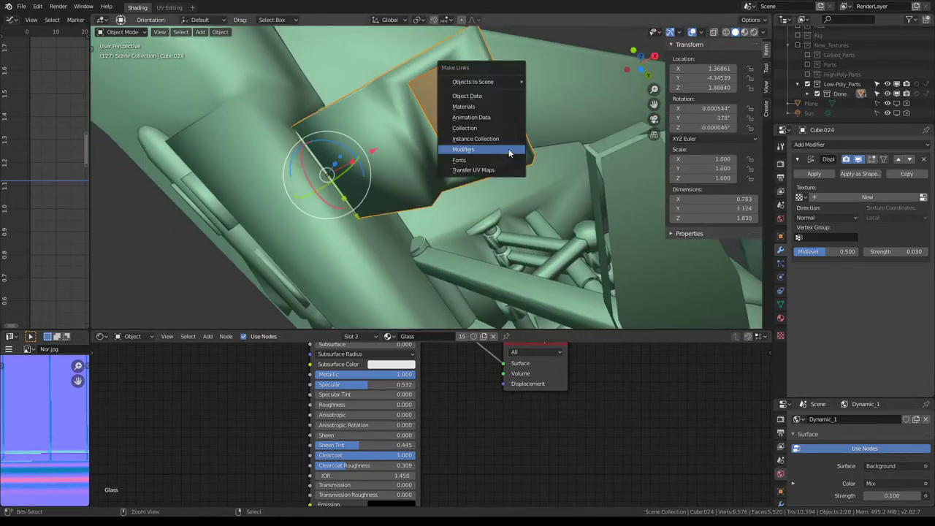
key("Return")
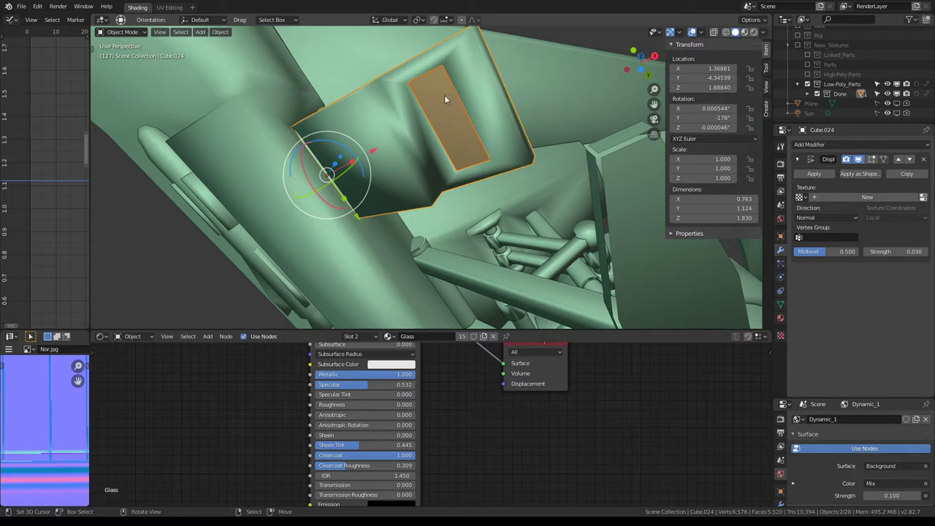
left_click(215, 32)
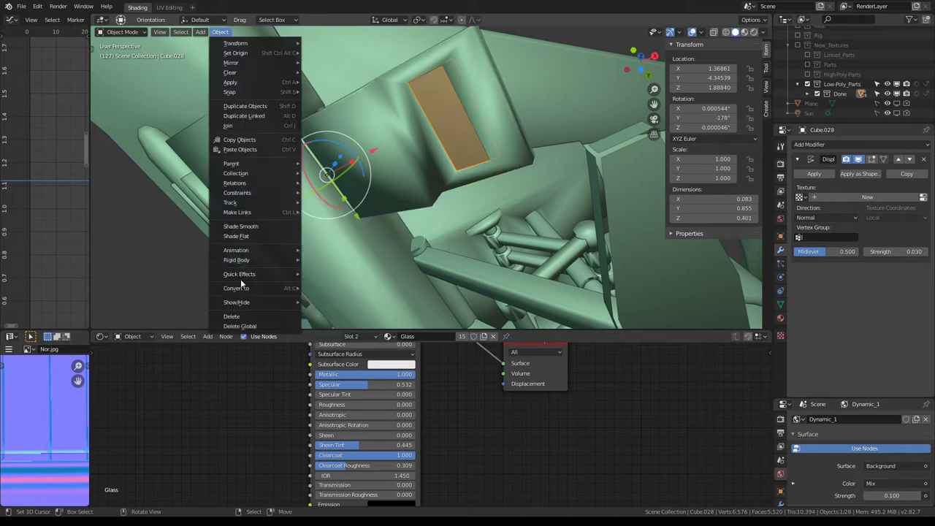
mouse_move(235, 183)
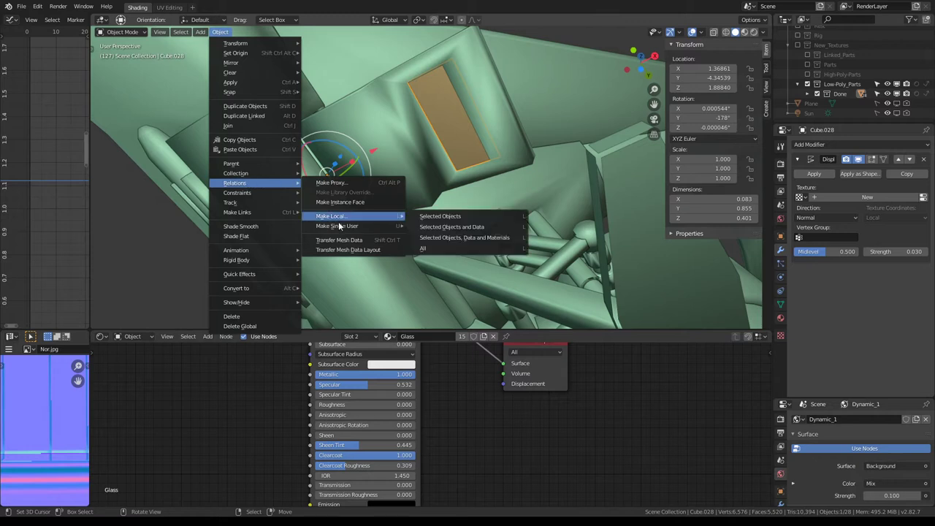
mouse_move(337, 226)
left_click(447, 235)
left_click(448, 233)
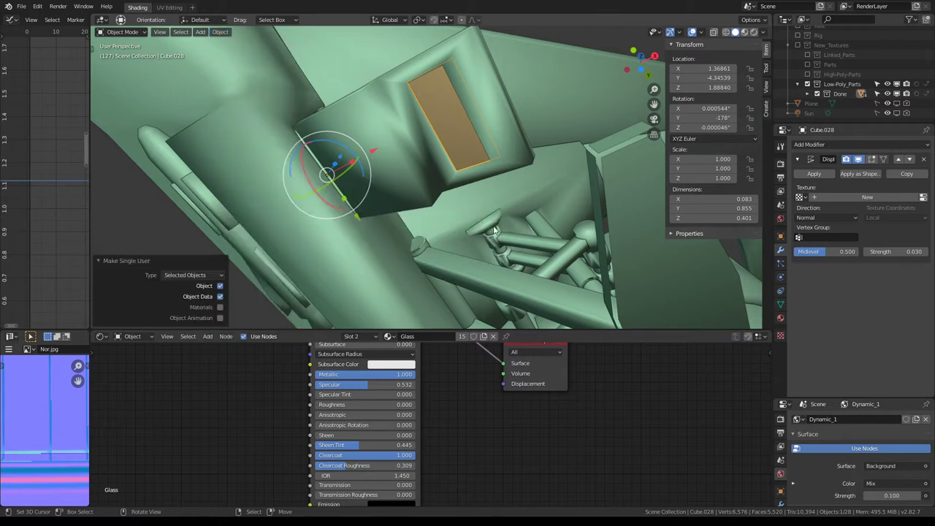
Step: Remove the Glass material slot from the panel piece, leaving only Low
left_click(779, 317)
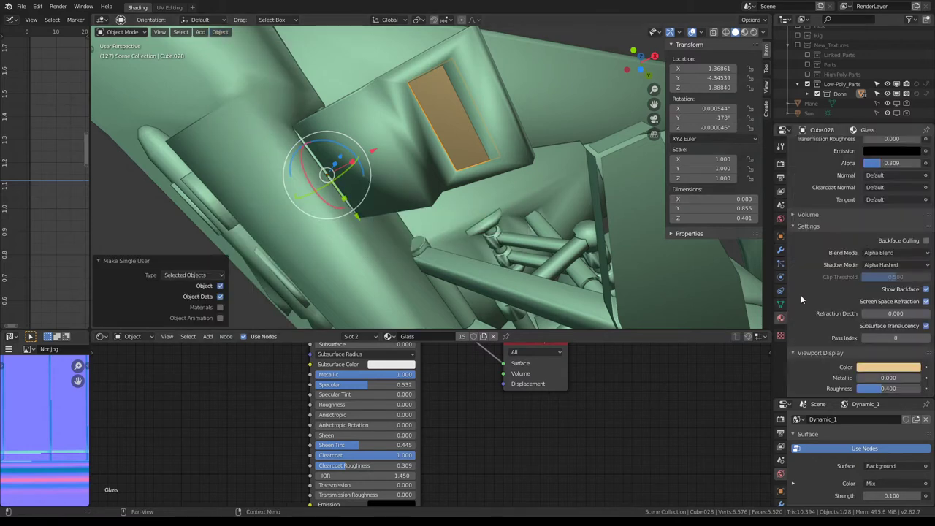
scroll(894, 192, "up", 5)
scroll(891, 189, "up", 5)
scroll(887, 184, "up", 3)
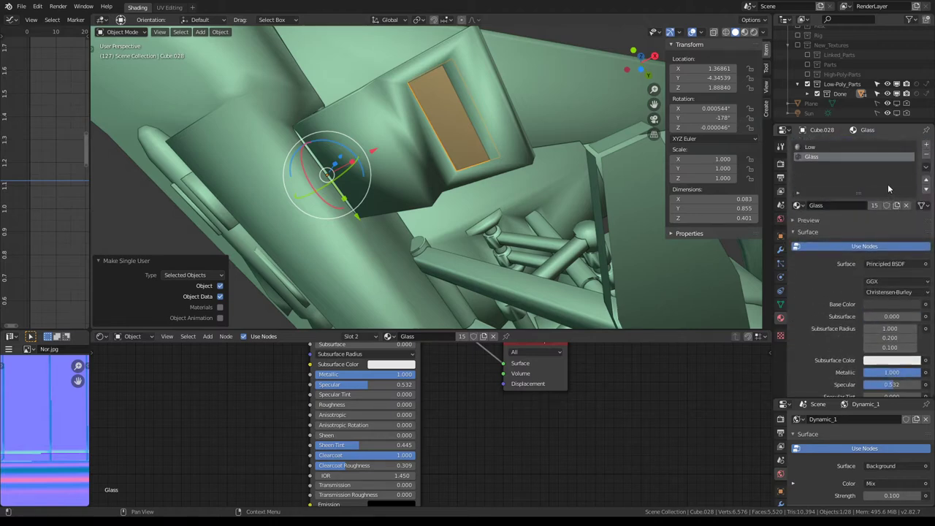
left_click(925, 157)
Step: Show High-Poly-Parts again and select the Jet.067 body
middle_click_drag(468, 146, 420, 130)
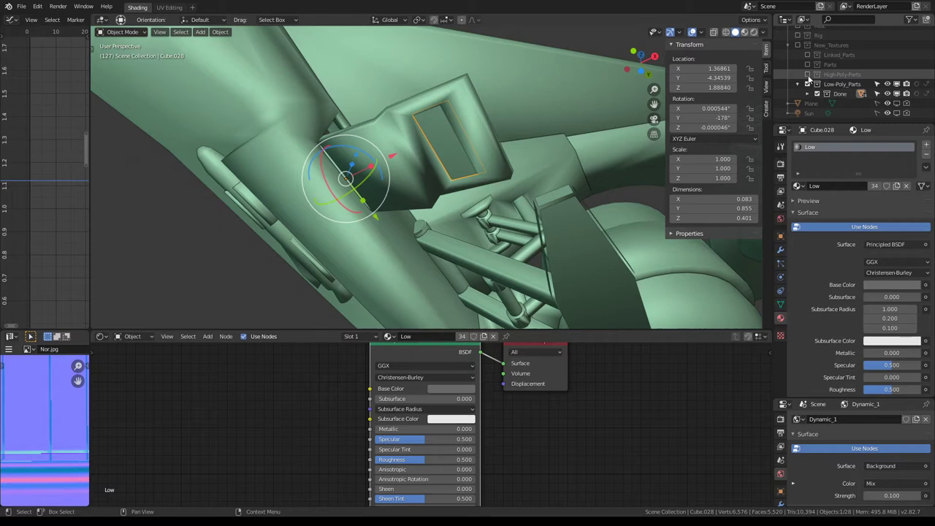
left_click(807, 75)
mouse_move(577, 75)
middle_mouse_down()
mouse_move(512, 140)
mouse_move(484, 188)
mouse_move(468, 185)
middle_mouse_up()
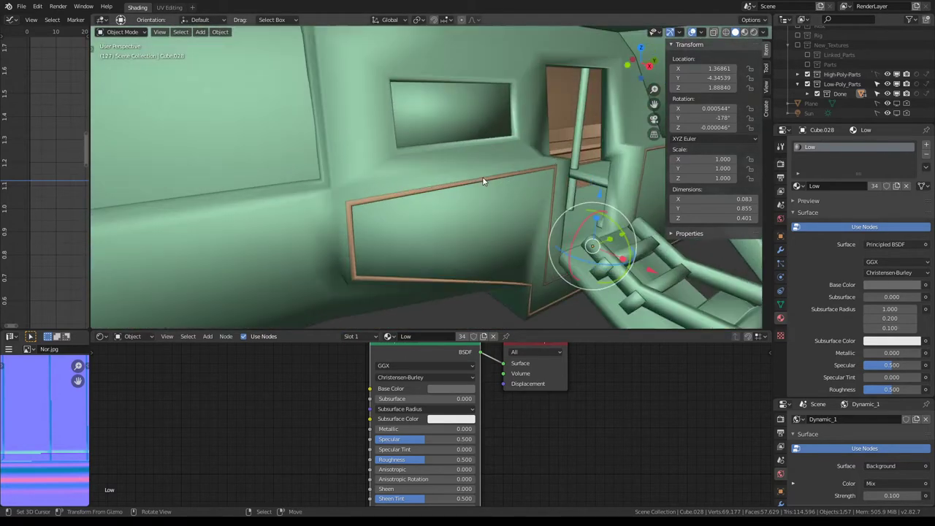
mouse_move(351, 156)
middle_mouse_down()
mouse_move(516, 165)
mouse_move(398, 134)
mouse_move(420, 134)
mouse_move(323, 34)
mouse_move(326, 323)
mouse_move(394, 90)
mouse_move(411, 152)
mouse_move(398, 231)
mouse_move(270, 191)
mouse_move(413, 158)
mouse_move(332, 150)
mouse_move(432, 241)
mouse_move(429, 291)
mouse_move(424, 221)
mouse_move(444, 192)
middle_mouse_up()
left_click(398, 134)
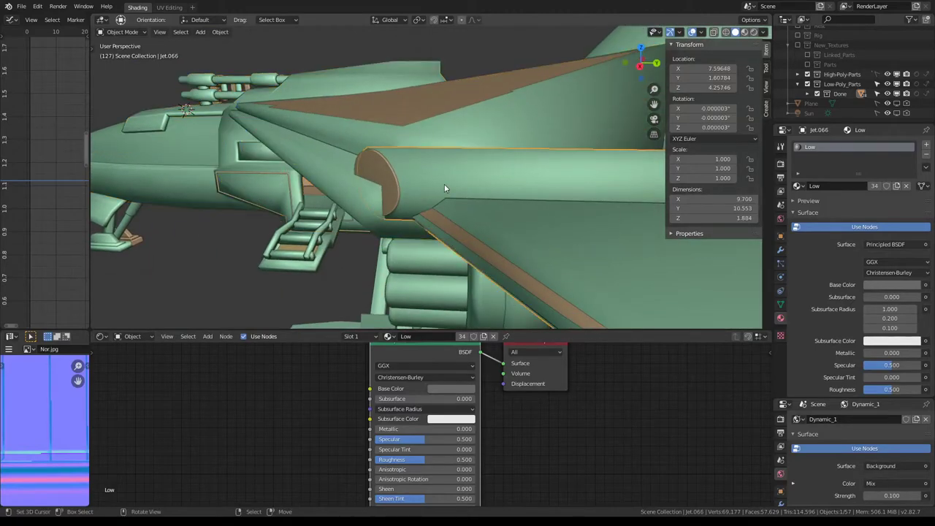
Step: Select Jet.066's end-cap face in Edit Mode and turn off Displace in edit mode
left_click(431, 189)
key("Tab")
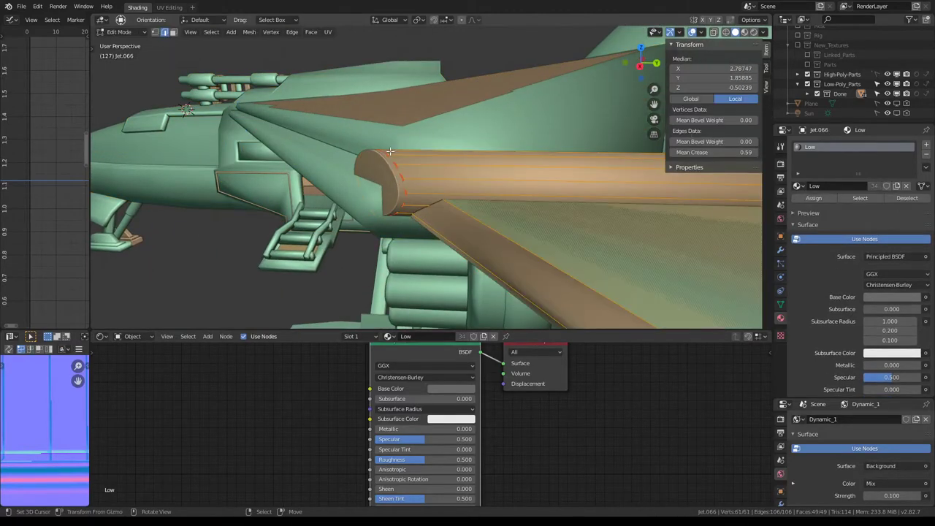
left_click(392, 157)
left_click(173, 32)
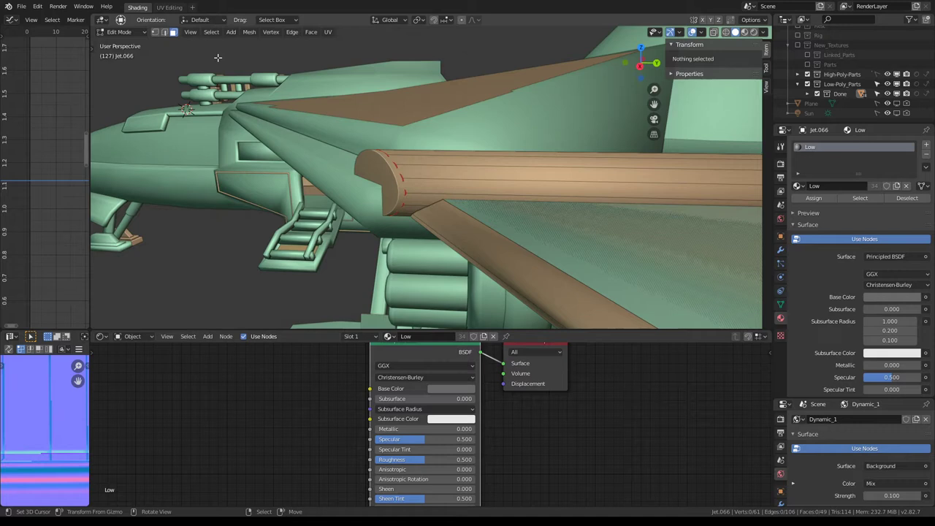
left_click(366, 164)
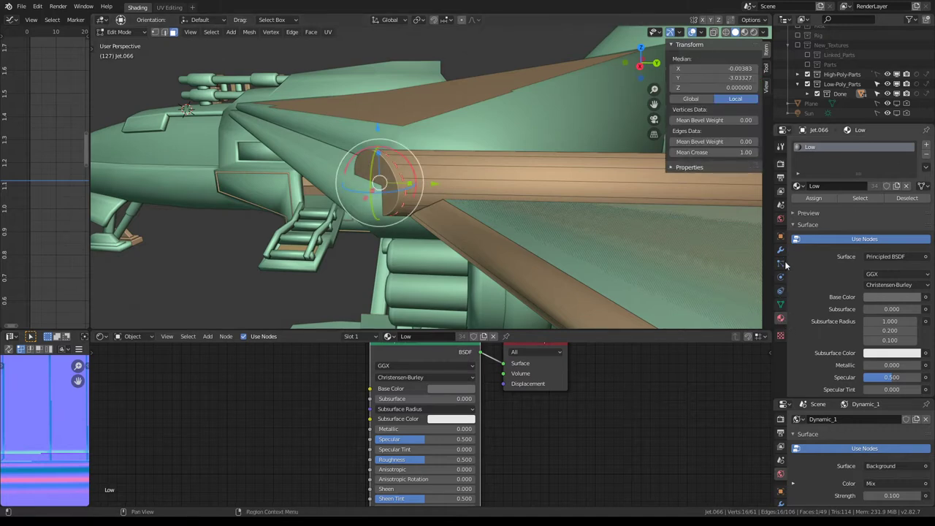
left_click(780, 250)
left_click(882, 159)
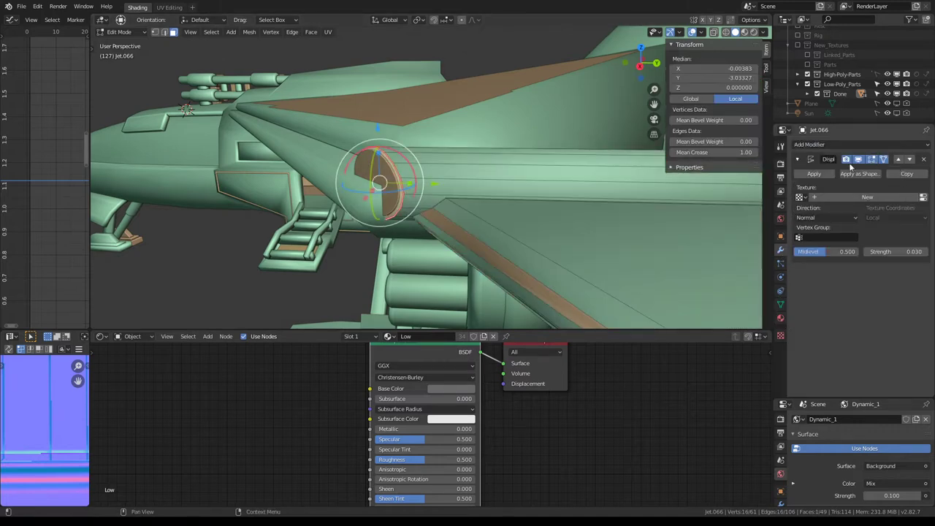
Step: Move the end cap along Y and tilt it slightly around Z
key("y")
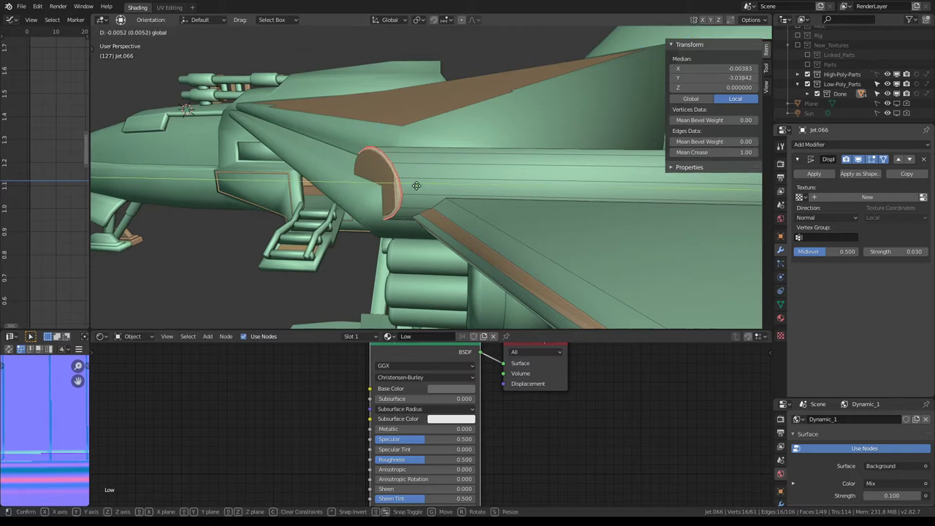
left_click(391, 188)
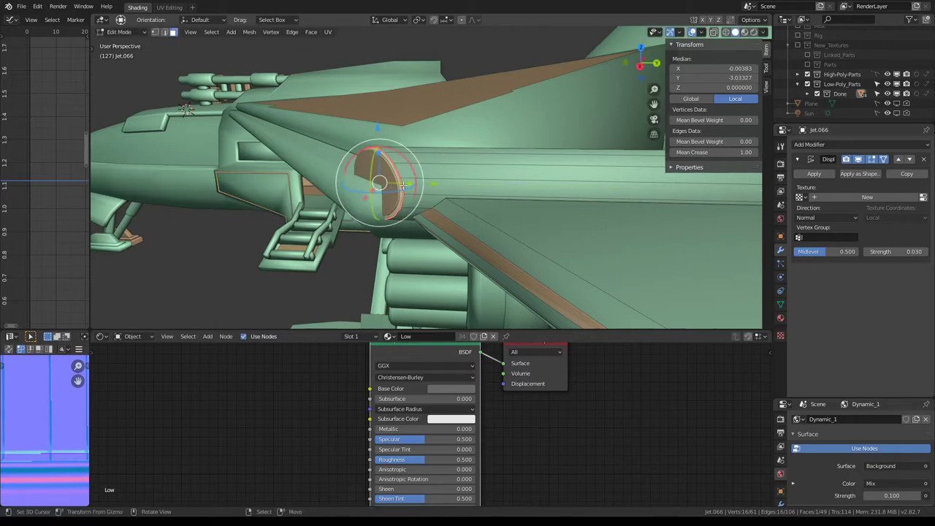
mouse_move(391, 188)
middle_mouse_down()
mouse_move(505, 178)
mouse_move(475, 156)
middle_mouse_up()
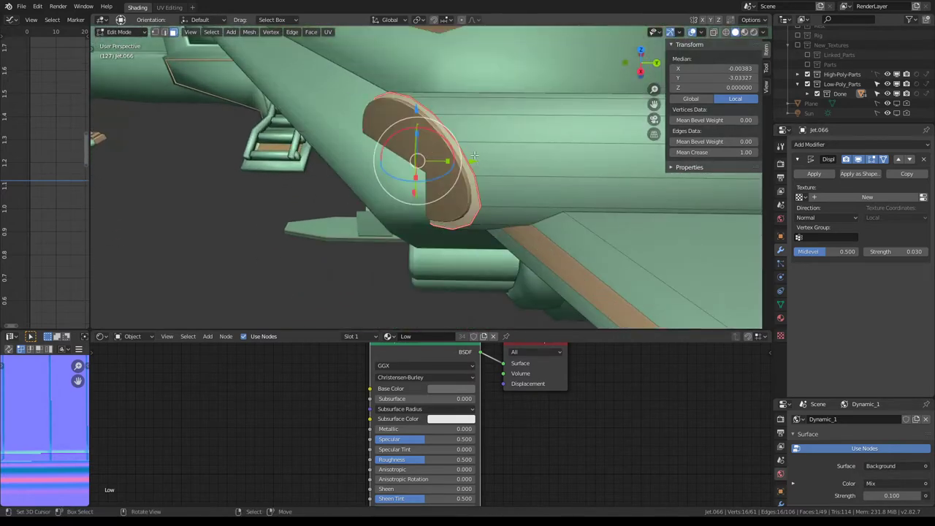
key("g")
key("y")
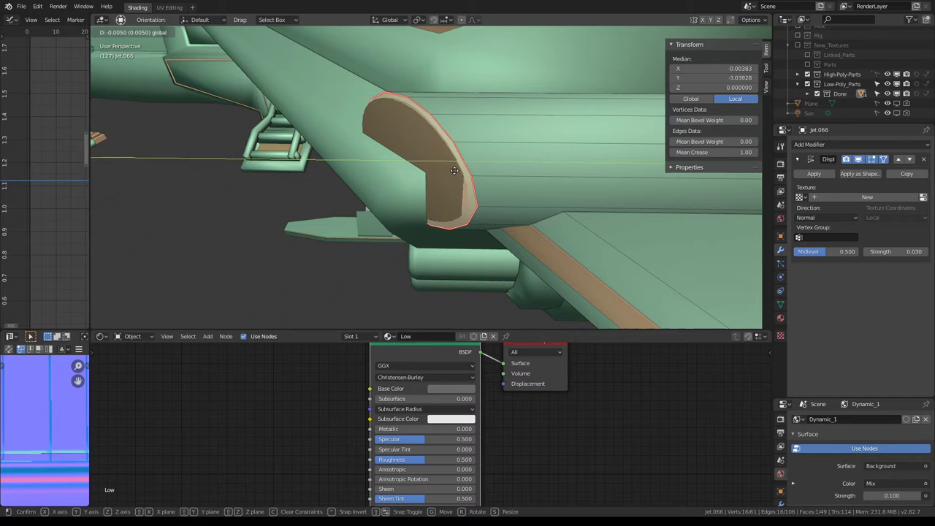
left_click(454, 170)
key("r")
key("z")
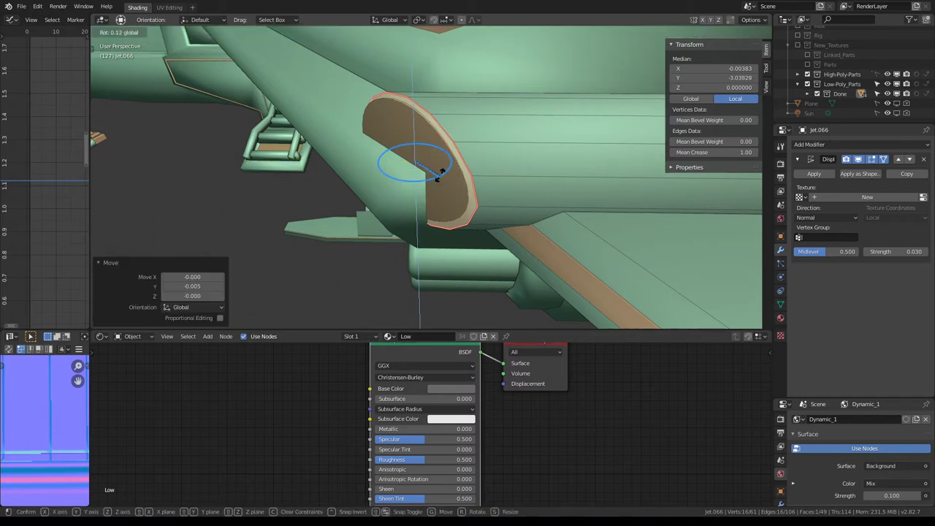
left_click(445, 171)
Step: Fine-tune the cap along Y until its rim lines up with the tan rim
key("g")
key("y")
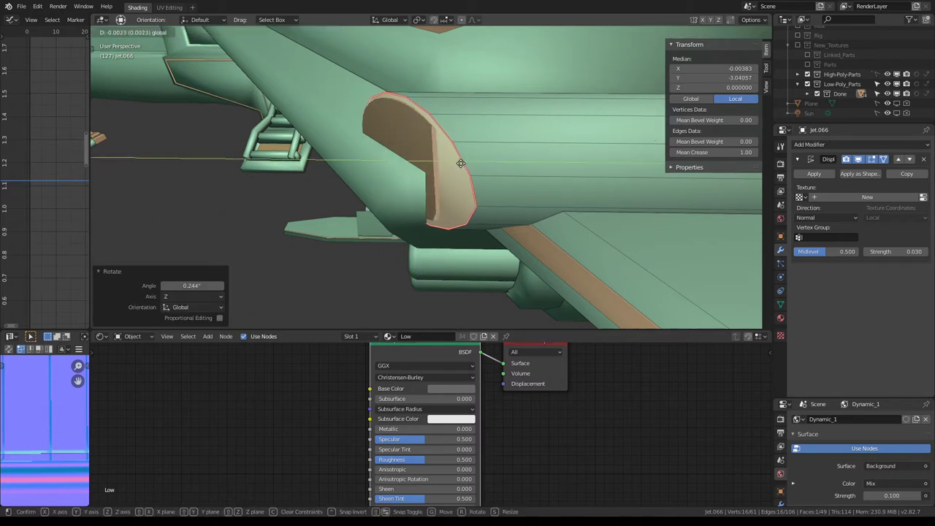
left_click(451, 166)
key("r")
key("z")
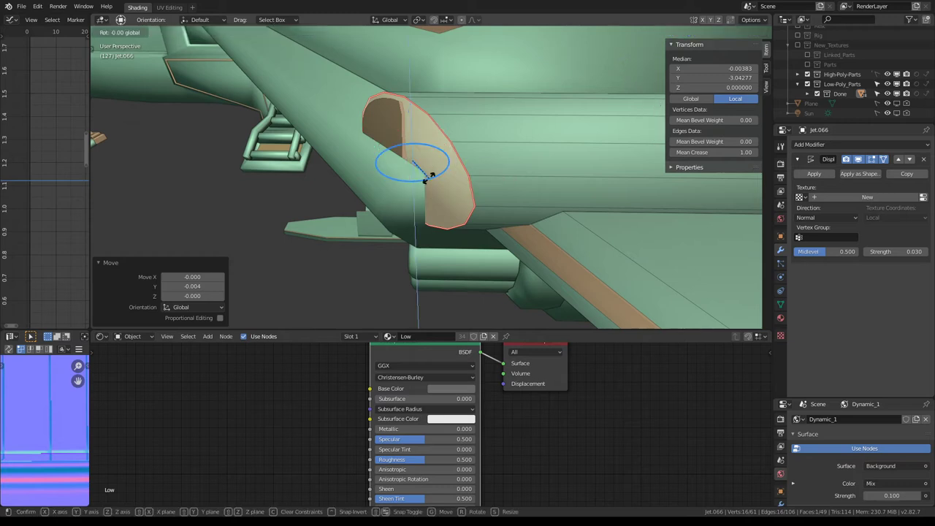
key("Escape")
key("g")
key("y")
left_click(461, 162)
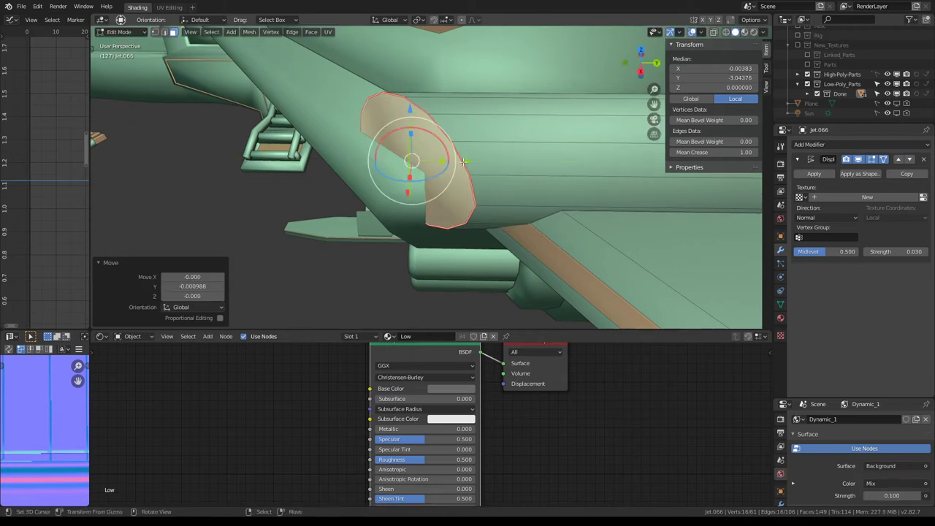
mouse_move(461, 162)
middle_mouse_down()
mouse_move(506, 154)
mouse_move(468, 135)
mouse_move(422, 156)
middle_mouse_up()
Step: Return to Object Mode and select the Jet.067 body
left_click(276, 193)
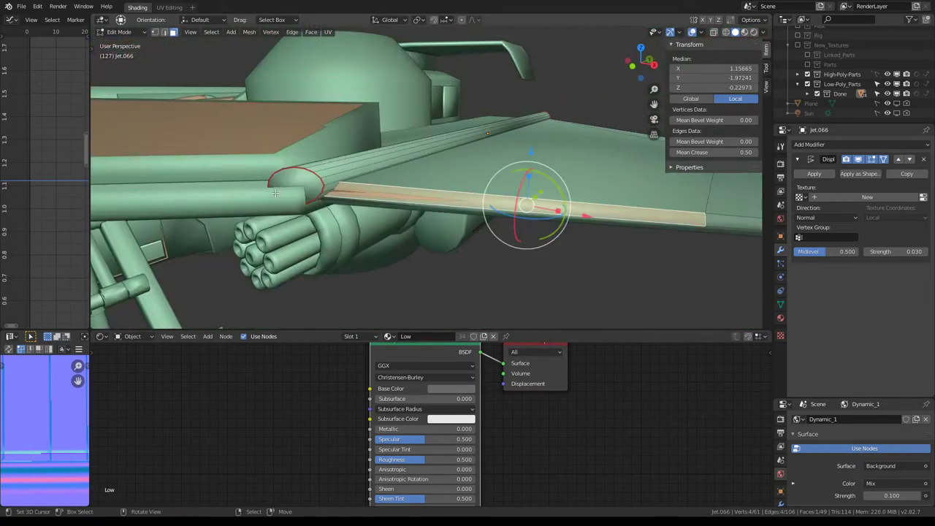
mouse_move(276, 193)
middle_mouse_down()
mouse_move(274, 177)
mouse_move(323, 213)
middle_mouse_up()
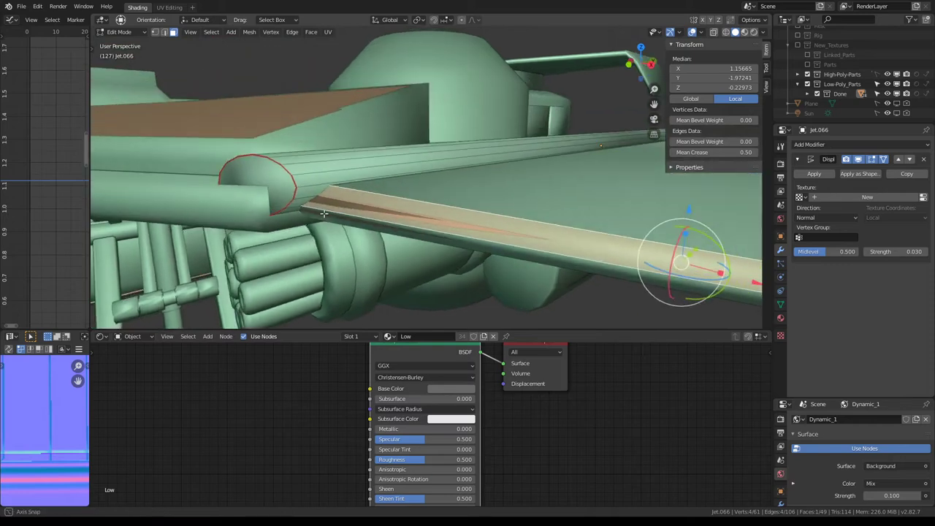
middle_click_drag(345, 188, 394, 207)
key("Tab")
left_click(421, 234)
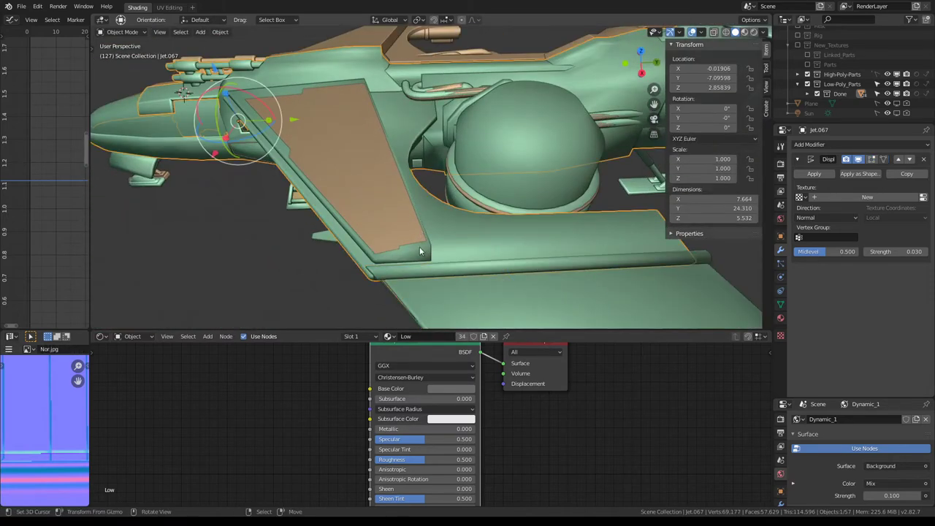
Step: Select and inspect the triangular wing panel face of Jet.067 in Edit Mode
key("Tab")
middle_click_drag(420, 251, 387, 248)
left_click(340, 165)
middle_click_drag(340, 164, 351, 169)
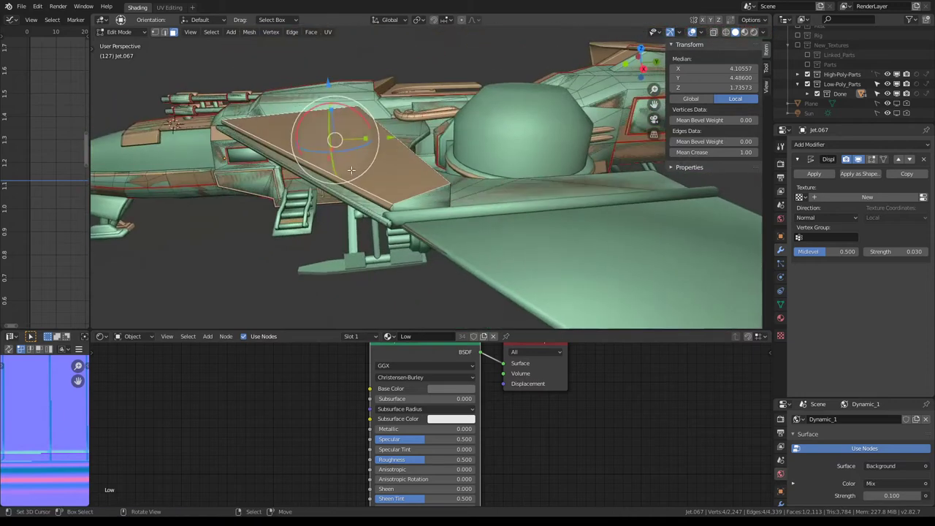
middle_click_drag(370, 108, 369, 124)
key("Tab")
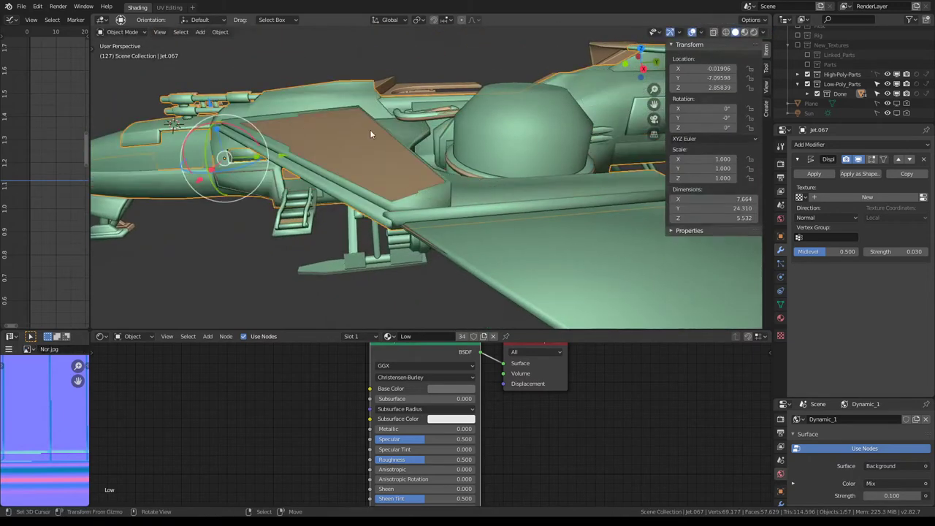
Step: Copy Jet.073's modifiers to the other selected jet parts with Ctrl+L
middle_click_drag(560, 167, 482, 157)
key("a")
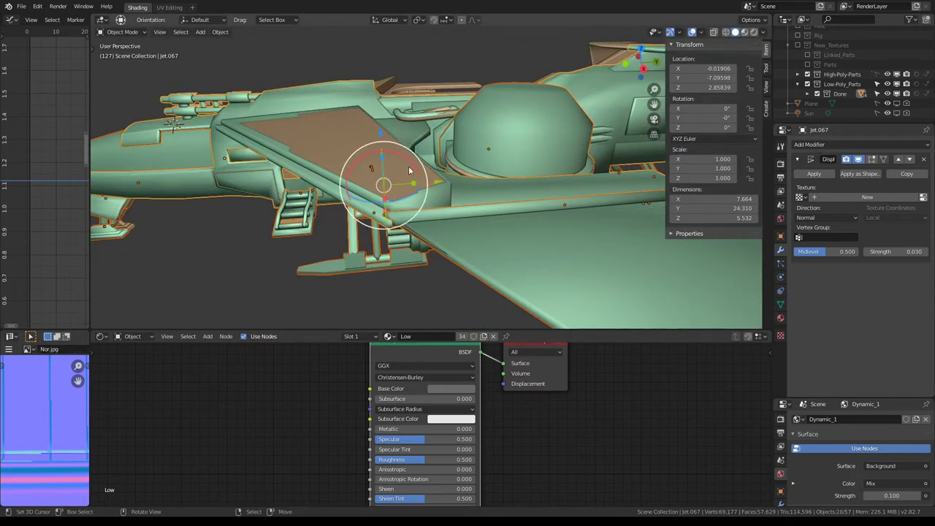
left_click(520, 86, "shift")
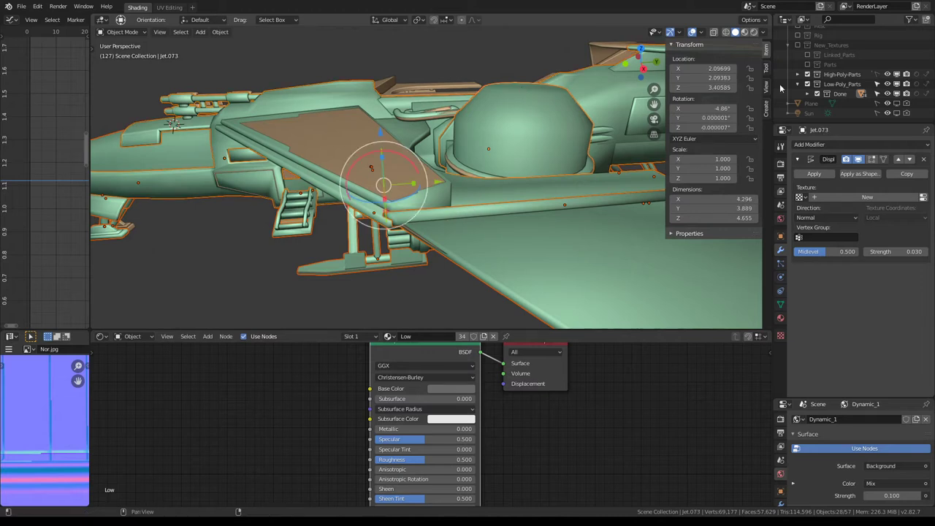
key("ctrl+l")
left_click(365, 111)
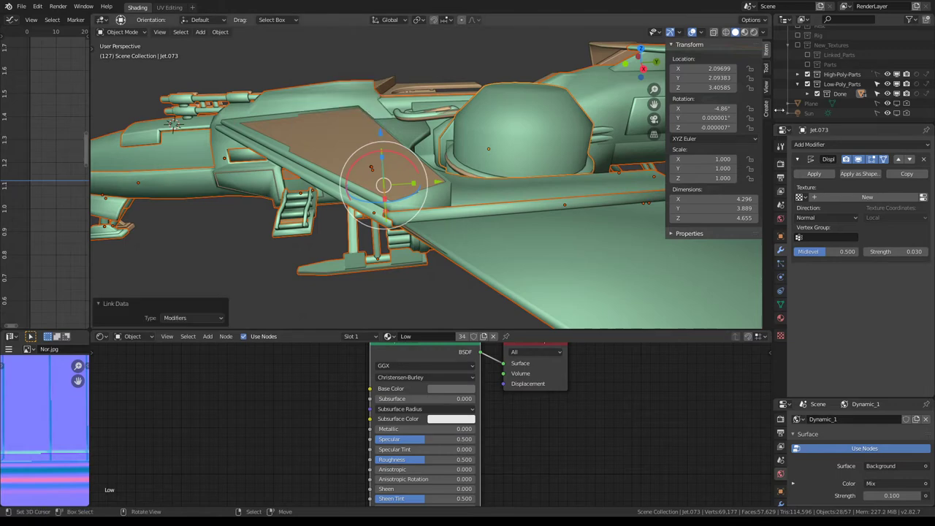
Step: Lower the wing's corner vertex along Z to match the tan high-poly wing
key("Tab")
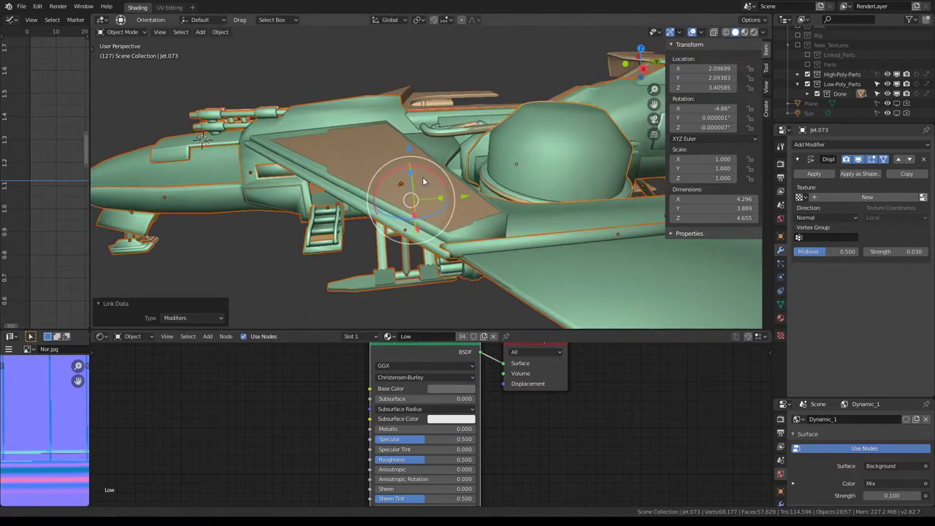
middle_click_drag(467, 219, 503, 228)
left_click(424, 239)
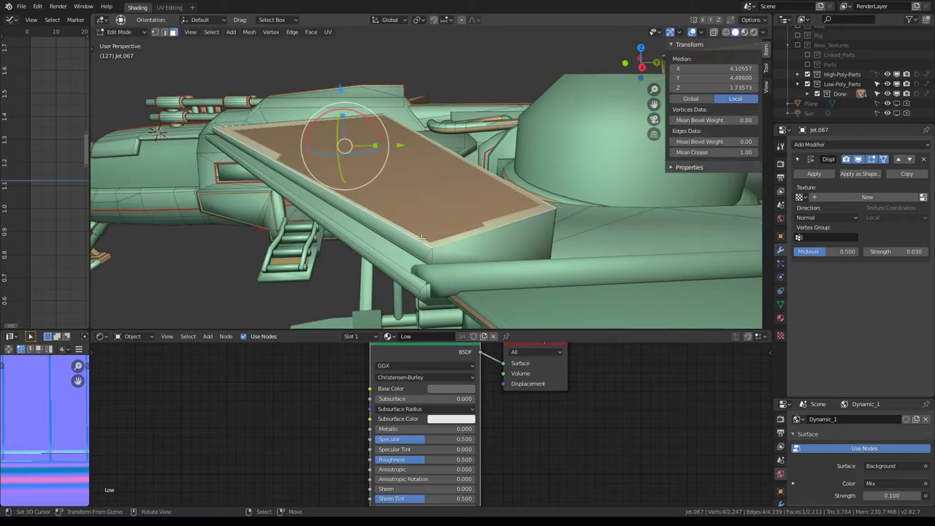
left_click(154, 33)
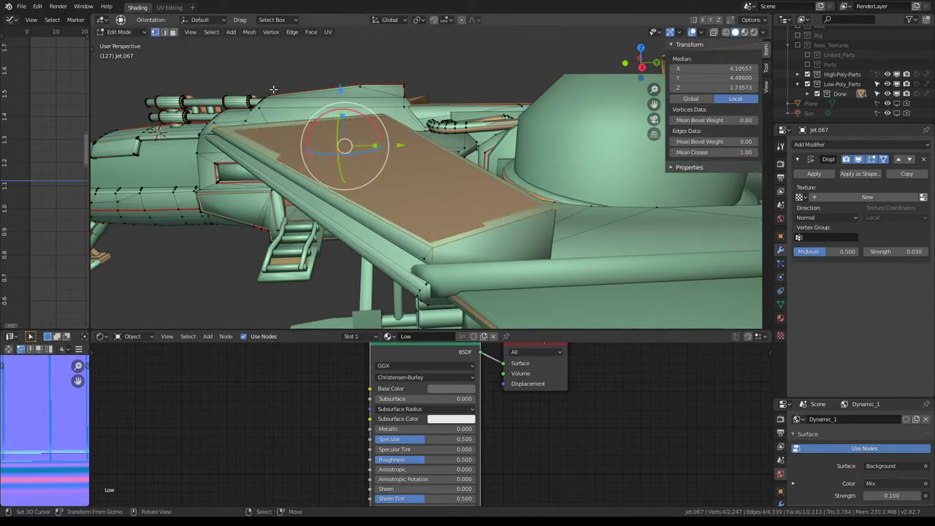
left_click(435, 247)
key("g")
key("z")
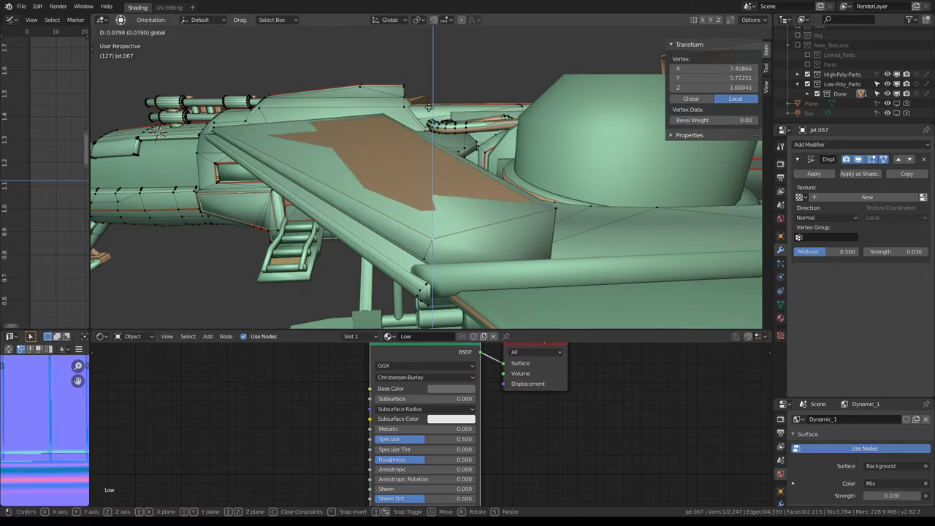
left_click(431, 162)
mouse_move(432, 162)
middle_mouse_down()
mouse_move(360, 145)
mouse_move(357, 191)
middle_mouse_up()
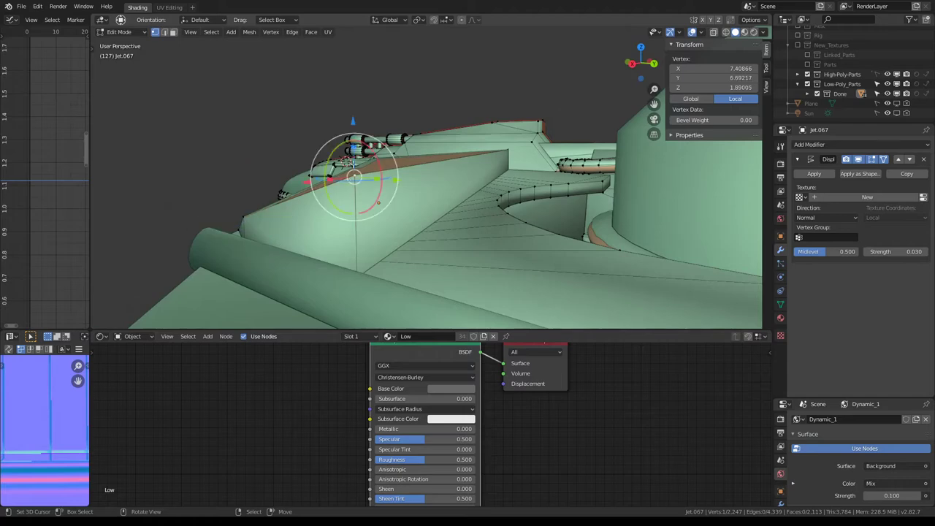
mouse_move(351, 122)
middle_mouse_down()
mouse_move(392, 207)
mouse_move(408, 186)
middle_mouse_up()
Step: Cancel an accidental object move, recheck the wing in Edit Mode, and return to Object Mode
key("Tab")
key("g")
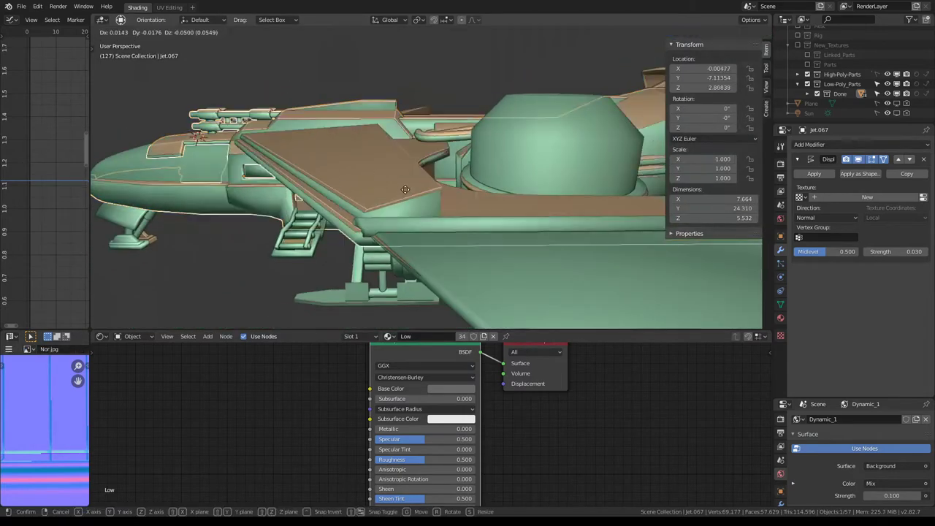
right_click(171, 319)
key("Tab")
mouse_move(251, 167)
middle_mouse_down()
mouse_move(444, 195)
mouse_move(667, 208)
mouse_move(486, 178)
mouse_move(657, 95)
mouse_move(689, 156)
mouse_move(542, 171)
mouse_move(428, 139)
mouse_move(382, 152)
mouse_move(350, 136)
middle_mouse_up()
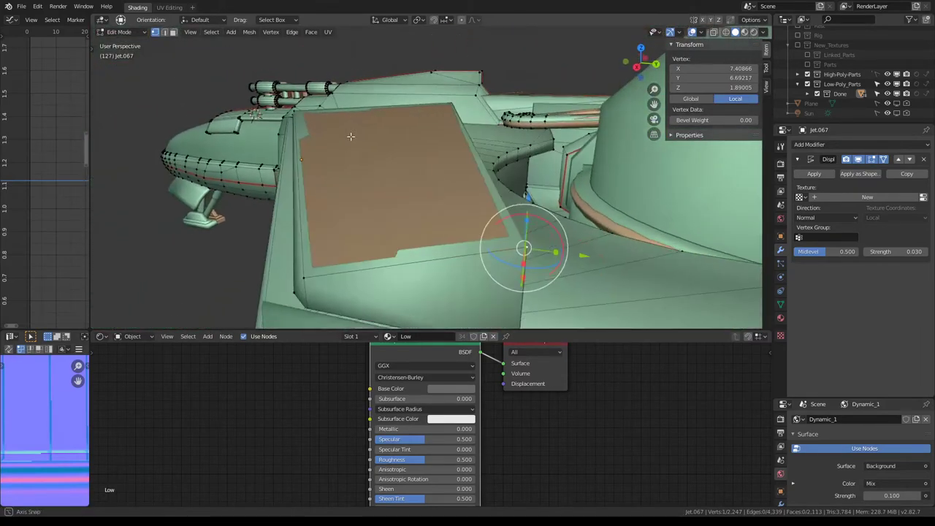
mouse_move(405, 190)
middle_mouse_down()
mouse_move(368, 159)
mouse_move(382, 158)
mouse_move(376, 165)
middle_mouse_up()
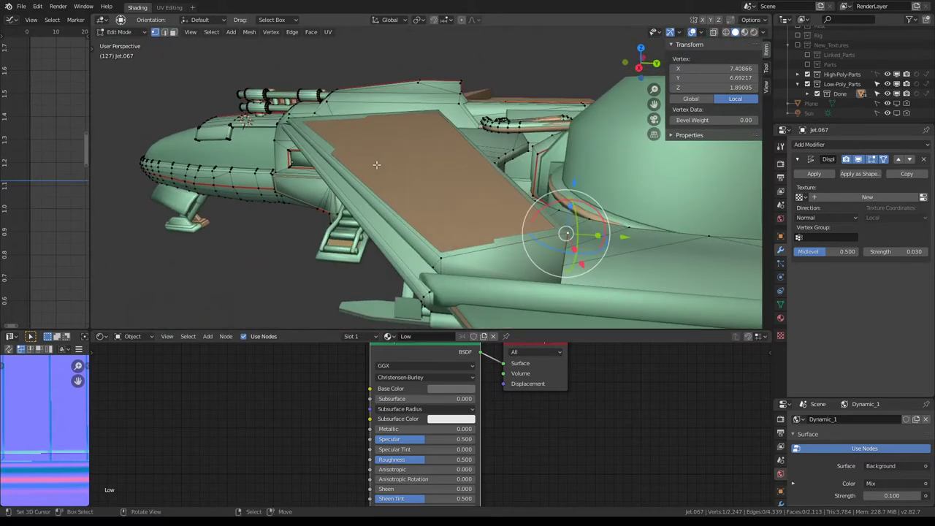
middle_click_drag(491, 196, 439, 170)
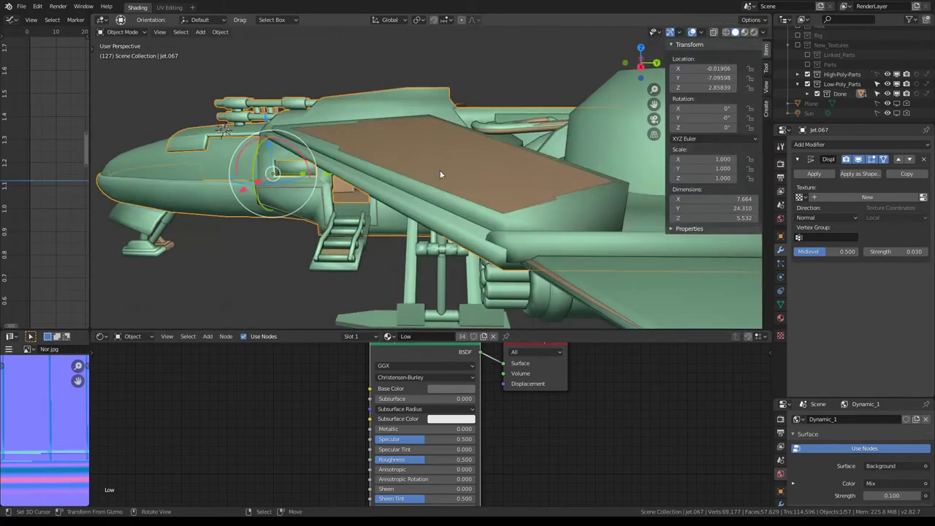
key("Tab")
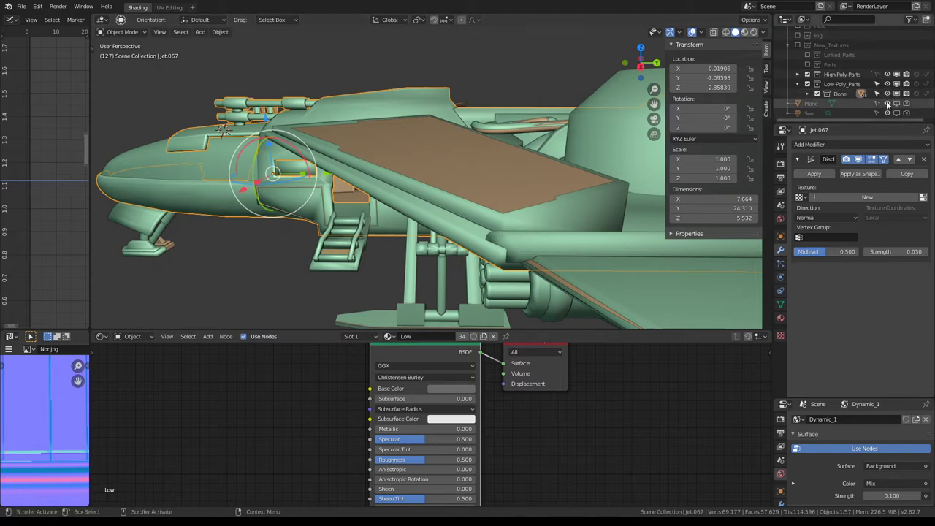
Step: Hide the Low-Poly_Parts collection and start editing the tan high-poly jet's mesh
left_click(808, 84)
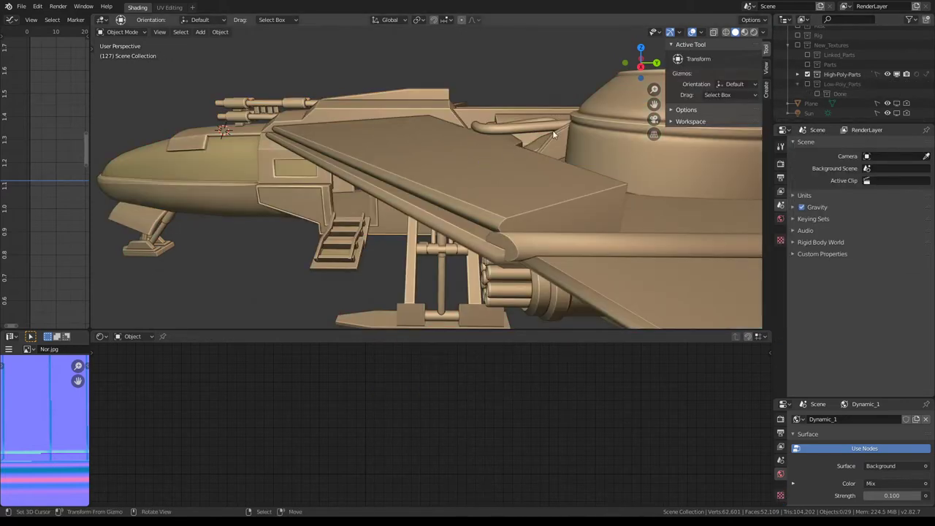
left_click(456, 163)
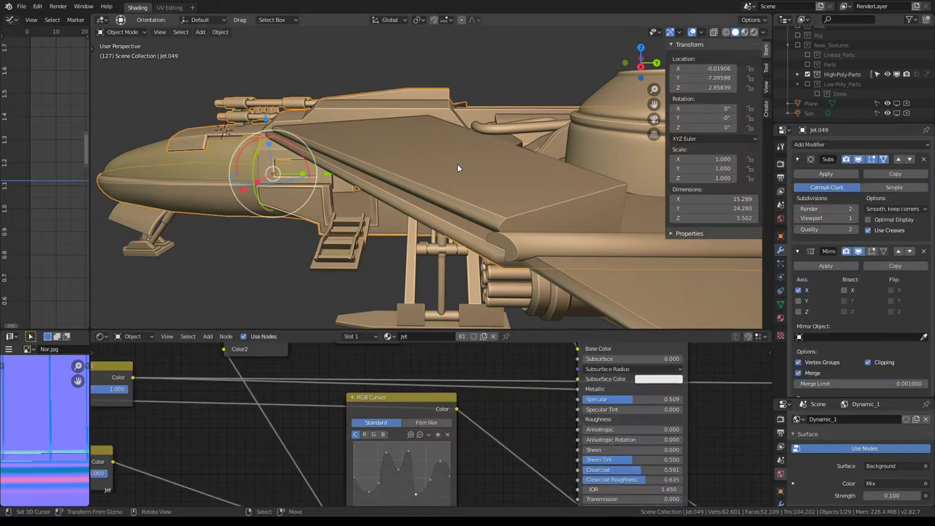
key("Tab")
left_click(519, 210)
scroll(519, 209, "up", 2)
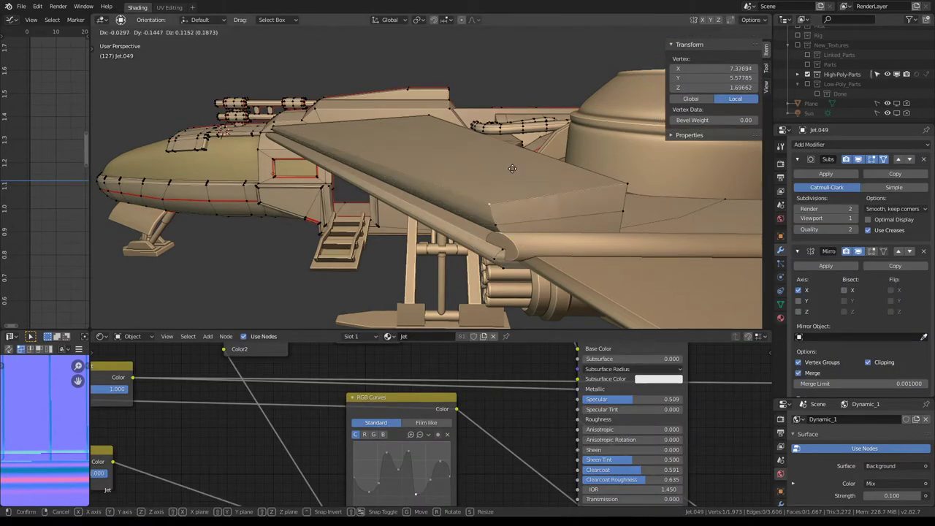
mouse_move(511, 211)
middle_mouse_down()
mouse_move(407, 137)
mouse_move(397, 140)
mouse_move(539, 164)
mouse_move(426, 138)
mouse_move(435, 141)
middle_mouse_up()
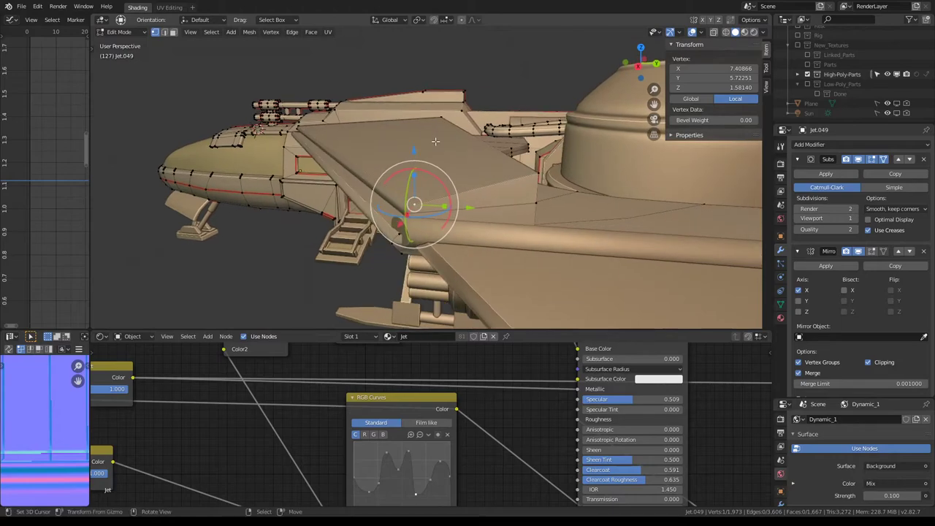
Step: Select the wing's top face, then nudge the wing-root block's corner vertex down along Z
left_click(173, 32)
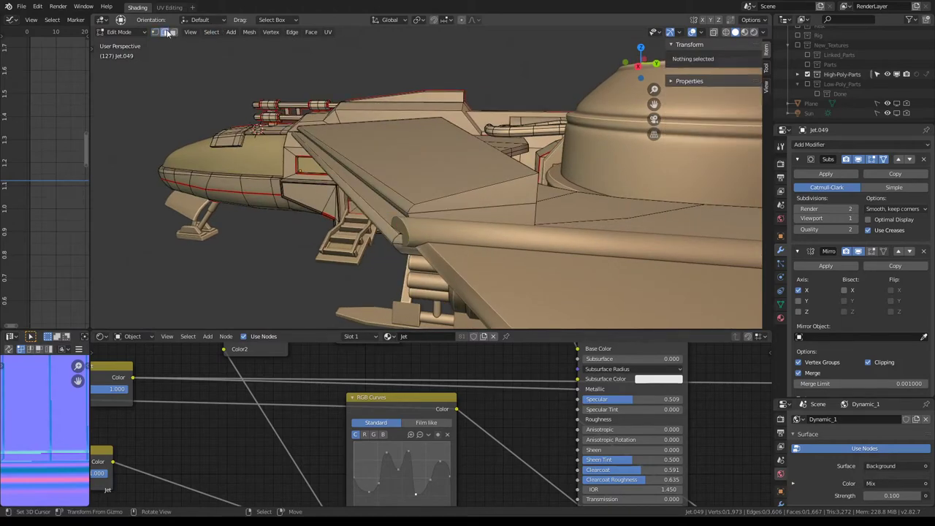
left_click(314, 143)
mouse_move(314, 142)
middle_mouse_down()
mouse_move(377, 150)
mouse_move(476, 118)
middle_mouse_up()
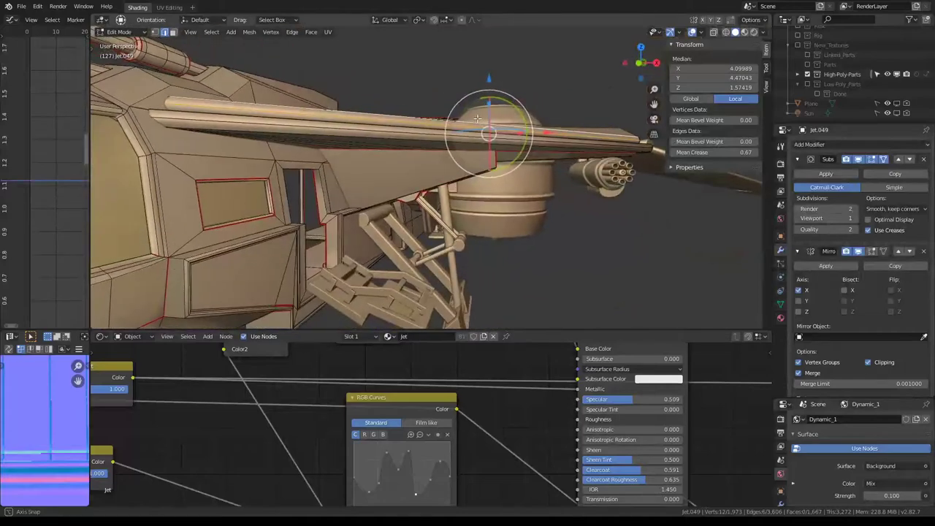
middle_click_drag(476, 118, 404, 113)
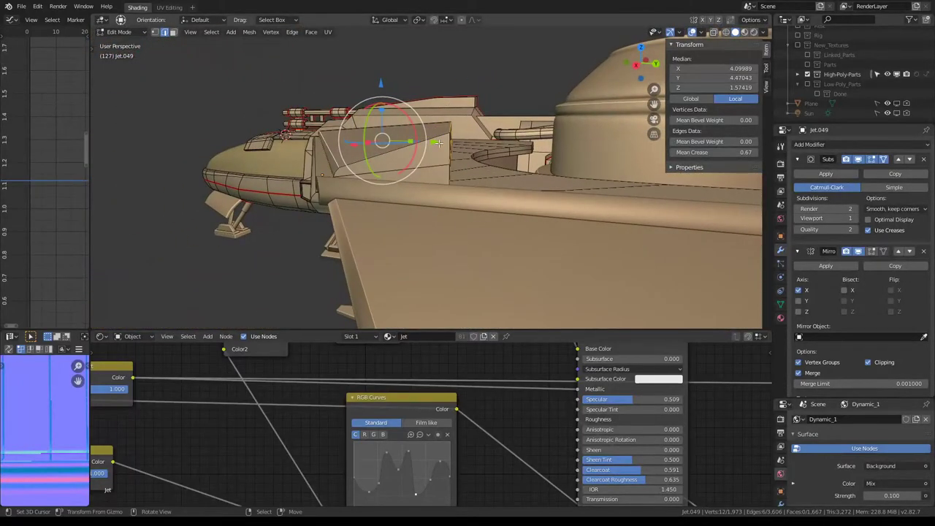
middle_click_drag(437, 143, 416, 136)
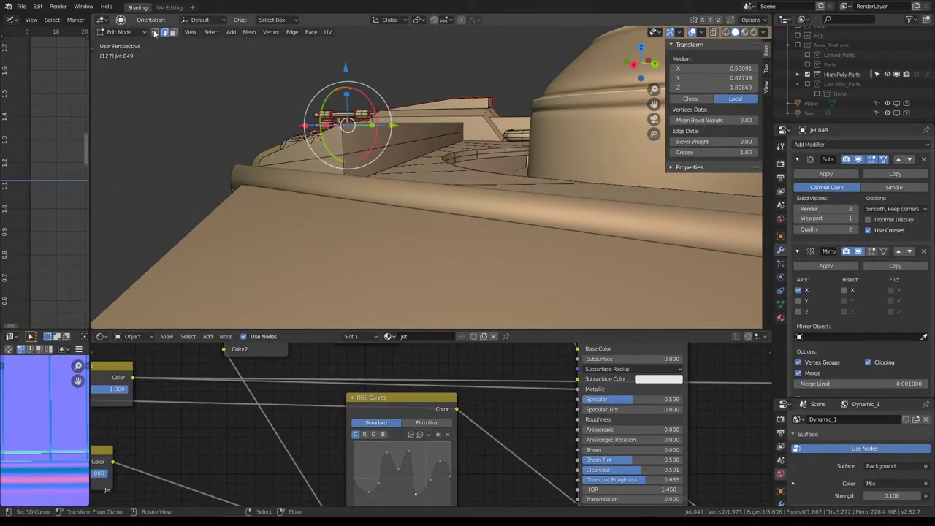
middle_click_drag(301, 91, 380, 146)
left_click(385, 156)
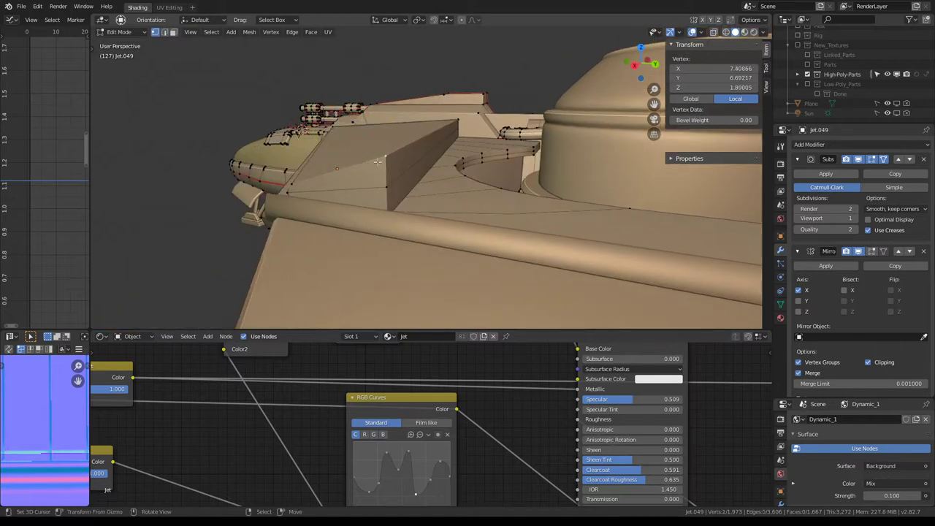
left_click_drag(394, 97, 384, 117)
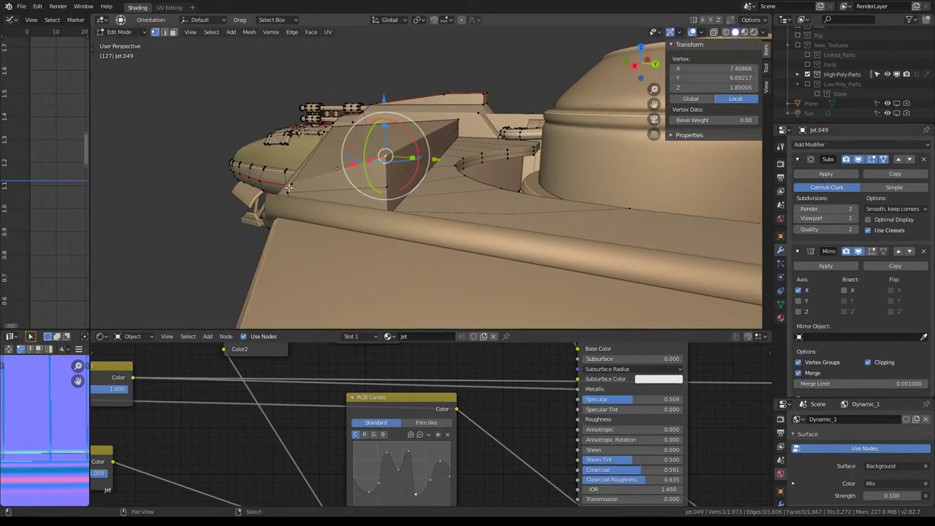
left_click(287, 182, "shift")
Step: Set the pivot point to Active Element and scale two wing-root vertices along Z
left_click(421, 20)
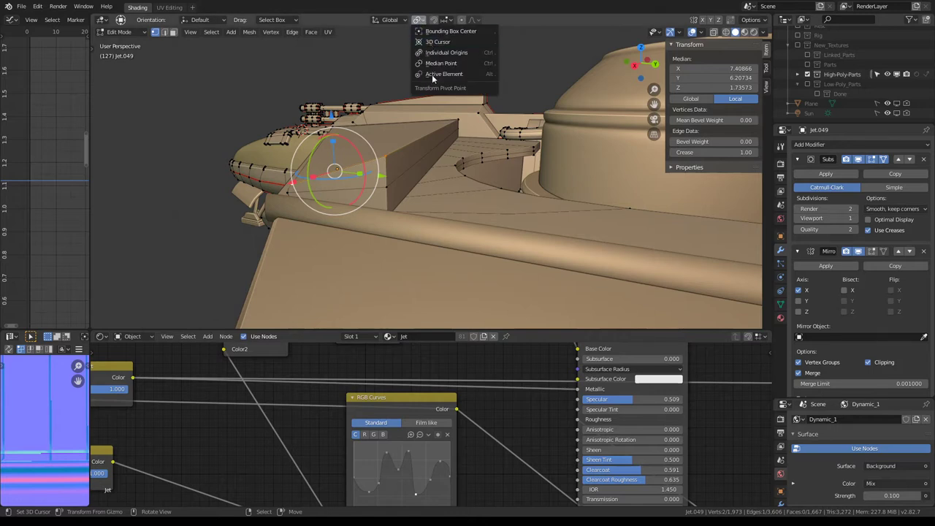
left_click(434, 74)
left_click_drag(291, 155, 291, 158)
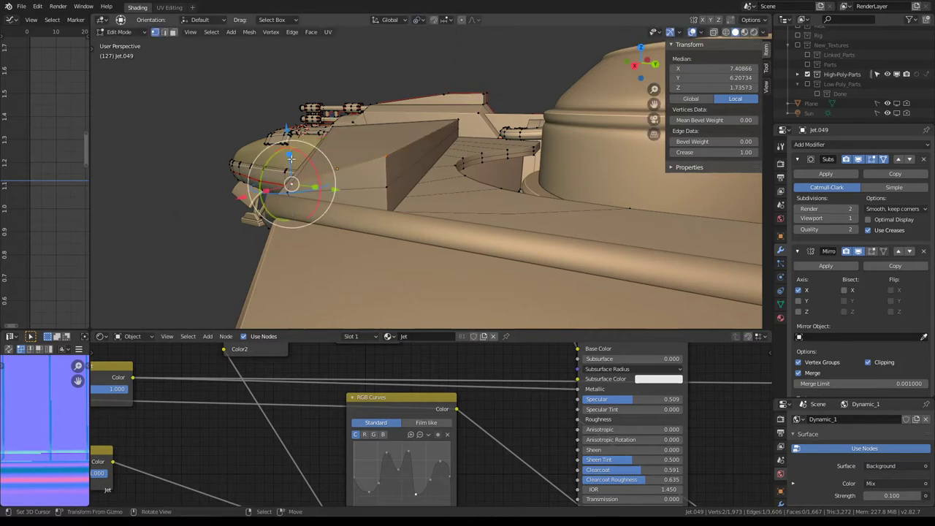
left_click(382, 175)
left_click(282, 171, "shift")
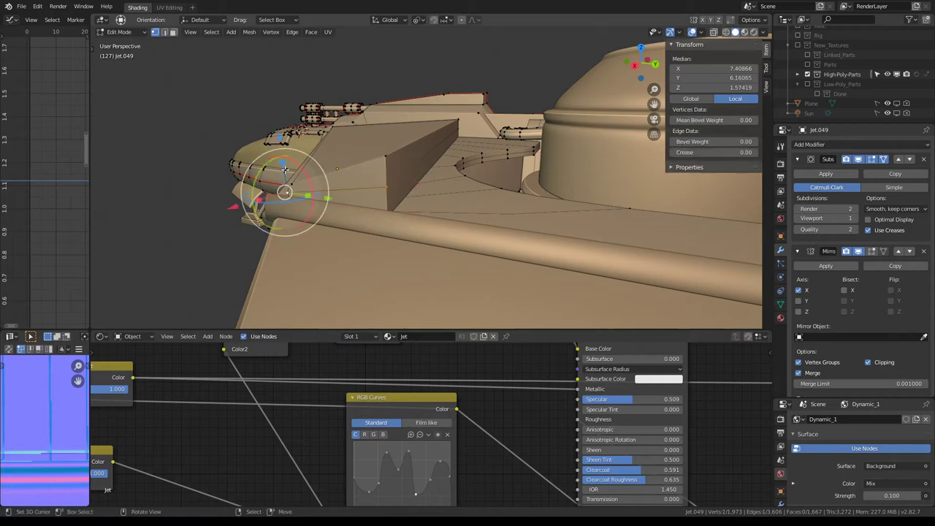
key("s")
key("z")
left_click(283, 168)
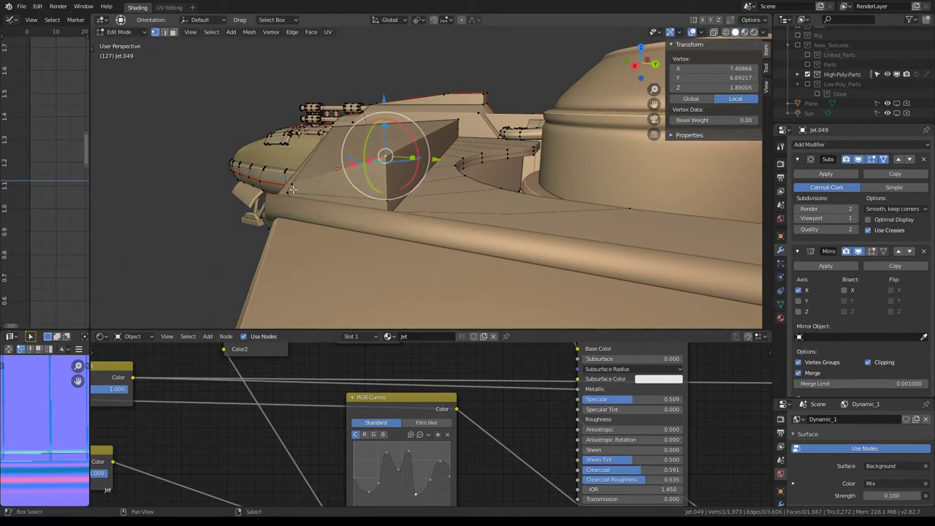
Step: Flatten the block's top vertices with S Z 0, leaving them level at Z 1.58140
left_click(291, 152)
key("s")
key("z")
key("0")
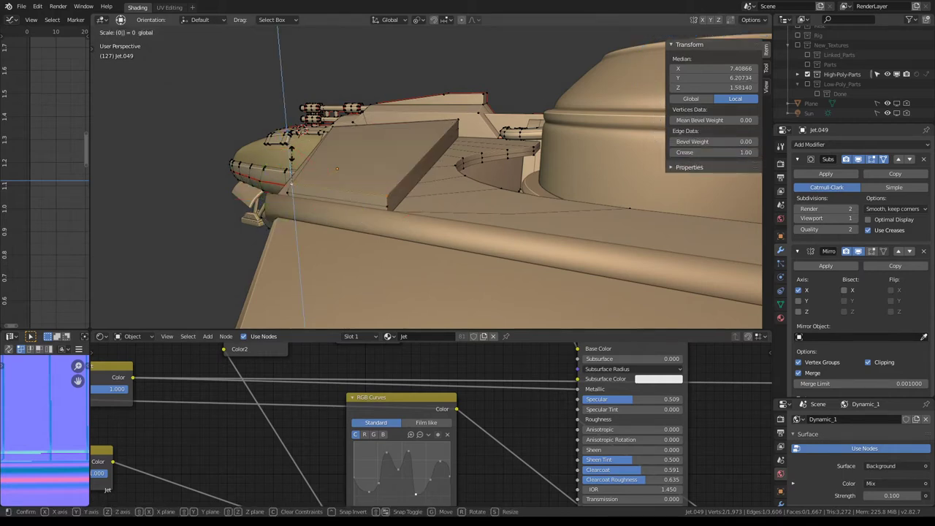
key("Return")
mouse_move(291, 153)
middle_mouse_down()
mouse_move(390, 144)
mouse_move(412, 153)
mouse_move(354, 124)
mouse_move(483, 113)
middle_mouse_up()
key("Tab")
key("Tab")
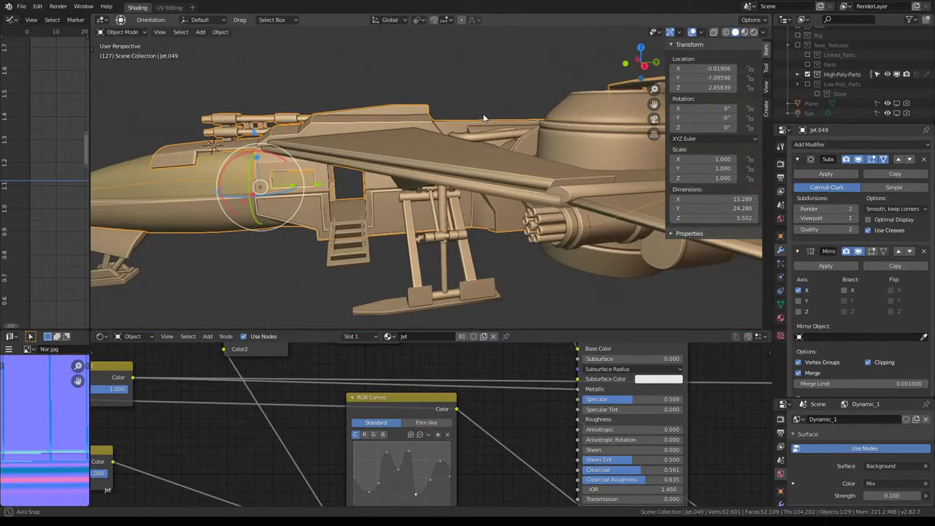
Step: Make the high-poly parts unselectable, show the green low-poly parts, and edit the green jet
key("Tab")
middle_click_drag(358, 162, 405, 157)
left_click(878, 74)
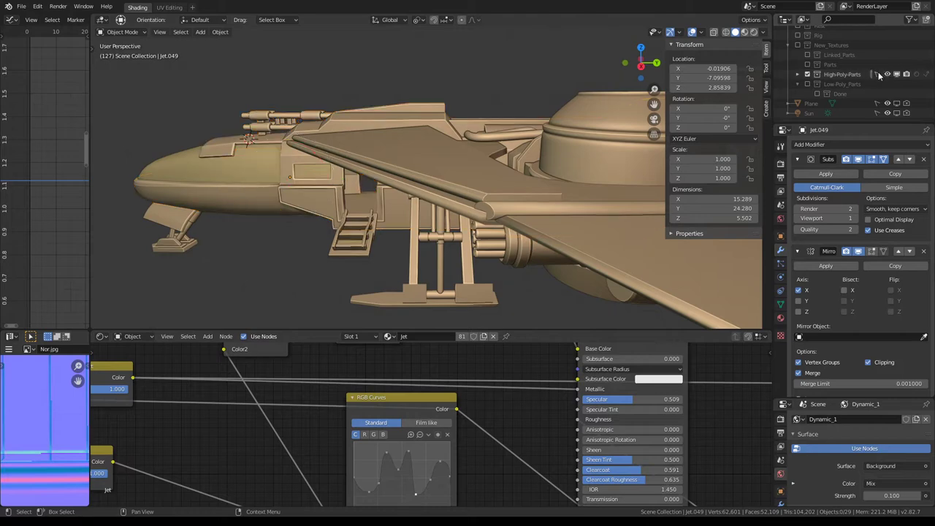
left_click(807, 84)
mouse_move(511, 102)
middle_mouse_down()
mouse_move(490, 85)
mouse_move(497, 156)
middle_mouse_up()
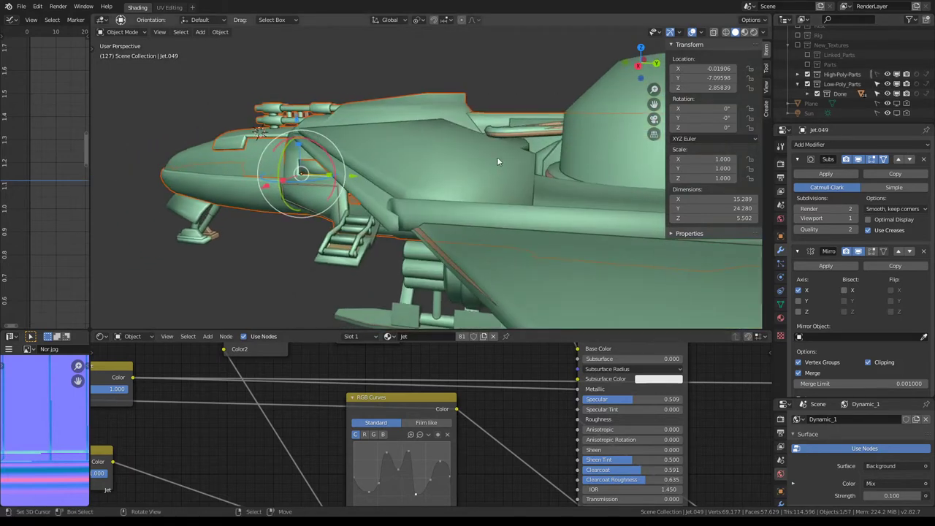
left_click(498, 157)
key("Tab")
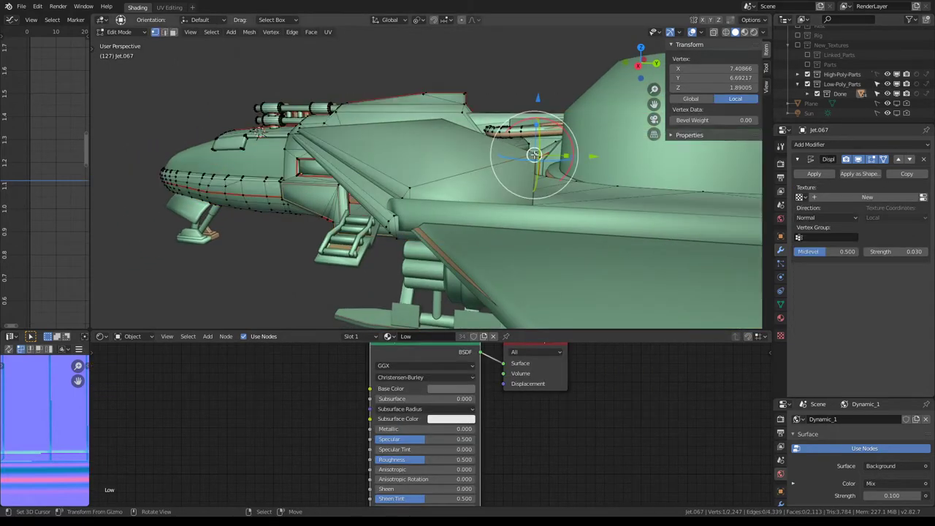
Step: Lower two wing vertices of the green jet along Z
left_click(534, 155)
key("g")
key("z")
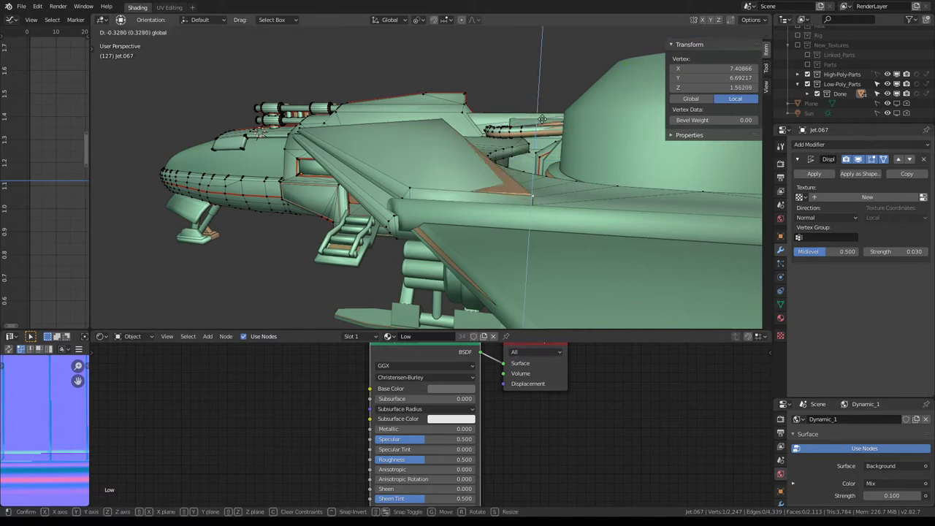
left_click(541, 104)
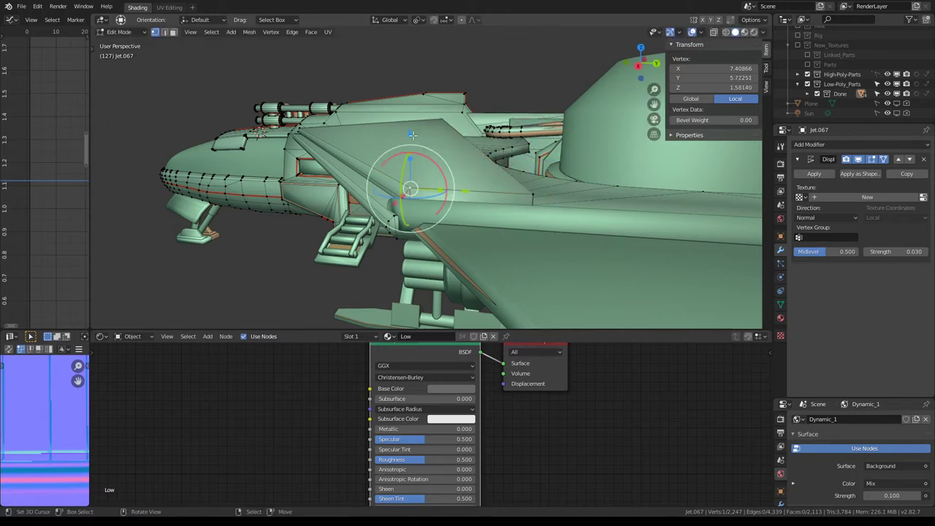
left_click(406, 188)
key("g")
key("z")
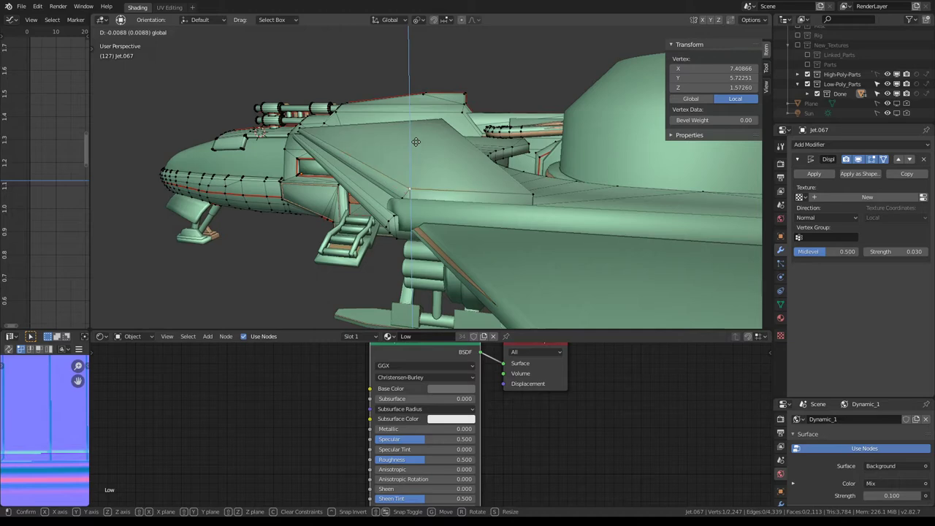
left_click(415, 141)
Step: Lower a hull edge vertex by 0.009 to Z 1.88126 and return to Object Mode
mouse_move(407, 183)
middle_mouse_down()
mouse_move(344, 198)
mouse_move(271, 178)
mouse_move(467, 165)
mouse_move(524, 177)
mouse_move(396, 151)
middle_mouse_up()
left_click(441, 159)
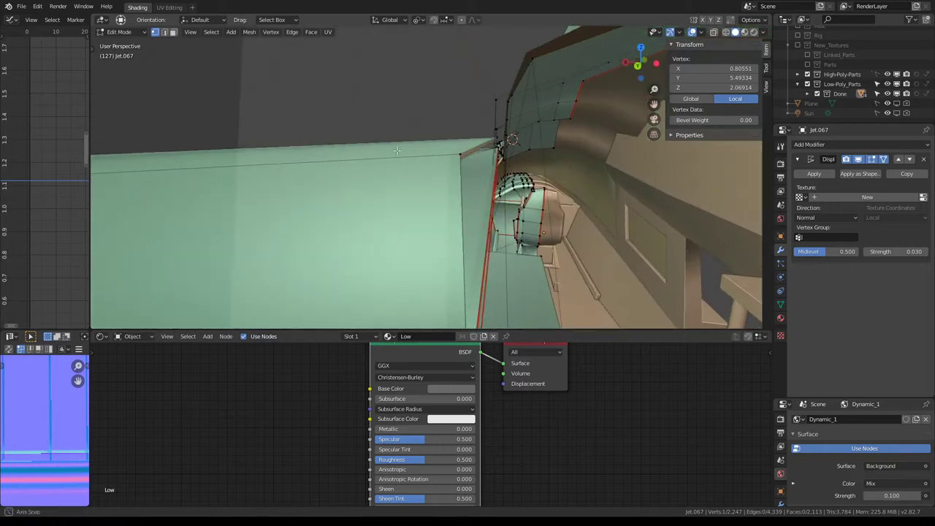
left_click_drag(464, 105, 463, 109)
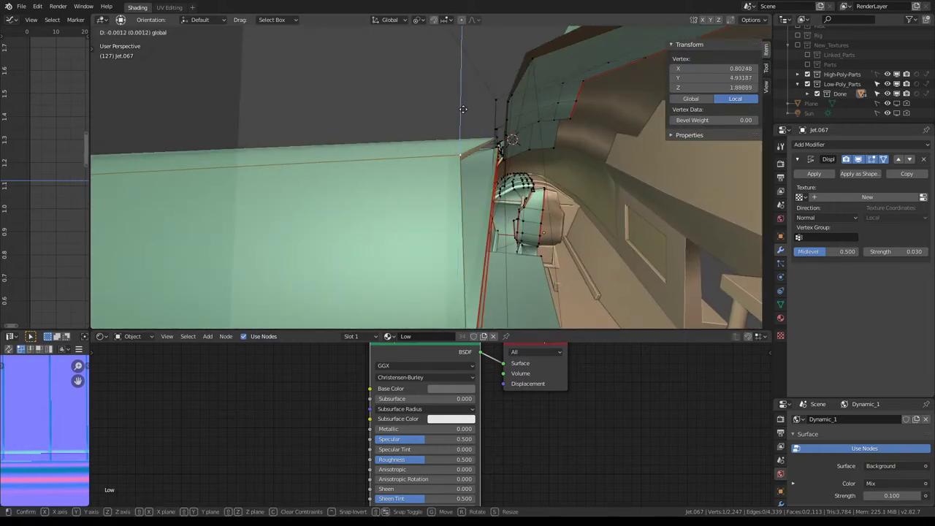
left_click_drag(461, 159, 461, 159)
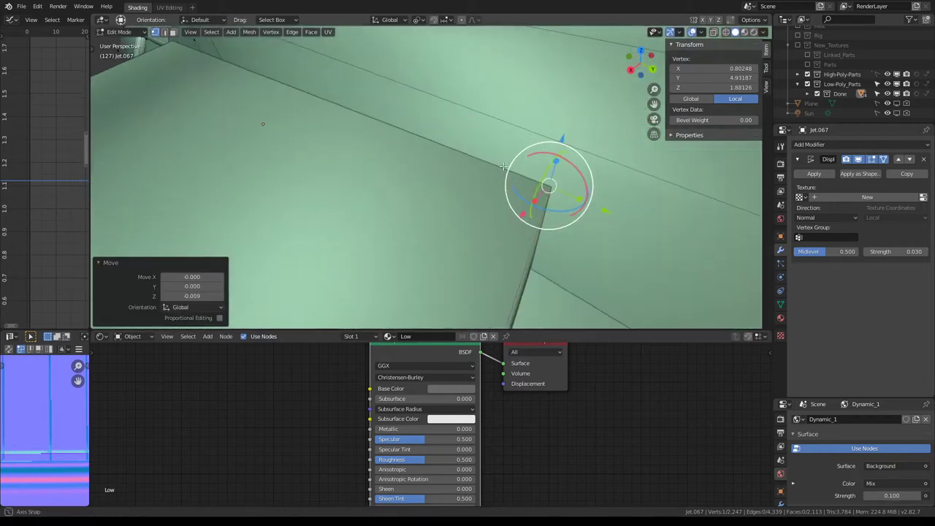
scroll(462, 159, "down", 5)
mouse_move(462, 158)
middle_mouse_down()
mouse_move(380, 224)
mouse_move(573, 136)
mouse_move(571, 156)
mouse_move(434, 135)
mouse_move(515, 98)
mouse_move(444, 125)
mouse_move(433, 75)
mouse_move(449, 60)
mouse_move(531, 62)
mouse_move(392, 153)
mouse_move(388, 202)
middle_mouse_up()
key("Tab")
scroll(380, 224, "up", 5)
Step: Increase Jet.067's Displace modifier Strength from 0.030 to 0.070
scroll(434, 181, "down", 3)
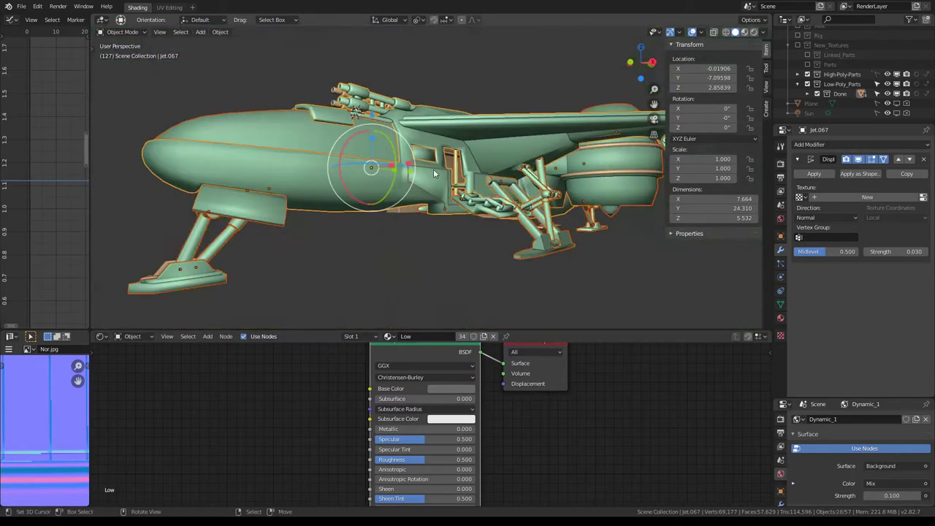
scroll(431, 183, "up", 4)
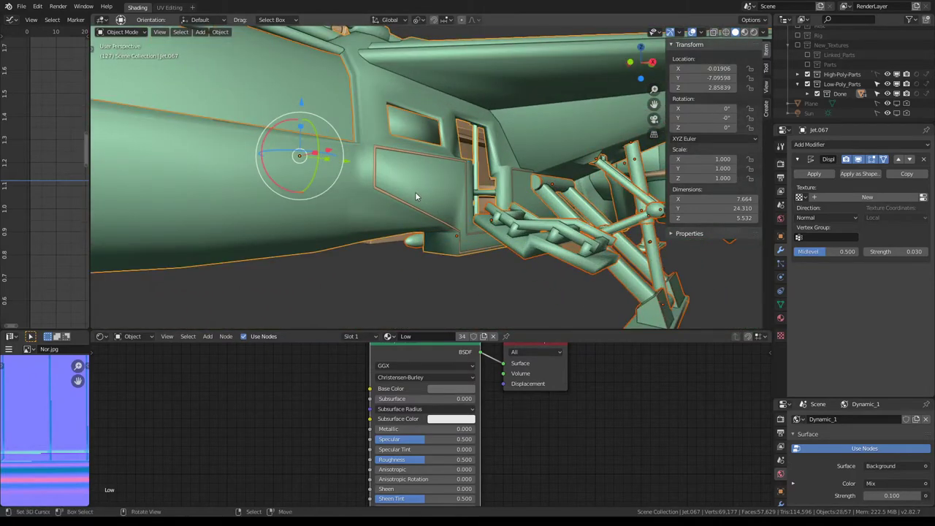
left_click_drag(890, 251, 901, 251)
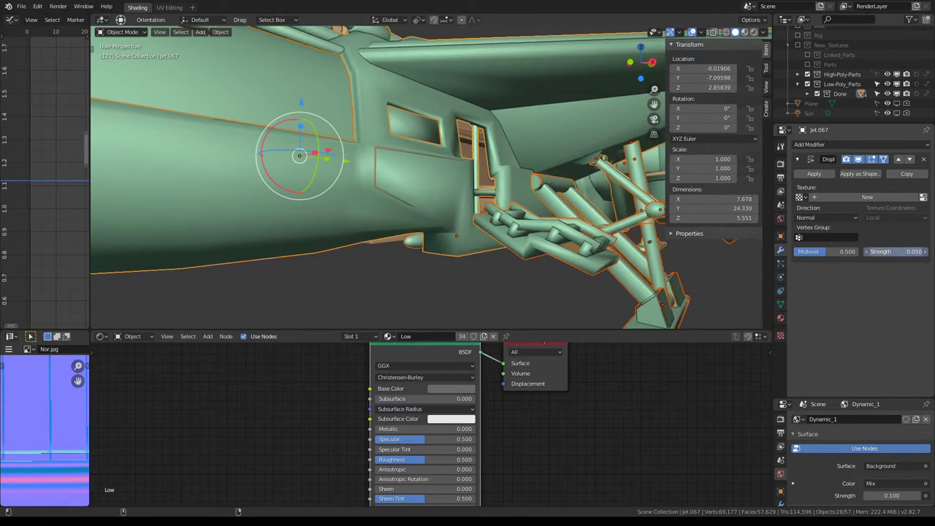
mouse_move(438, 146)
middle_mouse_down()
mouse_move(572, 98)
mouse_move(467, 106)
middle_mouse_up()
scroll(467, 105, "up", 3)
scroll(434, 164, "up", 3)
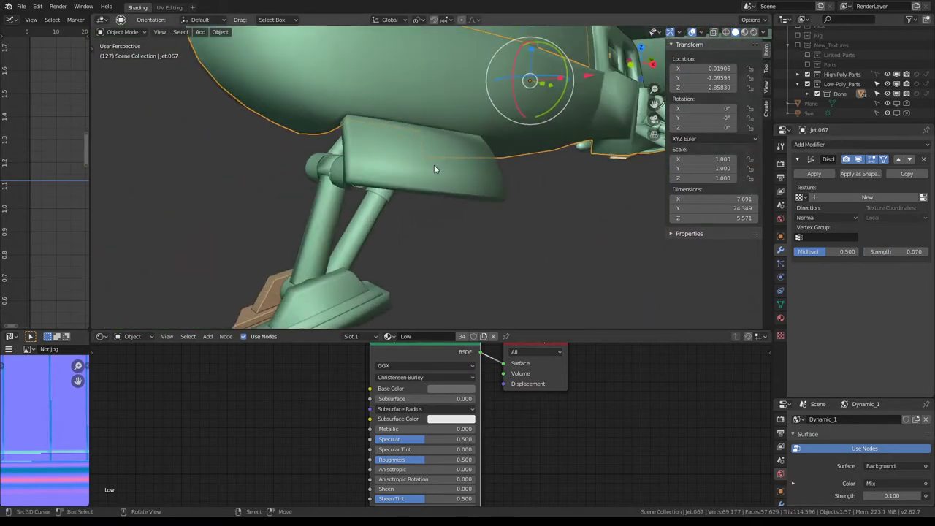
scroll(487, 138, "up", 3)
scroll(398, 145, "up", 3)
middle_click_drag(398, 145, 384, 136)
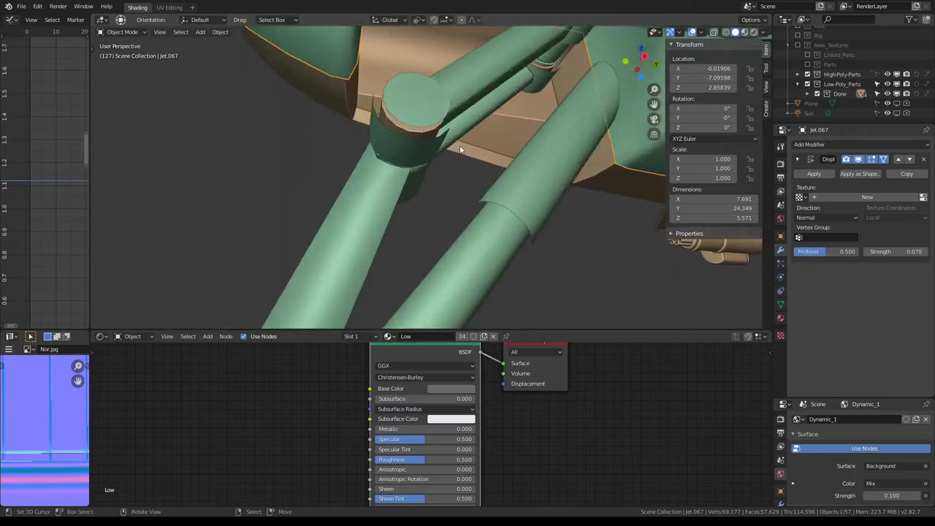
Step: Merge Cube.025's vertices by distance in Edit Mode, then retry after deselecting everything
left_click(370, 142)
key("Tab")
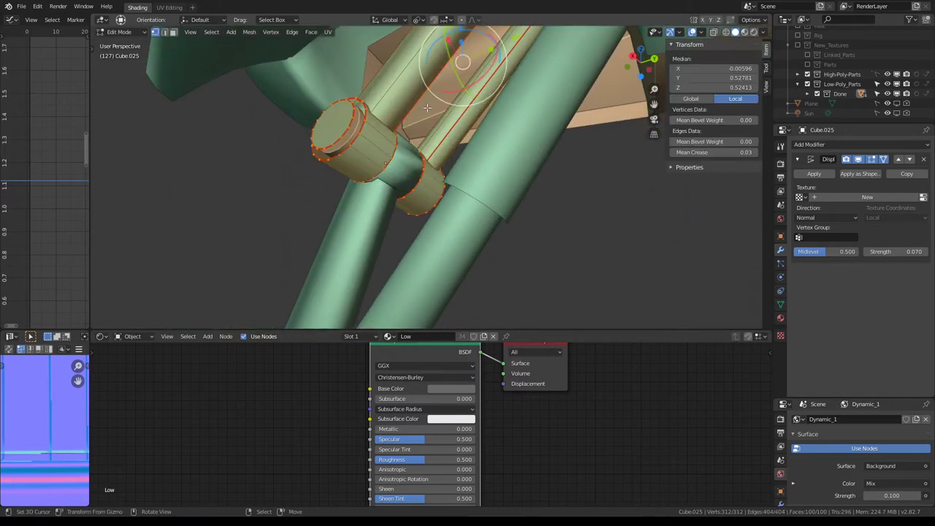
key("q")
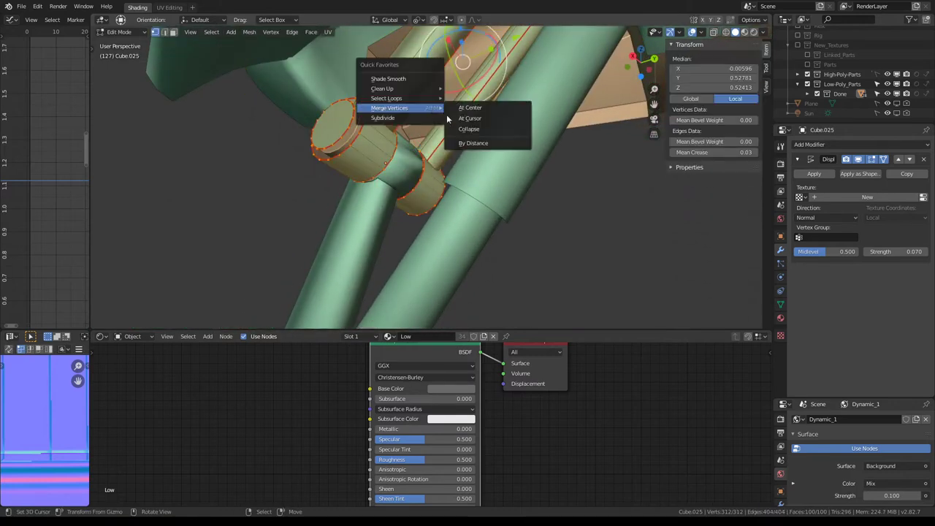
left_click(477, 142)
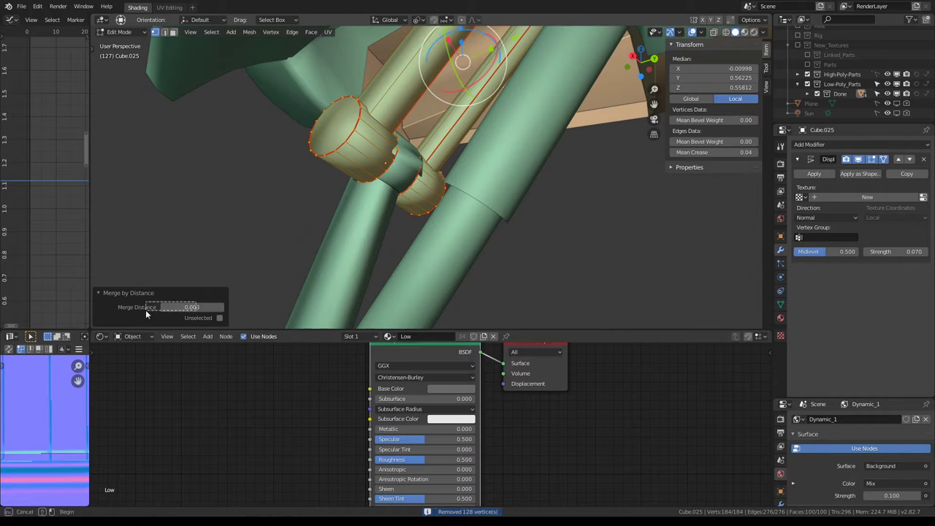
left_click(231, 282)
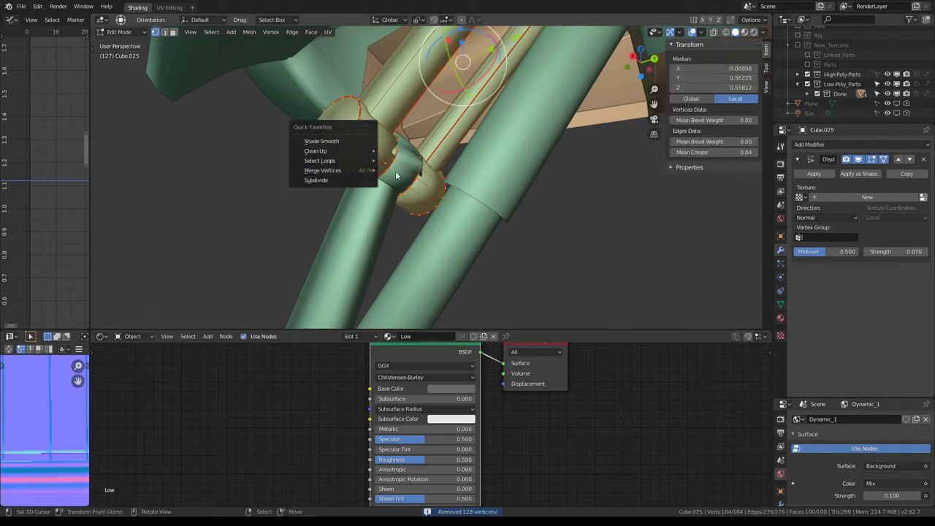
key("q")
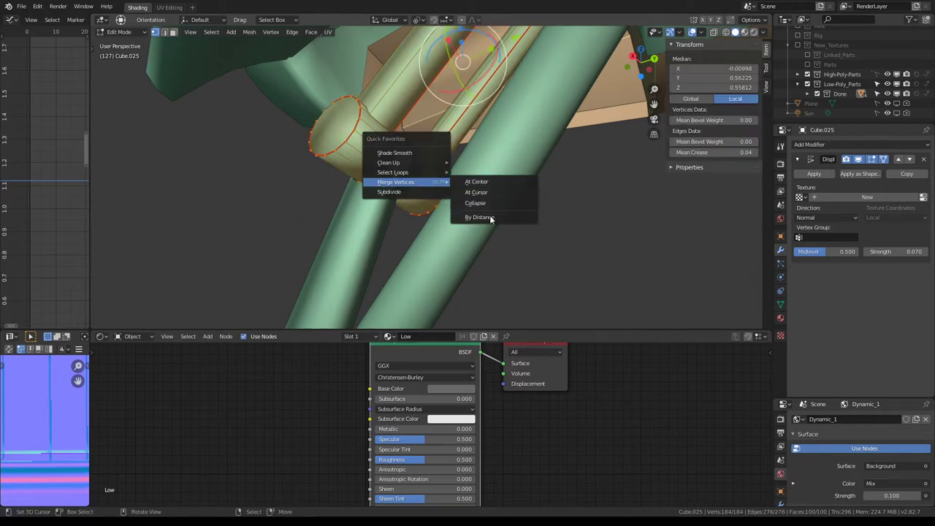
left_click(489, 217)
Step: Undo the empty merge and re-merge Cube.025 by distance at 0.003, removing 128 vertices
key("ctrl+z")
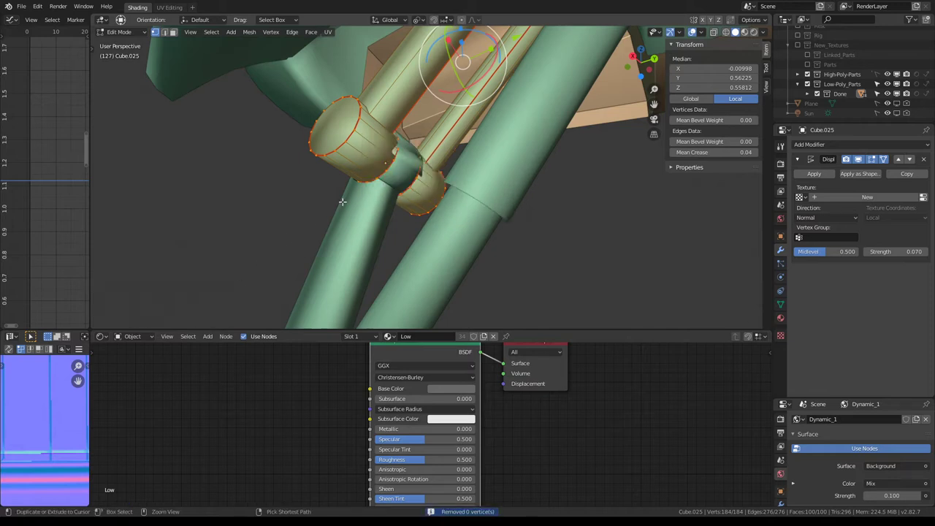
key("ctrl+shift+z")
key("ctrl+z")
key("ctrl+shift+z")
key("ctrl+z")
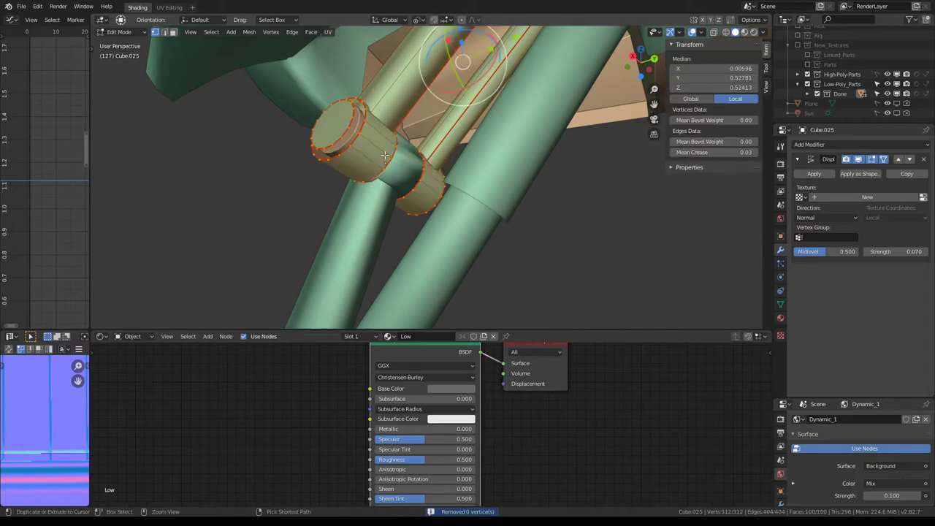
key("q")
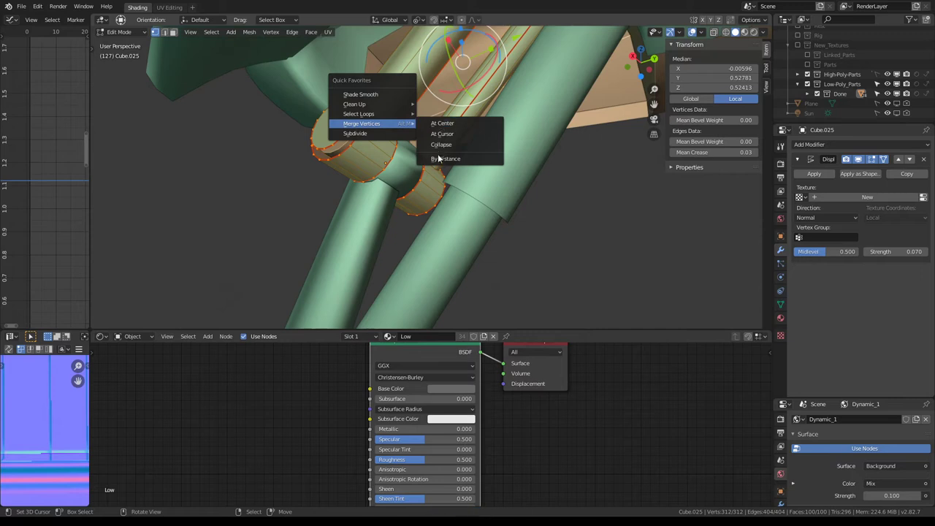
left_click(439, 158)
left_click_drag(194, 312, 168, 313)
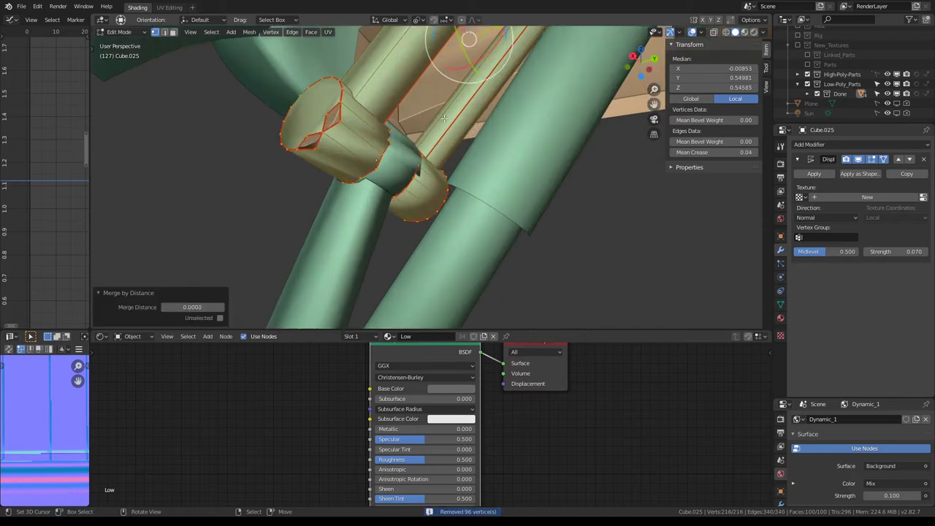
mouse_move(329, 219)
middle_mouse_down()
mouse_move(438, 136)
mouse_move(368, 212)
mouse_move(397, 202)
middle_mouse_up()
key("ctrl+z")
key("Tab")
left_click(354, 161)
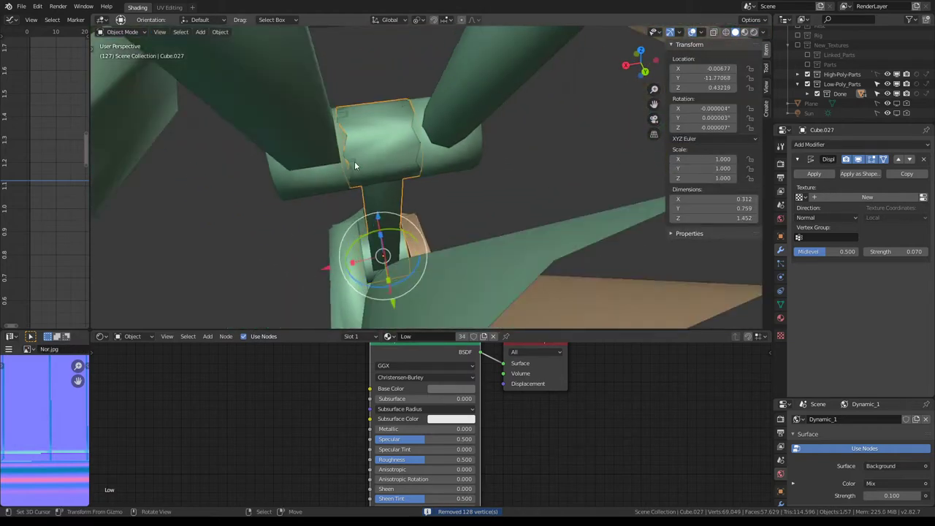
middle_click_drag(354, 161, 383, 139)
mouse_move(453, 183)
middle_mouse_down()
mouse_move(425, 122)
mouse_move(404, 196)
middle_mouse_up()
scroll(428, 134, "up", 3)
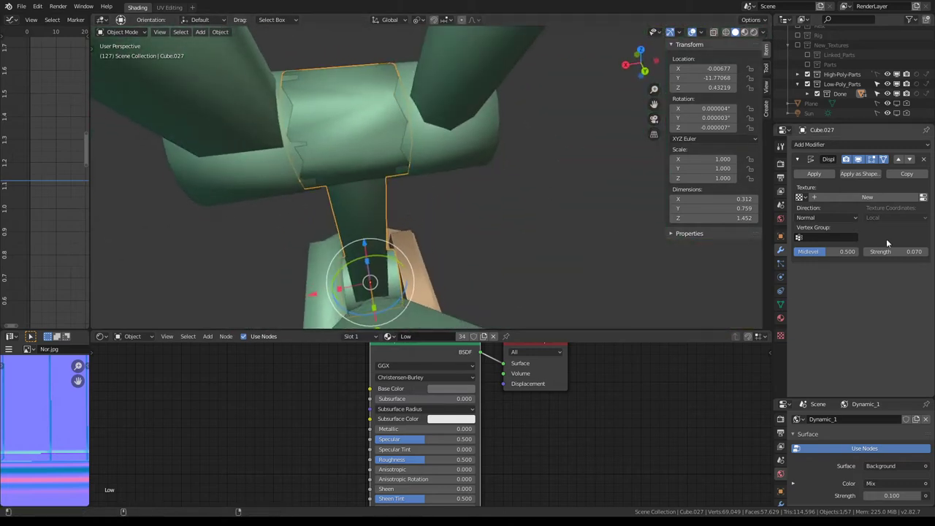
left_click_drag(897, 251, 875, 251)
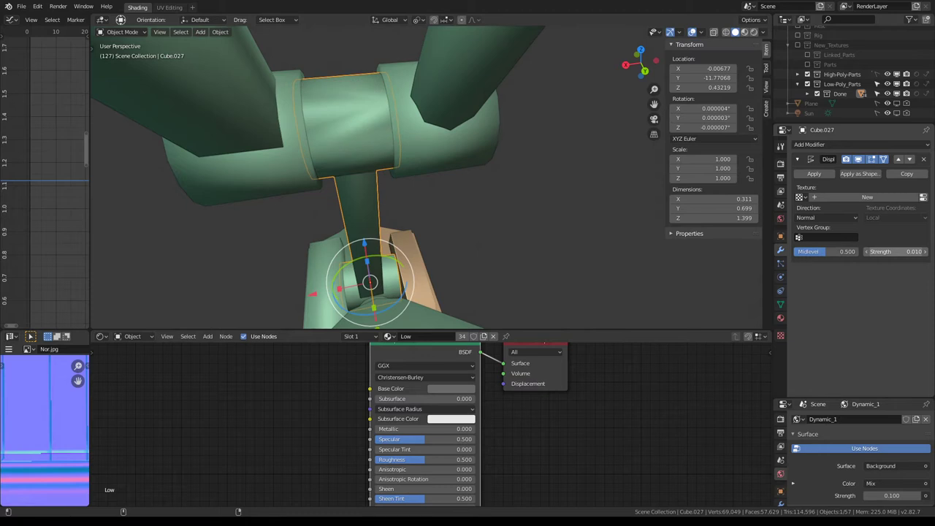
mouse_move(409, 110)
middle_mouse_down()
mouse_move(429, 47)
mouse_move(383, 126)
mouse_move(387, 109)
middle_mouse_up()
left_click(227, 169)
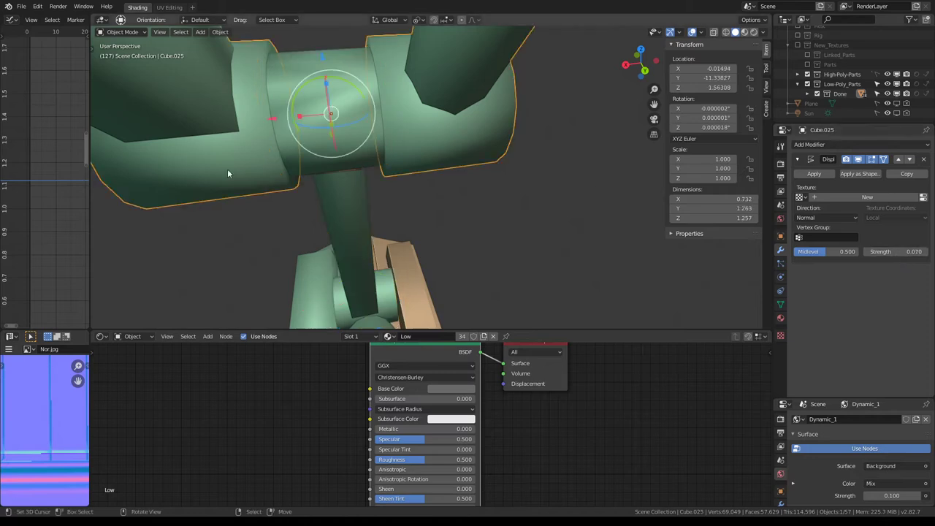
left_click(892, 255)
key("BackSpace")
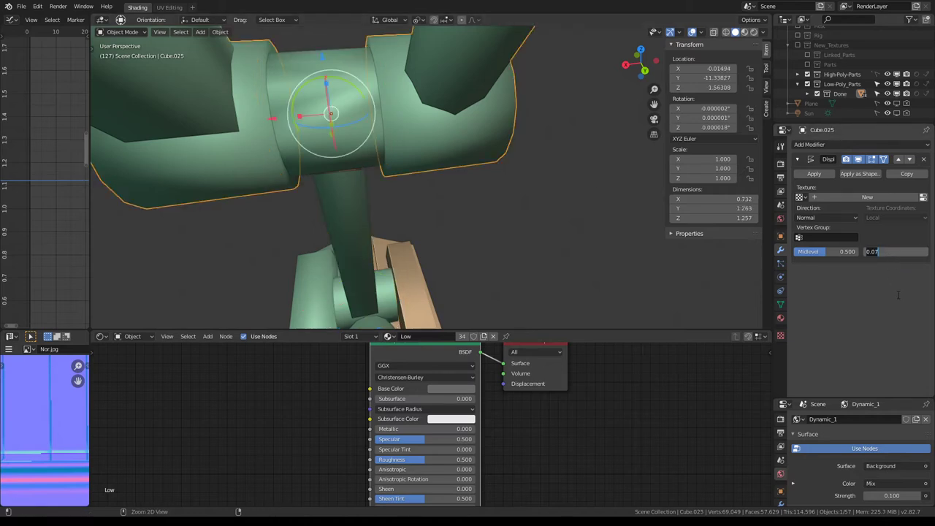
key("BackSpace")
type("1")
key("Return")
left_click(352, 137)
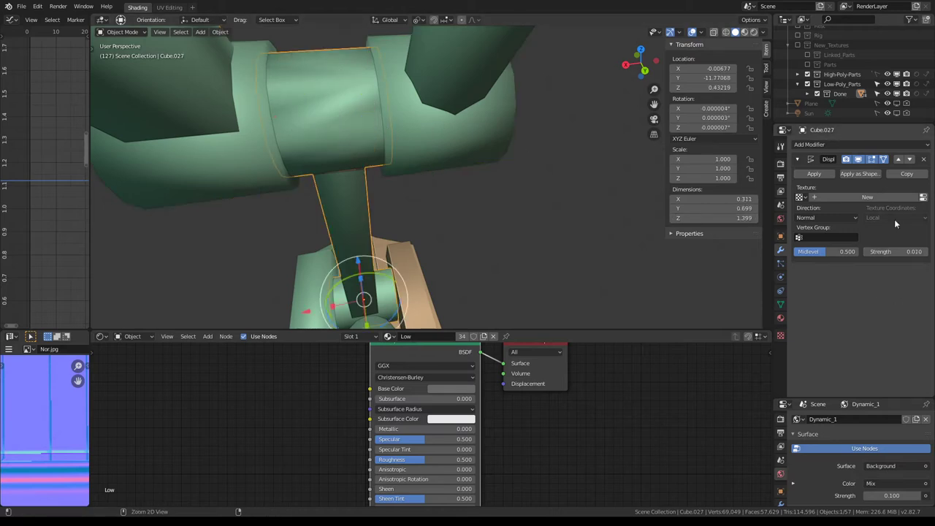
scroll(894, 251, "up", 6, "ctrl")
middle_click_drag(536, 160, 386, 62)
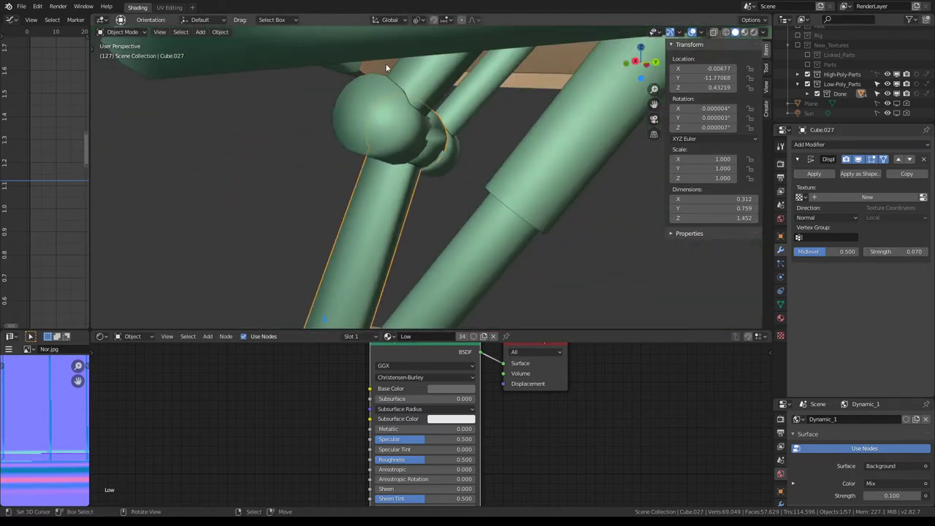
scroll(422, 117, "down", 5)
mouse_move(424, 113)
middle_mouse_down()
mouse_move(366, 130)
mouse_move(269, 130)
mouse_move(266, 115)
mouse_move(279, 93)
mouse_move(333, 150)
mouse_move(562, 130)
middle_mouse_up()
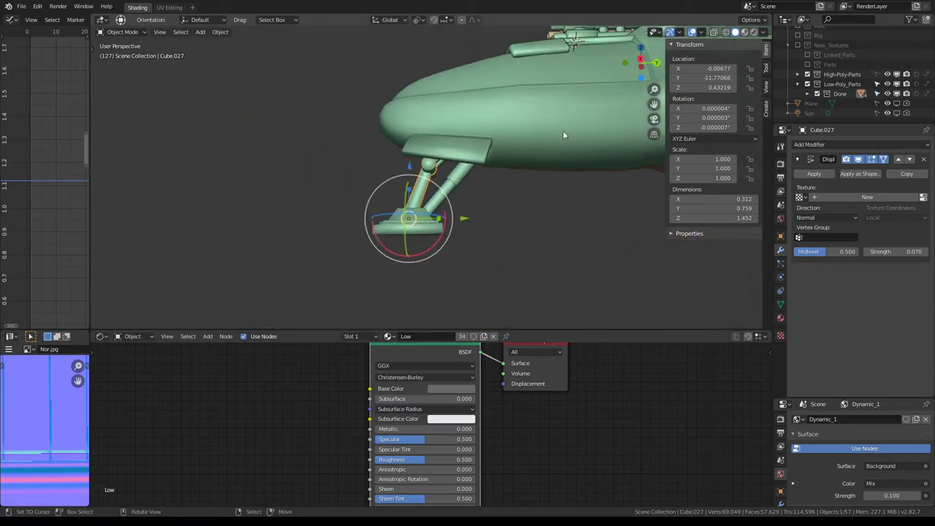
scroll(305, 121, "up", 3)
Step: Merge the Cube.021 strut's duplicate vertices by distance
scroll(326, 146, "up", 4)
mouse_move(327, 147)
middle_mouse_down()
mouse_move(450, 175)
mouse_move(414, 147)
mouse_move(398, 111)
middle_mouse_up()
left_click(420, 159)
key("Tab")
key("q")
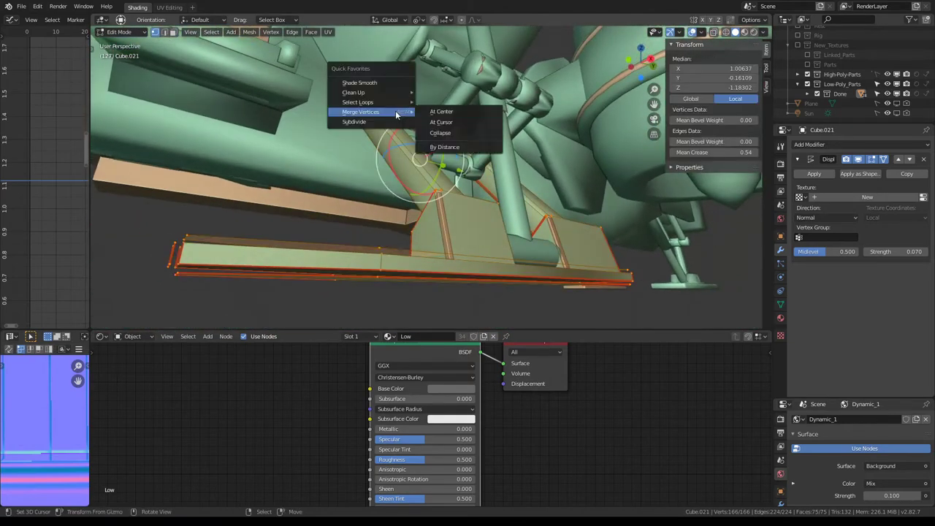
left_click(453, 147)
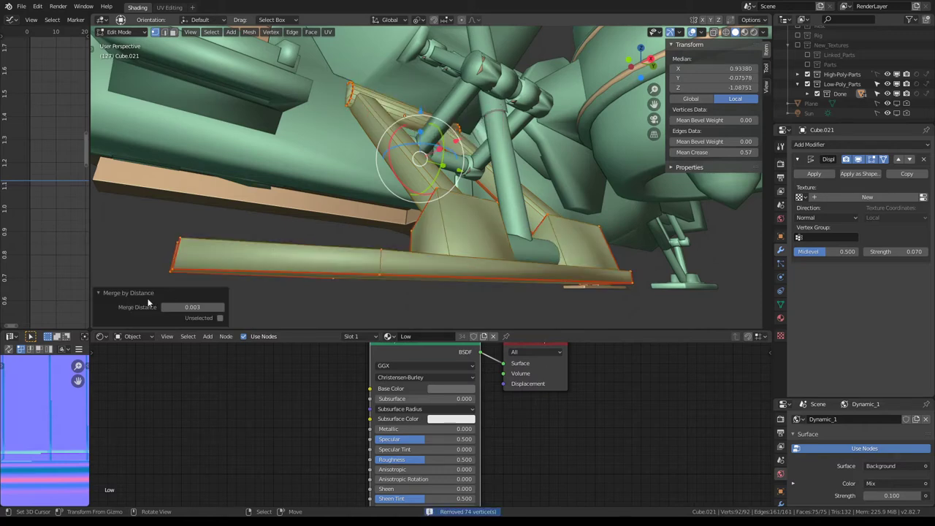
mouse_move(531, 42)
middle_mouse_down()
mouse_move(526, 80)
mouse_move(537, 93)
mouse_move(452, 94)
mouse_move(411, 67)
mouse_move(384, 100)
mouse_move(454, 139)
mouse_move(431, 138)
mouse_move(391, 110)
mouse_move(330, 130)
mouse_move(460, 129)
mouse_move(394, 158)
mouse_move(457, 136)
middle_mouse_up()
key("Tab")
Step: Merge Cylinder.012's duplicate vertices by distance at 0.002, removing 16 vertices
left_click(395, 159)
key("Tab")
key("Tab")
scroll(455, 131, "down", 3)
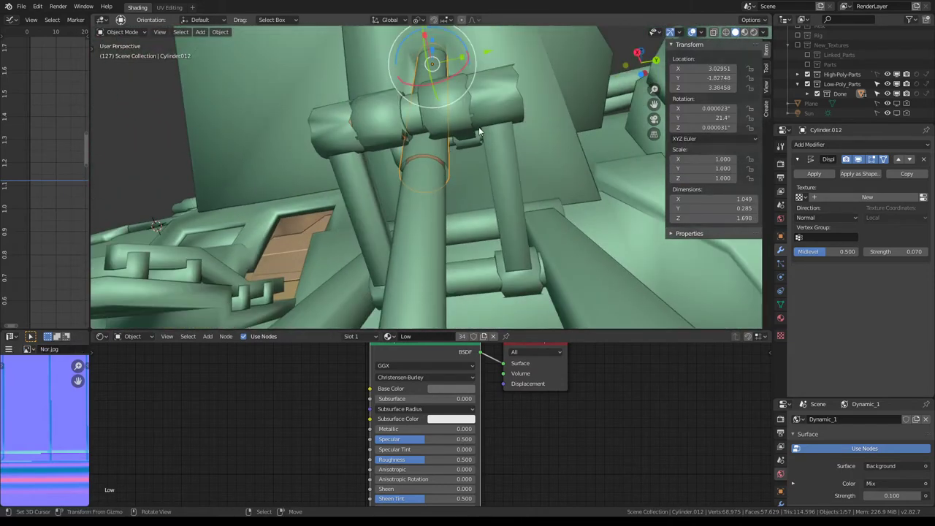
key("g")
right_click(486, 92)
key("Tab")
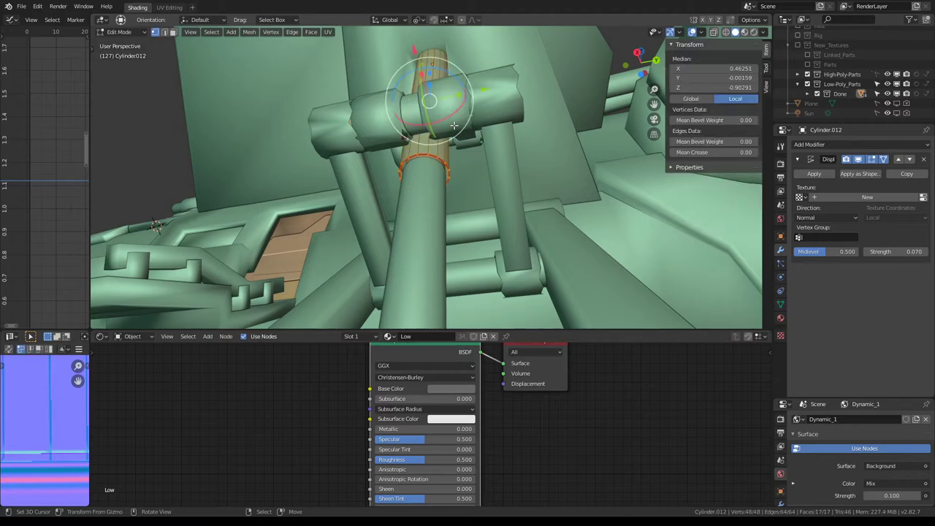
scroll(454, 125, "up", 2)
scroll(454, 126, "up", 2)
key("q")
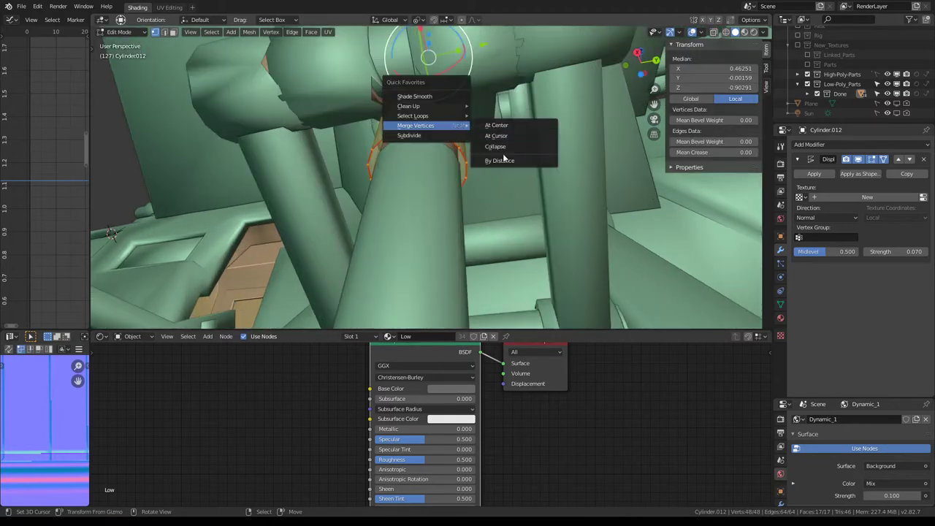
left_click(502, 160)
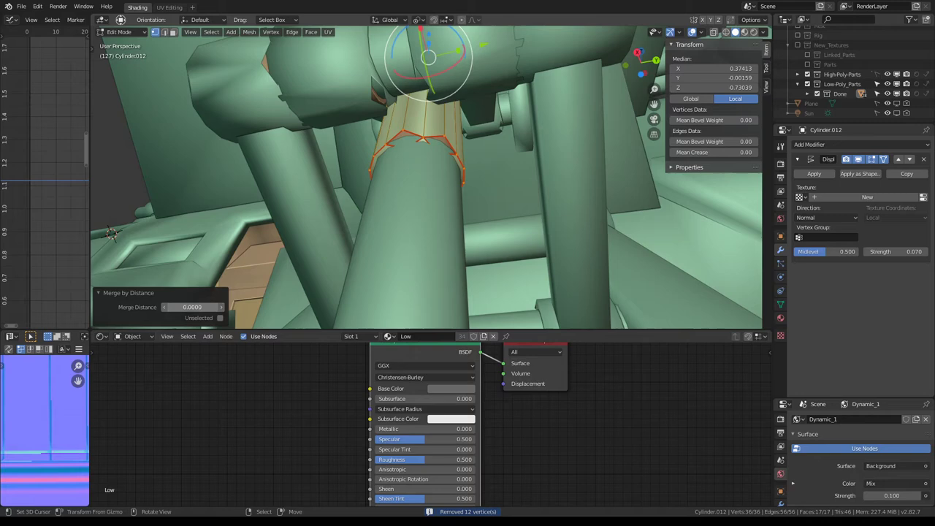
left_click_drag(192, 306, 201, 307)
scroll(397, 129, "down", 3)
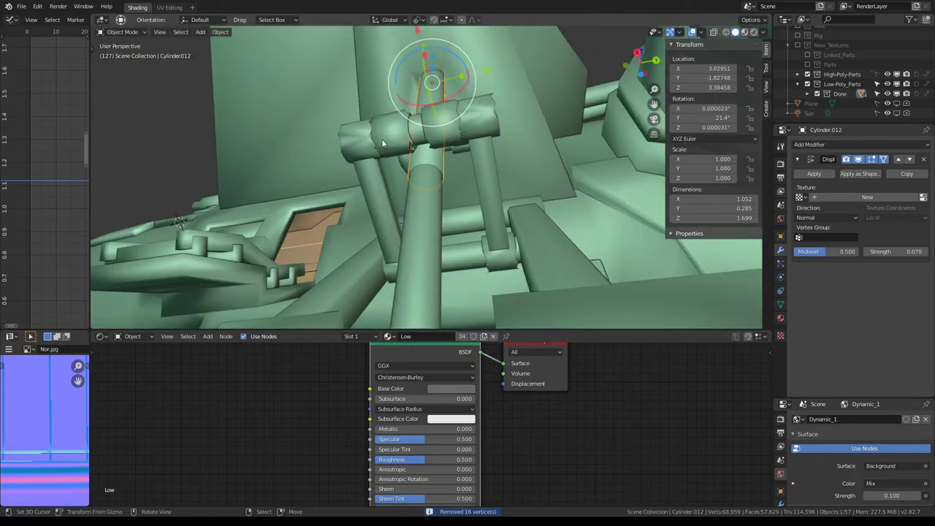
Step: Select all of the Cube.023 joint piece and merge by distance, removing 32 vertices
key("l")
key("KP_Decimal")
key("KP_Decimal")
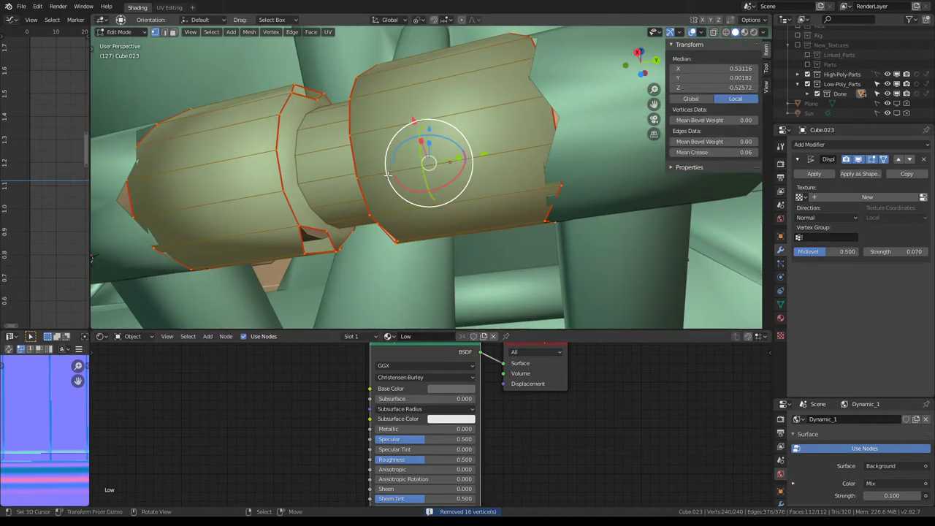
key("q")
left_click(429, 210)
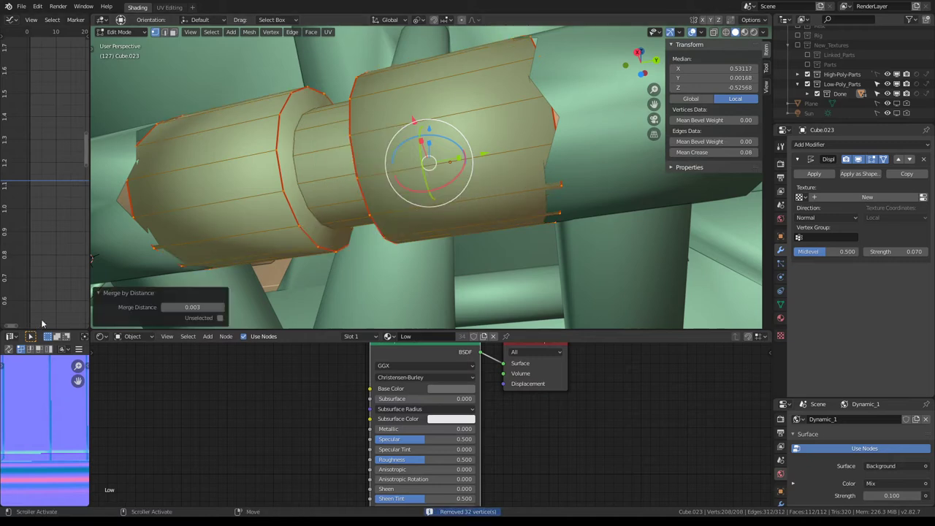
left_click(221, 307)
left_click(221, 307)
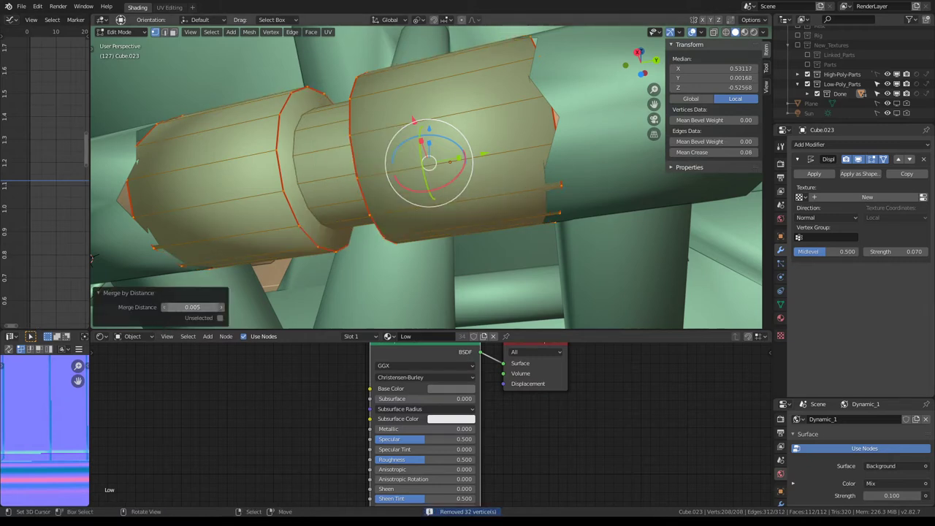
key("BackSpace")
key("ctrl+z")
scroll(423, 168, "down", 4)
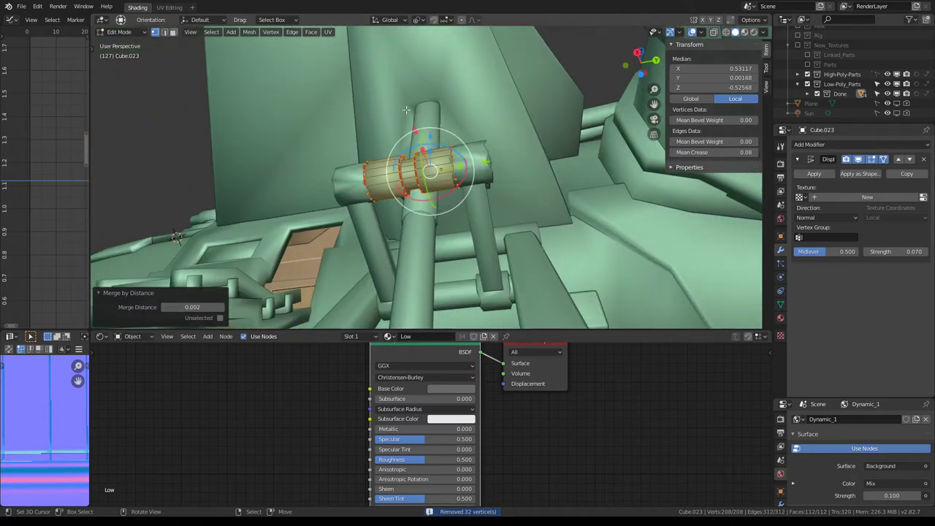
key("Tab")
middle_click_drag(422, 168, 476, 161)
Step: Merge Cube.022's strut vertices by distance at 0.001, removing 32 duplicates, and return to Object Mode
left_click(476, 161)
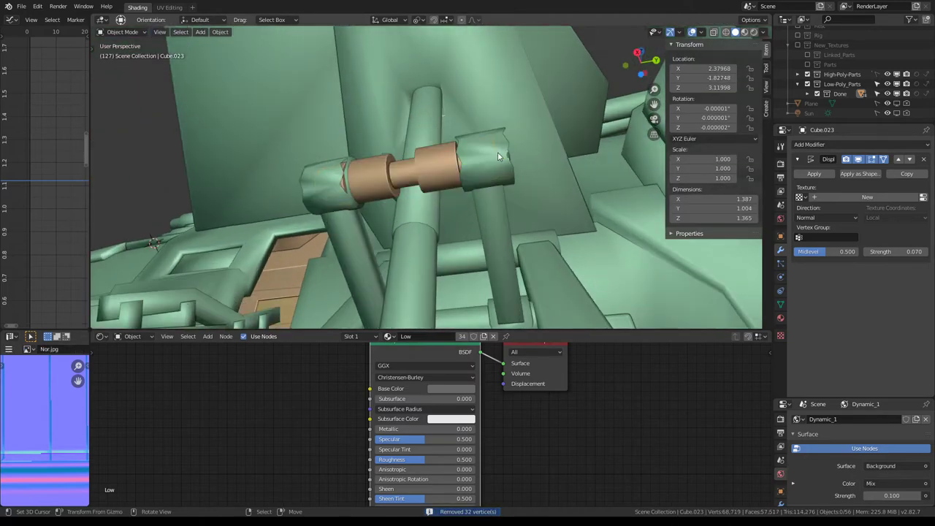
left_click(498, 157, "shift")
key("Tab")
key("q")
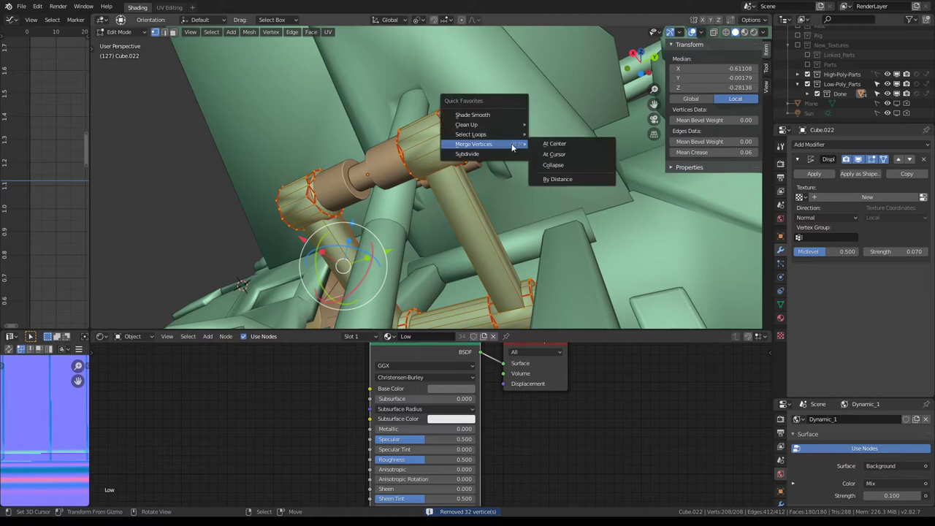
left_click(571, 178)
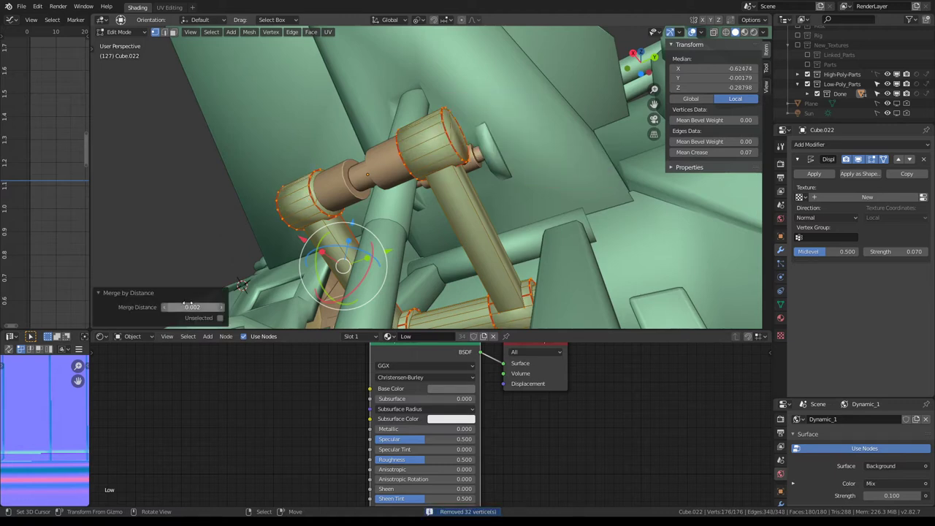
left_click(165, 307)
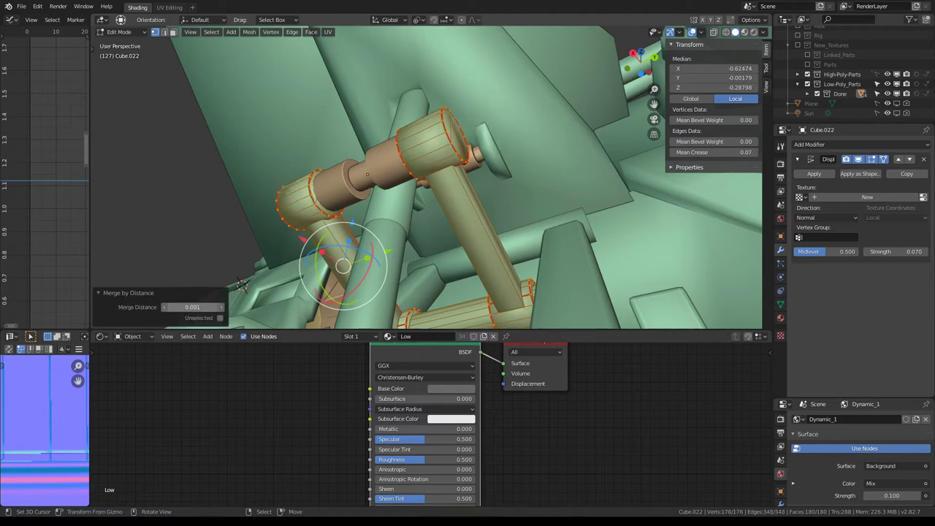
middle_click_drag(189, 306, 395, 159)
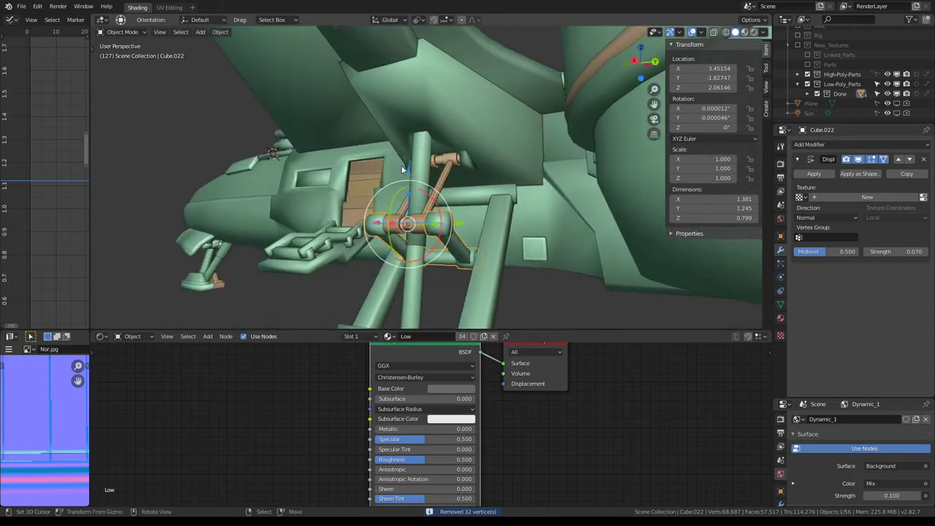
key("Tab")
left_click(422, 165)
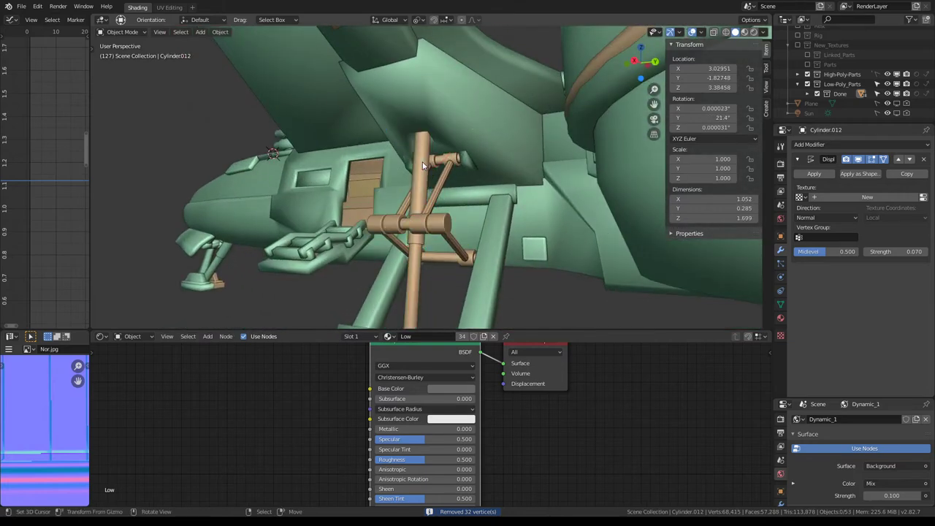
mouse_move(501, 229)
middle_mouse_down()
mouse_move(504, 210)
mouse_move(390, 155)
mouse_move(475, 120)
middle_mouse_up()
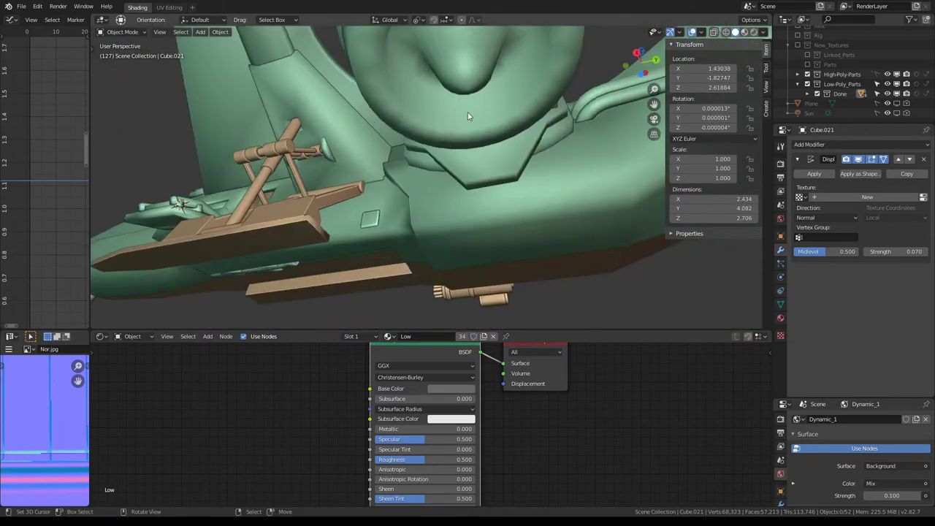
Step: Frame the Jet.073 engine nacelle and enter Edit Mode on its barrel
left_click(482, 112)
key("KP_Decimal")
mouse_move(460, 185)
middle_mouse_down()
mouse_move(490, 190)
mouse_move(475, 181)
middle_mouse_up()
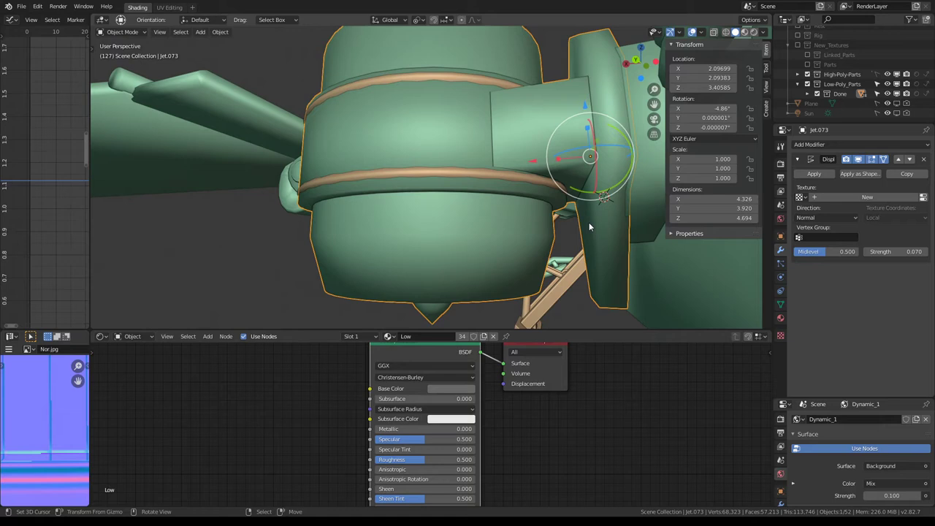
middle_click_drag(585, 302, 571, 236)
key("Tab")
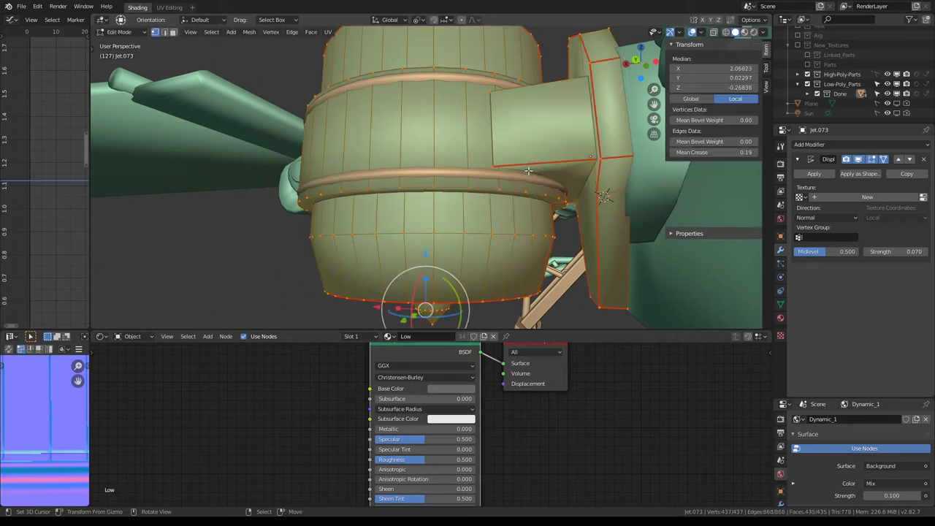
middle_click_drag(549, 127, 534, 148)
scroll(534, 150, "up", 1)
scroll(534, 157, "up", 1)
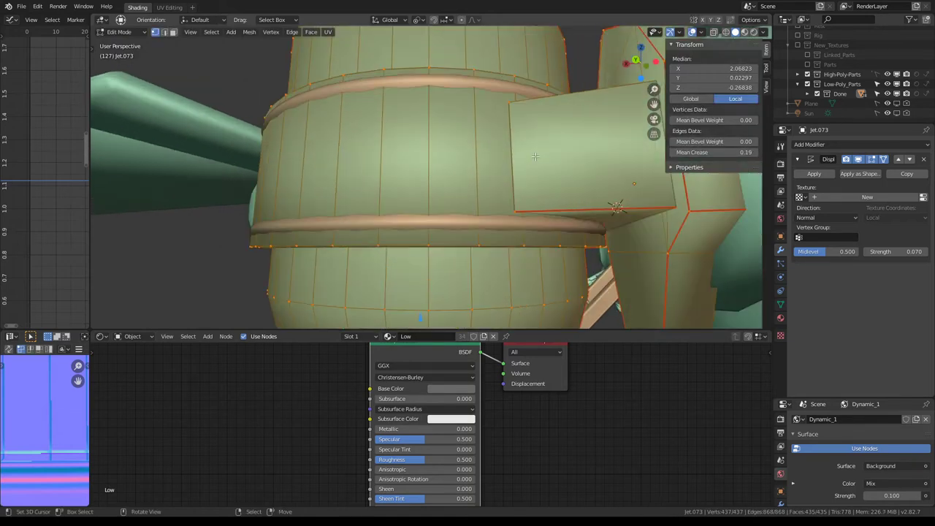
middle_click_drag(351, 189, 354, 196)
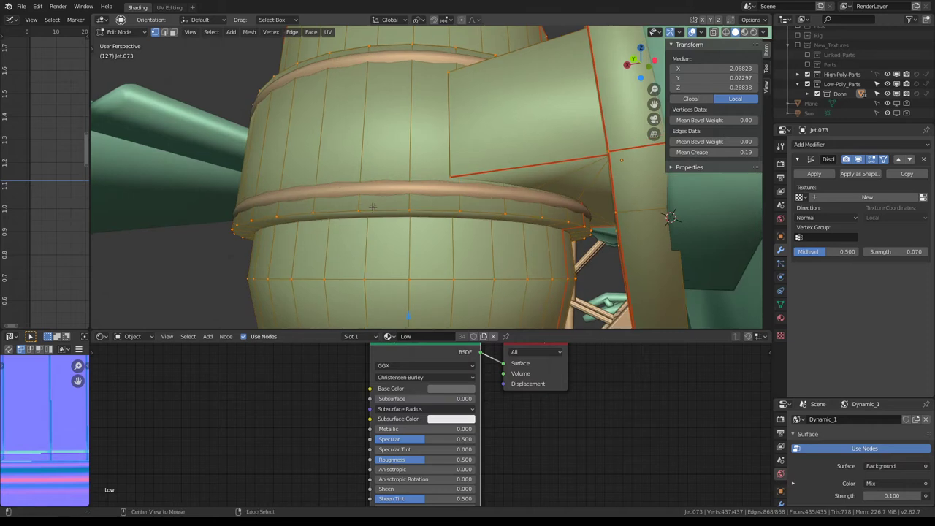
Step: Select the barrel's ring edge loop, trial a vertical move, then undo it
left_click(372, 207, "alt")
key("s")
right_click(473, 235)
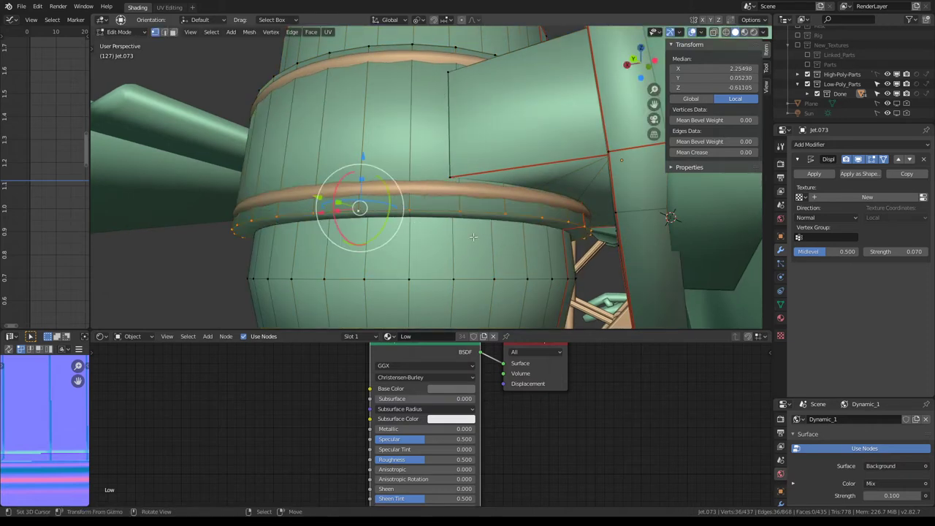
key("g")
key("z")
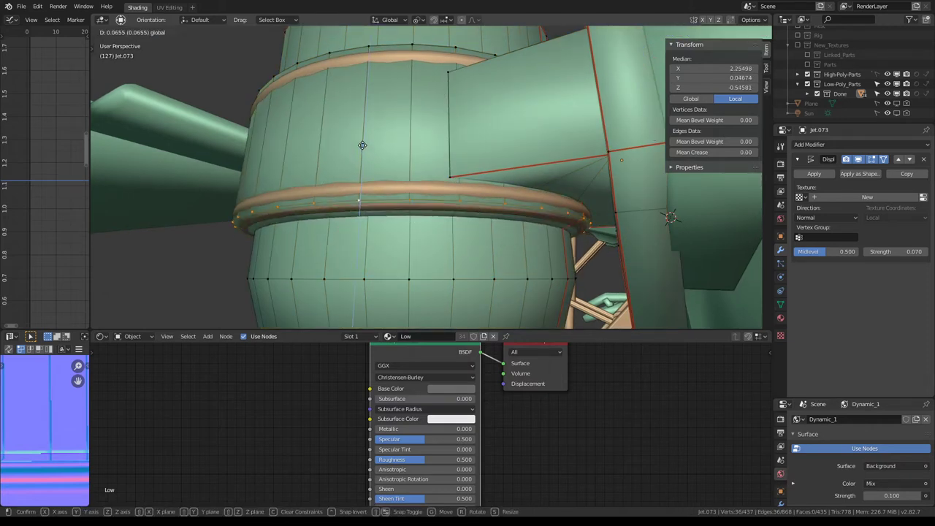
left_click(362, 138)
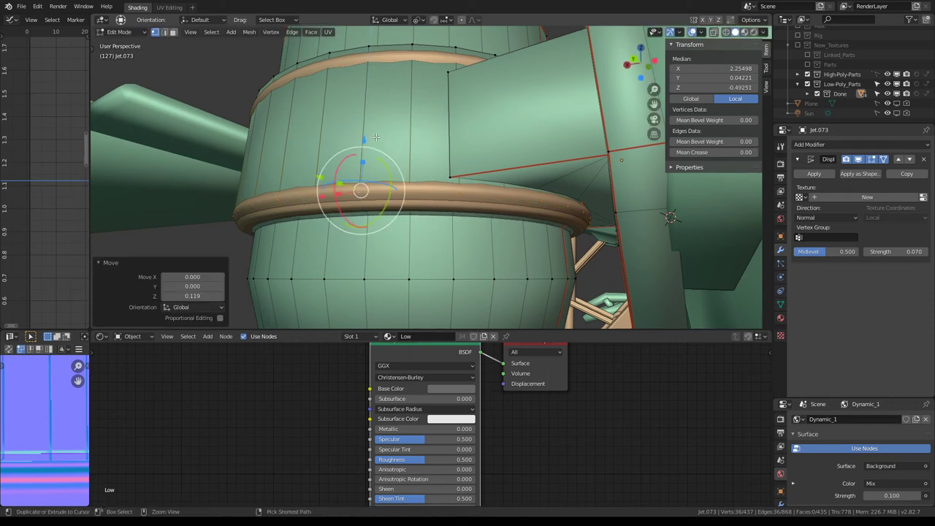
key("ctrl+z")
Step: Lower the ring loop 0.018 along Z to line up with the tan band
middle_click_drag(400, 136, 454, 176)
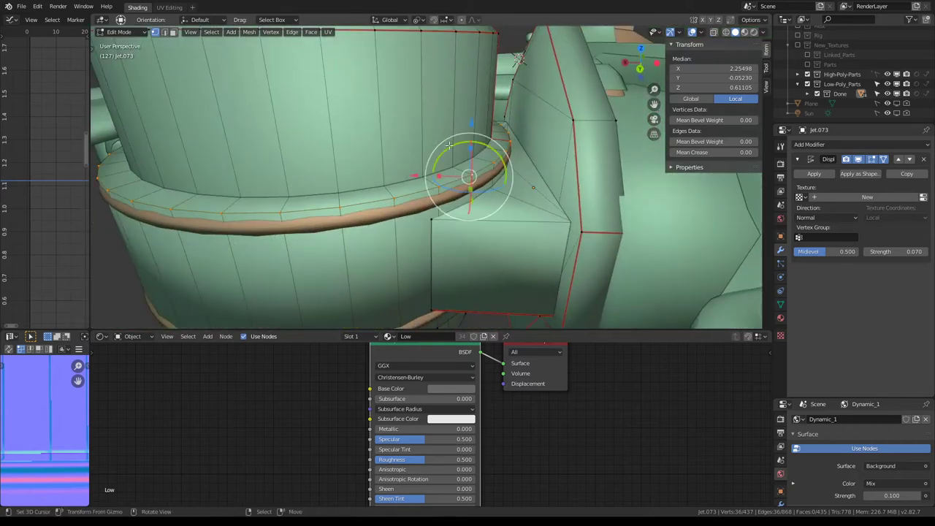
key("g")
key("z")
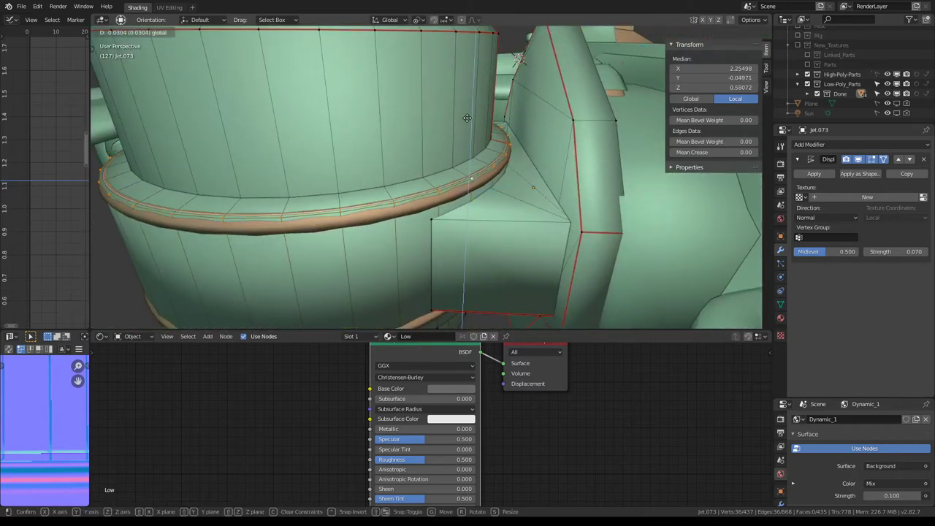
left_click(467, 115)
key("g")
key("z")
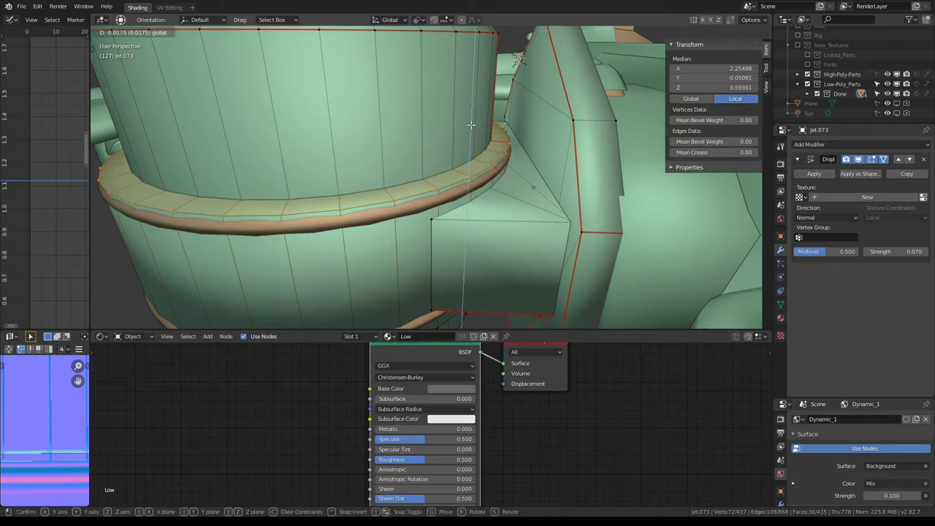
left_click(471, 125)
Step: Raise the loop under the upper tan band 0.025 along Z
middle_click_drag(471, 125, 455, 141)
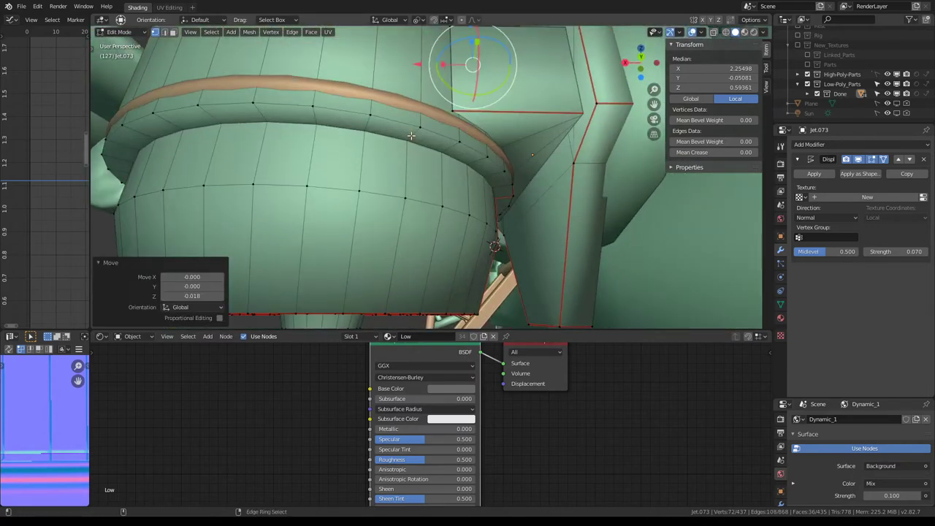
left_click(411, 135, "ctrl+alt")
key("g")
key("z")
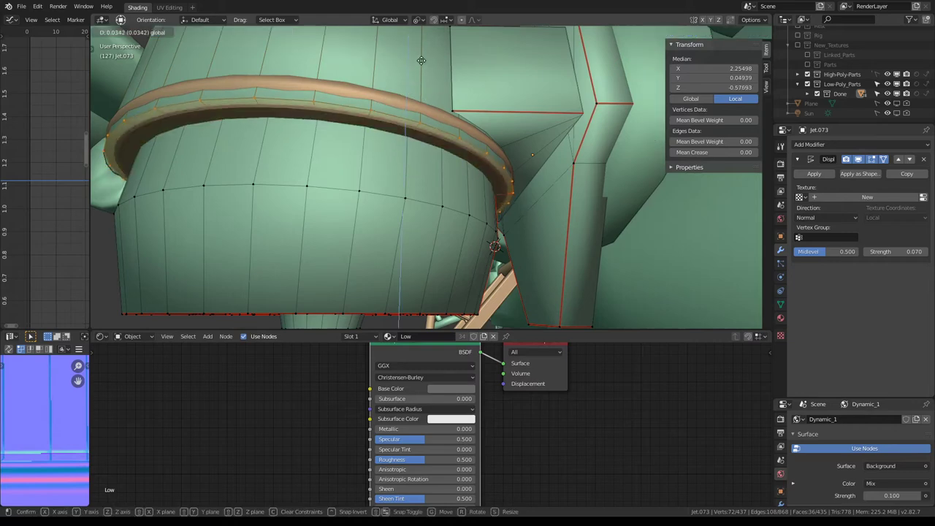
left_click(408, 89)
middle_click_drag(408, 89, 408, 59)
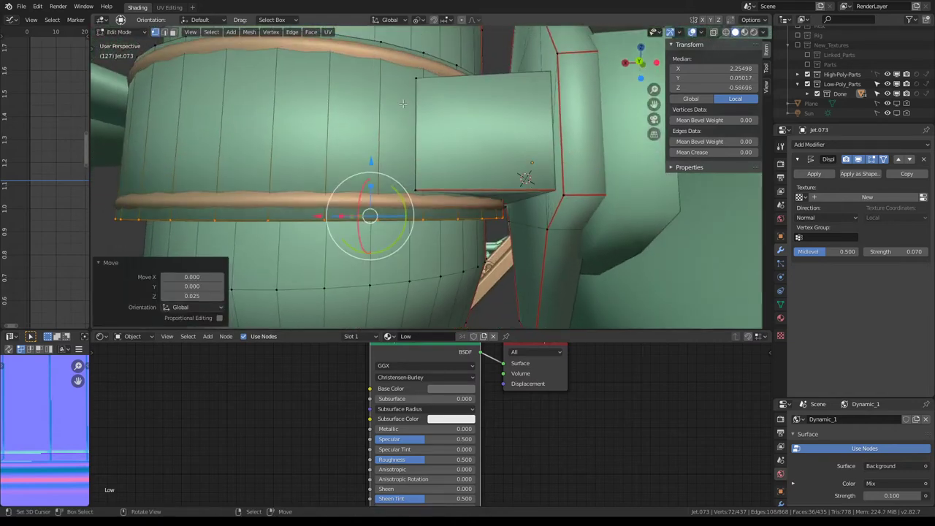
left_click(165, 35)
Step: Cut a new loop through the upper ring band and bevel it
left_click(278, 157, "ctrl+alt")
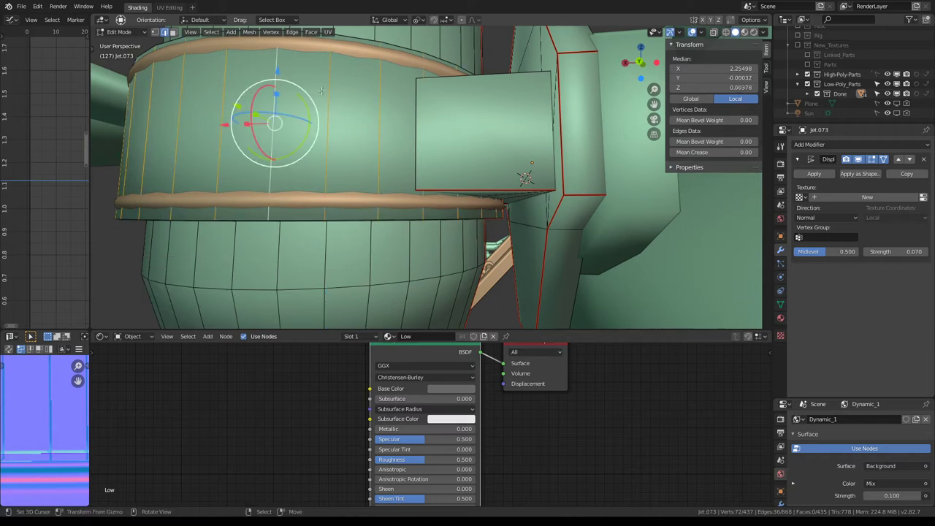
key("q")
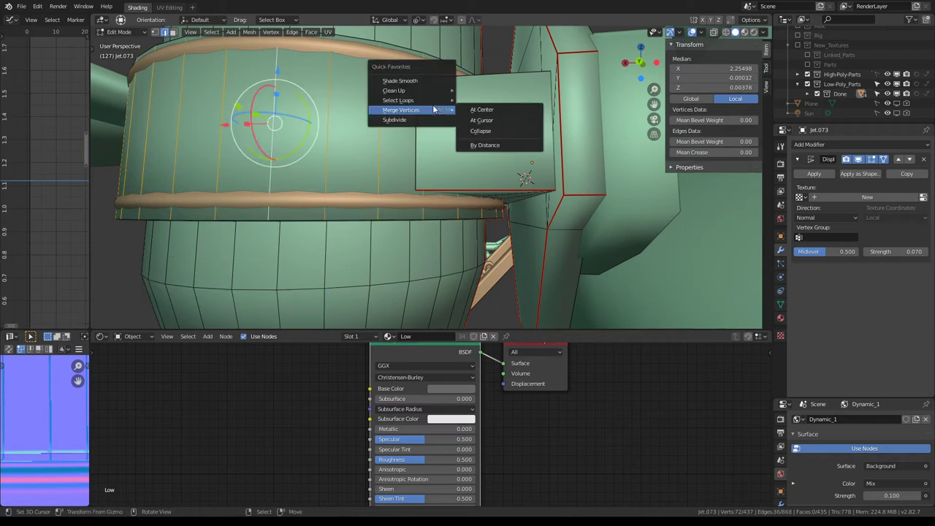
left_click(417, 119)
left_click(358, 134, "alt")
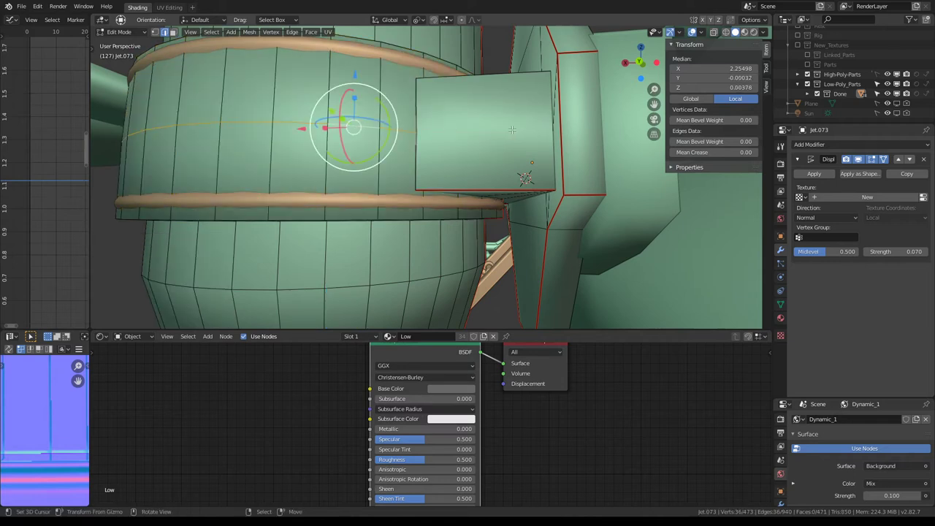
key("ctrl+e")
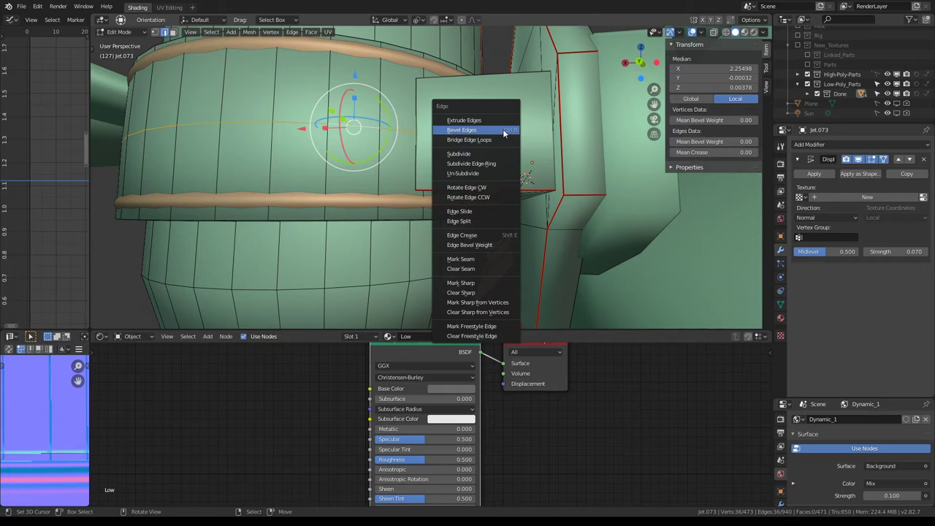
left_click(502, 128)
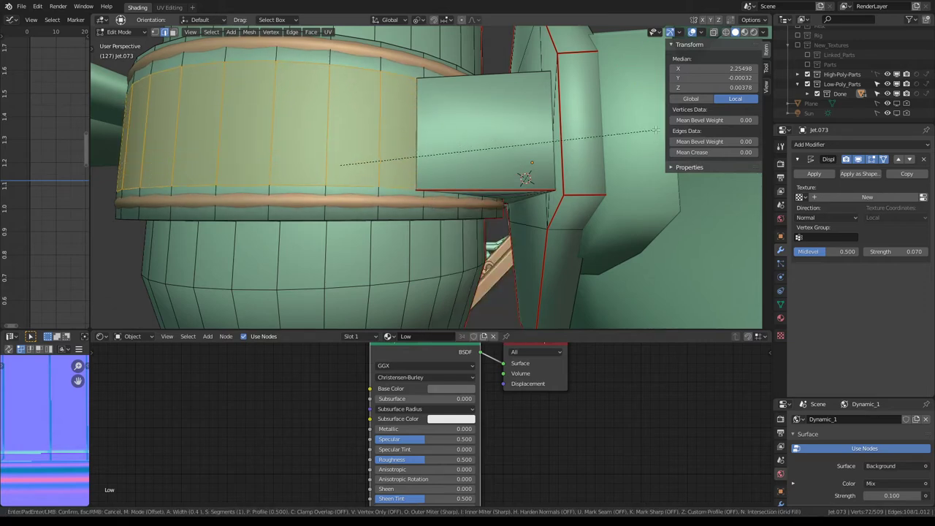
left_click(687, 126)
Step: Slide the band's edge loop, subdivide it, and shrink the band inward by 0.017
middle_click_drag(687, 126, 414, 110)
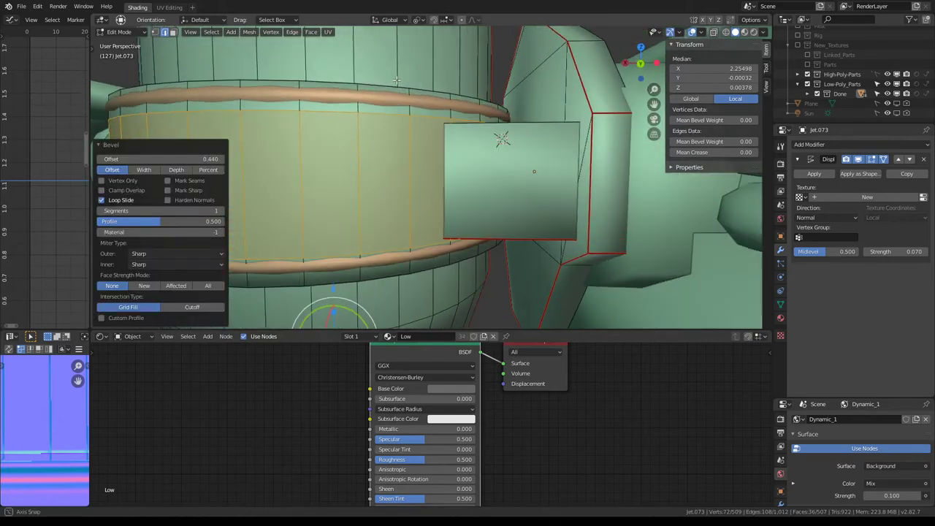
left_click(414, 110, "alt")
key("g")
key("g")
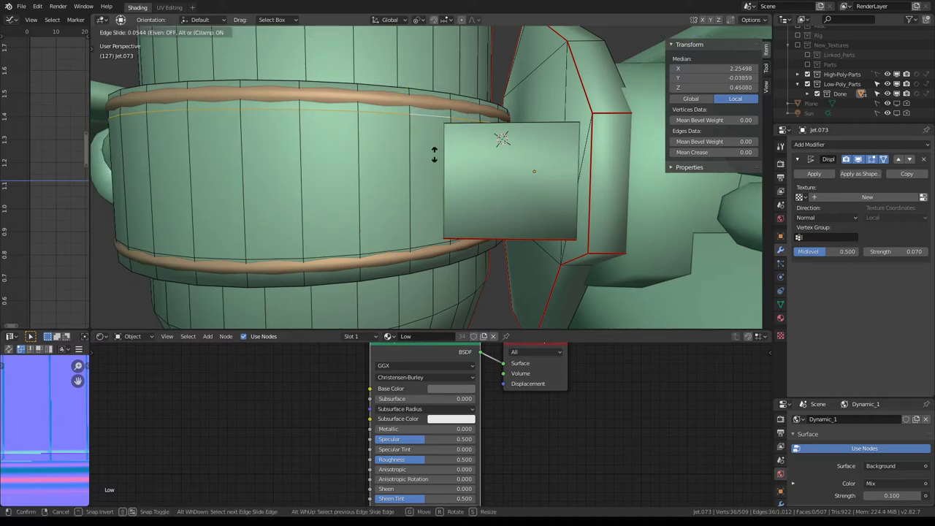
left_click(434, 148)
right_click(445, 102)
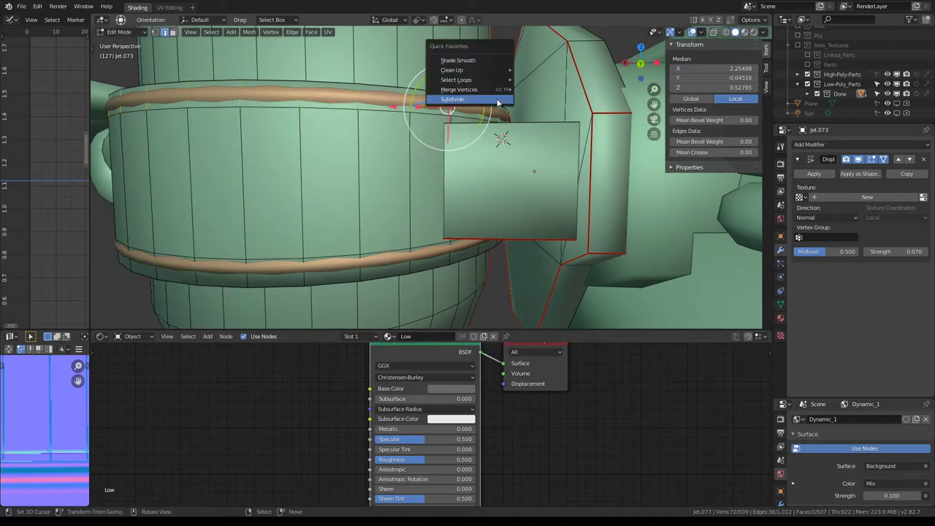
left_click(497, 99)
key("alt+s")
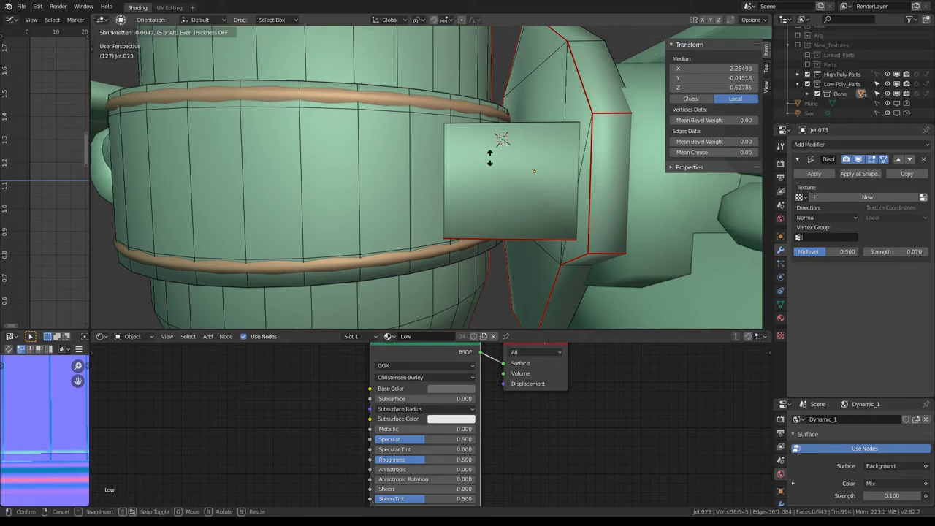
left_click(456, 137)
Step: Extrude the band faces into a lip, push them outward and raise it 0.030 along Z
middle_click_drag(457, 139, 481, 154)
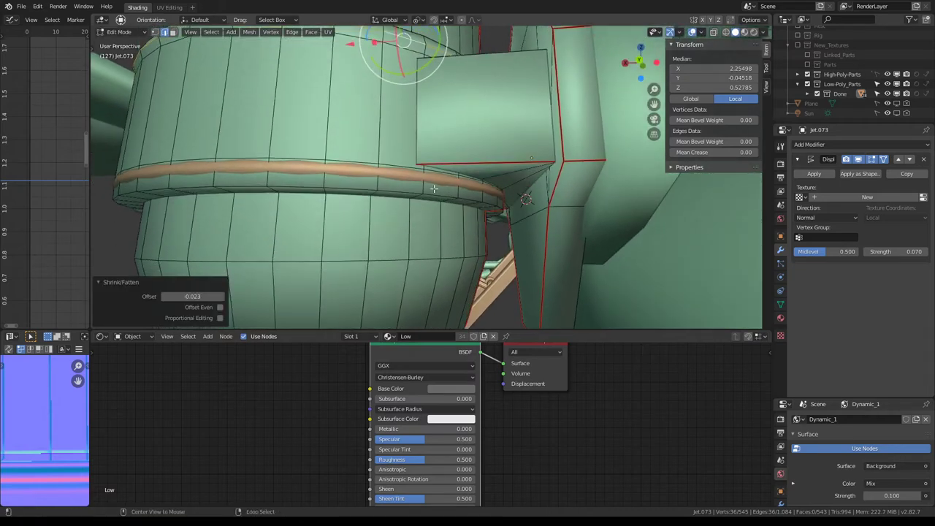
key("alt+e")
left_click(482, 154)
key("alt+s")
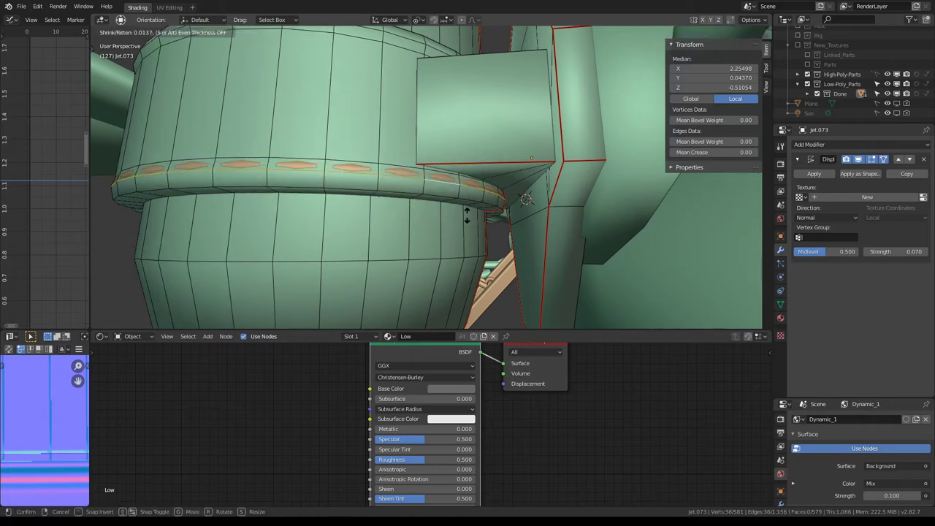
left_click(462, 212)
left_click_drag(441, 127, 441, 84)
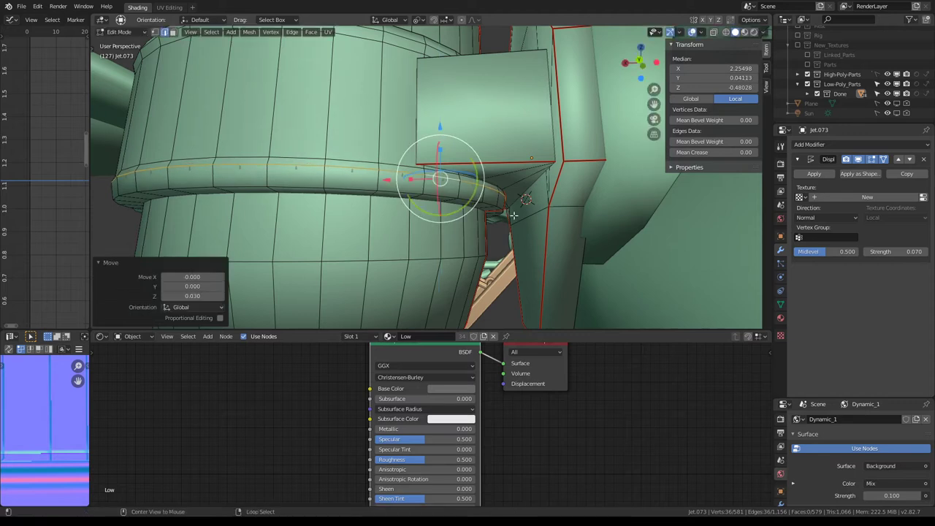
key("alt+s")
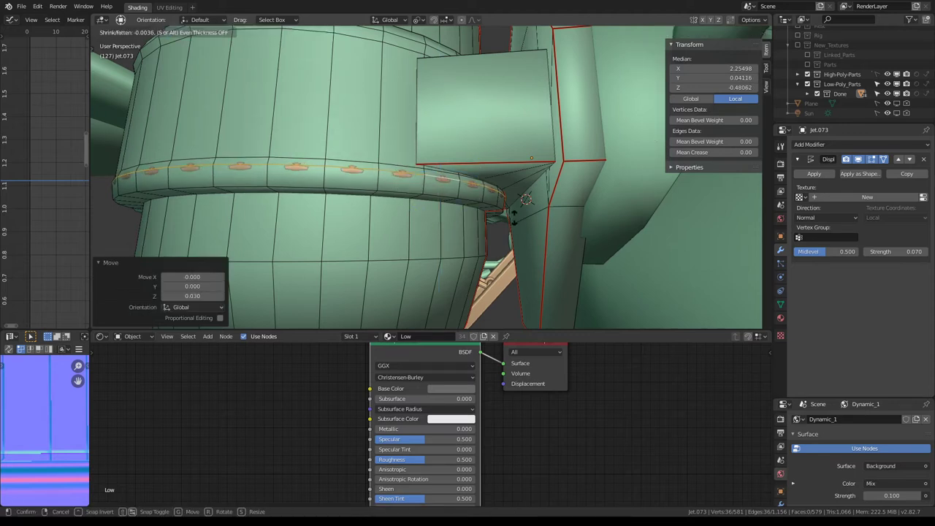
left_click(509, 212)
left_click(388, 187, "alt")
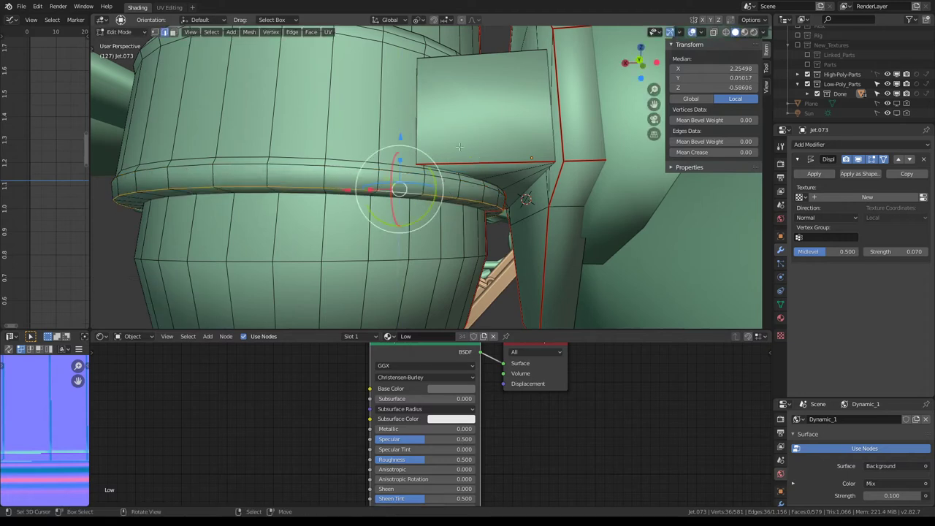
Step: Set the pivot to Active Element, then scale the lip loop inward and lower it along Z
left_click(422, 22)
left_click(441, 70)
middle_click_drag(441, 80, 445, 154)
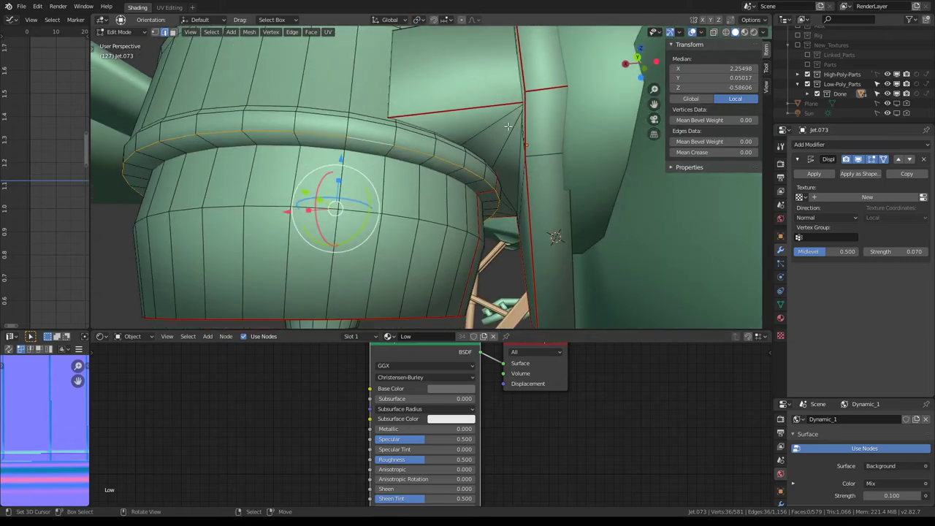
key("s")
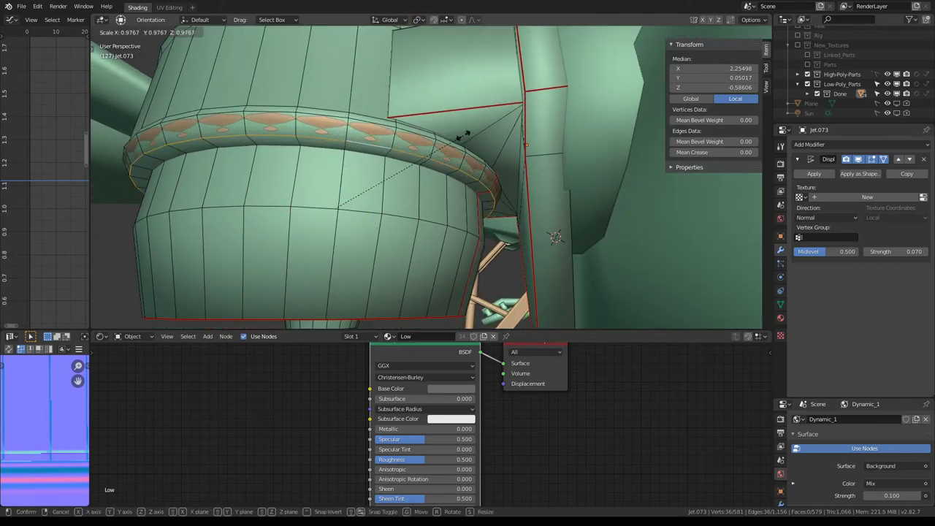
left_click(467, 133)
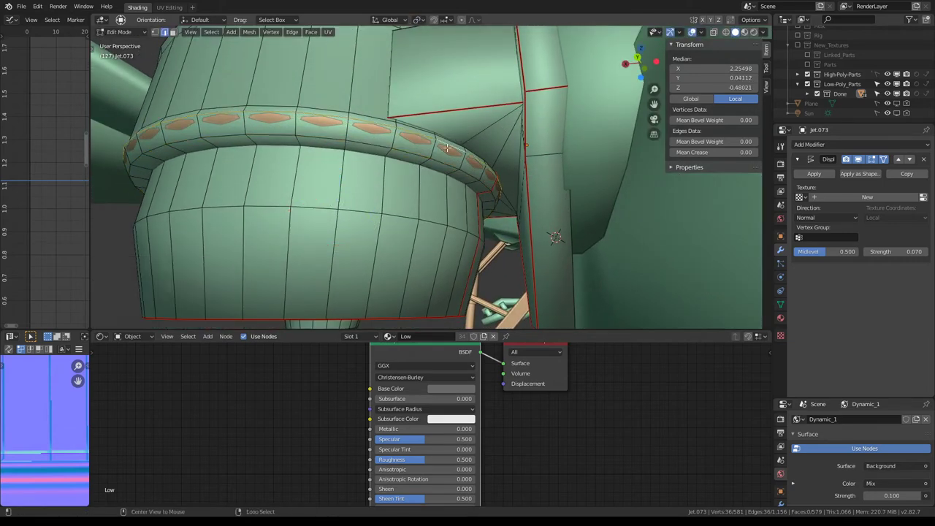
key("g")
key("z")
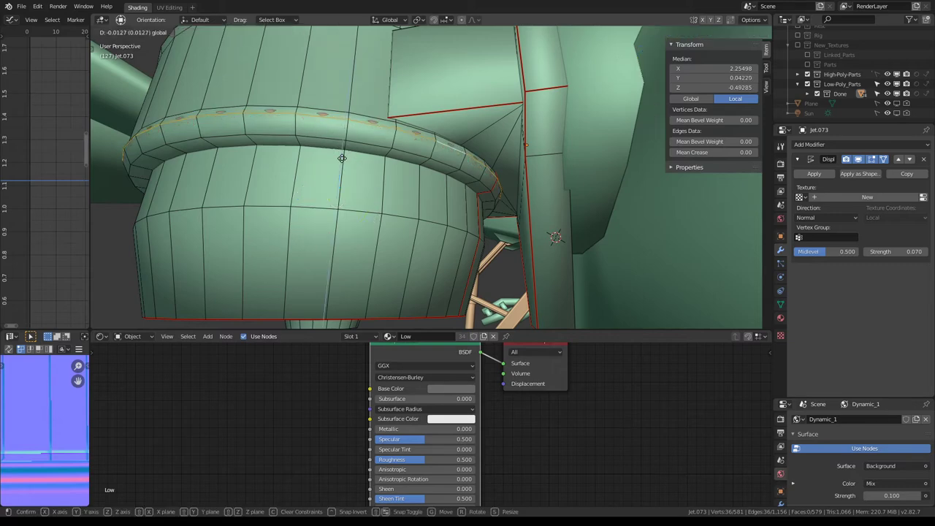
left_click(342, 156)
key("s")
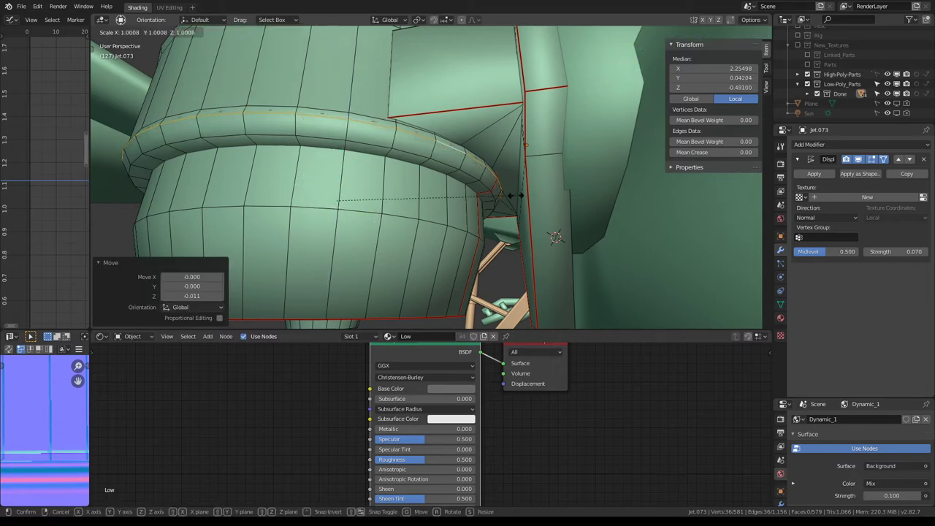
left_click(514, 194)
Step: Shrink the engine opening's outer rim loop to 0.979, then rescale it by 1.002
mouse_move(514, 194)
middle_mouse_down()
mouse_move(486, 225)
mouse_move(457, 82)
middle_mouse_up()
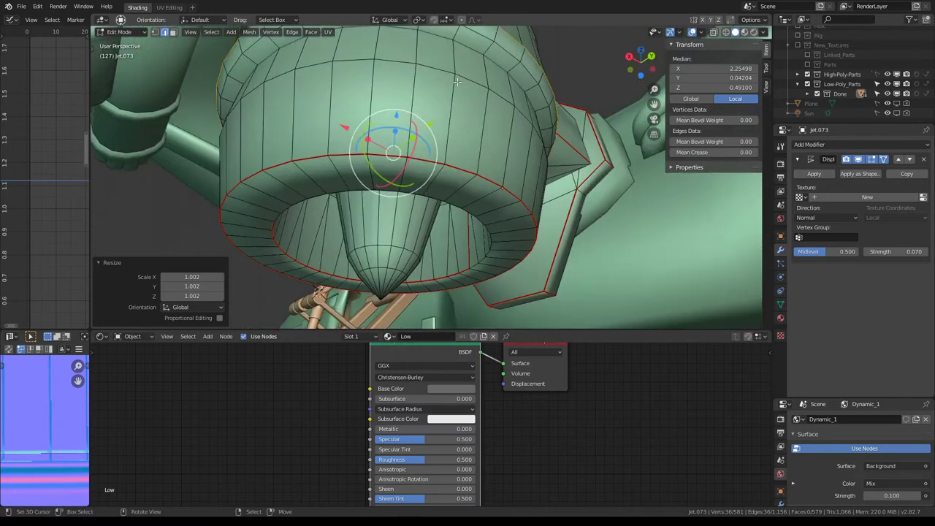
left_click(387, 141, "alt")
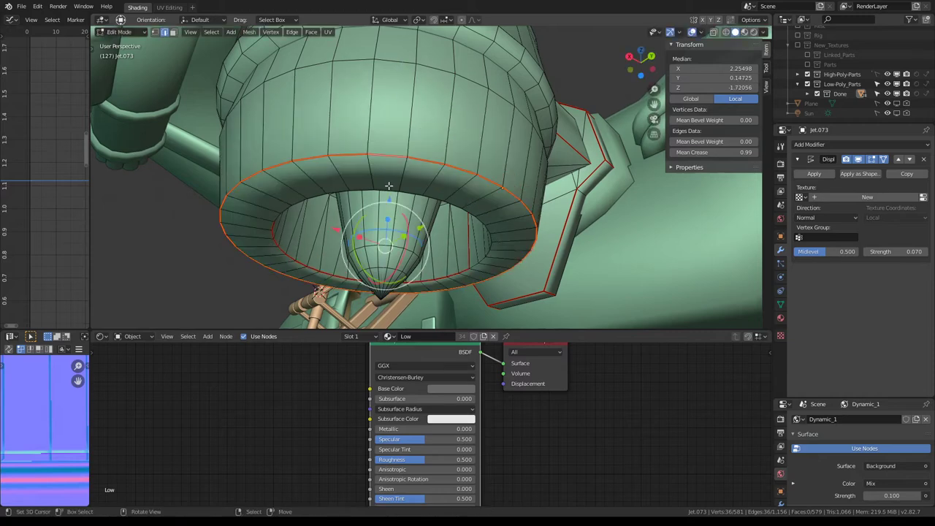
key("s")
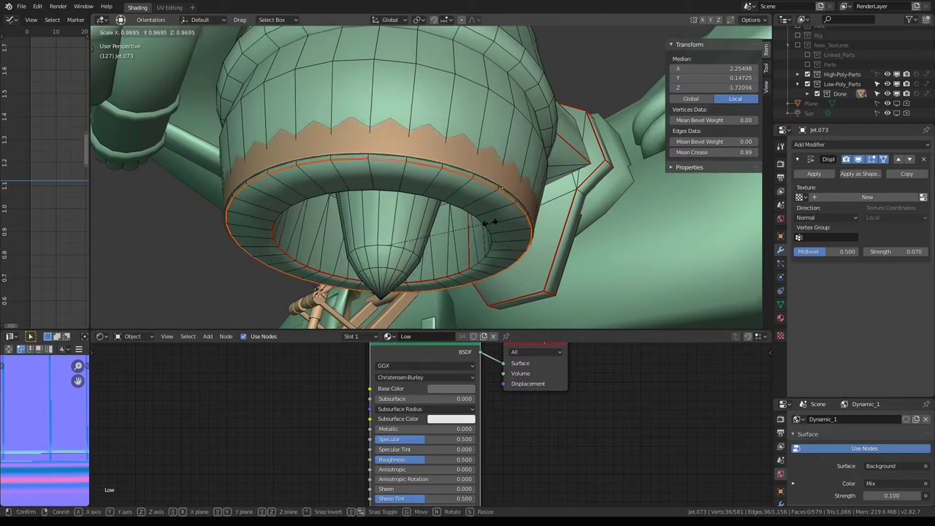
left_click(504, 221)
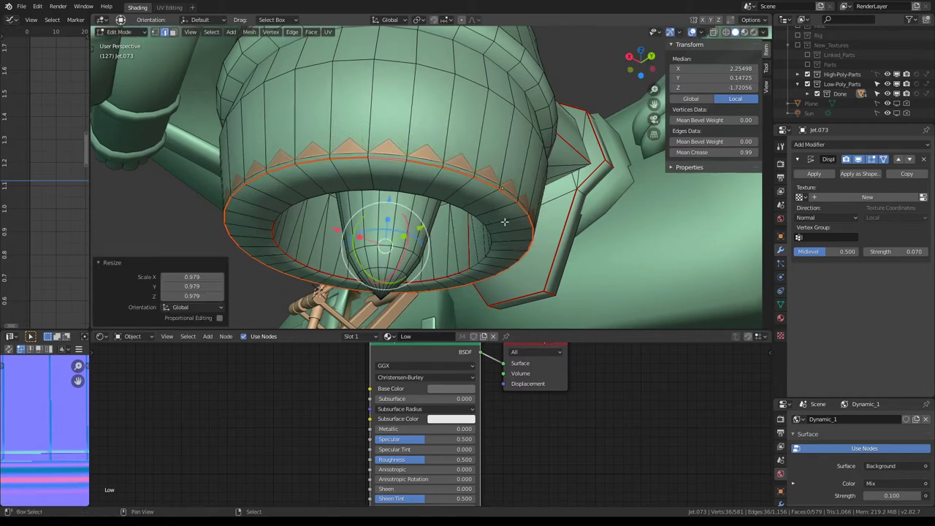
key("g")
key("z")
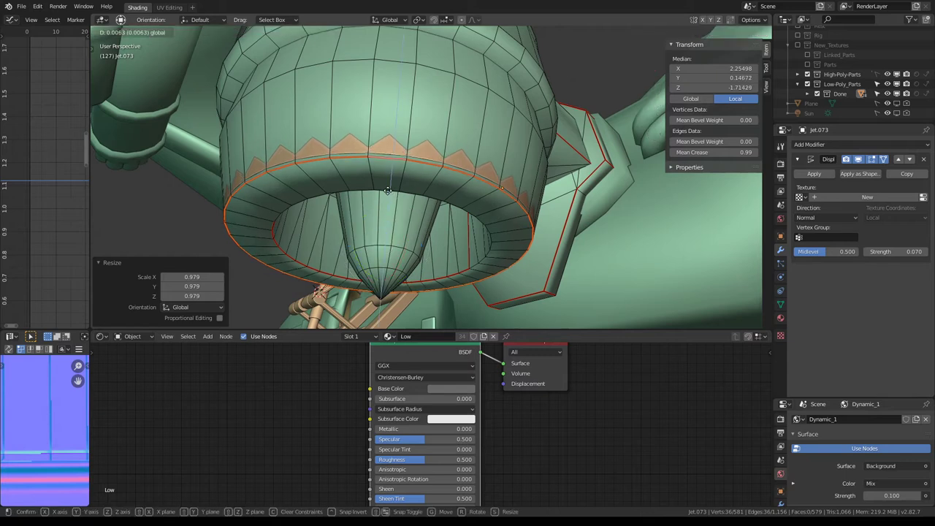
key("Escape")
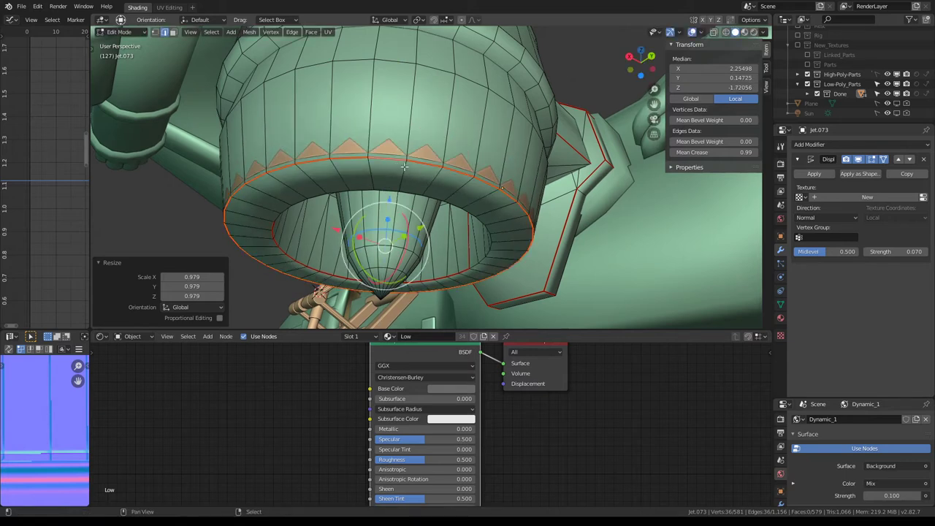
key("s")
left_click(535, 224)
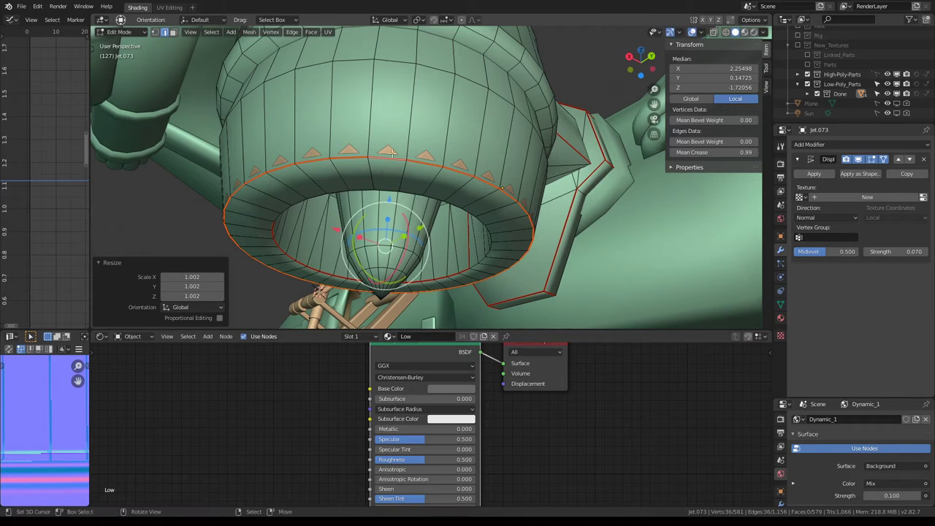
Step: Extrude the rim 0.028 along Z and flare it to 1.010 scale
key("e")
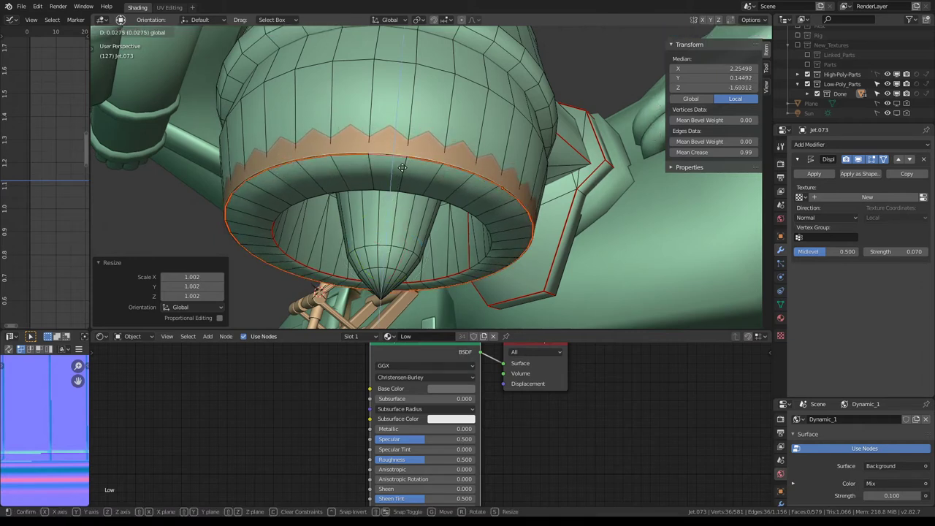
left_click(484, 188)
key("s")
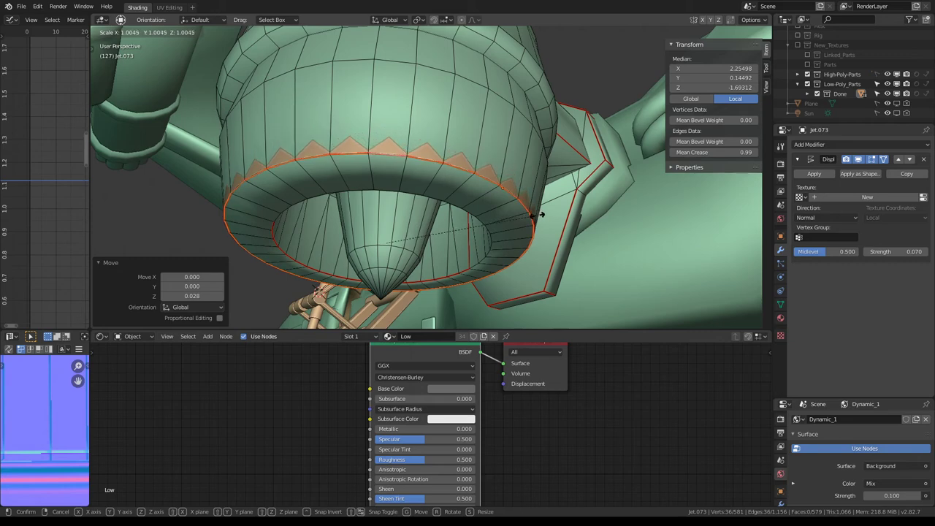
left_click(546, 220)
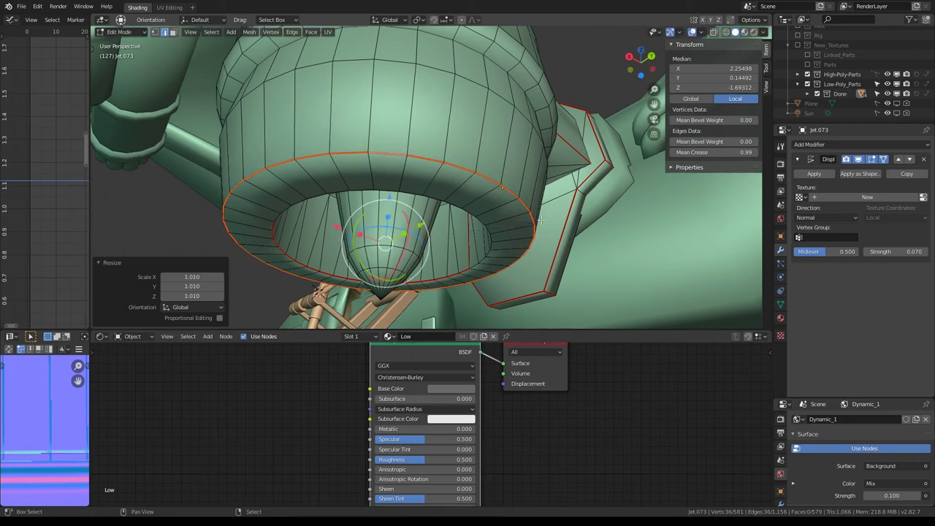
mouse_move(546, 221)
middle_mouse_down()
mouse_move(454, 172)
mouse_move(441, 132)
mouse_move(455, 178)
mouse_move(450, 126)
middle_mouse_up()
scroll(440, 132, "down", 4)
Step: Return to Object Mode, select body piece Jet.067, then pick the green Jet.065 panel
key("Tab")
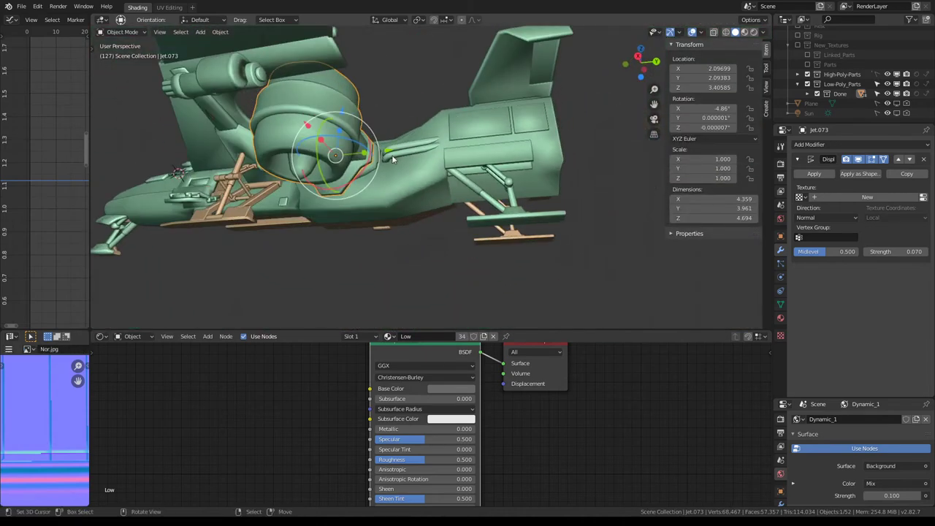
left_click(393, 158)
scroll(414, 132, "up", 3)
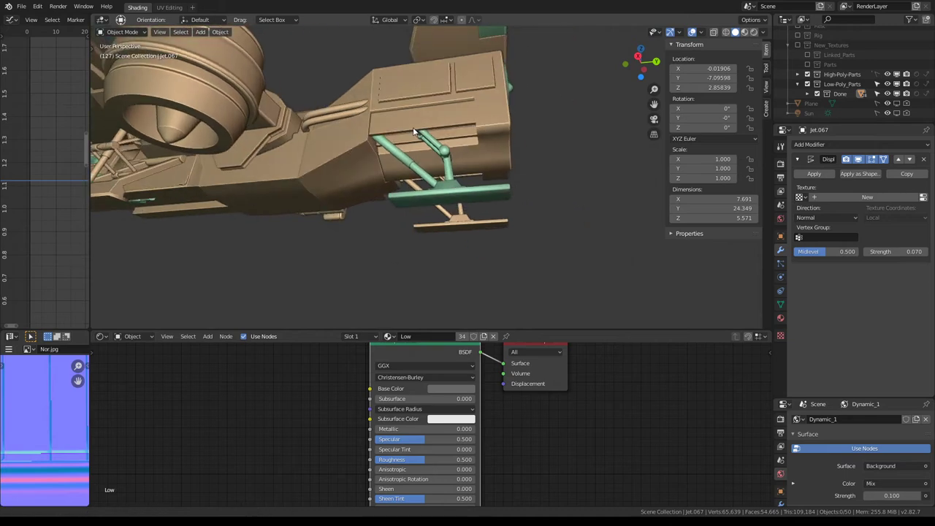
mouse_move(414, 132)
middle_mouse_down()
mouse_move(423, 138)
mouse_move(355, 156)
mouse_move(429, 163)
mouse_move(420, 149)
mouse_move(455, 142)
mouse_move(467, 213)
middle_mouse_up()
scroll(419, 149, "down", 3)
scroll(467, 213, "up", 3)
left_click(385, 205)
mouse_move(385, 205)
middle_mouse_down()
mouse_move(366, 174)
mouse_move(374, 167)
middle_mouse_up()
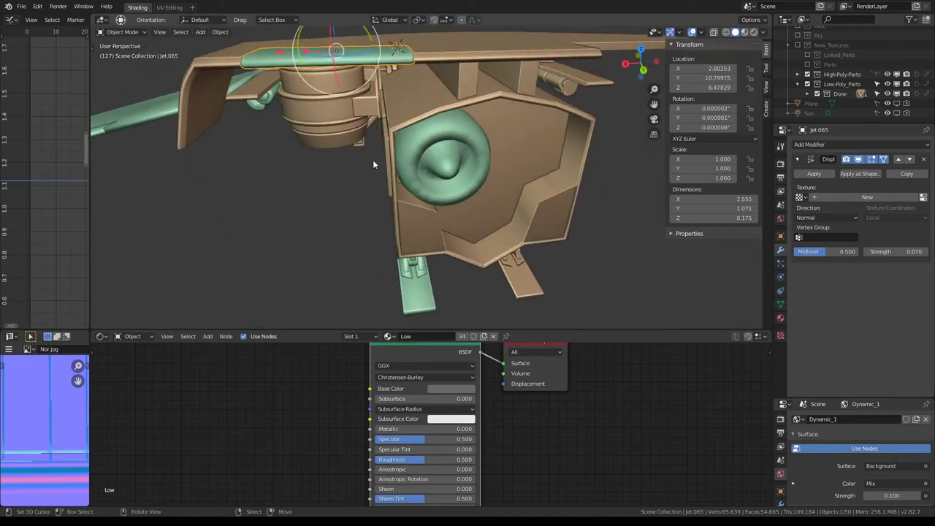
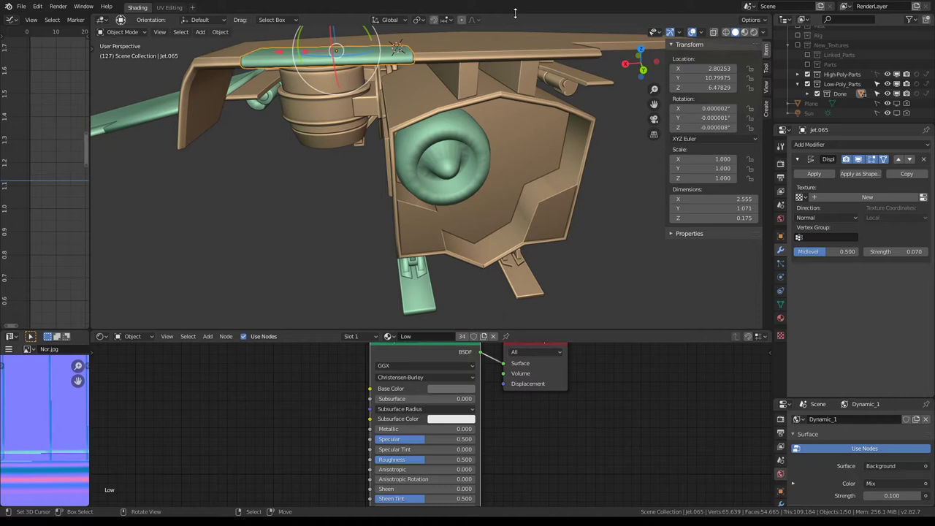
Step: Select the Jet.077 window pane, cancelling the accidental move
mouse_move(441, 214)
middle_mouse_down()
mouse_move(595, 137)
mouse_move(427, 167)
mouse_move(333, 162)
middle_mouse_up()
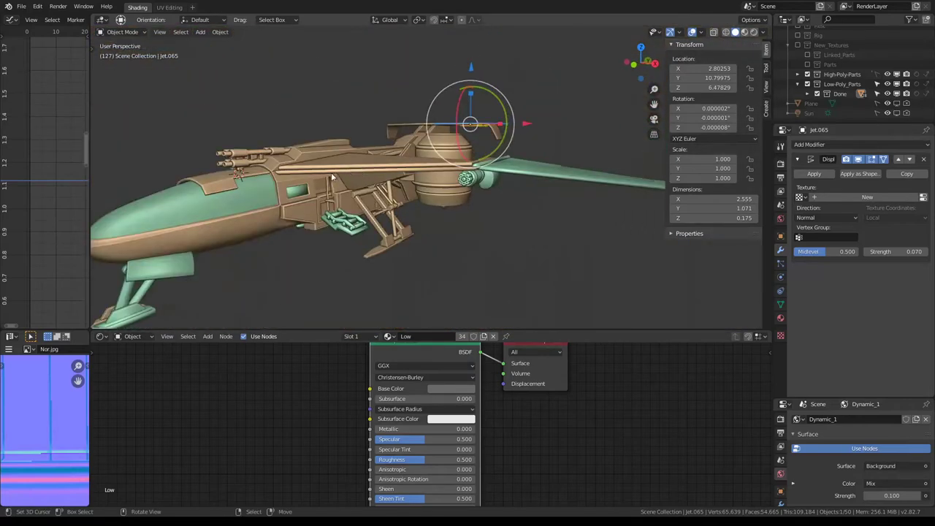
scroll(333, 162, "up", 5)
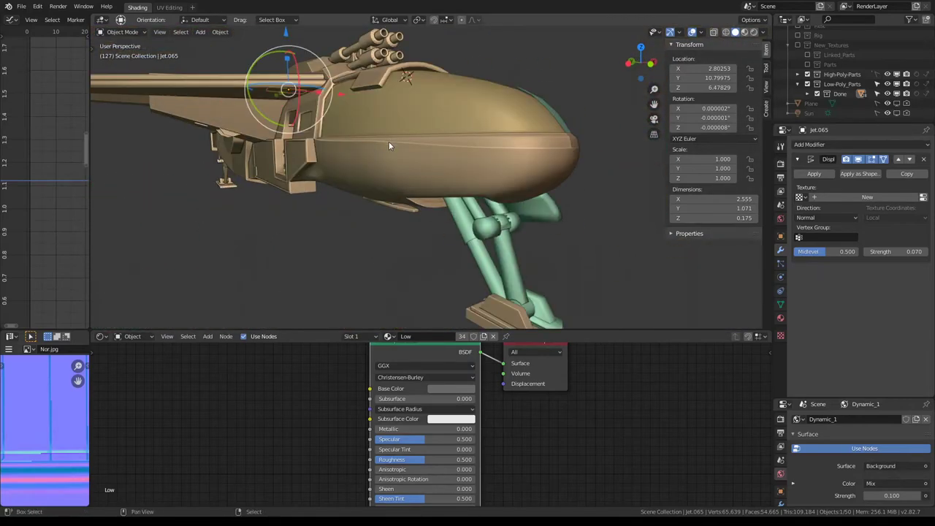
scroll(389, 141, "up", 5)
scroll(377, 175, "up", 2)
scroll(378, 175, "up", 3)
left_click(403, 170)
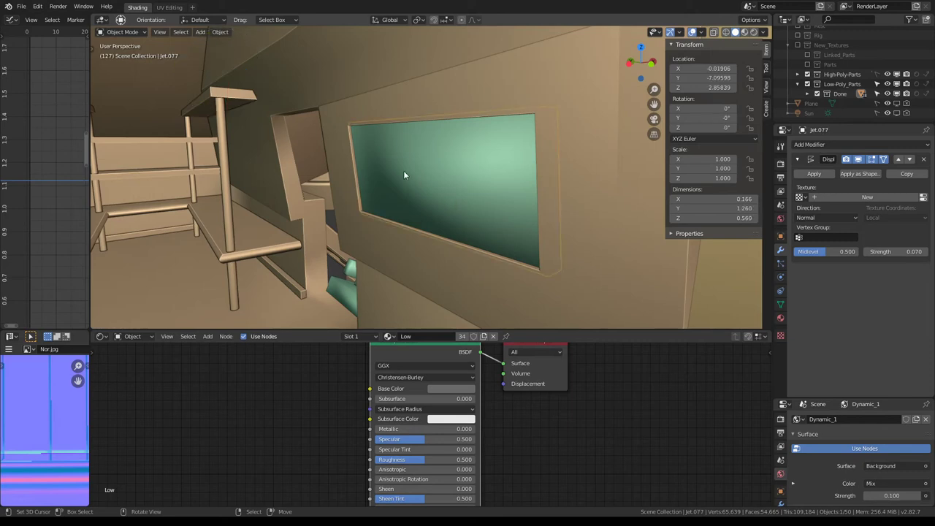
key("g")
key("Escape")
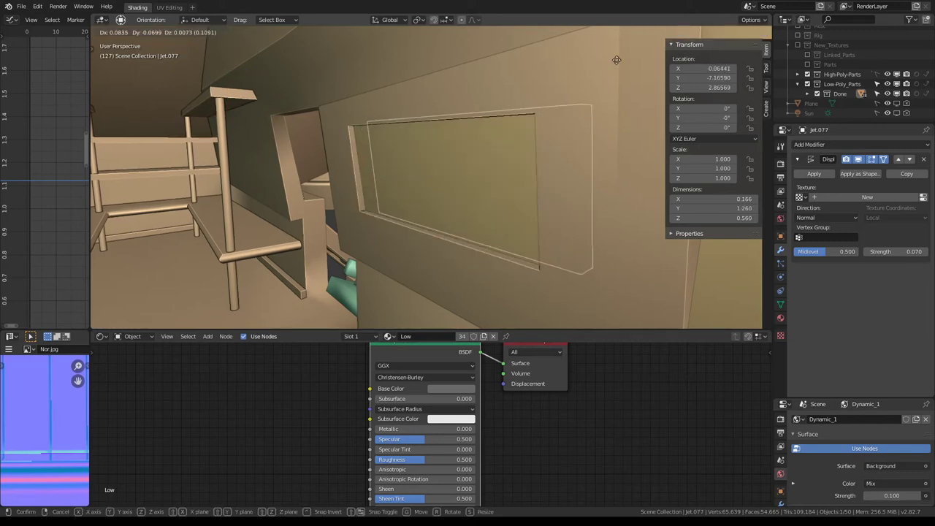
Step: In Edit Mode face select, delete the pane's extra geometry, leaving one four-vertex face
key("Tab")
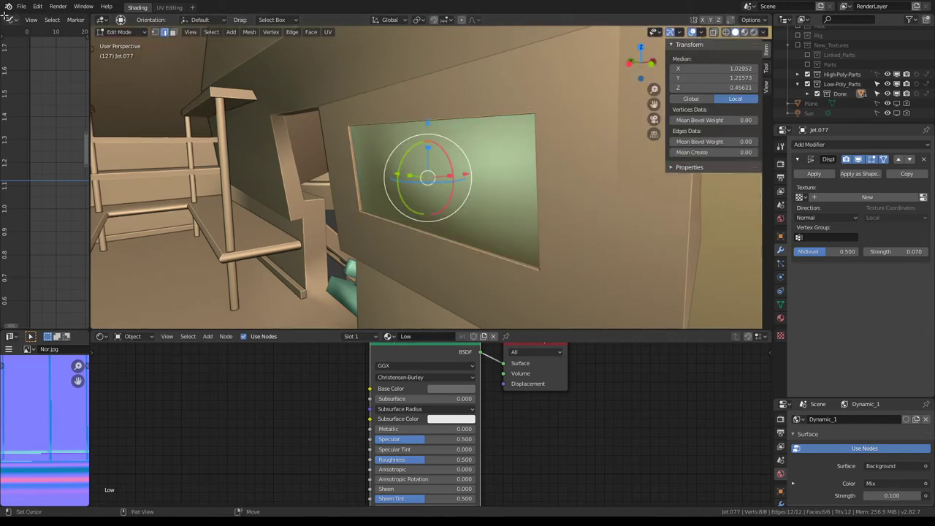
left_click(172, 32)
left_click(497, 179)
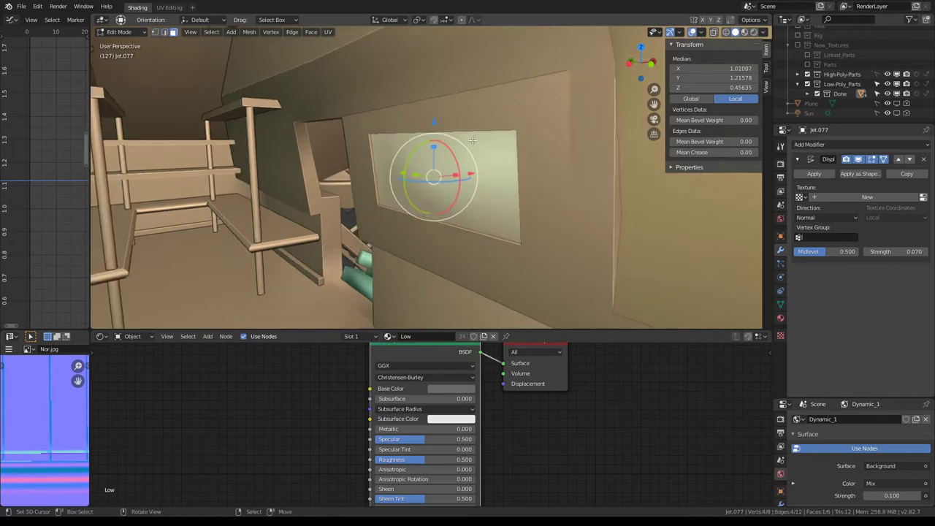
middle_click_drag(497, 180, 387, 175)
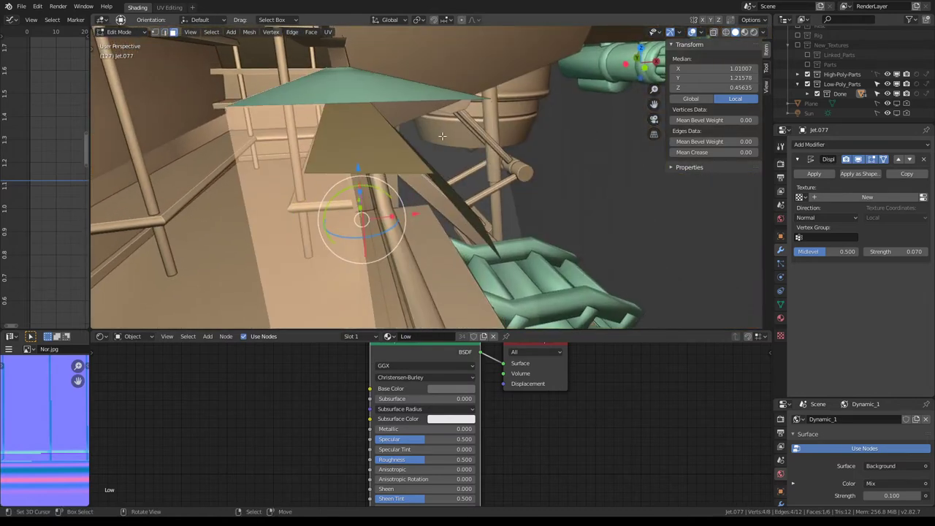
middle_click_drag(442, 136, 436, 125)
key("x")
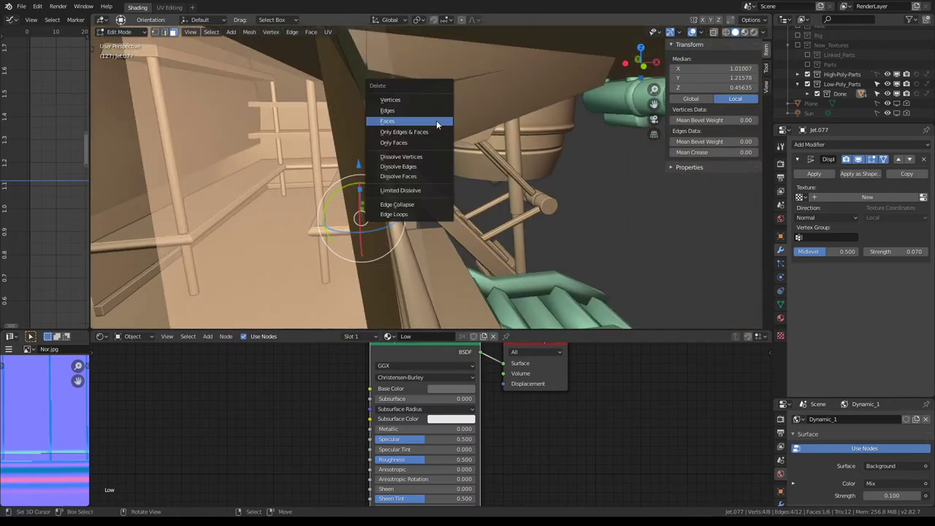
left_click(390, 99)
mouse_move(390, 99)
middle_mouse_down()
mouse_move(357, 84)
mouse_move(419, 179)
mouse_move(459, 187)
middle_mouse_up()
left_click(356, 84)
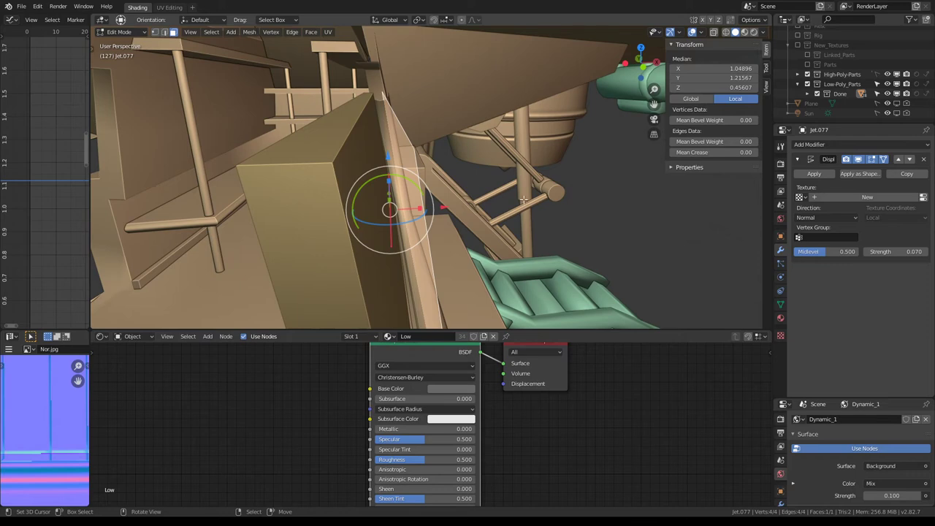
scroll(523, 199, "up", 3)
scroll(523, 199, "up", 3)
key("Tab")
Step: Move the Jet.075 part to a new location
scroll(432, 158, "down", 6)
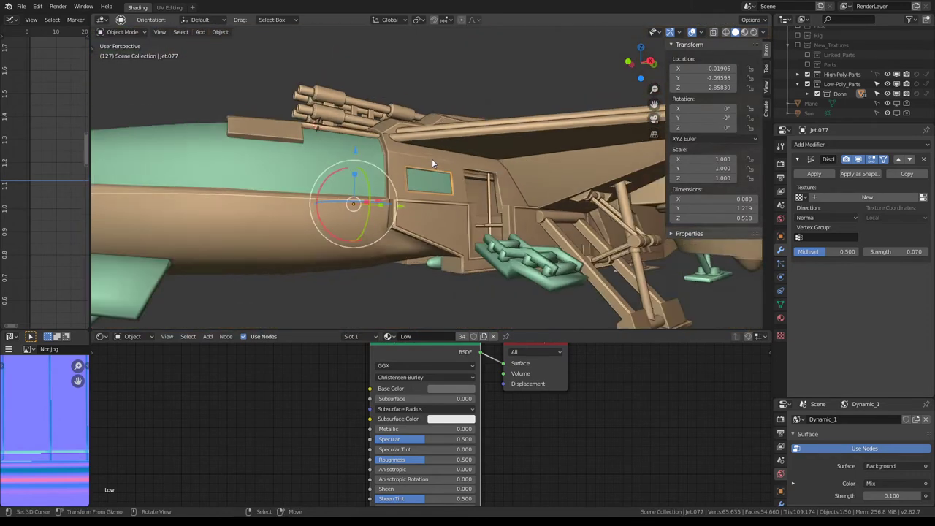
mouse_move(431, 158)
middle_mouse_down()
mouse_move(498, 121)
mouse_move(440, 171)
middle_mouse_up()
left_click(440, 171)
key("KP_Decimal")
key("g")
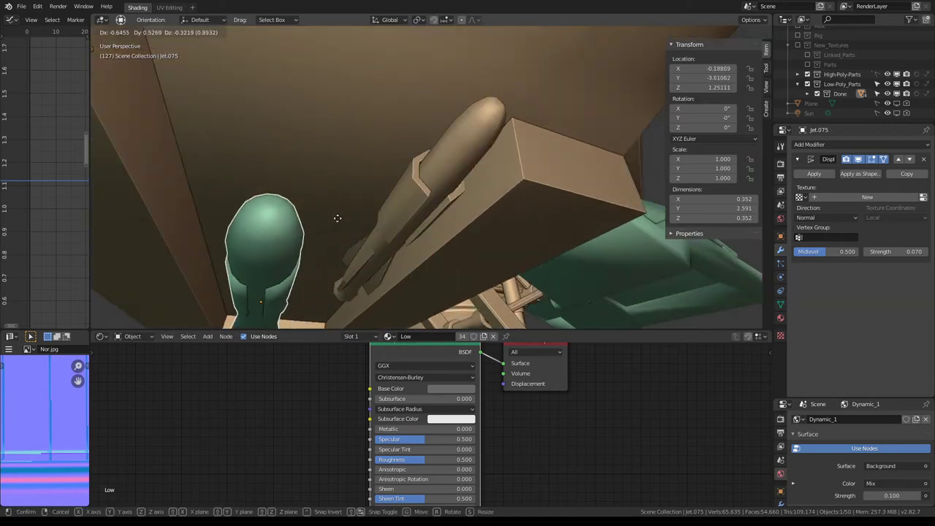
left_click(336, 218)
Step: Unhide all of the jet's hidden parts with Alt+H and clear the selection
mouse_move(337, 217)
middle_mouse_down()
mouse_move(328, 217)
mouse_move(327, 181)
middle_mouse_up()
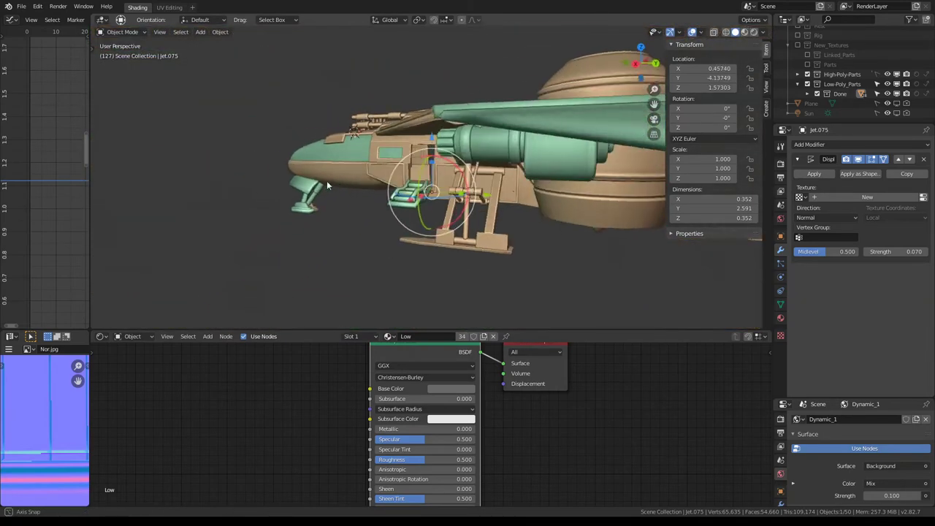
mouse_move(327, 180)
middle_mouse_down()
mouse_move(418, 172)
mouse_move(403, 141)
mouse_move(377, 147)
middle_mouse_up()
scroll(418, 172, "up", 2)
scroll(417, 172, "up", 1)
scroll(418, 173, "down", 3)
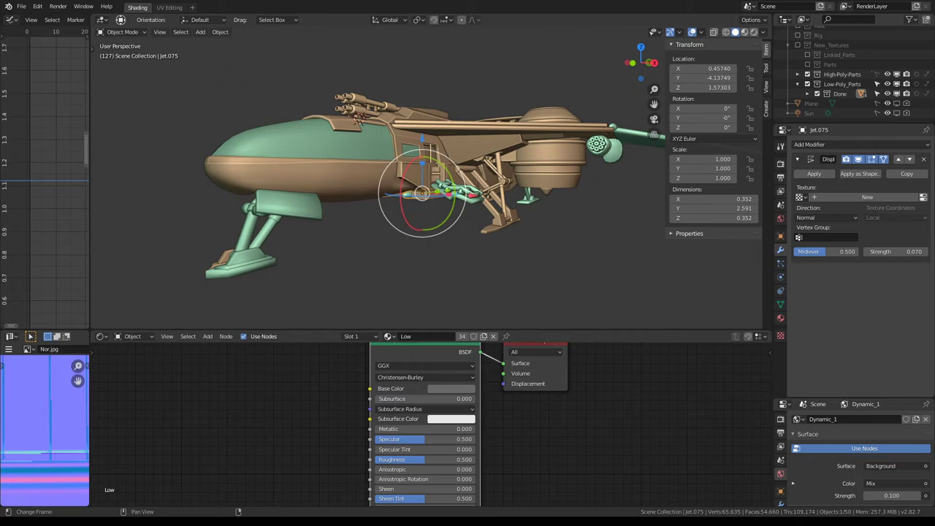
middle_click_drag(321, 126, 308, 73)
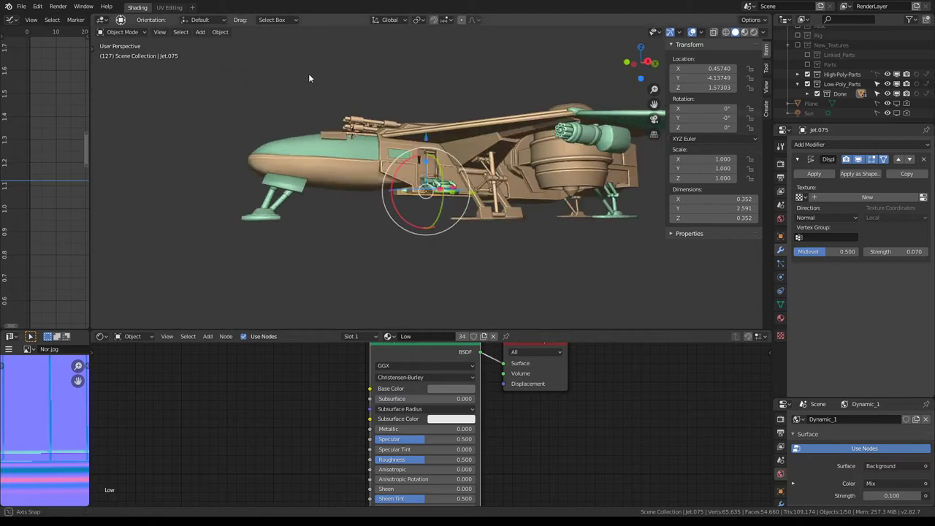
key("alt+h")
left_click(333, 102)
Step: Select the Jet.067 body and show its mesh data properties with the empty vertex group list
scroll(454, 145, "up", 5)
scroll(454, 137, "up", 4)
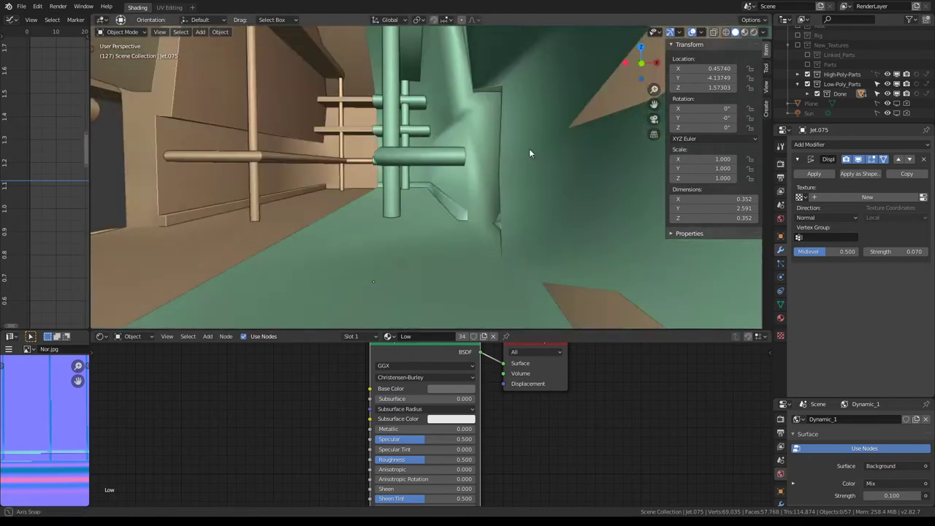
scroll(529, 148, "up", 3)
mouse_move(467, 129)
middle_mouse_down()
mouse_move(438, 172)
mouse_move(463, 153)
mouse_move(423, 168)
mouse_move(344, 159)
mouse_move(449, 228)
middle_mouse_up()
left_click(434, 176)
scroll(423, 168, "down", 8)
scroll(360, 155, "down", 3)
left_click(780, 304)
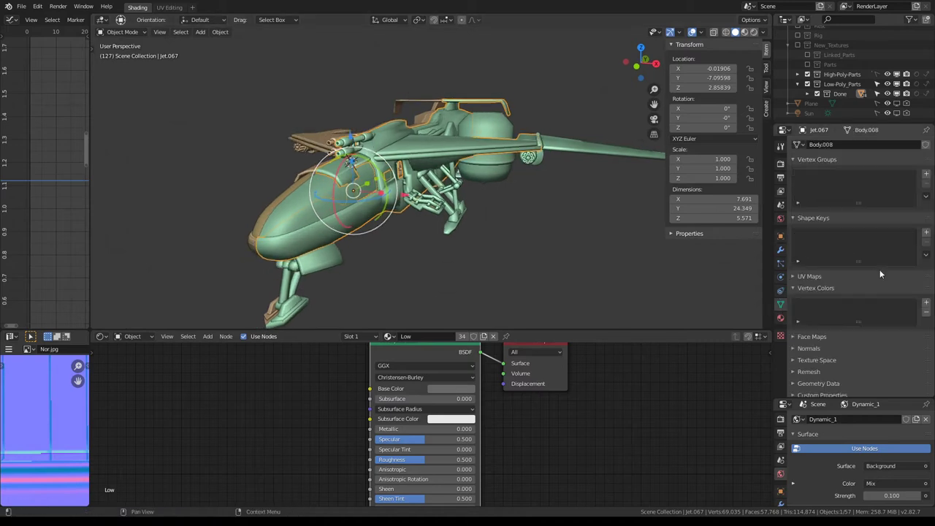
Step: Hide the High-Poly-Parts collection in the Outliner
left_click(807, 75)
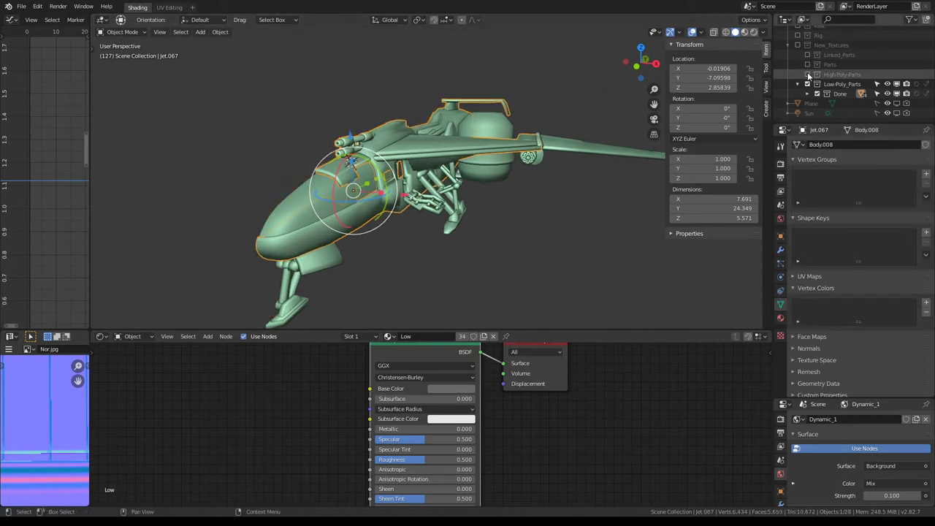
middle_click_drag(379, 161, 433, 109)
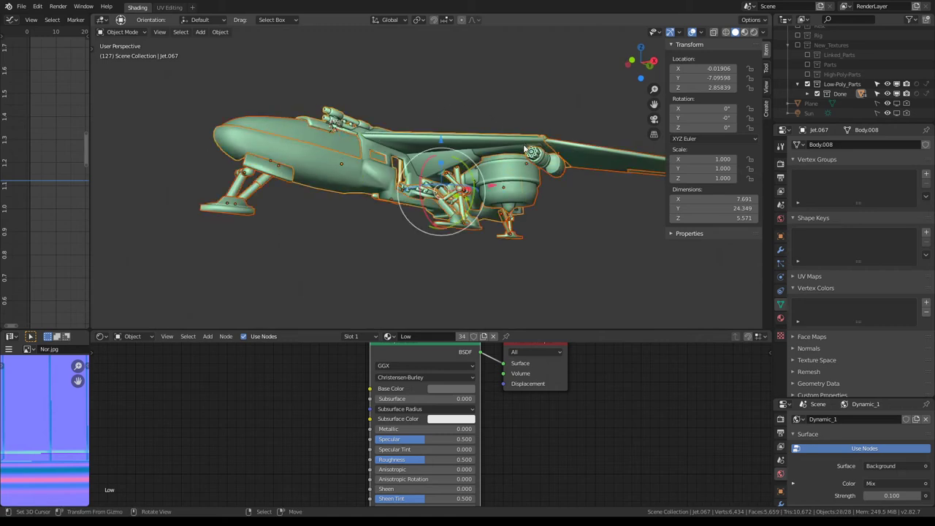
middle_click_drag(525, 149, 453, 135)
Step: Add a new vertex group to the body through F3 search, then select landing flaps.005
key("F3")
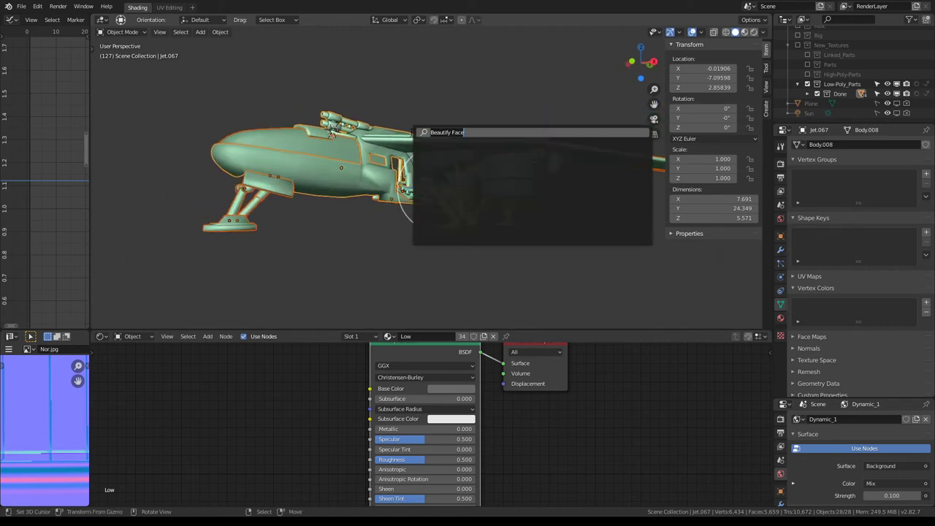
type("vers")
type("er")
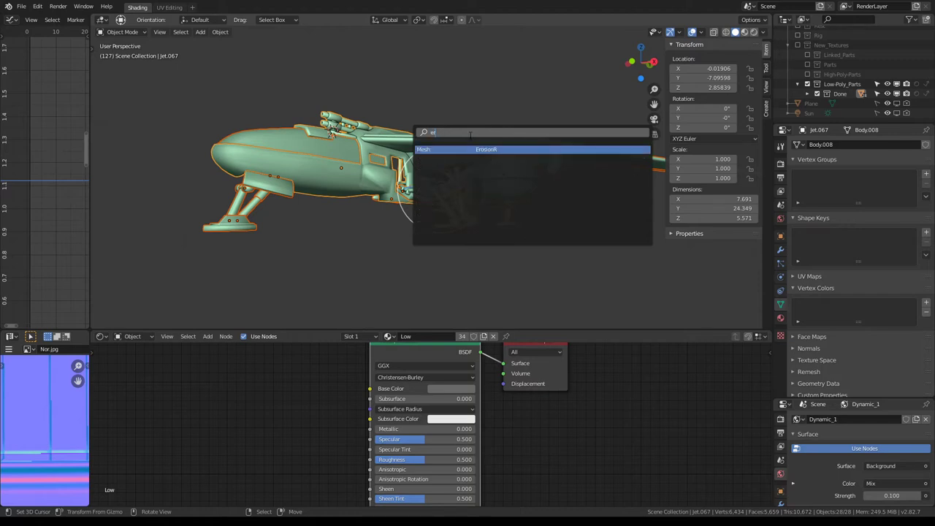
type("v")
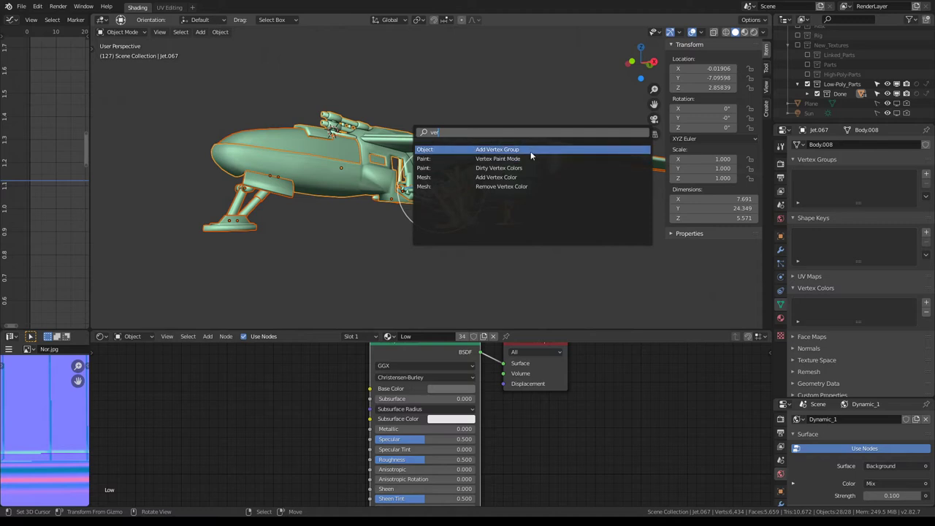
key("Return")
left_click(284, 186)
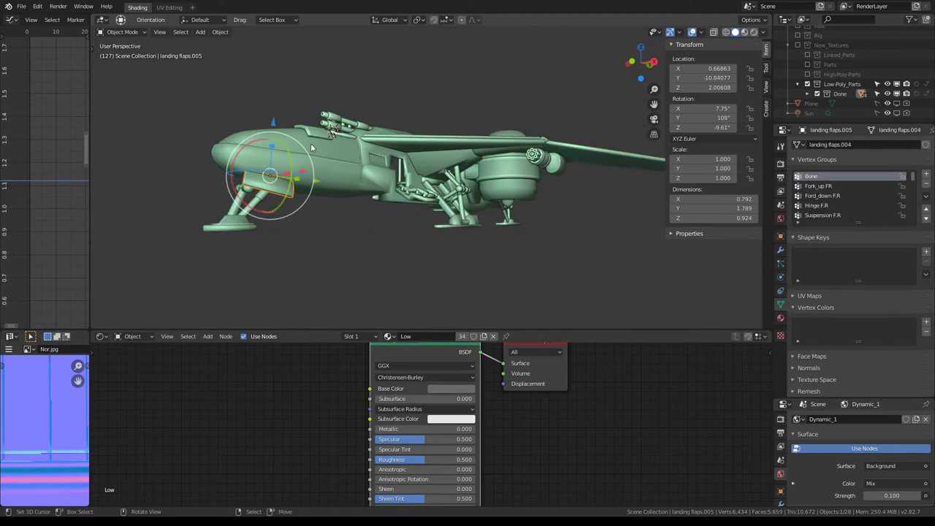
Step: Scroll through landing flaps.005's vertex groups and open the Vertex Group Specials menu
scroll(929, 185, "down", 2)
scroll(930, 186, "down", 2)
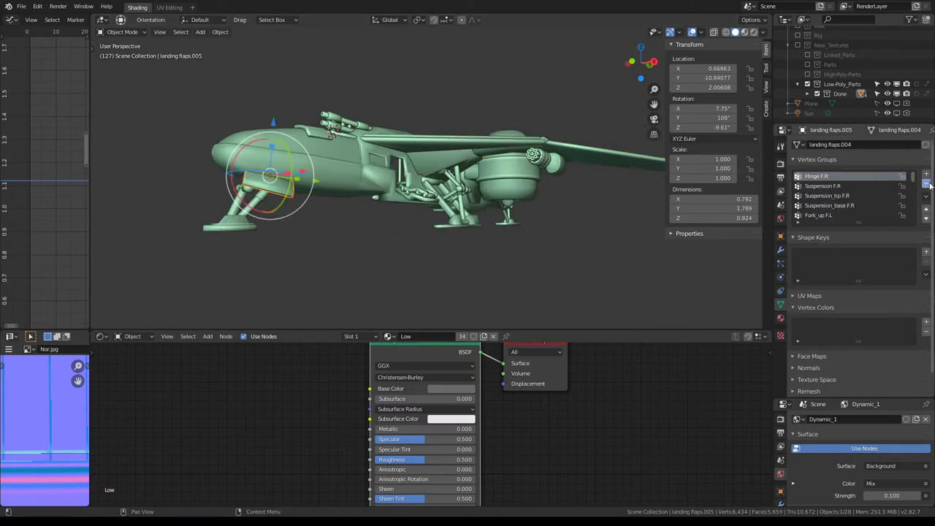
scroll(929, 185, "down", 2)
scroll(929, 185, "down", 2)
scroll(929, 186, "down", 2)
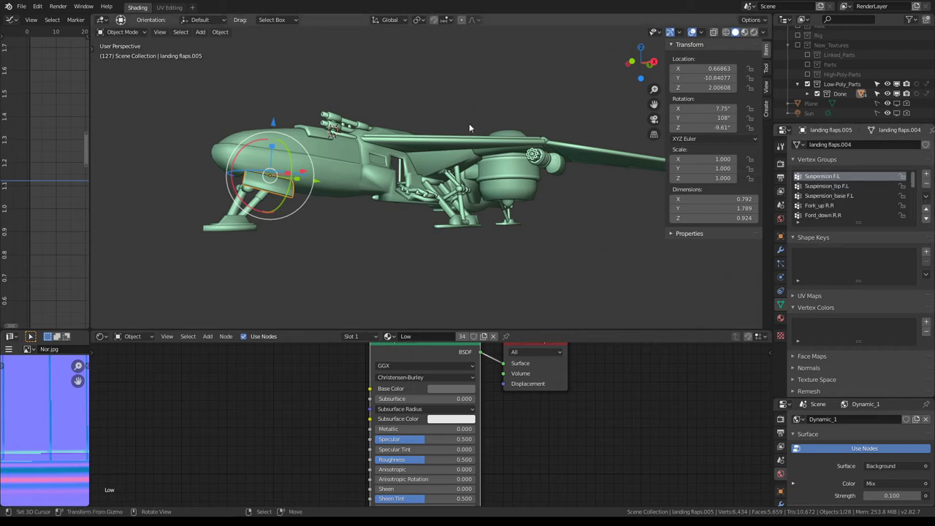
mouse_move(468, 120)
middle_mouse_down()
mouse_move(481, 141)
mouse_move(363, 125)
mouse_move(514, 173)
mouse_move(482, 121)
middle_mouse_up()
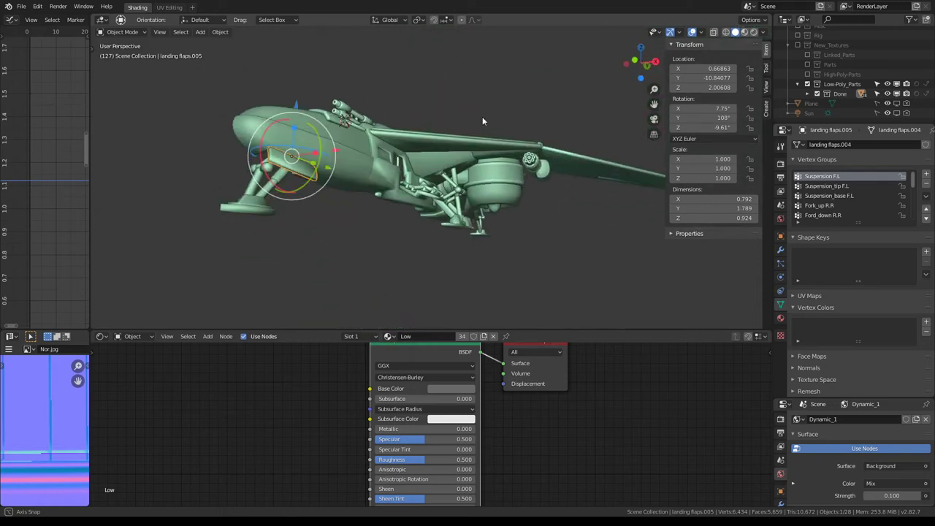
mouse_move(482, 121)
middle_mouse_down()
mouse_move(552, 139)
mouse_move(456, 121)
mouse_move(444, 128)
mouse_move(461, 116)
mouse_move(501, 131)
mouse_move(497, 151)
mouse_move(502, 142)
middle_mouse_up()
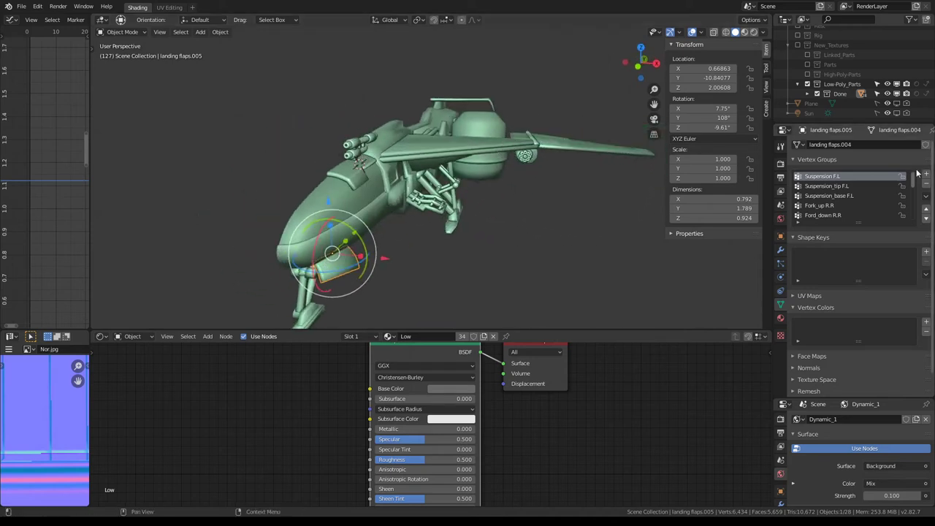
left_click(926, 198)
Step: Select the fuselage and bring up command search showing 'Add Vertex Group'
scroll(400, 158, "down", 3)
middle_click_drag(399, 158, 416, 168)
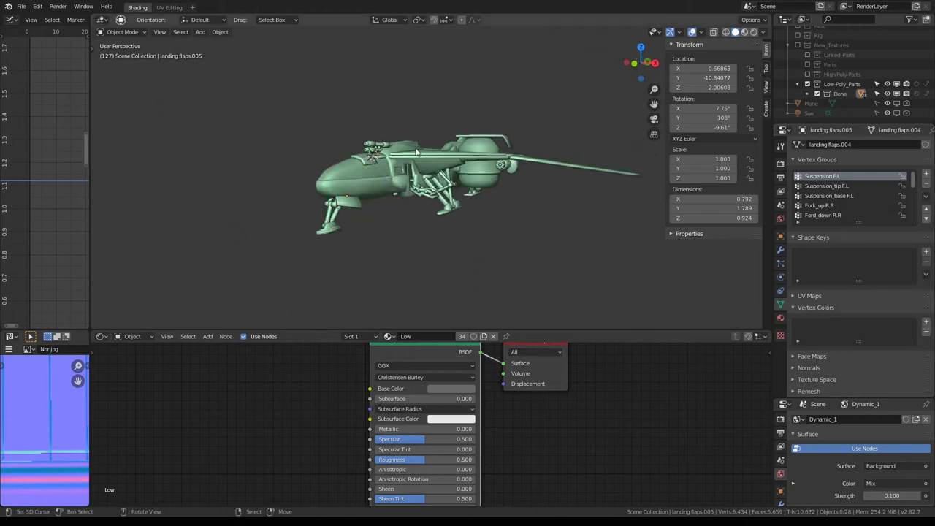
left_click(431, 190)
scroll(438, 146, "up", 5)
key("F3")
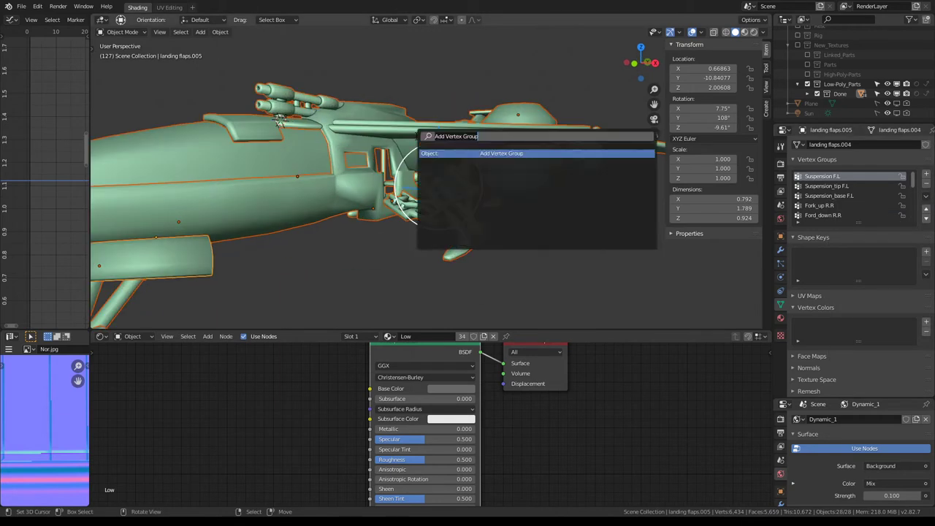
Step: Run Clean Vertex Group on the Active Group subset with limit 0.000
type("fe")
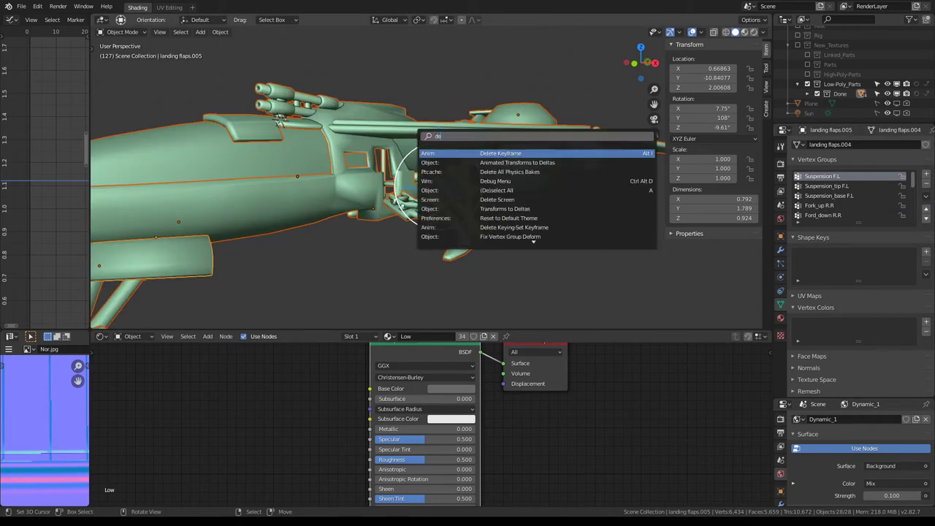
type("let")
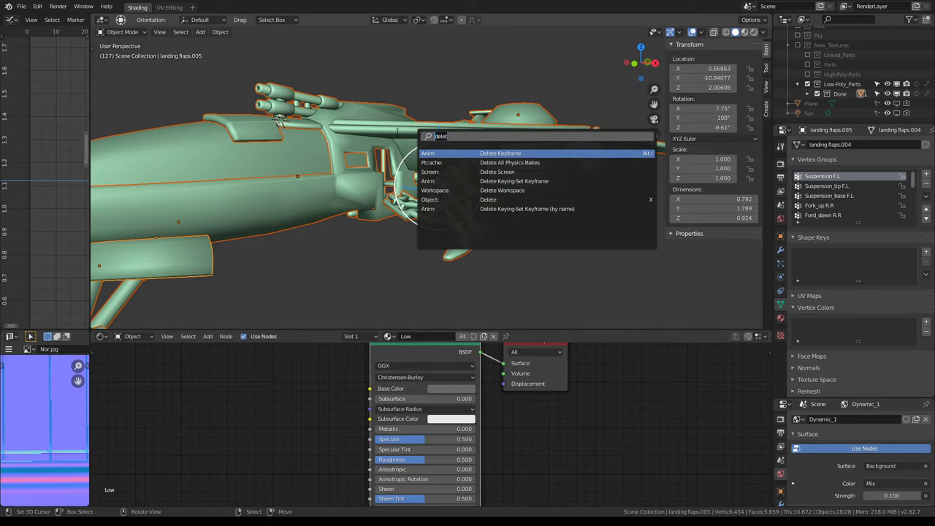
type("verte")
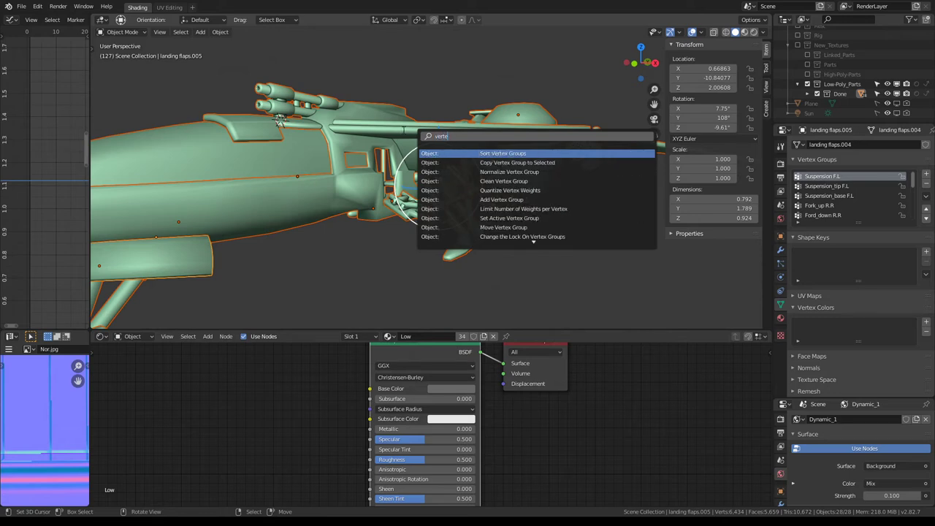
left_click(555, 181)
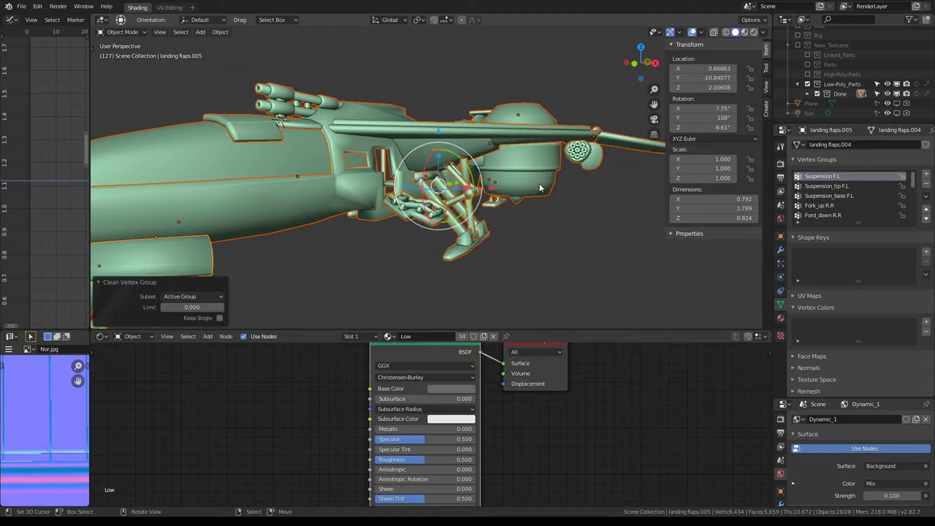
scroll(348, 219, "down", 4)
scroll(348, 219, "down", 2)
Step: Select only the small landing flap and open the Vertex Group Specials menu
left_click(334, 203)
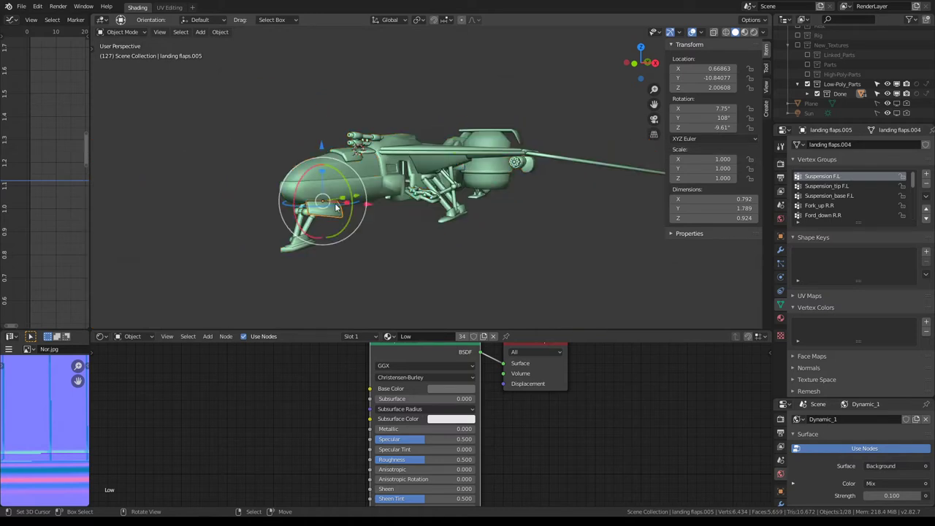
left_click(365, 197)
left_click(329, 208)
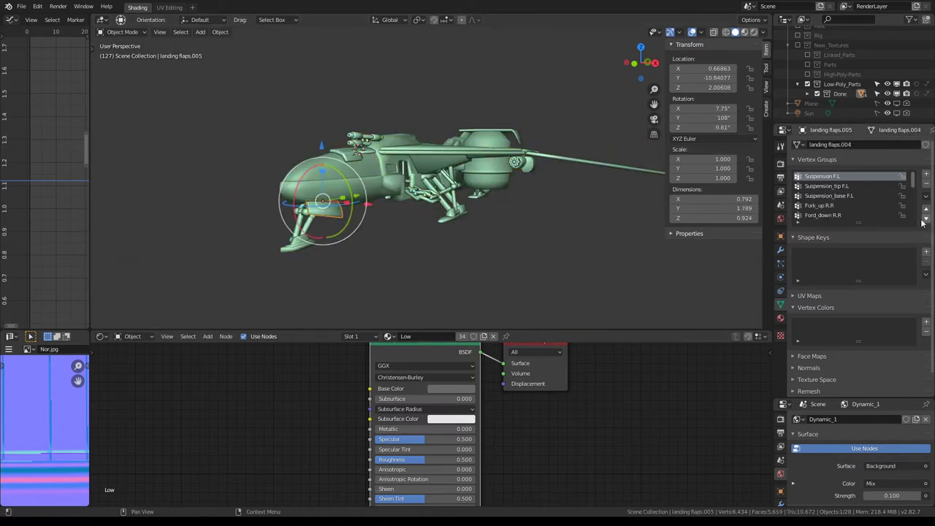
left_click(926, 196)
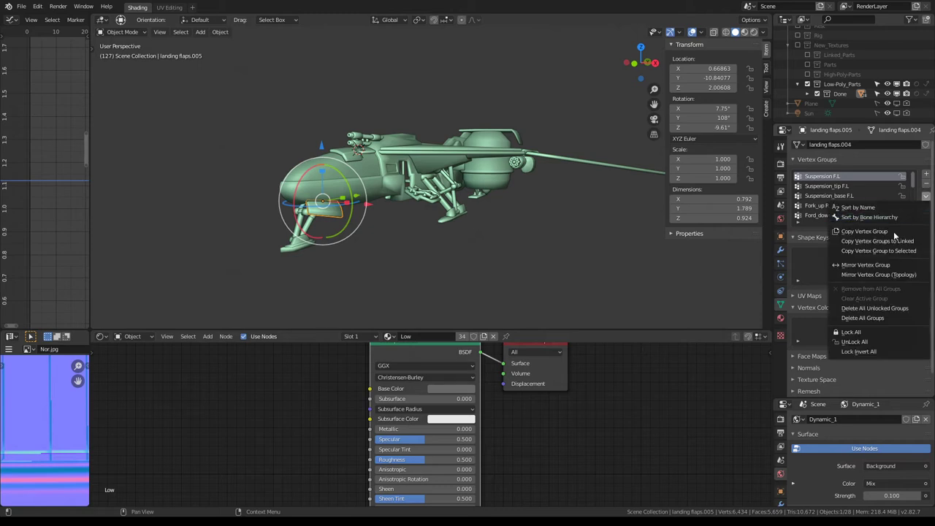
Step: Run Clean Vertex Group twice on the flap's active vertex group
key("F3")
type("Clean Vertex Group")
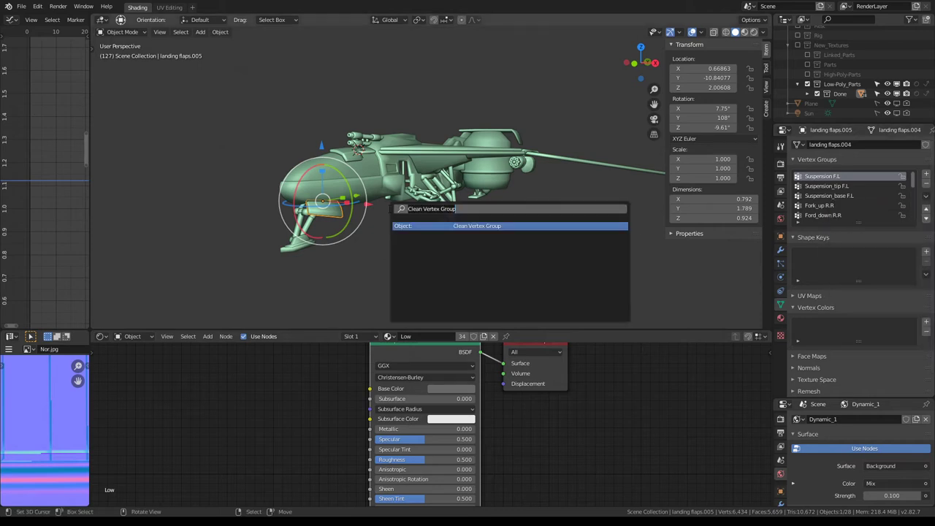
key("Return")
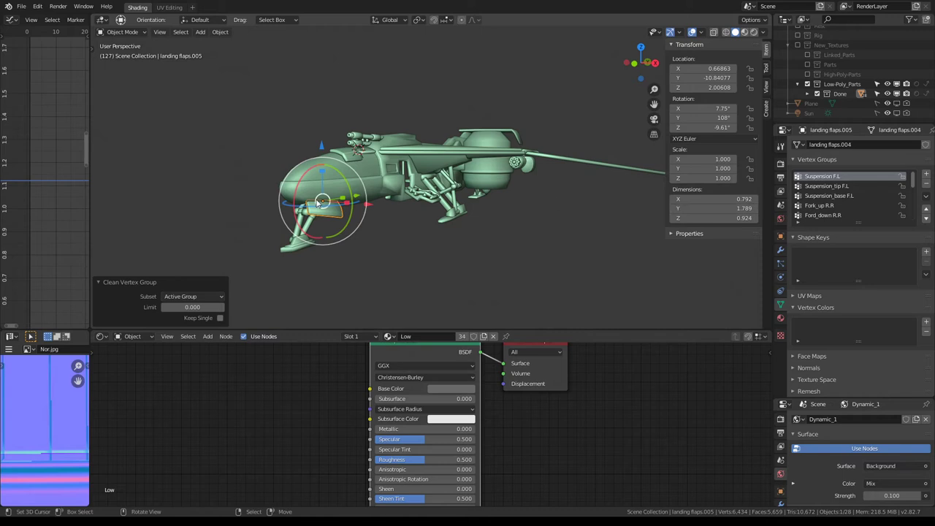
left_click(325, 212)
key("F3")
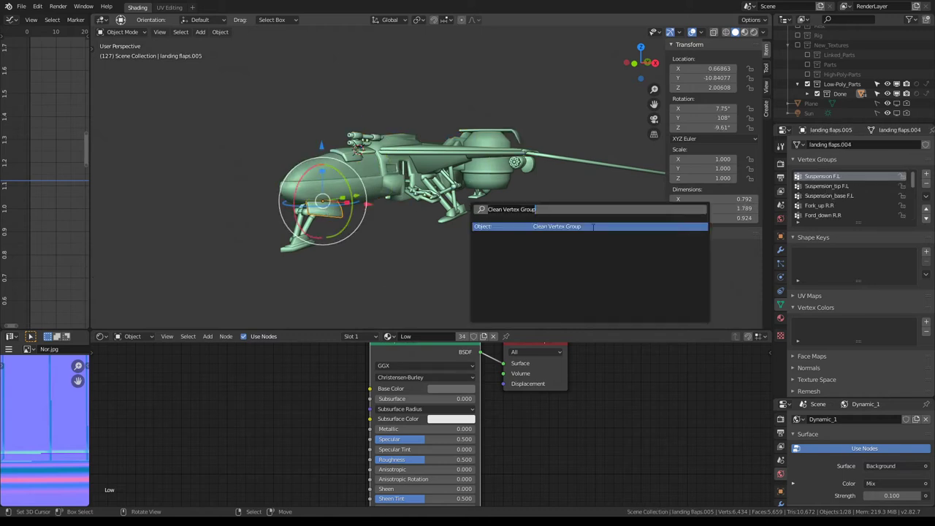
key("Return")
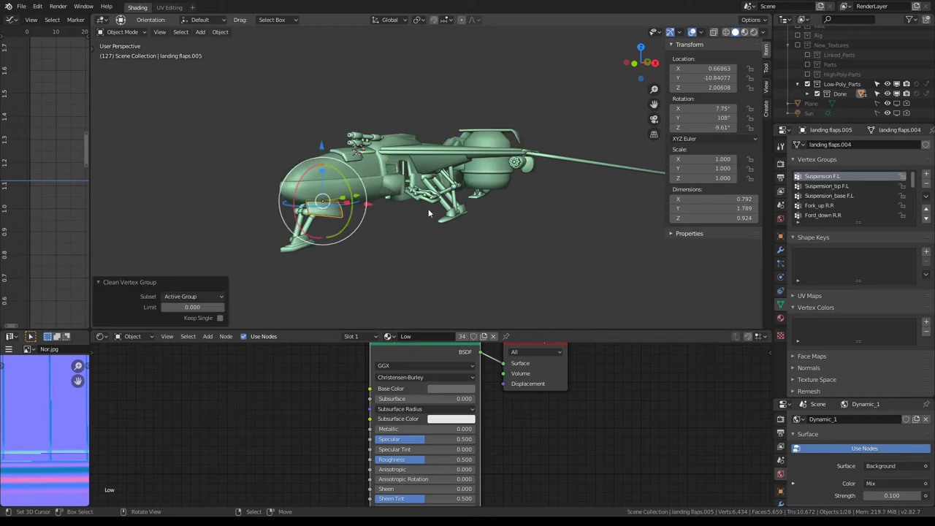
Step: Remove the Suspension F.L, Suspension_tip F.L and Suspension_base F.L vertex groups
key("F3")
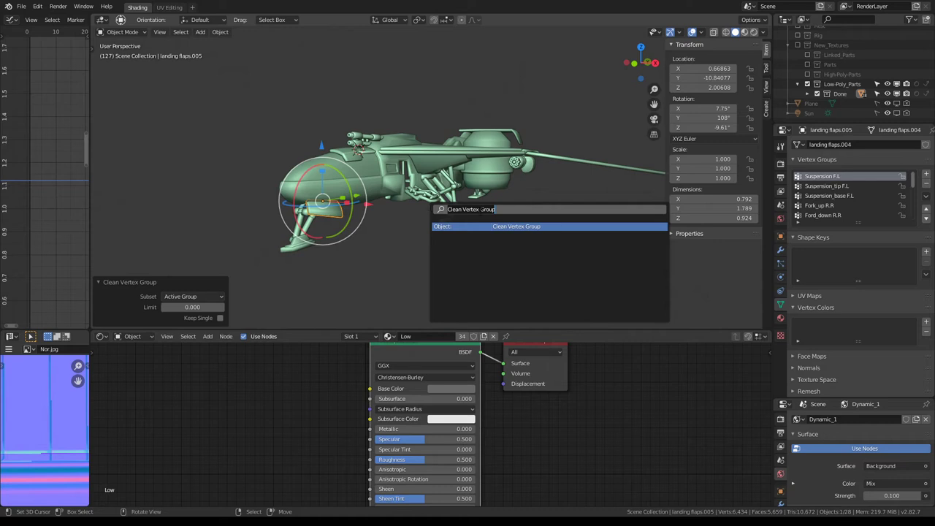
key("BackSpace")
key("BackSpace")
key("BackSpace")
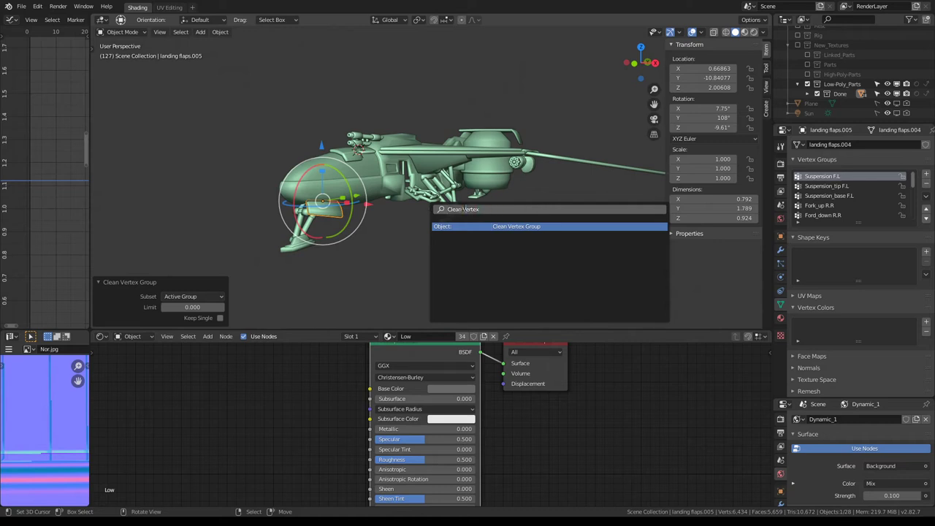
key("BackSpace")
key("BackSpace")
key("BackSpace")
type("v")
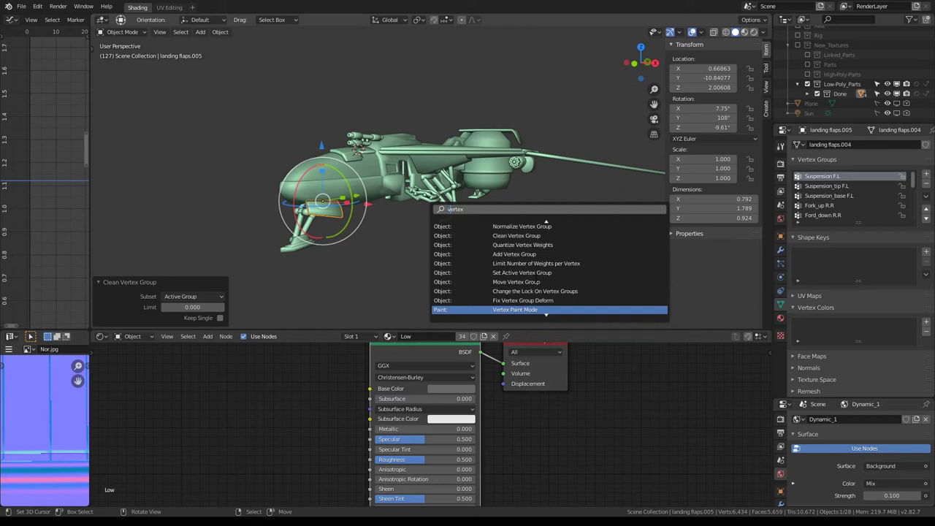
key("Down")
key("Down")
key("Down")
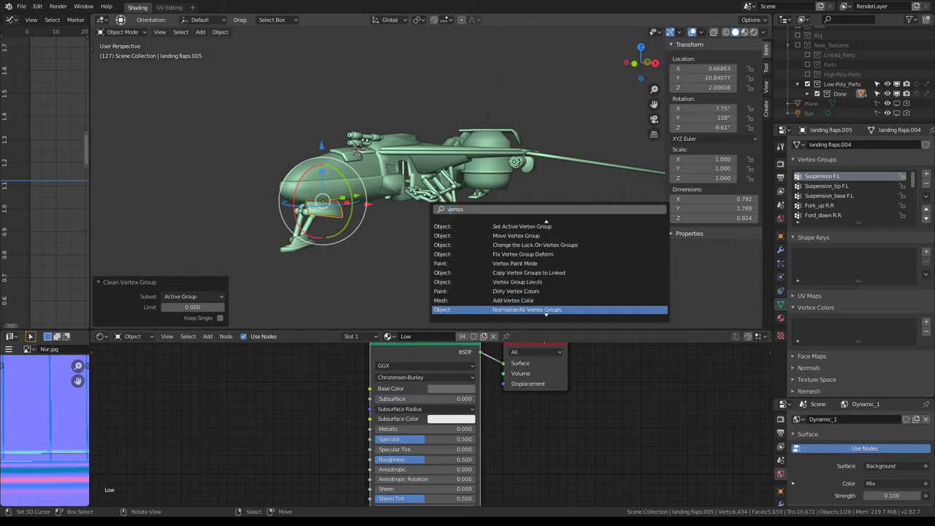
key("Down")
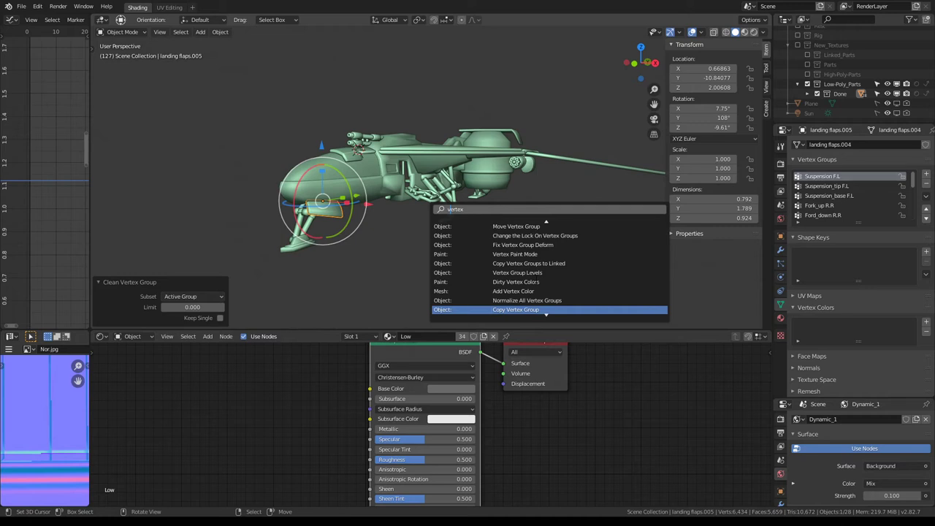
key("Down")
key("Down")
key("Down")
key("Down")
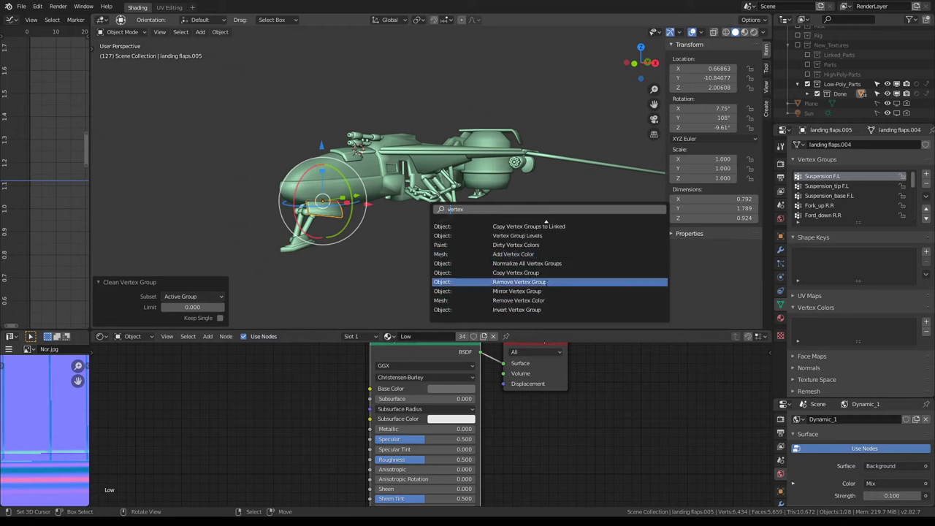
left_click(540, 284)
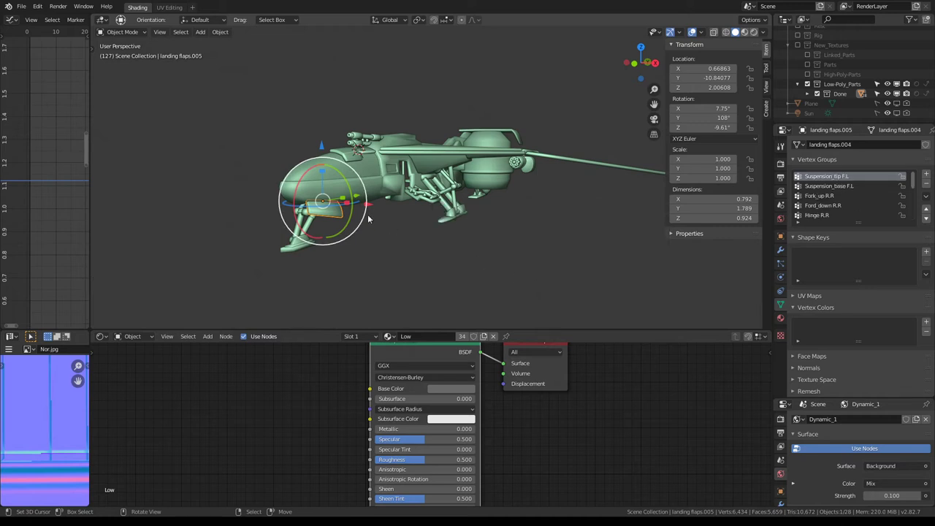
key("F3")
key("Return")
key("F3")
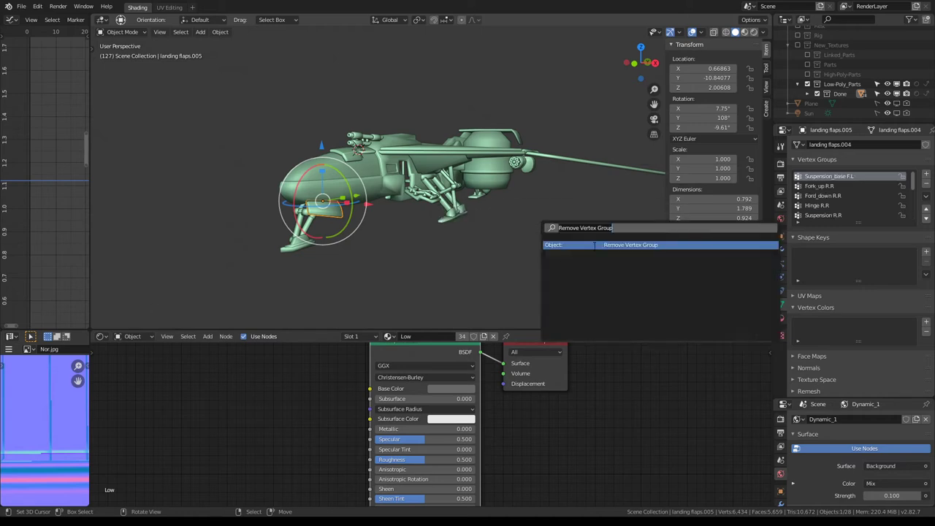
key("Return")
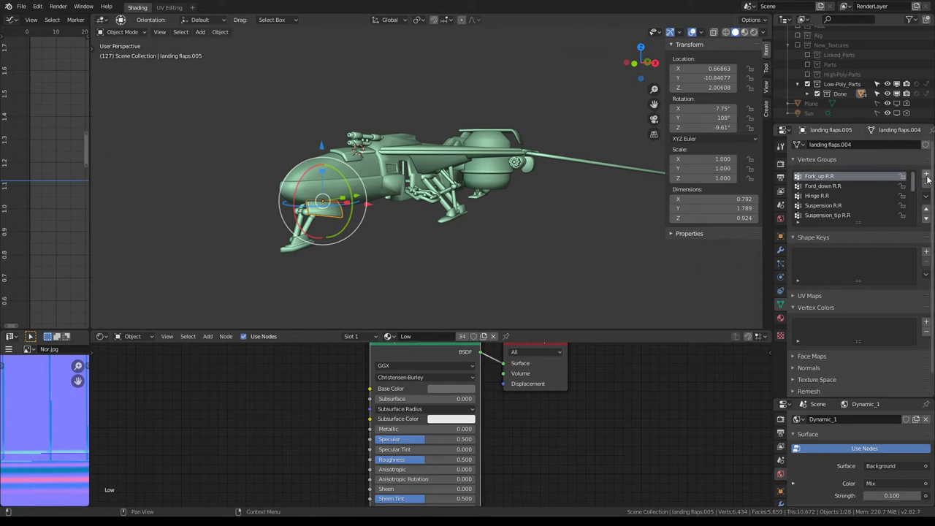
Step: Remove the flap's vertex colours with Remove Vertex Color
key("F3")
key("BackSpace")
key("BackSpace")
key("BackSpace")
type("Remove Vertex Group")
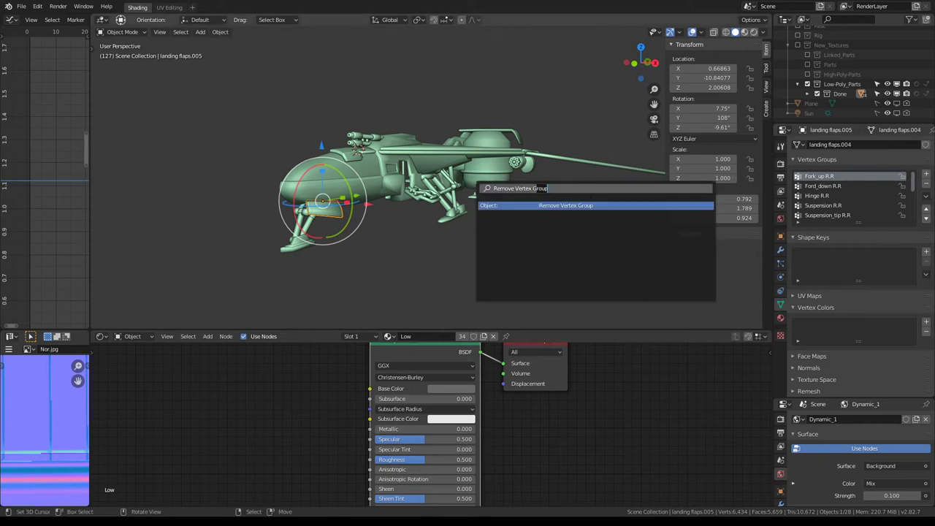
key("BackSpace")
key("BackSpace")
key("BackSpace")
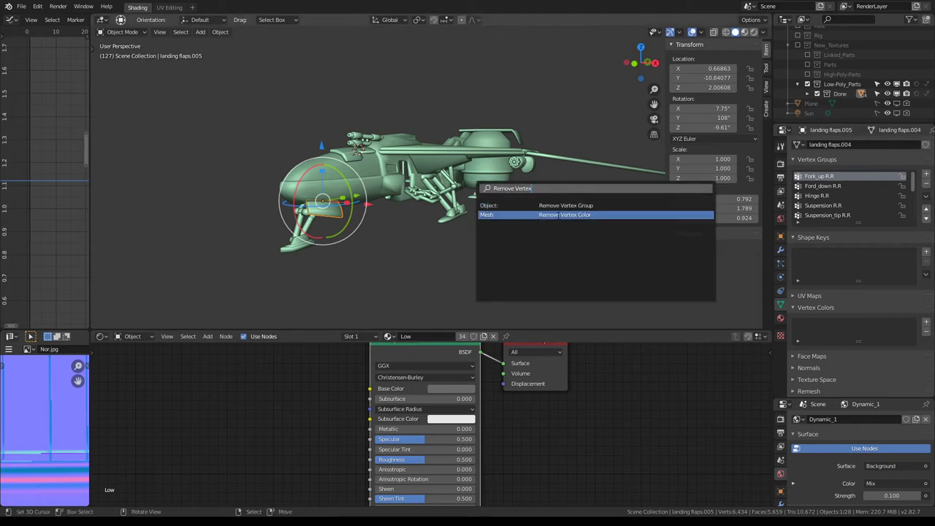
left_click(557, 215)
scroll(458, 178, "down", 1)
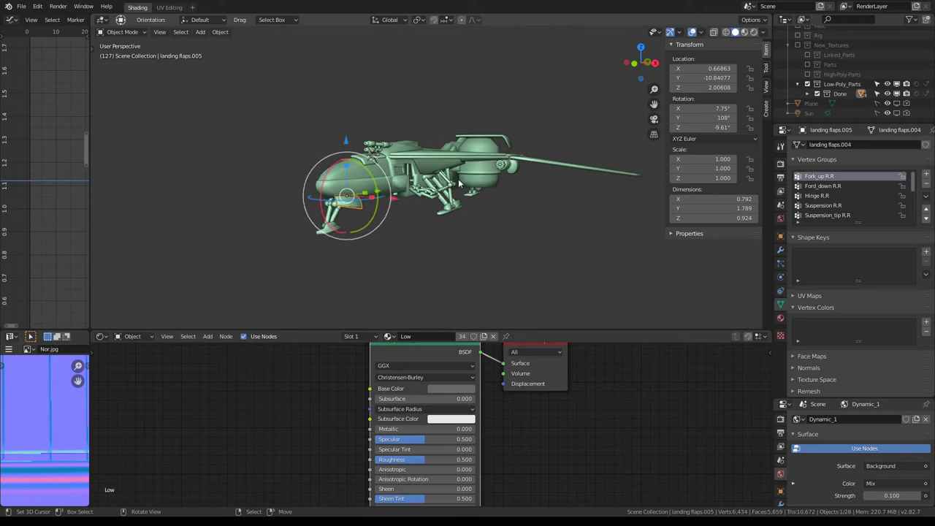
scroll(409, 204, "up", 1)
scroll(394, 217, "up", 2)
Step: Browse the remaining remove commands, then open the Vertex Group Specials menu
key("F3")
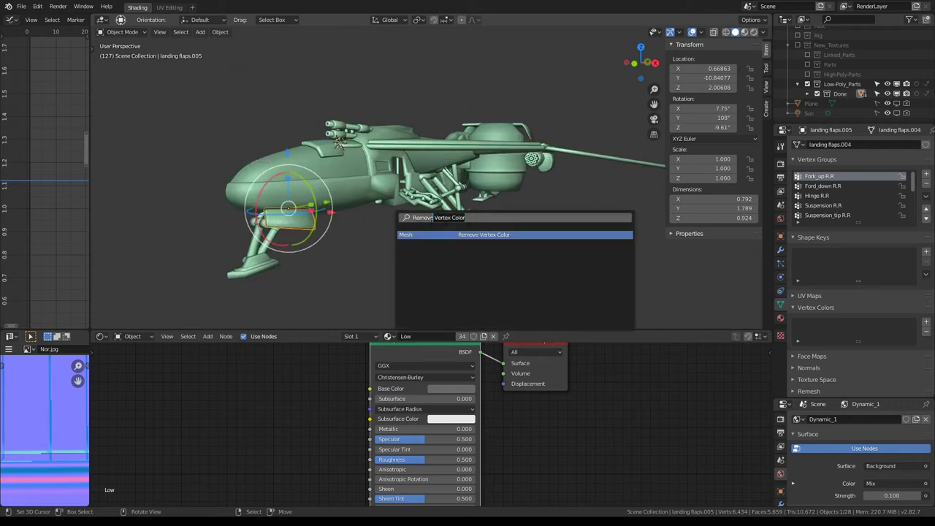
key("BackSpace")
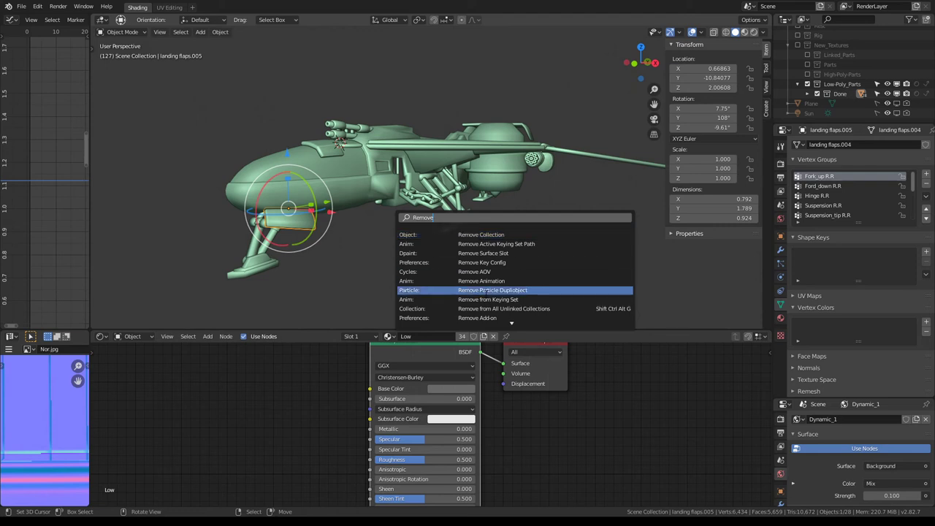
scroll(479, 290, "down", 3)
scroll(480, 290, "down", 3)
scroll(480, 290, "down", 3)
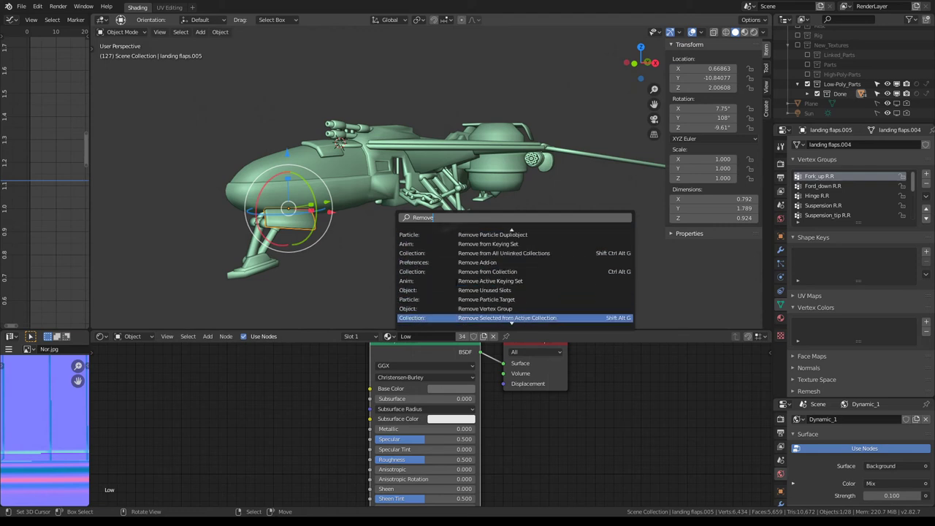
scroll(457, 282, "down", 3)
scroll(455, 284, "down", 3)
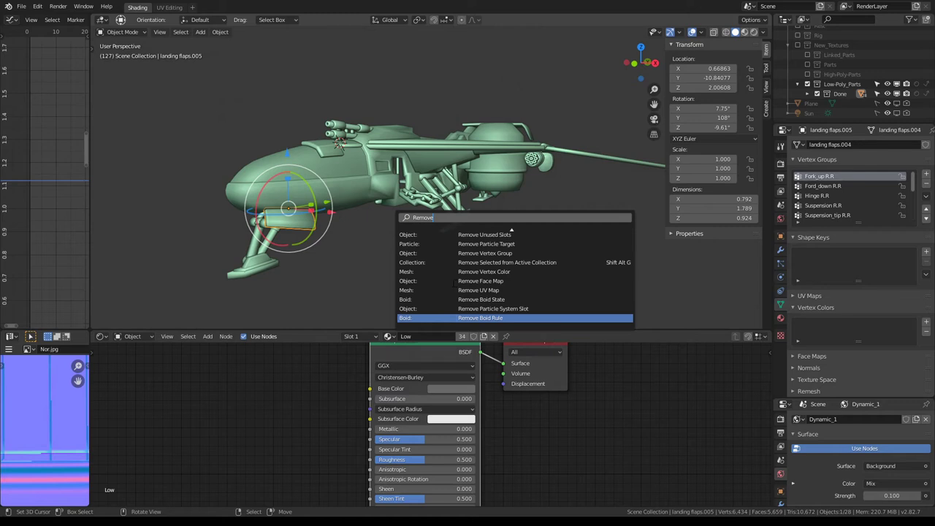
left_click(926, 196)
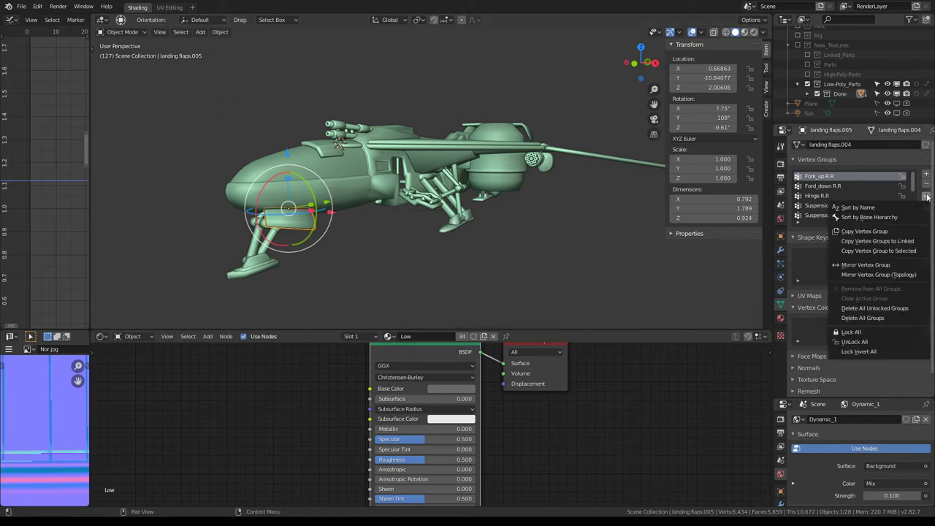
Step: Add Delete All Groups to Quick Favorites from its right-click menu
right_click(871, 320)
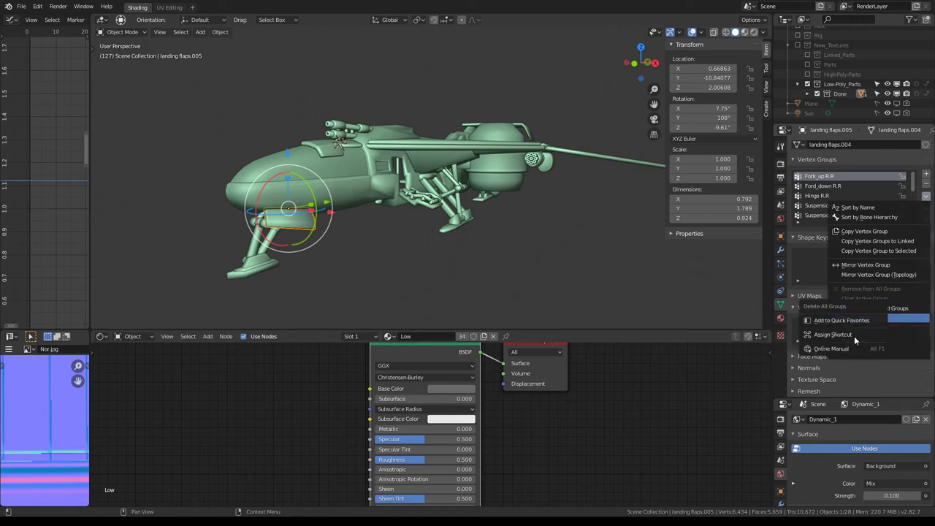
left_click(850, 321)
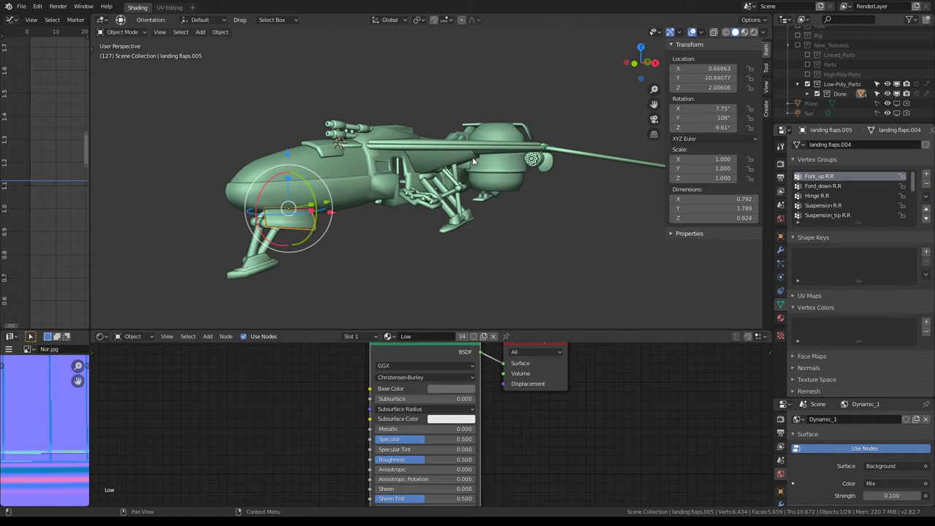
Step: Delete all vertex groups from the landing flap, leg Cylinder.013 and undercarriage part Cube.027
key("q")
left_click(427, 165)
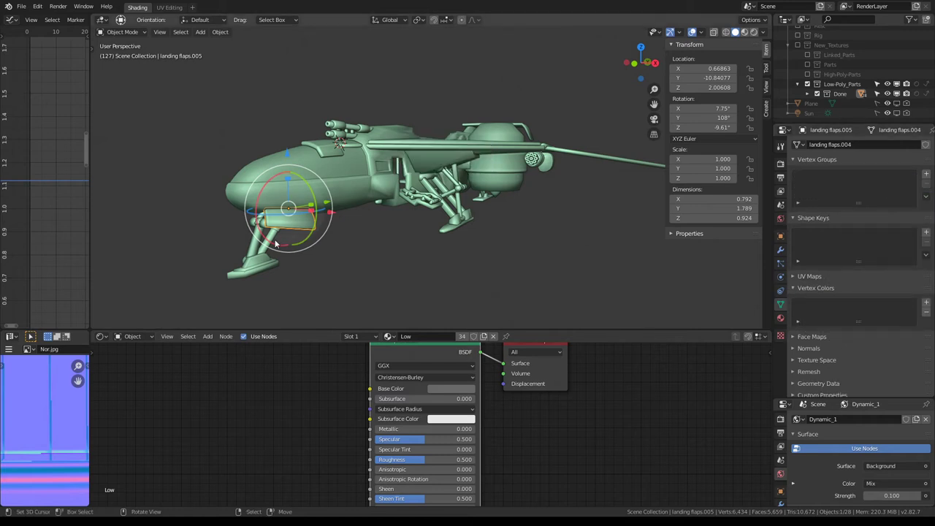
left_click(274, 249)
key("q")
left_click(272, 242)
left_click(246, 251)
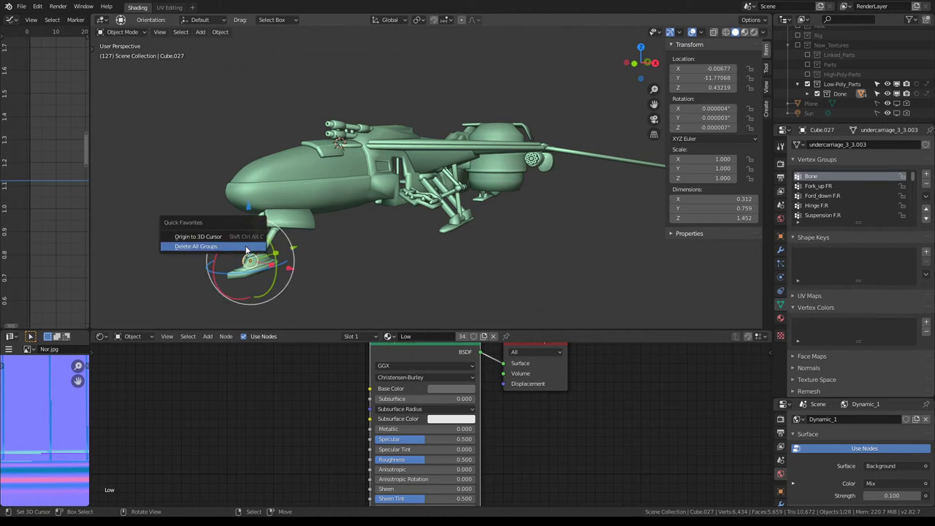
key("q")
left_click(246, 248)
key("Delete")
Step: Strip the vertex groups from landing-gear leg Cylinder.014, undoing the accidental part deletion
left_click(269, 247)
key("q")
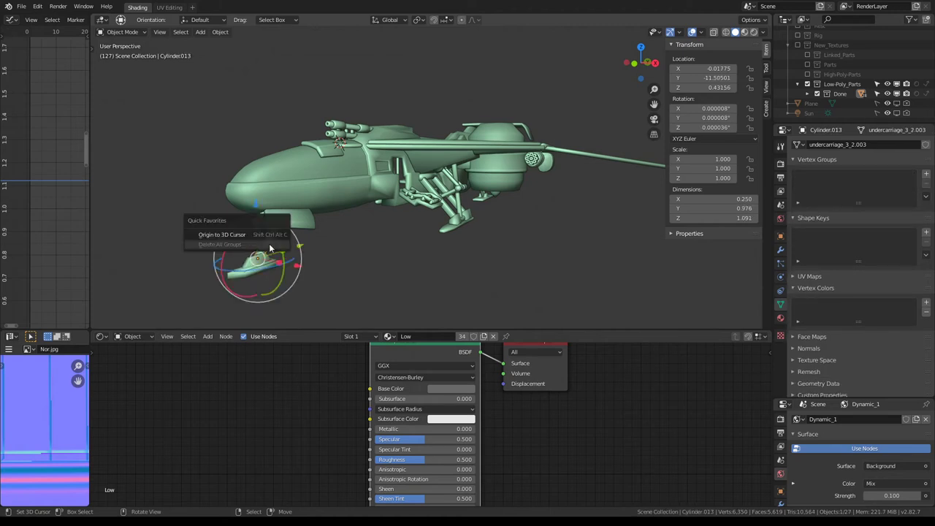
key("Delete")
left_click(293, 225)
key("q")
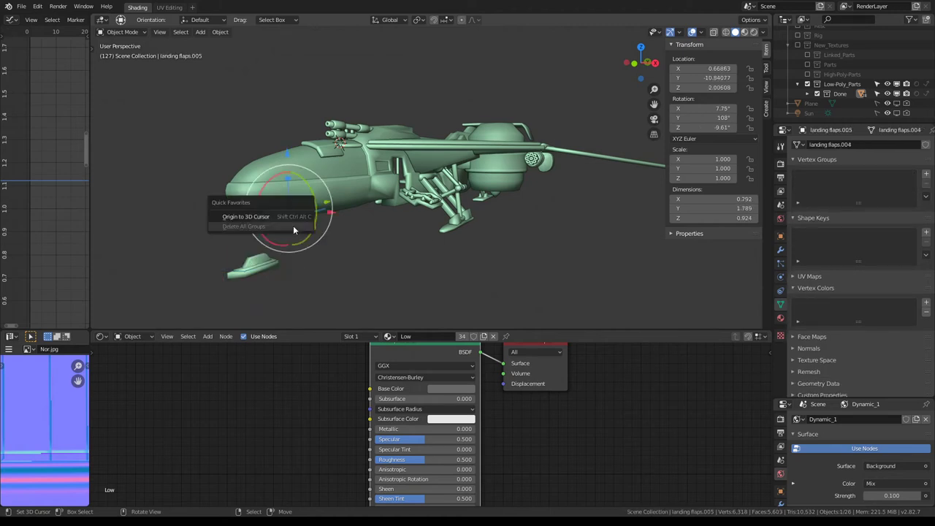
left_click(290, 226)
key("q")
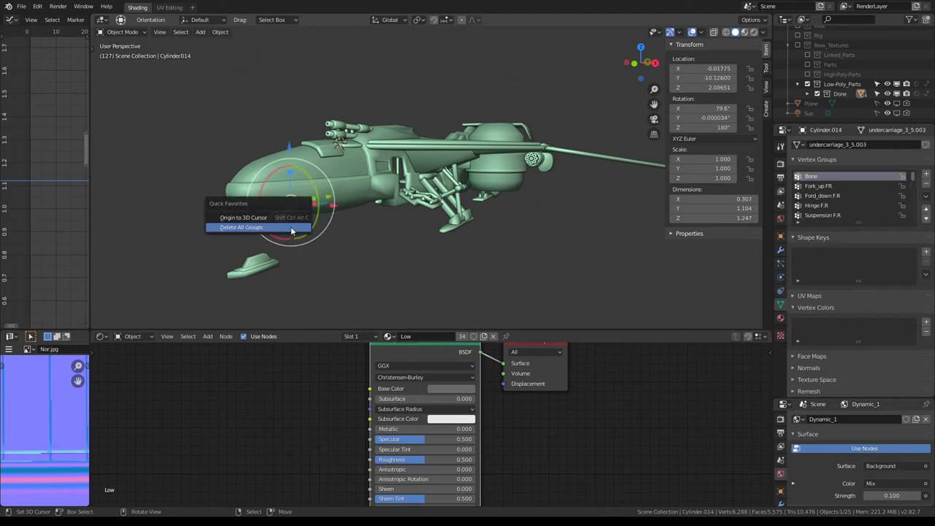
left_click(290, 231)
key("Delete")
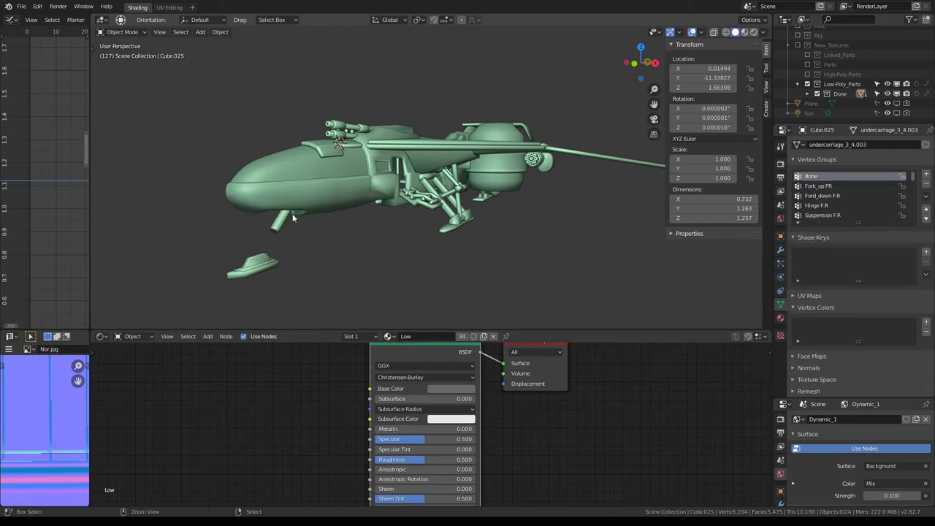
key("ctrl+z")
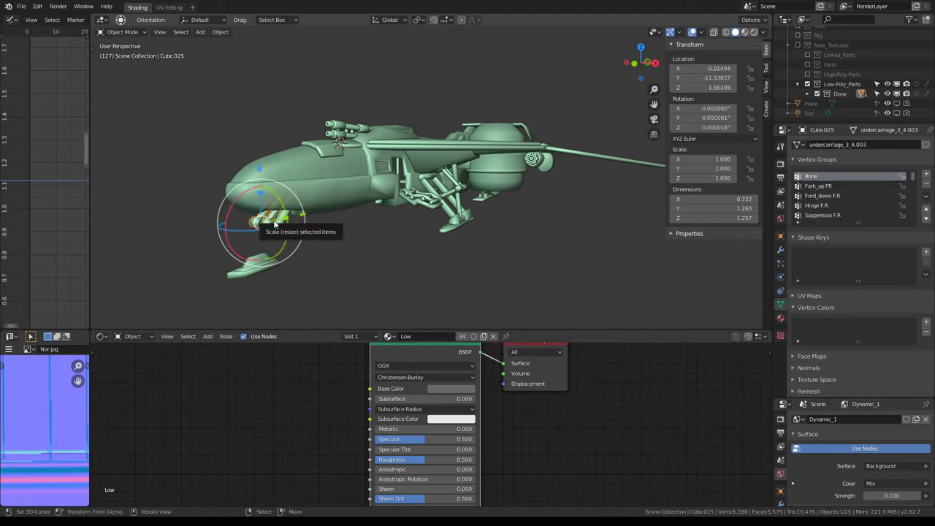
Step: Delete all vertex groups from the next gear part, the small flap and the ship body
key("q")
left_click(275, 221)
left_click(274, 225)
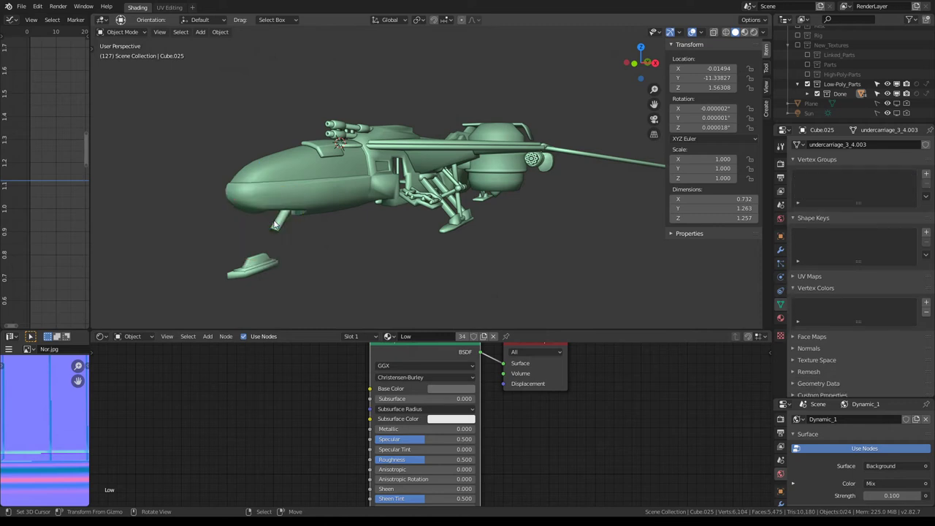
key("q")
left_click(250, 268)
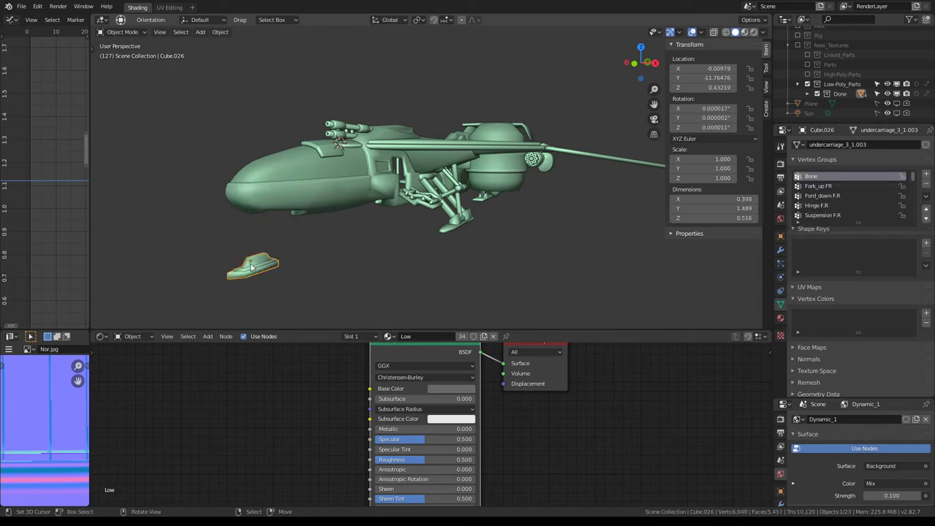
key("q")
left_click(251, 265)
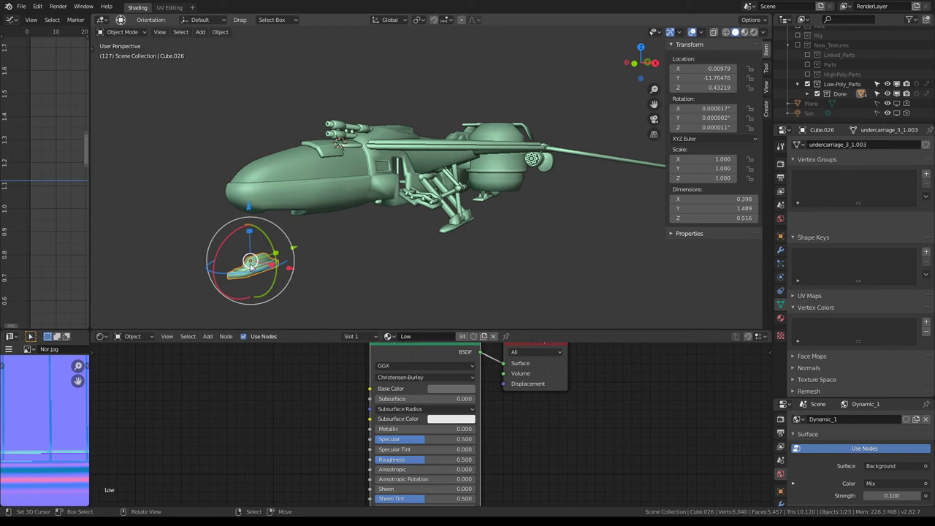
left_click(304, 200)
key("q")
left_click(301, 196)
Step: Clear the vertex groups from the rockets part, passing over the front pane and window
left_click(308, 184)
key("q")
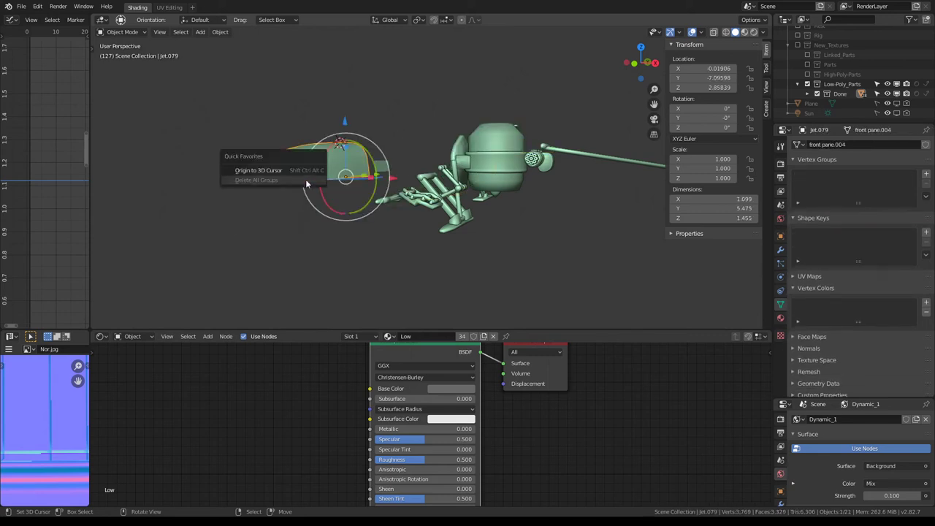
left_click(380, 201)
key("q")
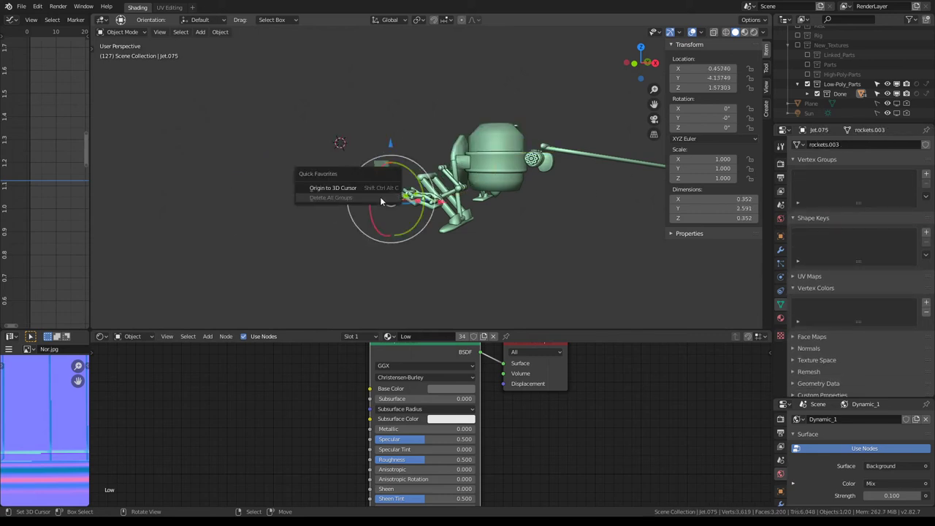
left_click(380, 200)
left_click(455, 202)
key("q")
left_click(384, 165)
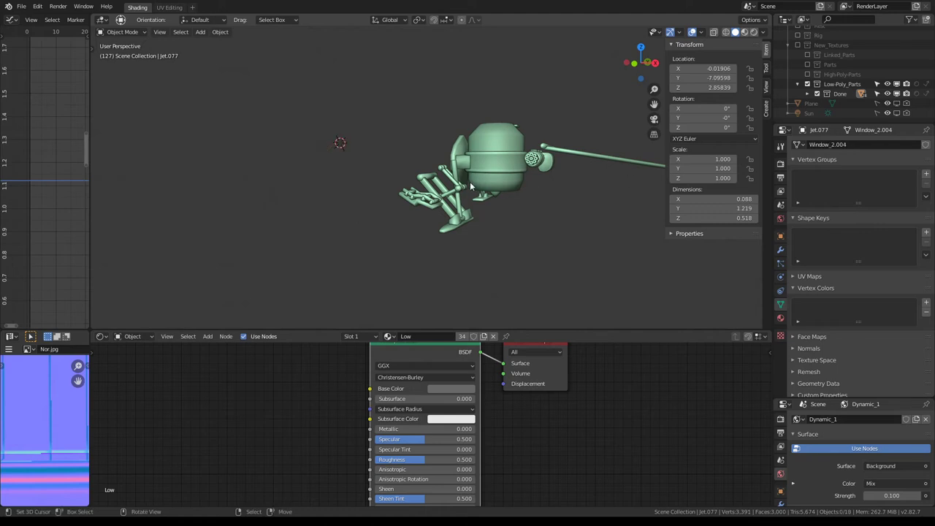
Step: Go through the landing gear, glass access panel, strut and the gear piece beside the body
left_click(422, 184)
key("q")
left_click(424, 198)
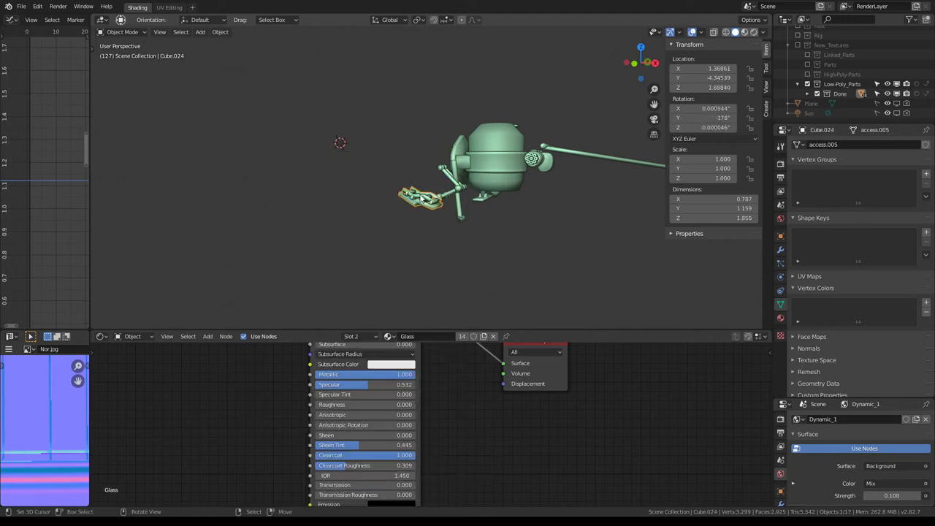
key("q")
left_click(465, 206)
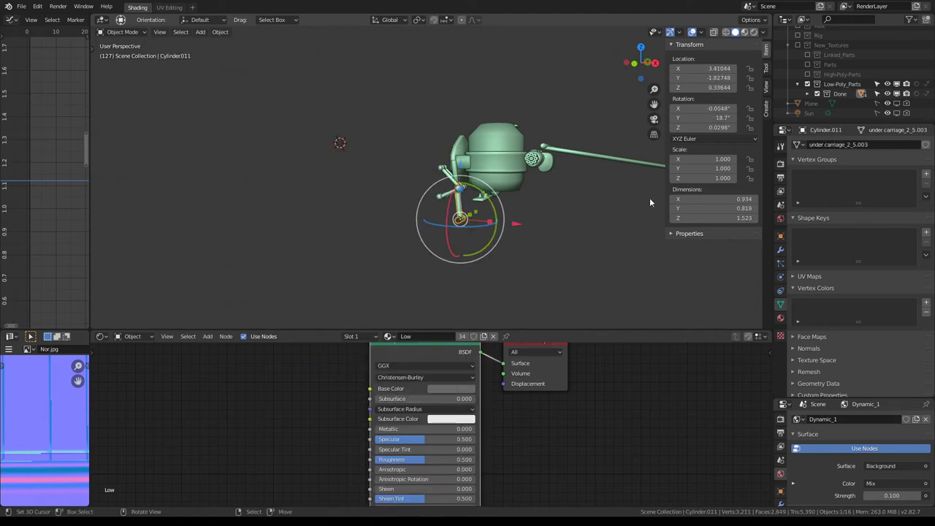
left_click(443, 185)
left_click(444, 185)
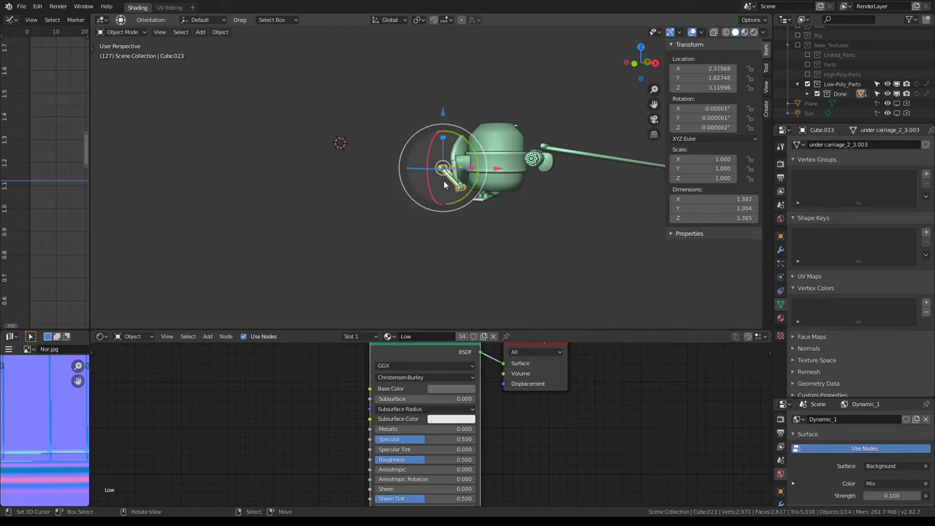
Step: Hide the finished gear pieces, undercarriage piece and long stick part one by one
key("h")
key("ctrl+z")
key("h")
left_click(488, 201)
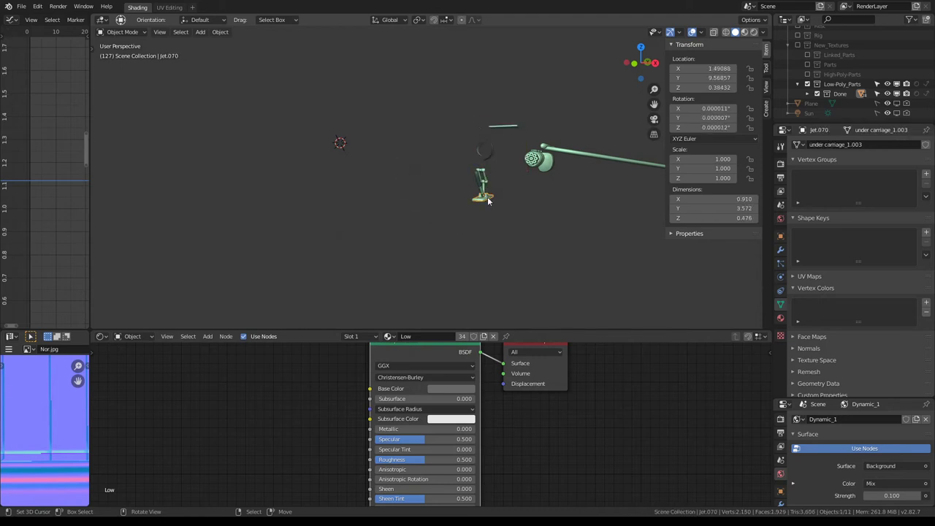
key("h")
left_click(482, 179)
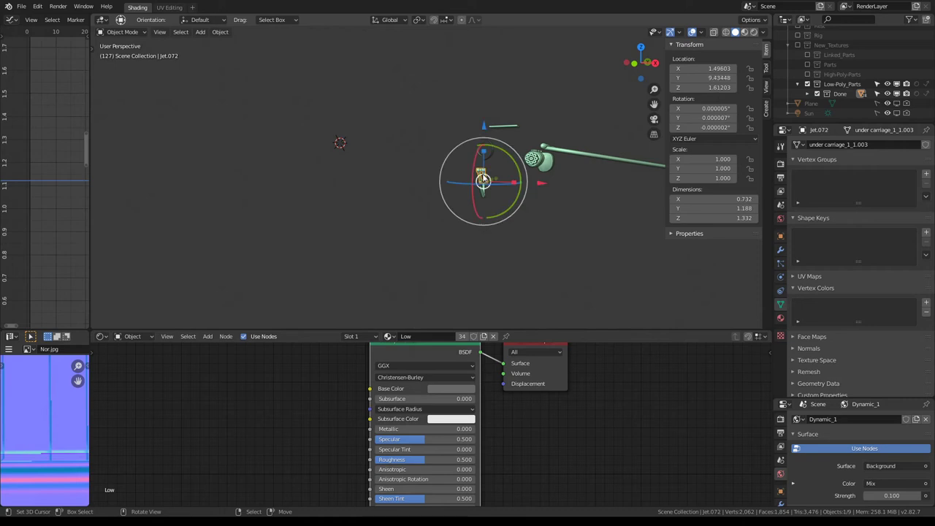
key("h")
left_click(484, 191)
left_click(485, 191)
key("h")
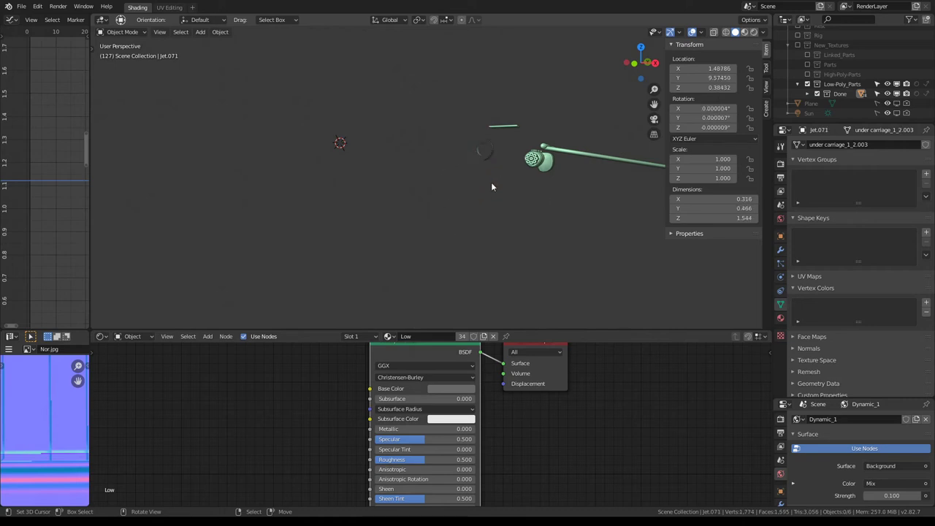
Step: Hide the wing, the remaining body part, and the tall and small green parts
mouse_move(490, 182)
middle_mouse_down()
mouse_move(408, 155)
mouse_move(426, 152)
middle_mouse_up()
left_click(426, 152)
key("h")
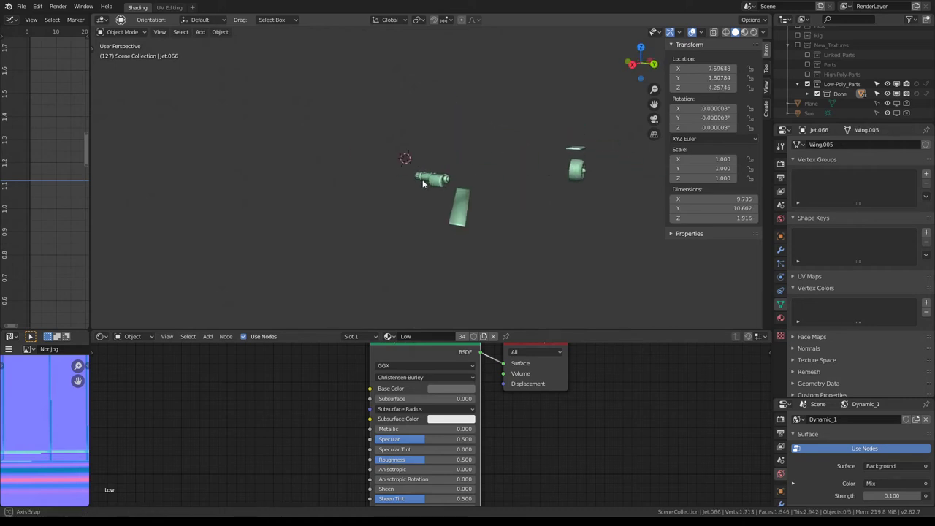
left_click(423, 181)
key("h")
left_click(458, 194)
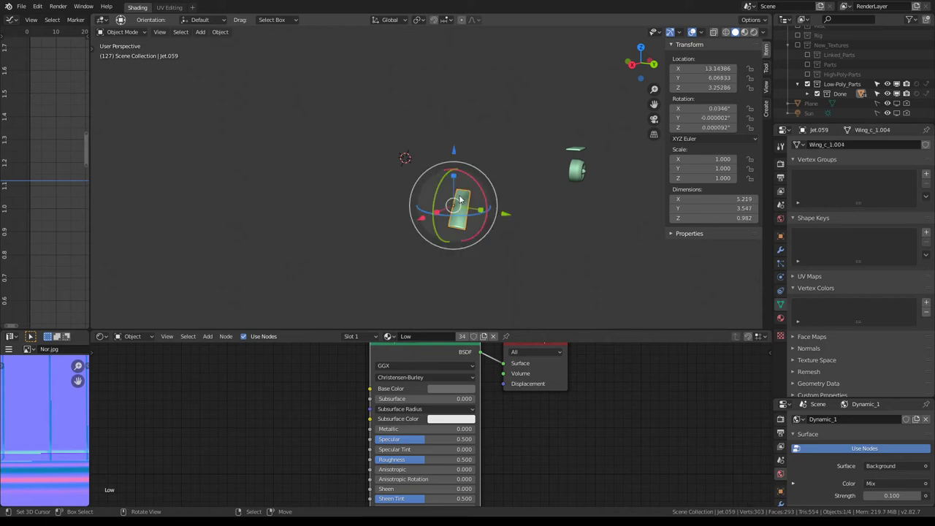
key("h")
left_click(576, 149)
key("h")
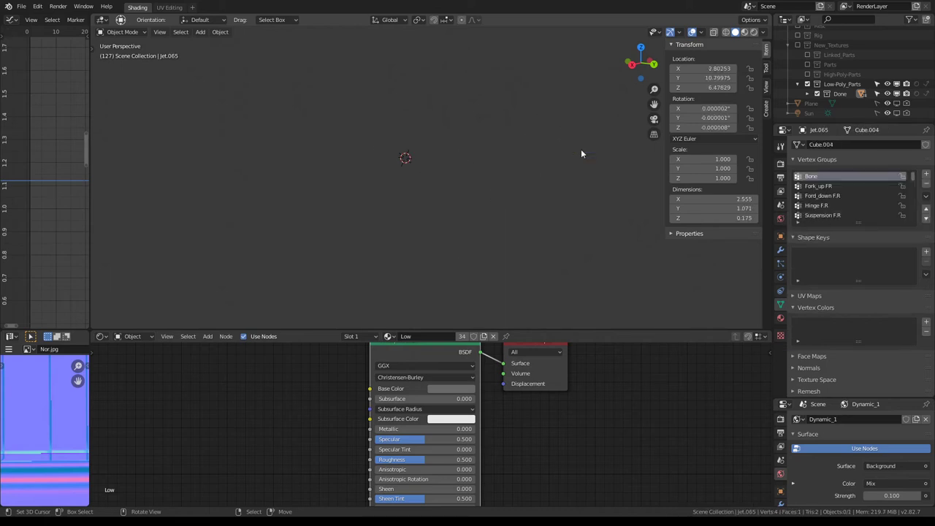
Step: Delete all vertex groups from the last remaining part, then unhide everything with Alt+H
left_click(582, 152)
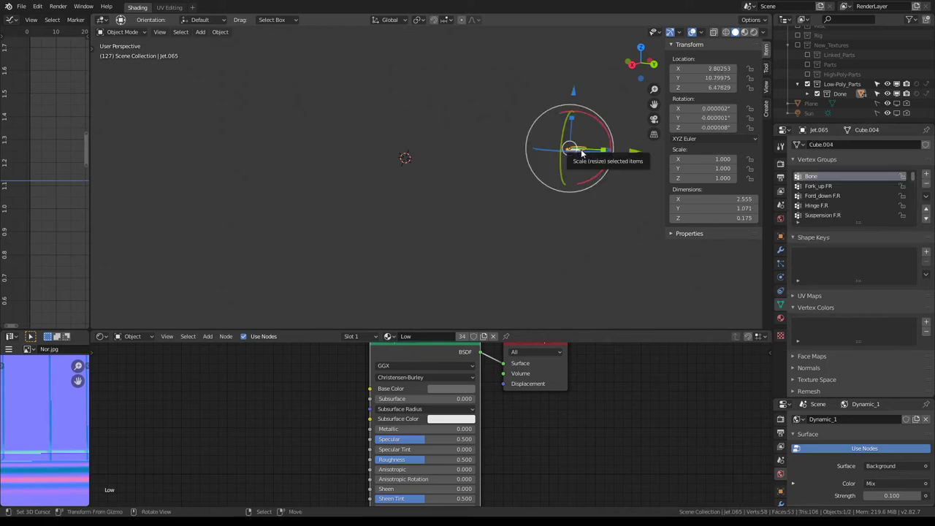
key("q")
left_click(582, 151)
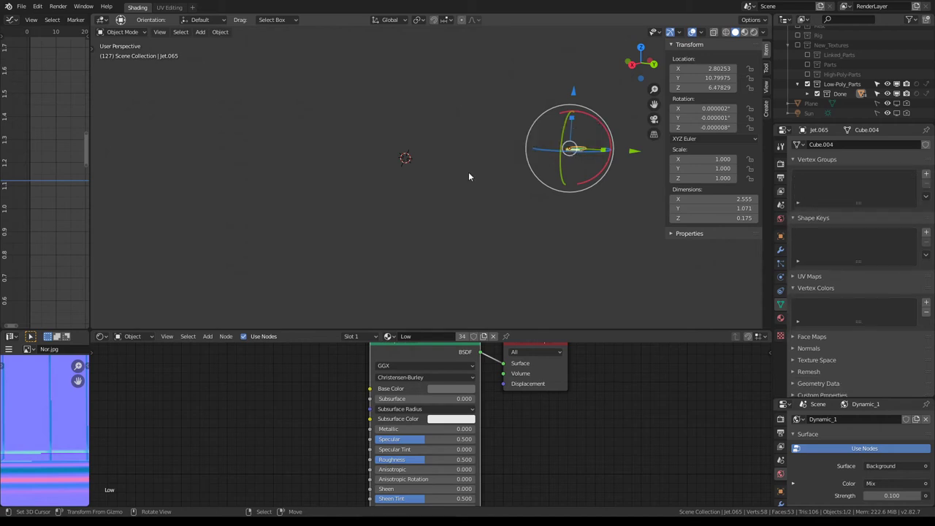
key("alt+h")
Step: Add a vertex group to ship body Jet.067 via the 'add ver' command search
left_click(581, 149, "shift")
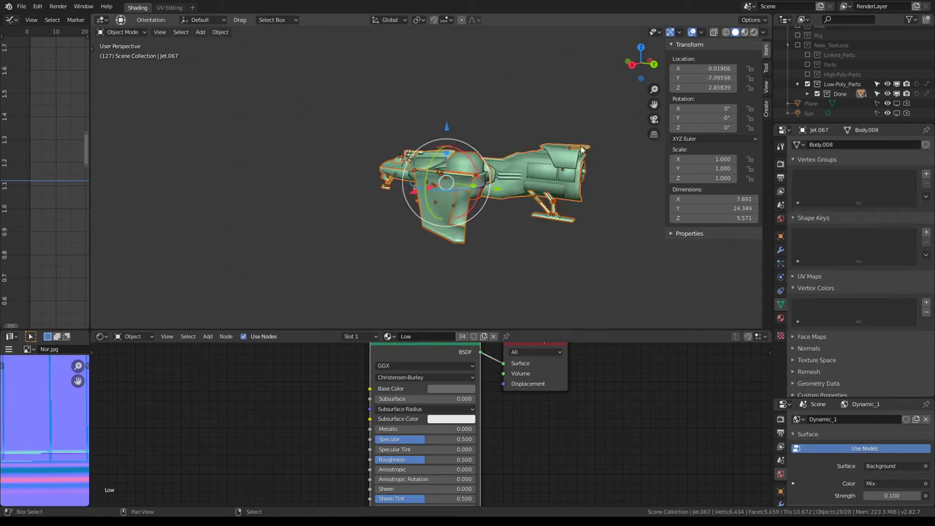
key("F3")
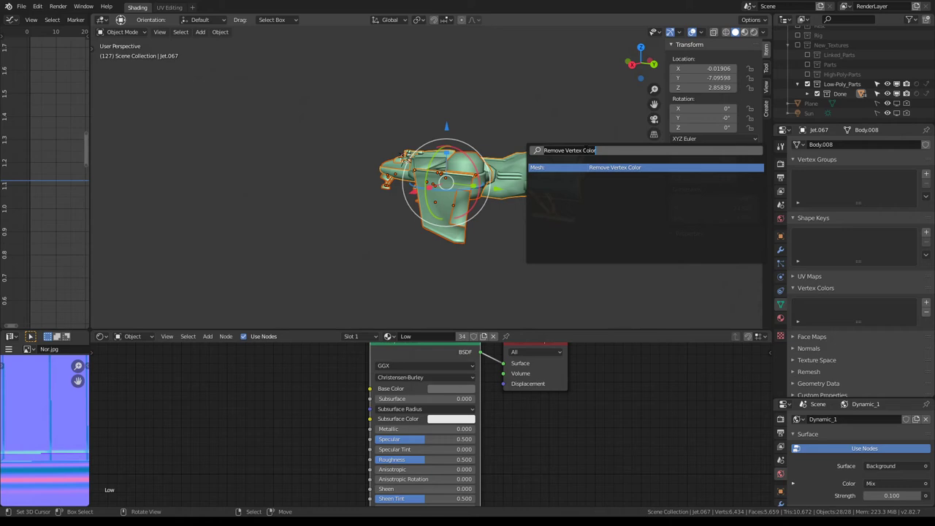
type("add")
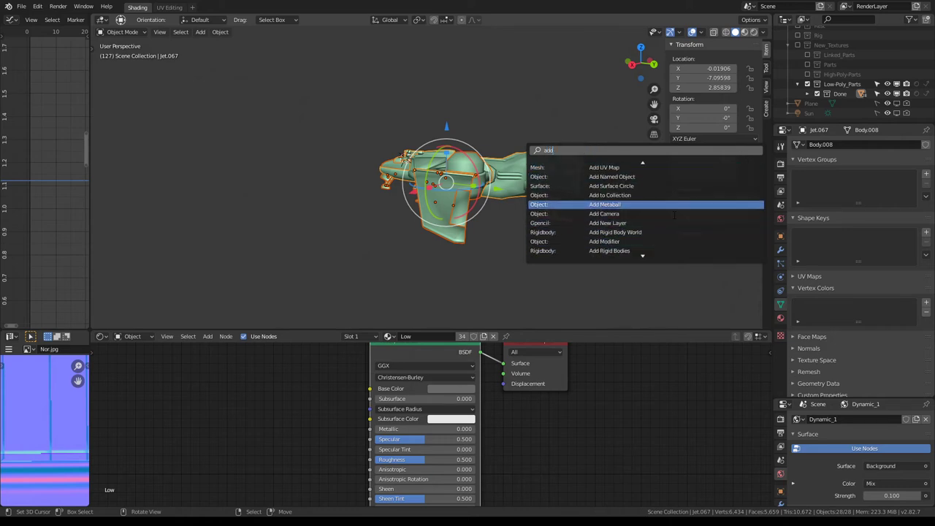
scroll(673, 216, "up", 5)
type(" ver")
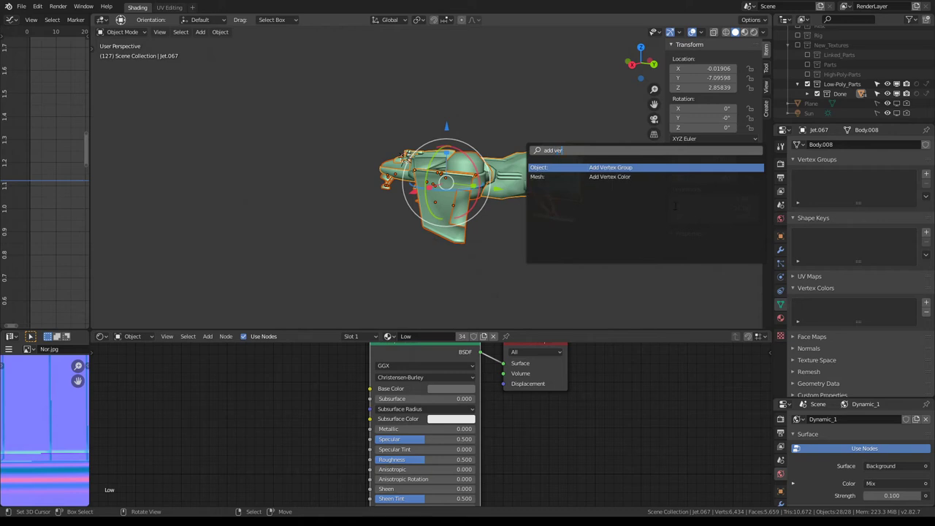
key("Return")
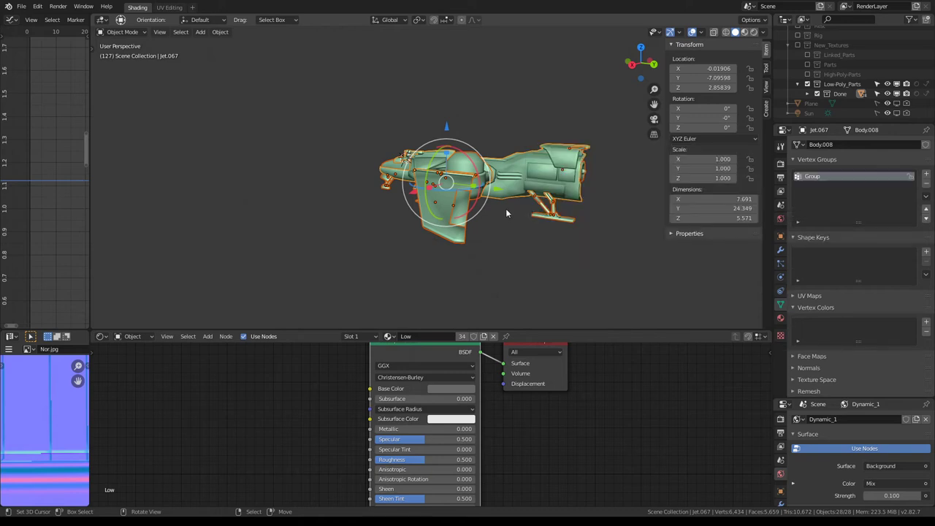
Step: Add a vertex group named Group to the front landing gear and show the add-group options
left_click(548, 208)
mouse_move(547, 208)
middle_mouse_down()
mouse_move(343, 228)
mouse_move(377, 201)
middle_mouse_up()
left_click(343, 228)
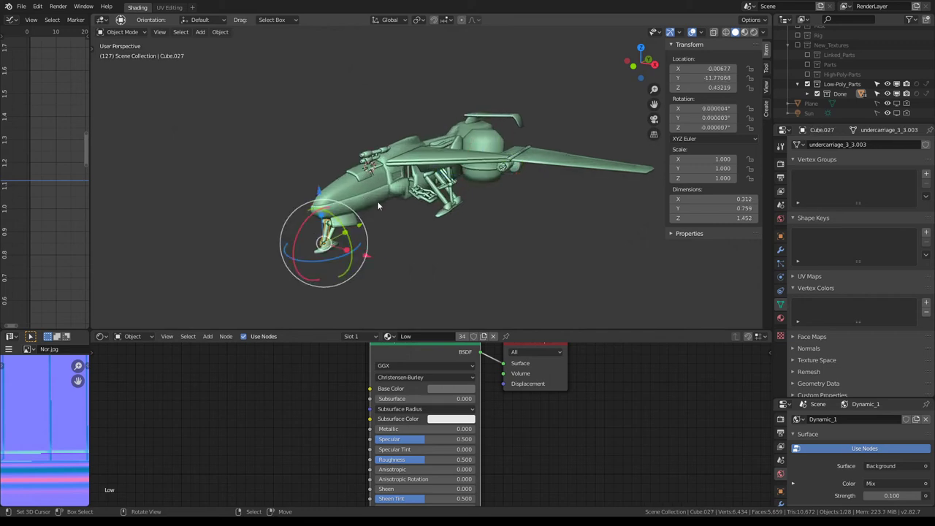
left_click(926, 173)
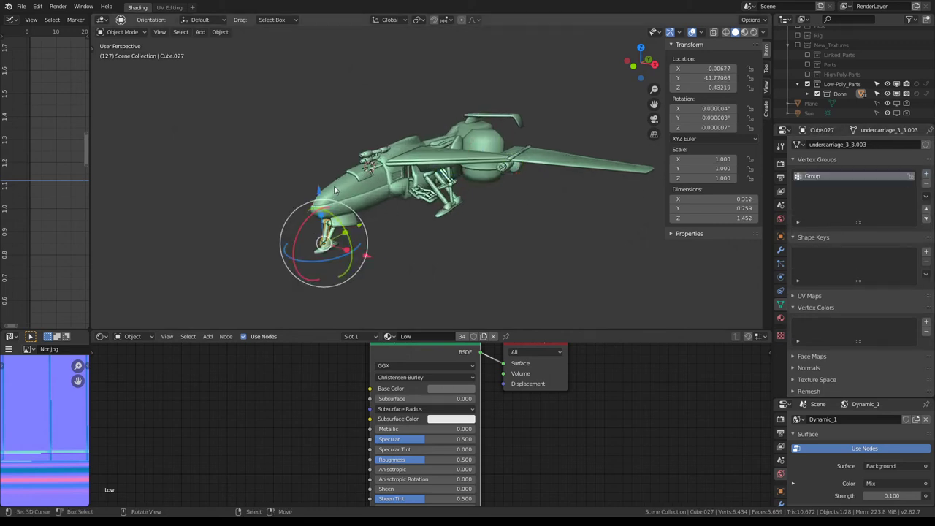
right_click(926, 173)
Step: Hide the front gear, and clear and hide the ship body and front pane
key("Delete")
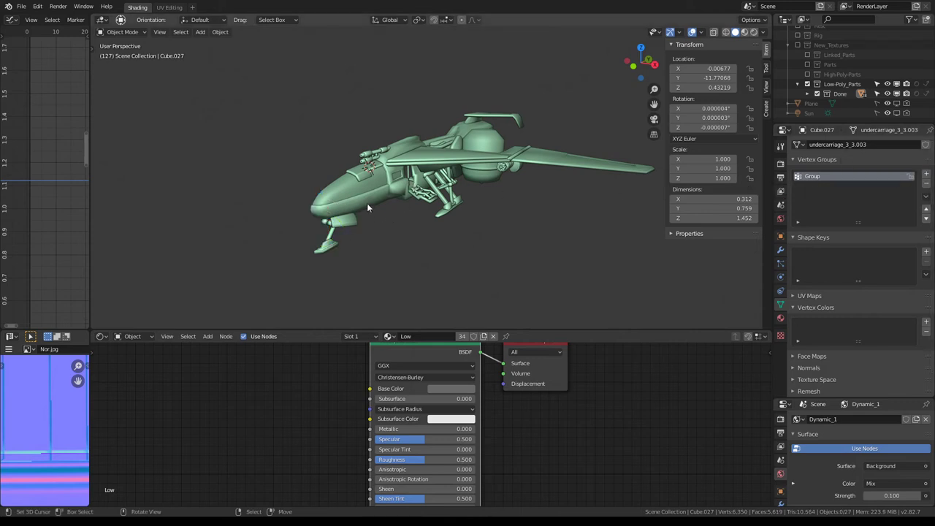
left_click(366, 204)
key("q")
left_click(326, 196)
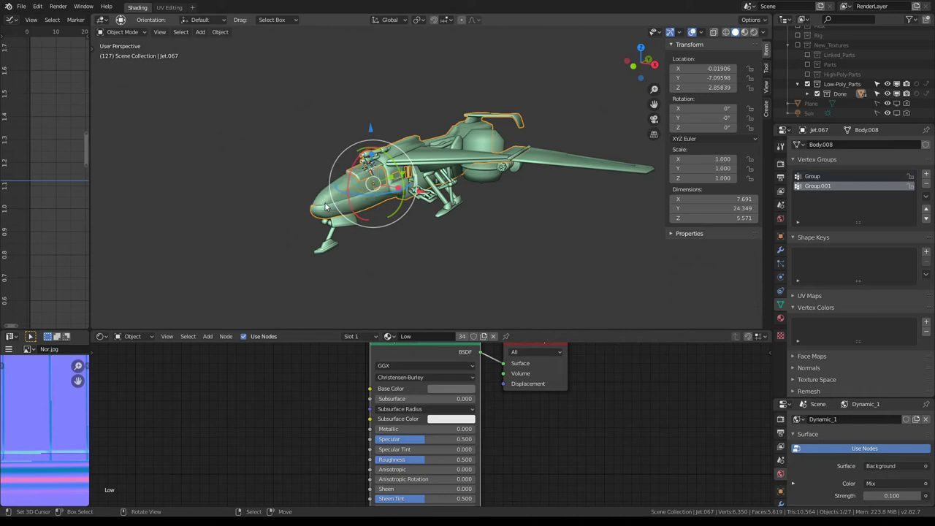
key("Delete")
left_click(326, 211)
key("q")
left_click(327, 207)
key("Delete")
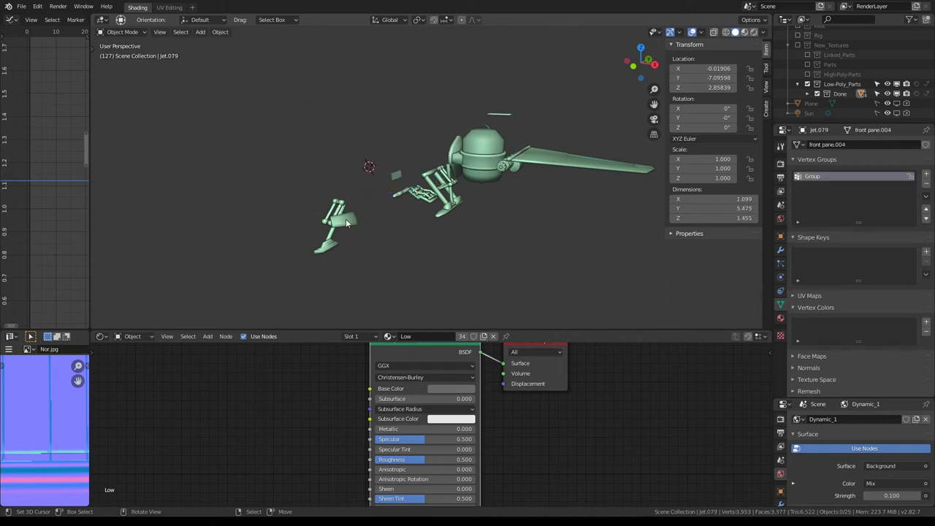
Step: Give three landing-gear parts a vertex group named Group, hiding each one afterwards
left_click(345, 218)
key("q")
left_click(345, 218)
key("Delete")
left_click(344, 218)
key("q")
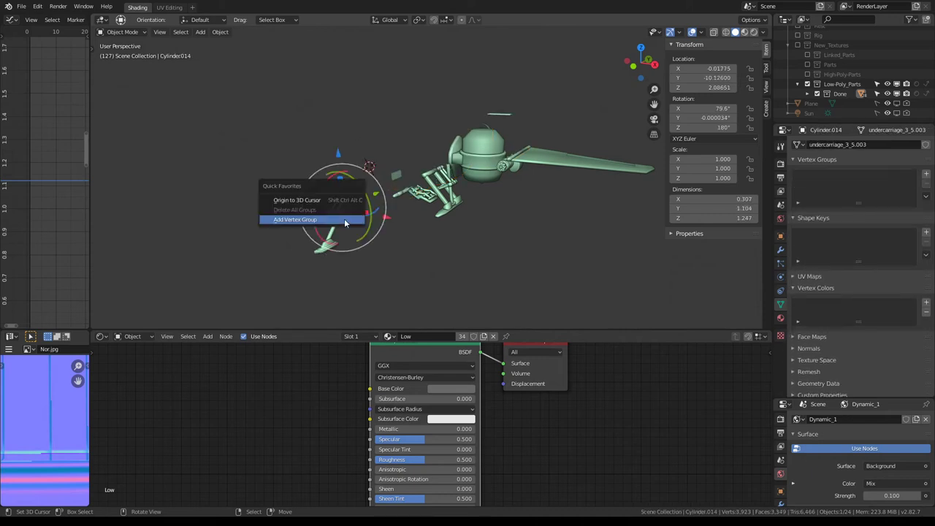
left_click(340, 218)
key("Delete")
left_click(332, 219)
key("q")
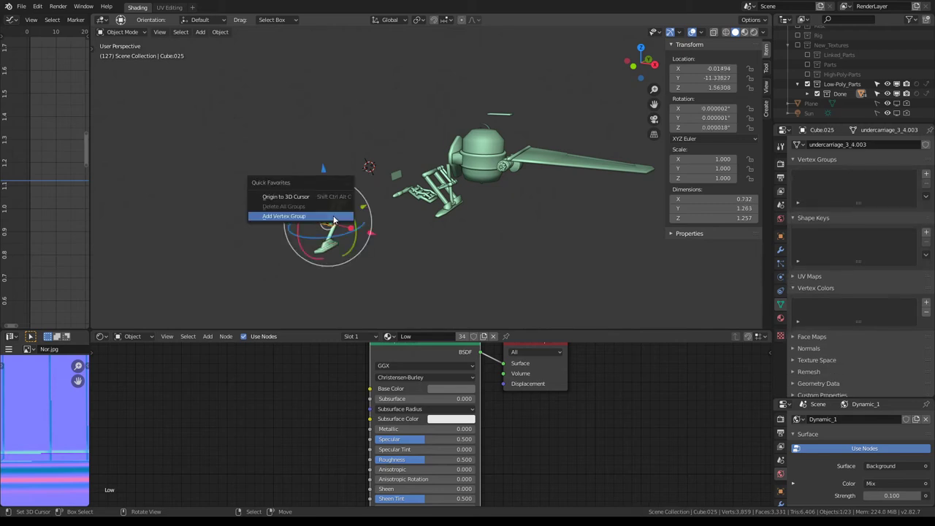
left_click(333, 217)
key("Delete")
Step: Add Group to the next landing-gear part and the small floating part, then hide them
left_click(331, 248)
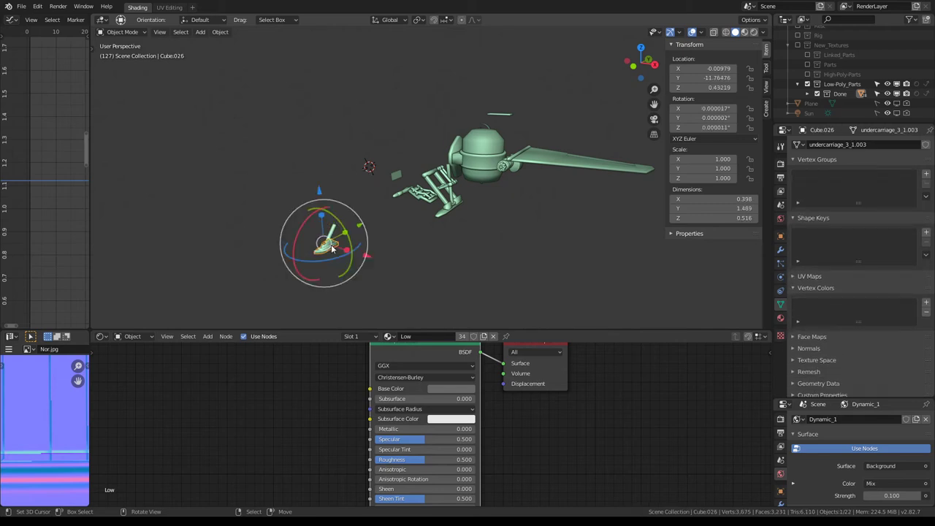
key("q")
left_click(330, 245)
left_click(332, 231)
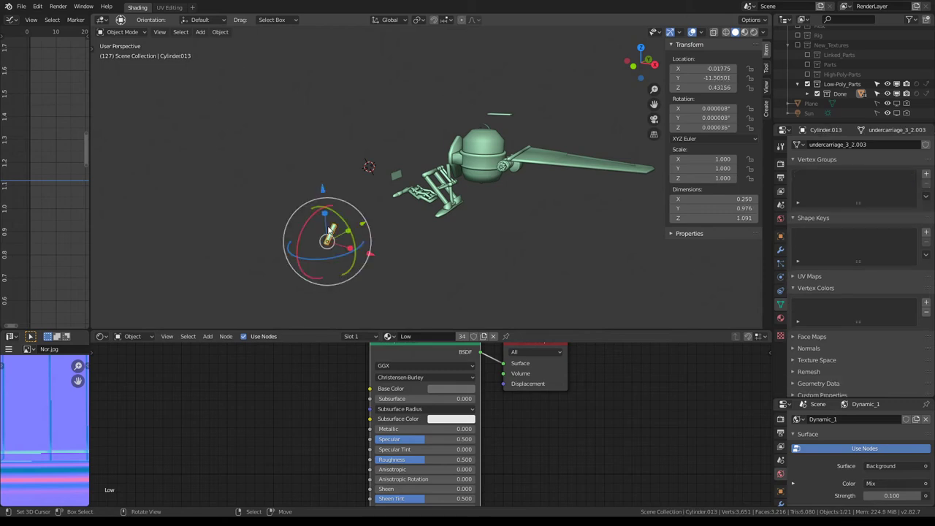
key("Delete")
left_click(424, 193)
key("q")
left_click(424, 193)
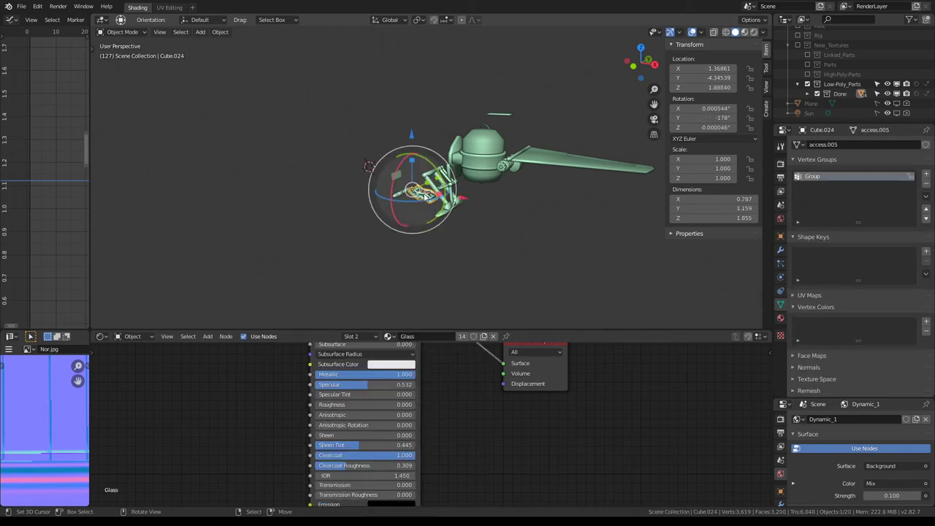
left_click(394, 192)
key("Delete")
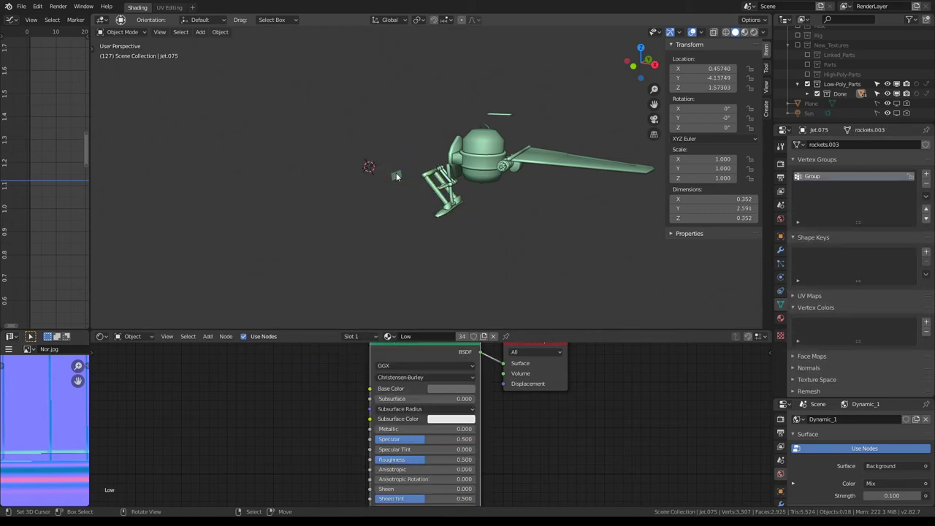
left_click(396, 175)
key("q")
Step: Give the remaining undercarriage pieces and strut a vertex group named Group, hiding each
left_click(395, 176)
key("Delete")
left_click(442, 186)
key("q")
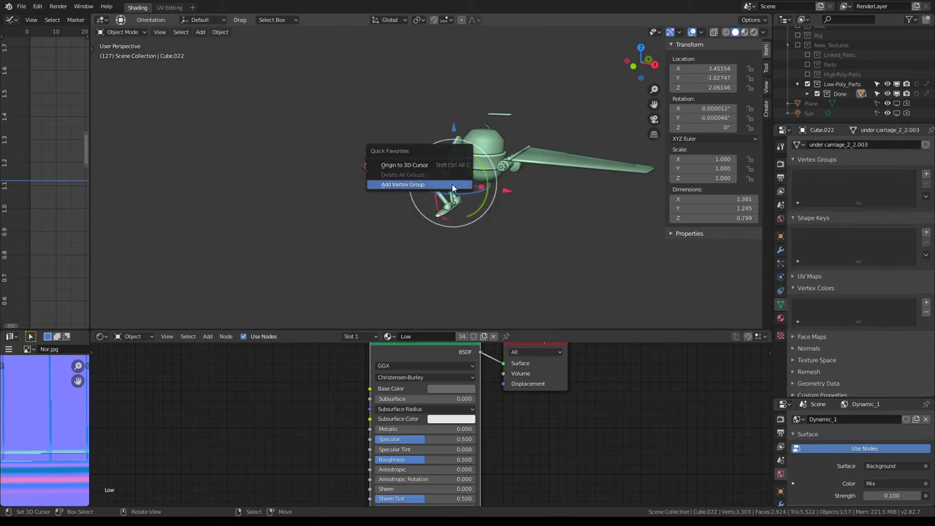
left_click(451, 184)
key("q")
left_click(401, 184)
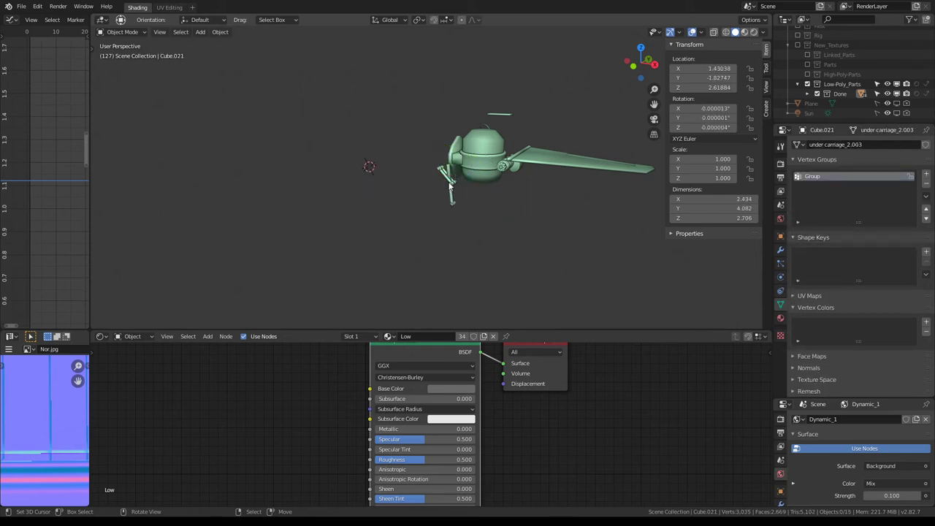
left_click(446, 188)
key("q")
left_click(450, 187)
key("Delete")
left_click(448, 187)
key("q")
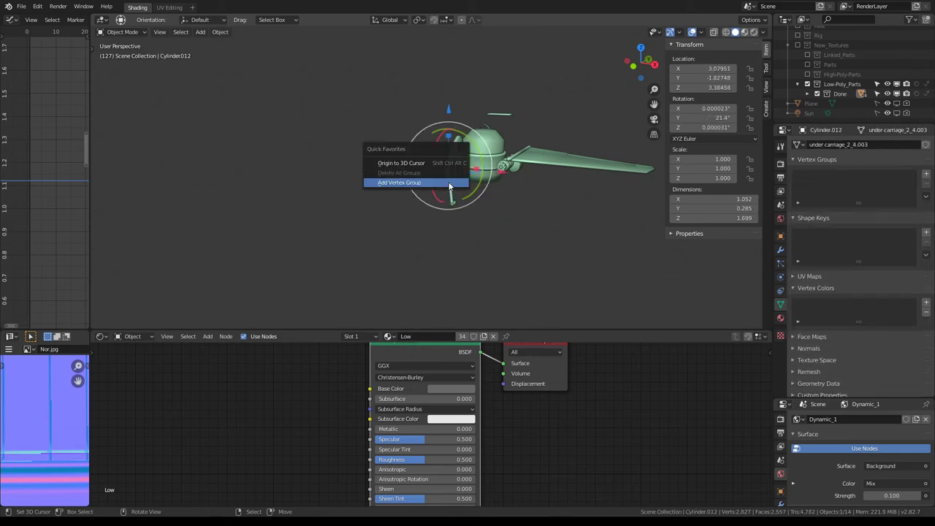
left_click(444, 184)
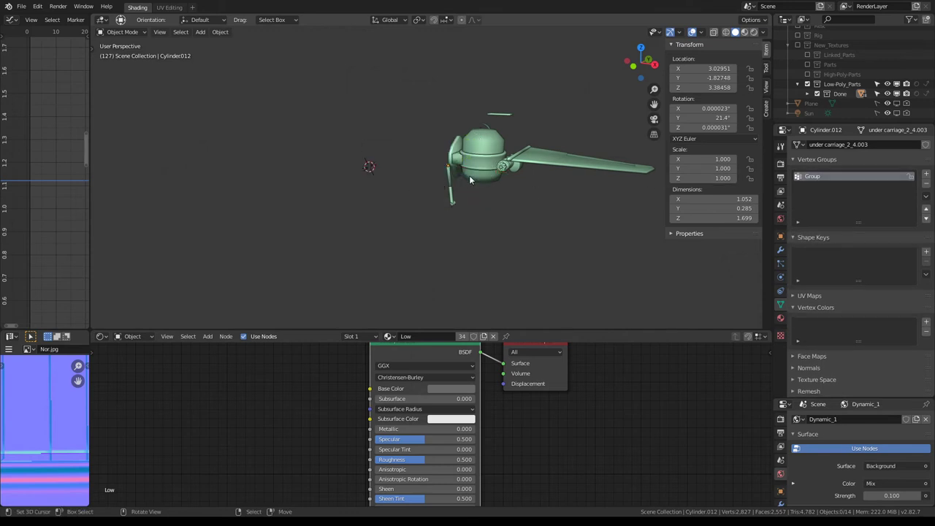
Step: Undo the accidental select-all and the extra Group.001 vertex group
key("a")
key("q")
left_click(468, 176)
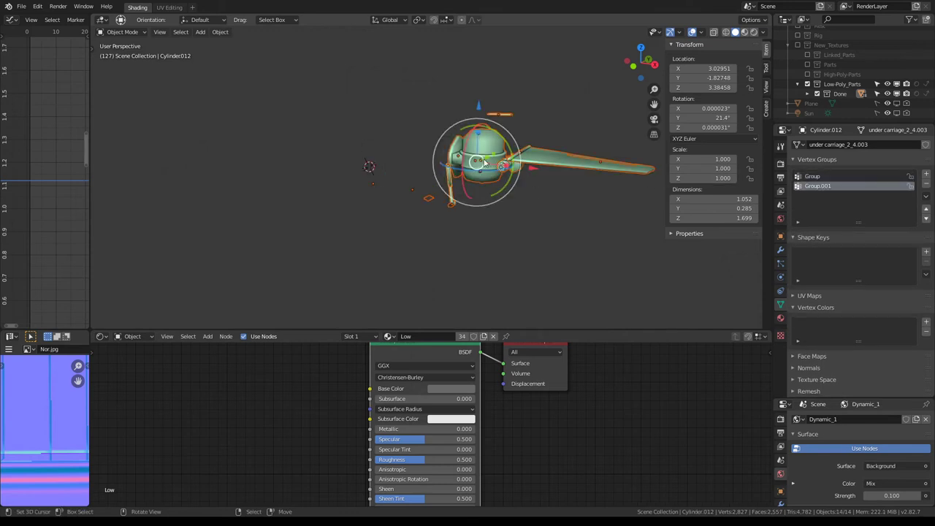
key("ctrl+z")
key("ctrl+z")
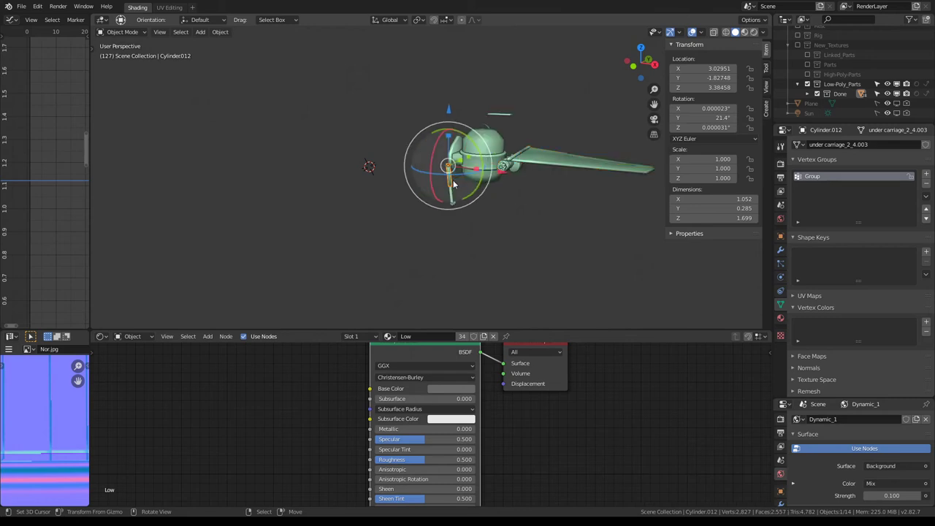
Step: Add a Group vertex group to the lower strut, fuselage turbine, wing and fuselage body
left_click(452, 192)
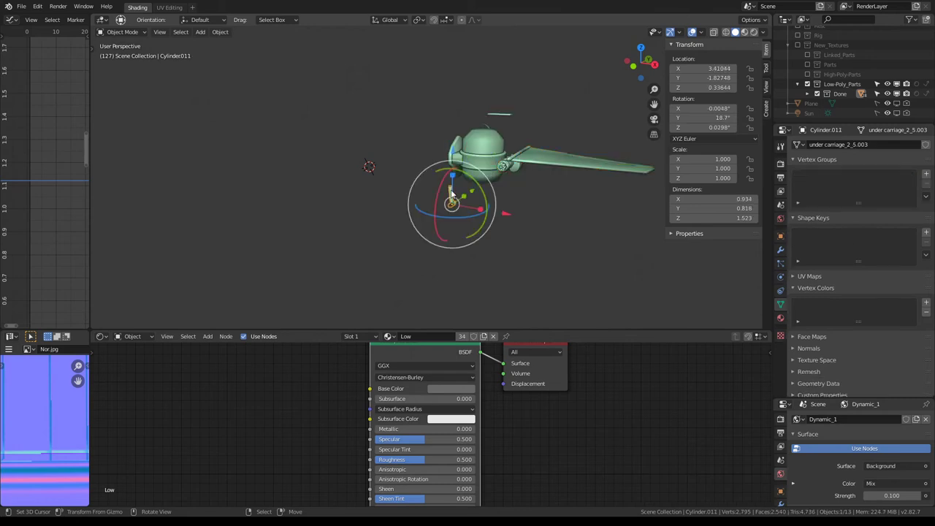
key("a")
key("q")
left_click(452, 191)
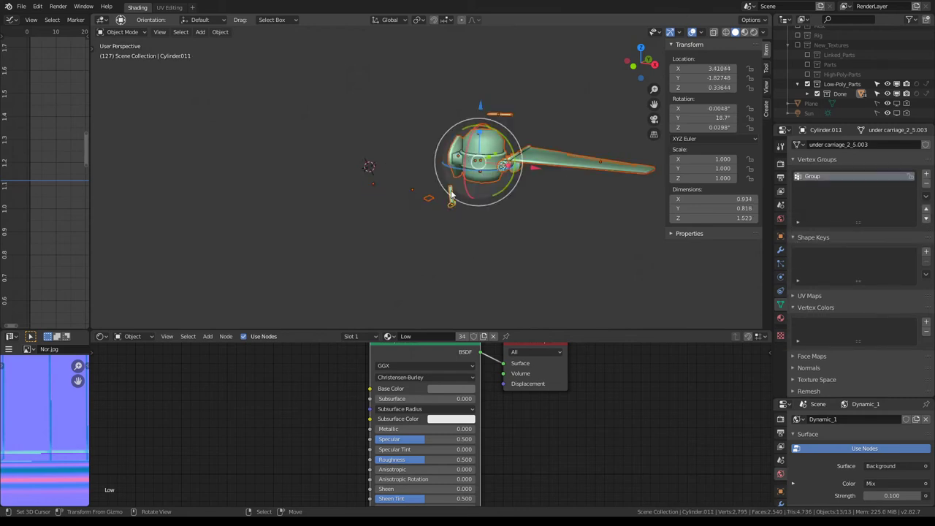
left_click(448, 197)
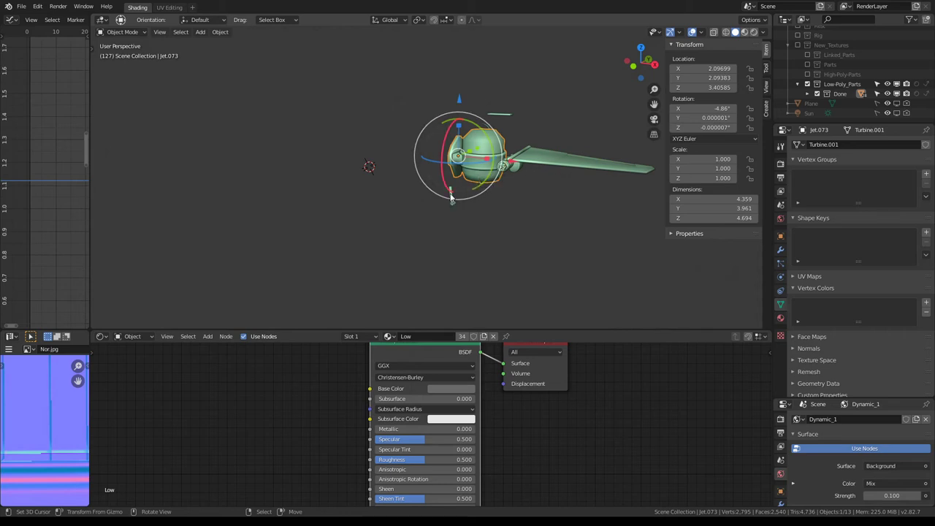
left_click(443, 198)
left_click(458, 183)
left_click(459, 183)
key("q")
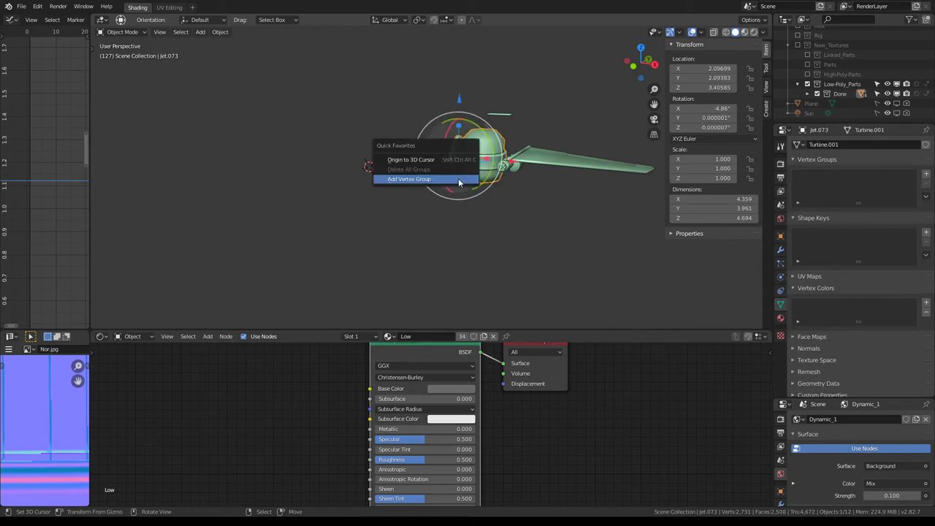
left_click(459, 182)
left_click(458, 177)
left_click(529, 164)
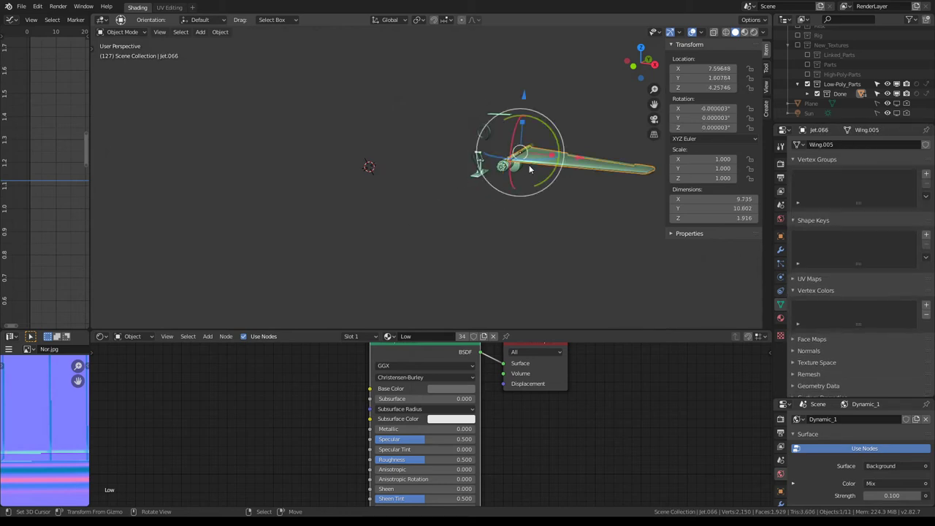
key("q")
left_click(529, 165)
left_click(514, 164)
key("q")
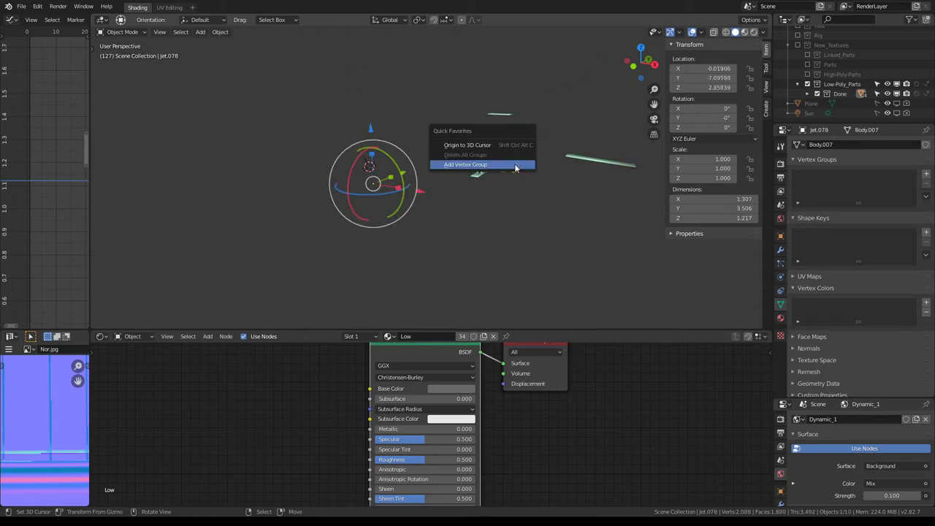
left_click(514, 164)
Step: Give the remaining wing and the next undercarriage piece a Group vertex group, hiding each
left_click(519, 157)
left_click(582, 161)
key("q")
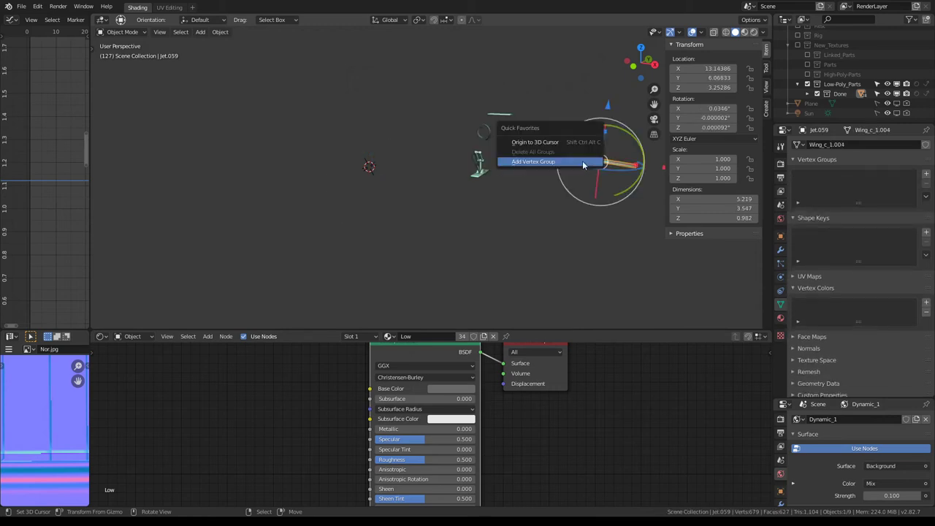
left_click(582, 160)
key("h")
left_click(482, 162)
key("q")
left_click(482, 162)
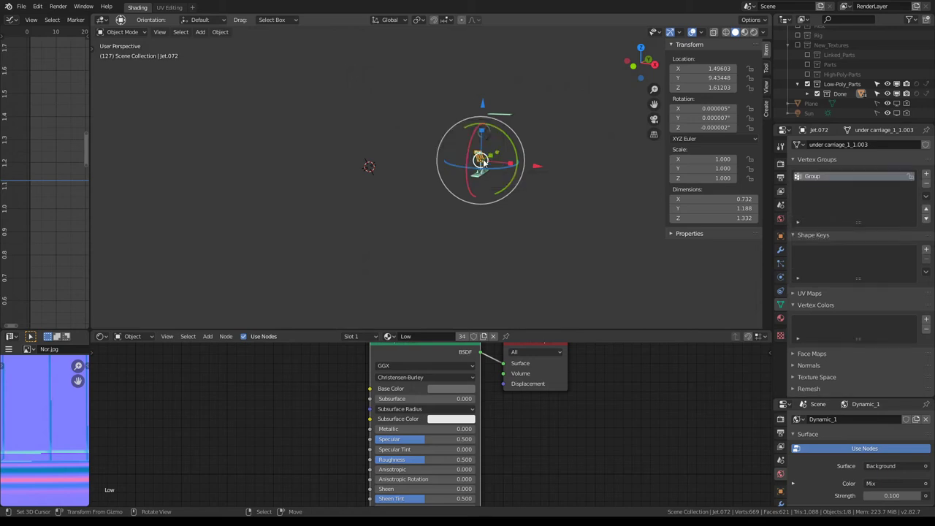
key("h")
left_click(482, 162)
key("q")
left_click(482, 163)
key("q")
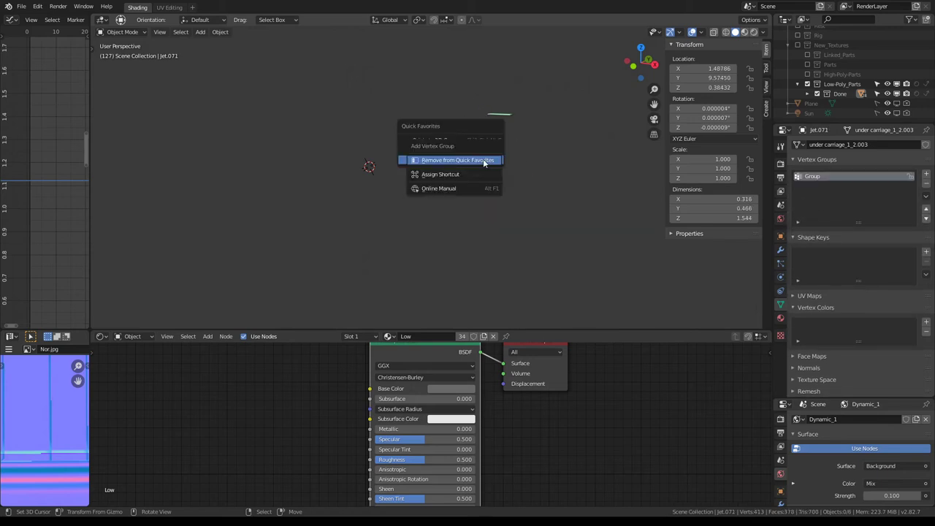
left_click(483, 159)
Step: Add Group vertex groups to the centre part and the remaining undercarriage pieces, hiding each
left_click(480, 171)
key("q")
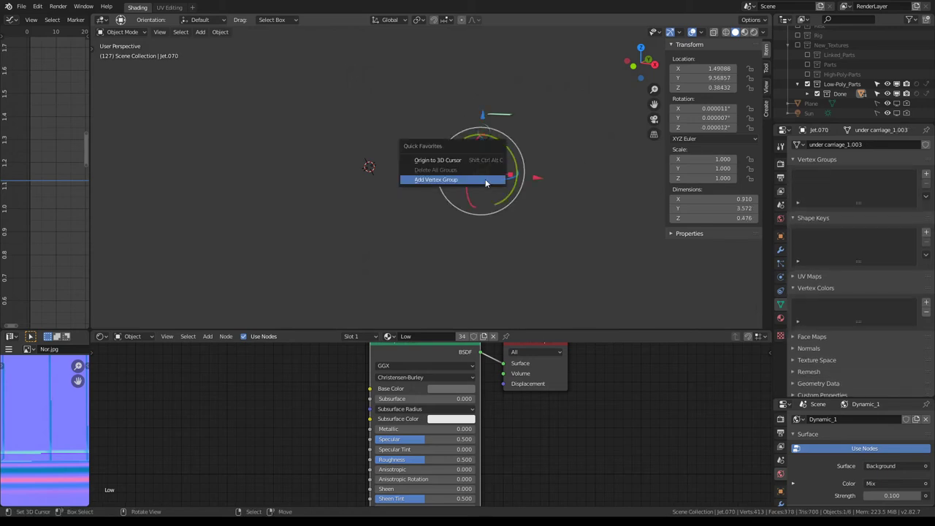
left_click(480, 173)
key("h")
left_click(479, 173)
key("q")
left_click(480, 171)
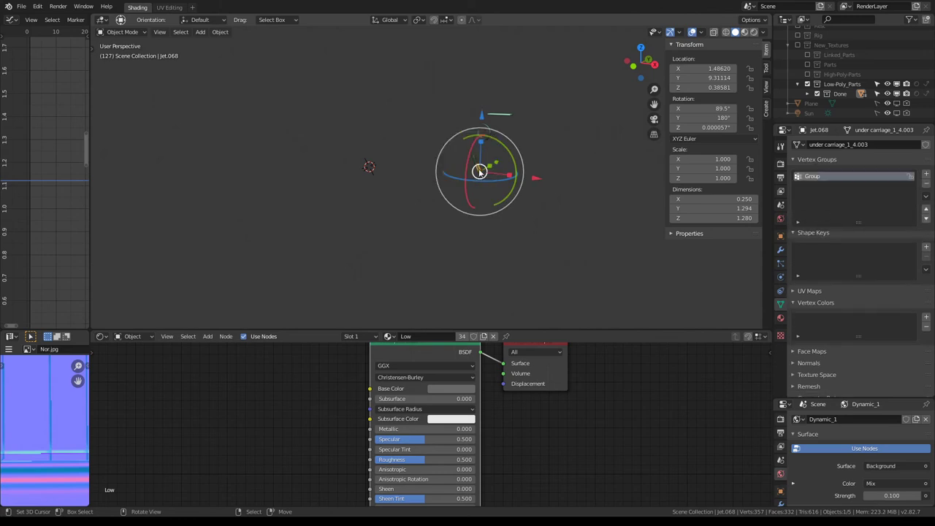
key("h")
left_click(481, 165)
key("q")
left_click(480, 162)
key("h")
left_click(467, 180)
key("q")
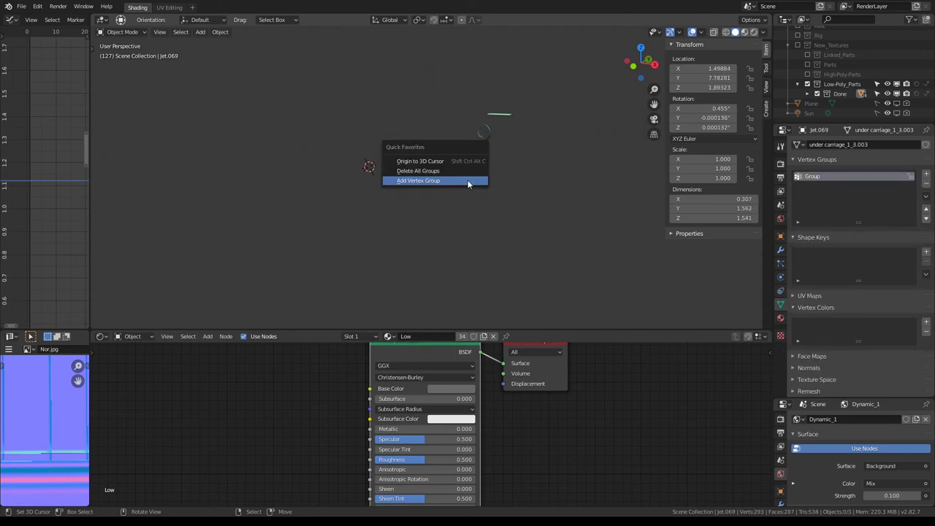
left_click(468, 180)
key("h")
Step: Add Group vertex groups to the last turbine part and the final remaining part
middle_click_drag(475, 136, 566, 123)
left_click(581, 126)
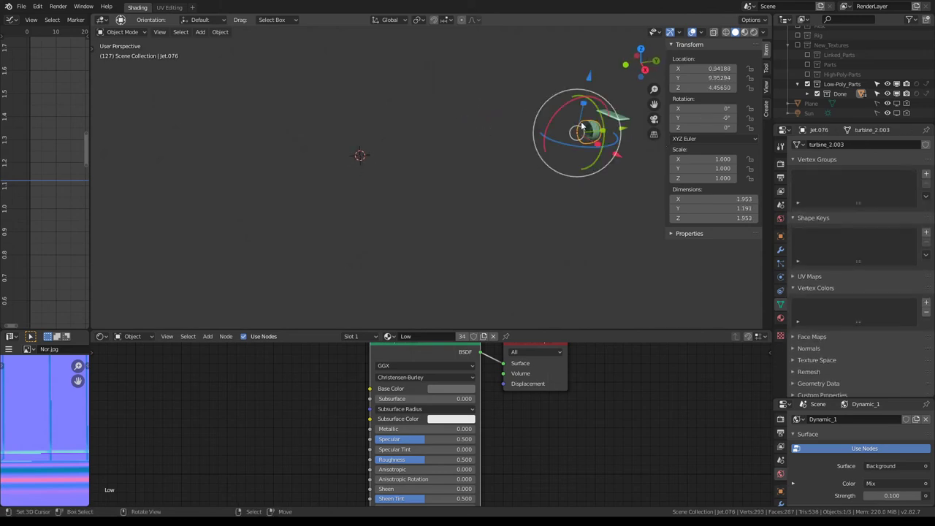
key("h")
left_click(581, 126)
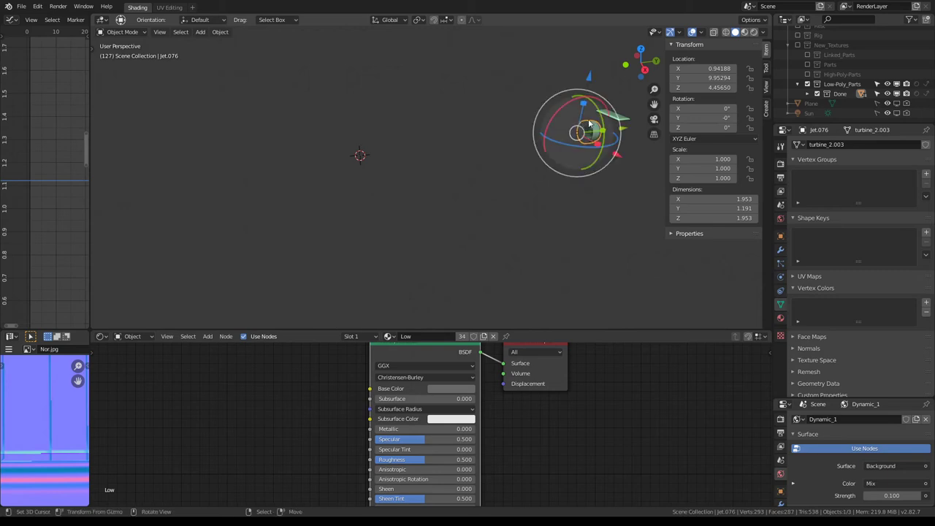
key("q")
left_click(588, 119)
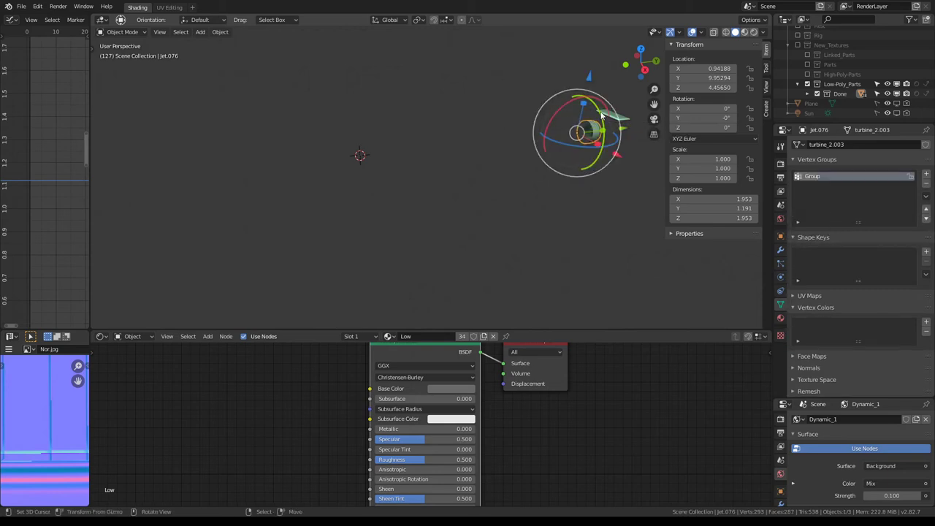
key("h")
left_click(606, 114)
key("q")
left_click(606, 116)
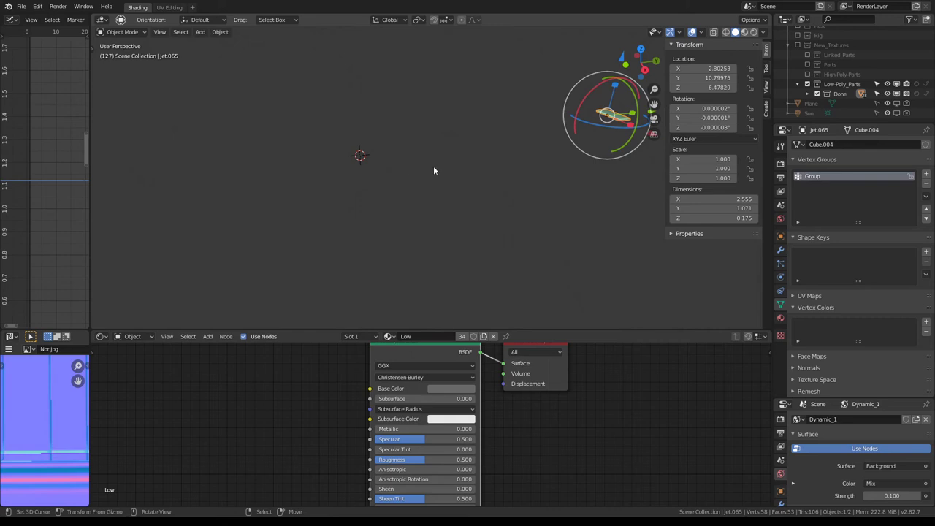
Step: Hide the last finished part, then unhide all jet parts with Alt+H
key("h")
key("alt+h")
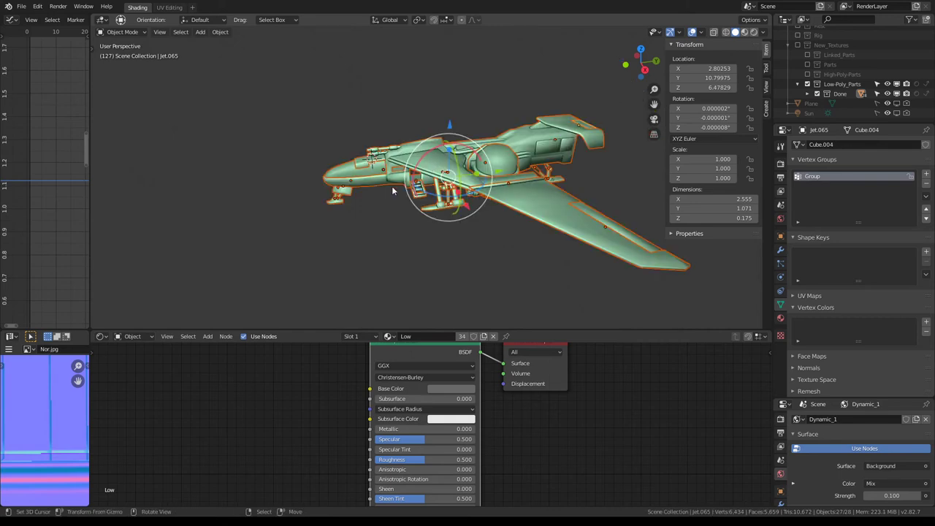
middle_click_drag(393, 191, 461, 182)
Step: Set the wing's Displace modifier vertex group to Group and link its modifiers to all parts
left_click(526, 160, "shift")
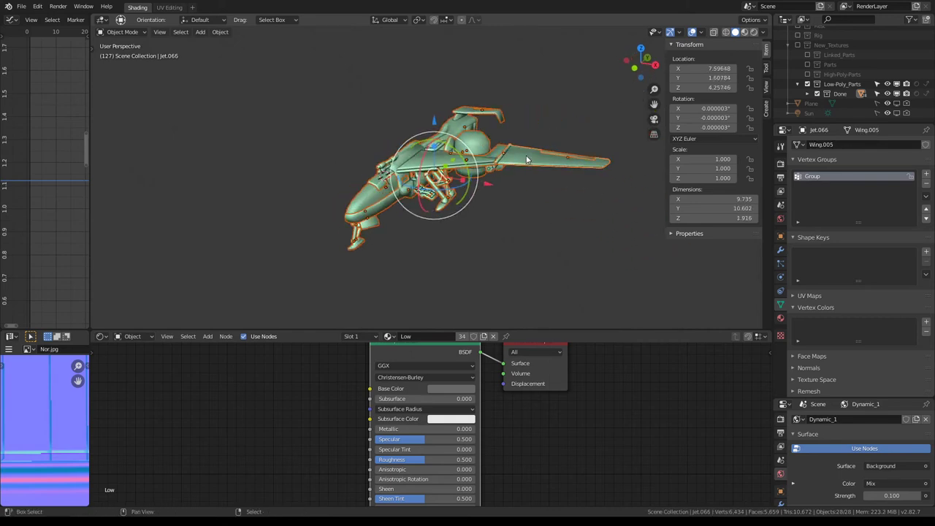
left_click(782, 252)
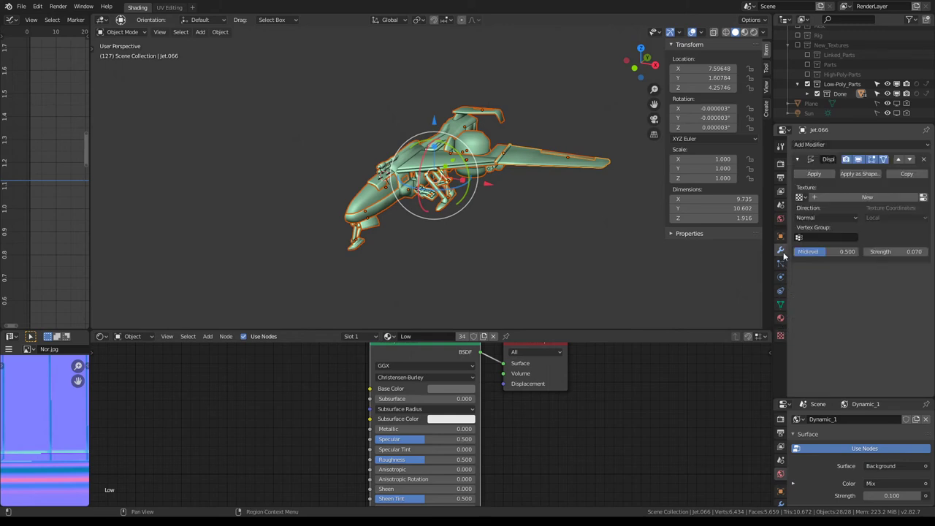
left_click(825, 237)
left_click(832, 250)
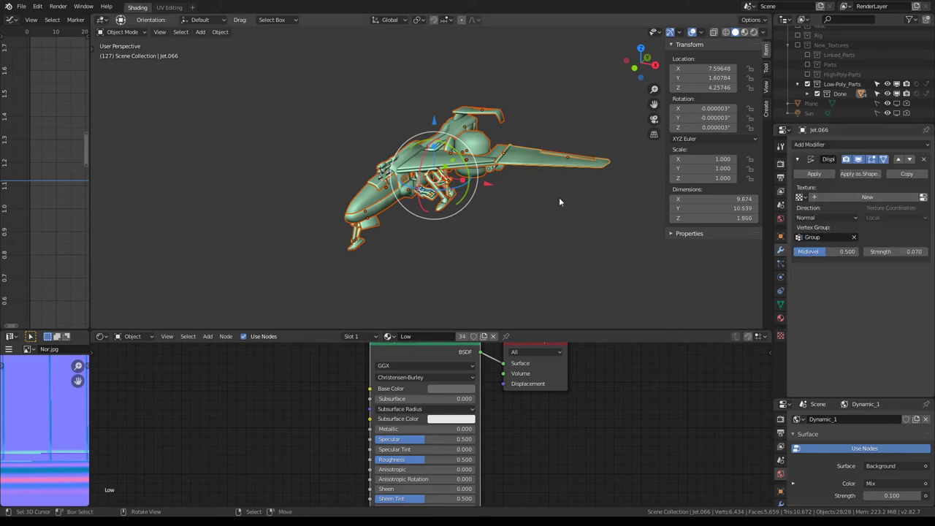
scroll(514, 166, "up", 2)
key("ctrl+l")
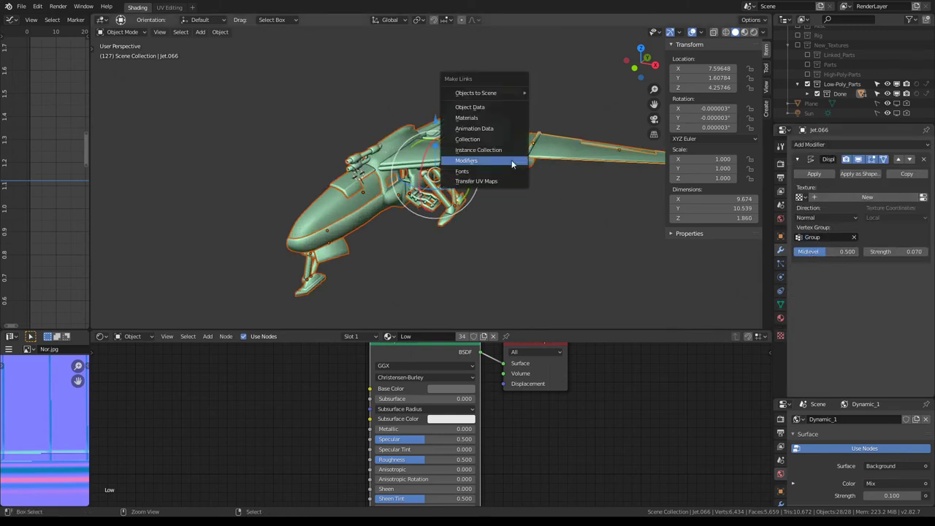
left_click(512, 163)
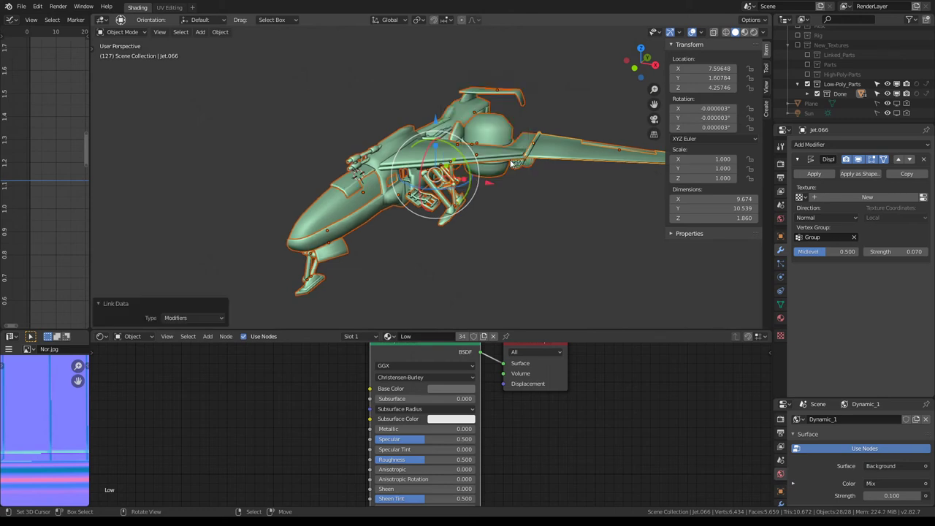
middle_click_drag(512, 164, 570, 182)
Step: Show the High-Poly-Parts collection and select the landing-gear foot block Cube.026
left_click(806, 74)
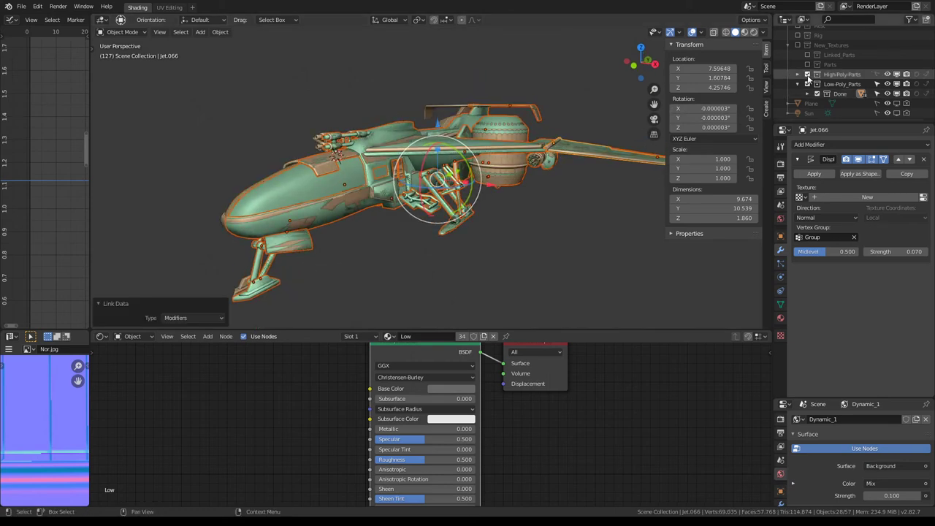
mouse_move(409, 182)
middle_mouse_down()
mouse_move(315, 188)
mouse_move(341, 196)
middle_mouse_up()
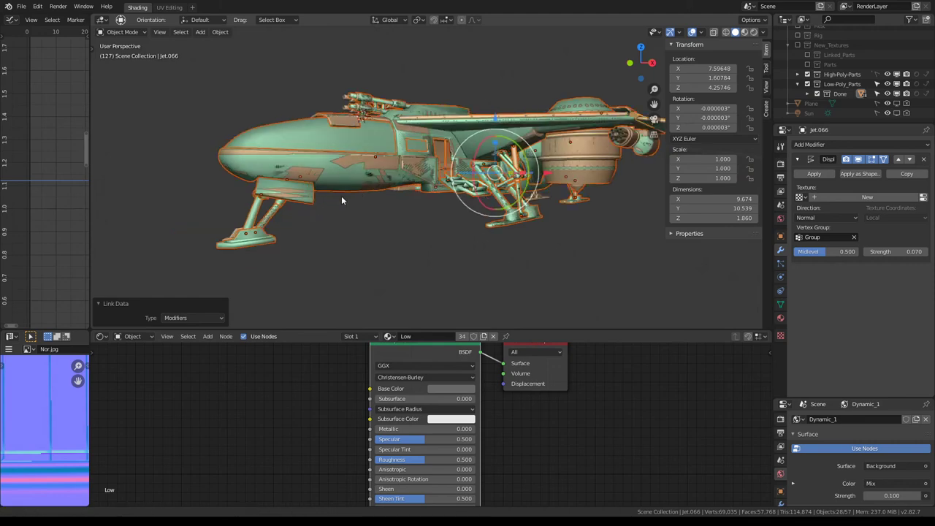
scroll(415, 196, "up", 5)
mouse_move(414, 196)
middle_mouse_down()
mouse_move(426, 248)
mouse_move(466, 230)
middle_mouse_up()
left_click(424, 249)
scroll(425, 249, "up", 3)
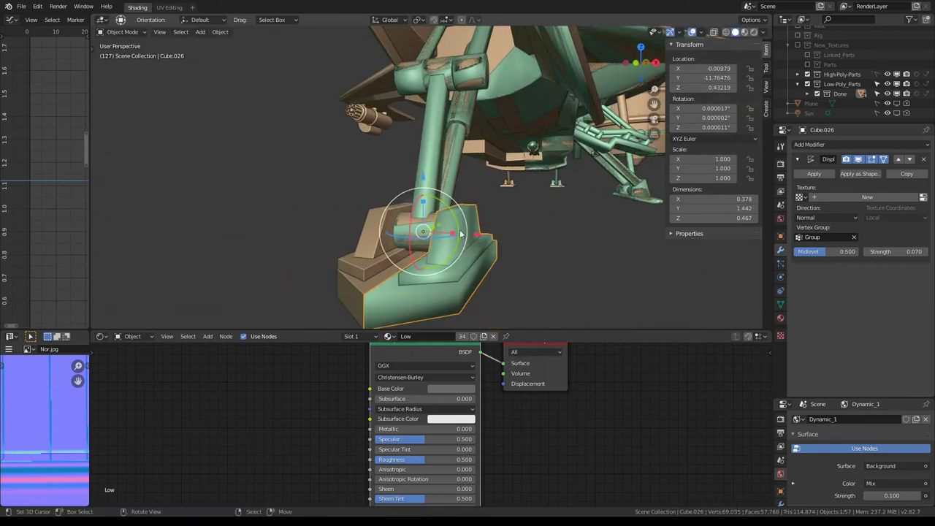
key("Tab")
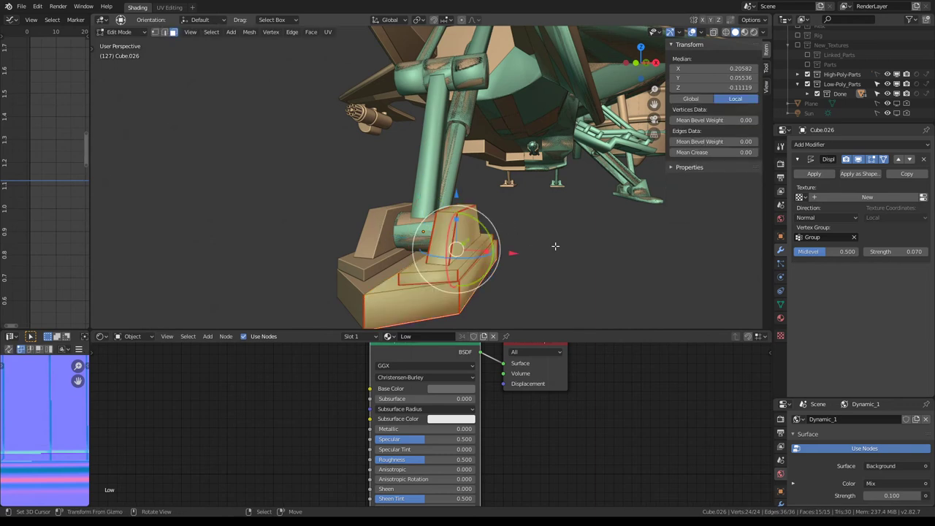
scroll(557, 236, "down", 5)
key("Tab")
scroll(540, 219, "up", 4)
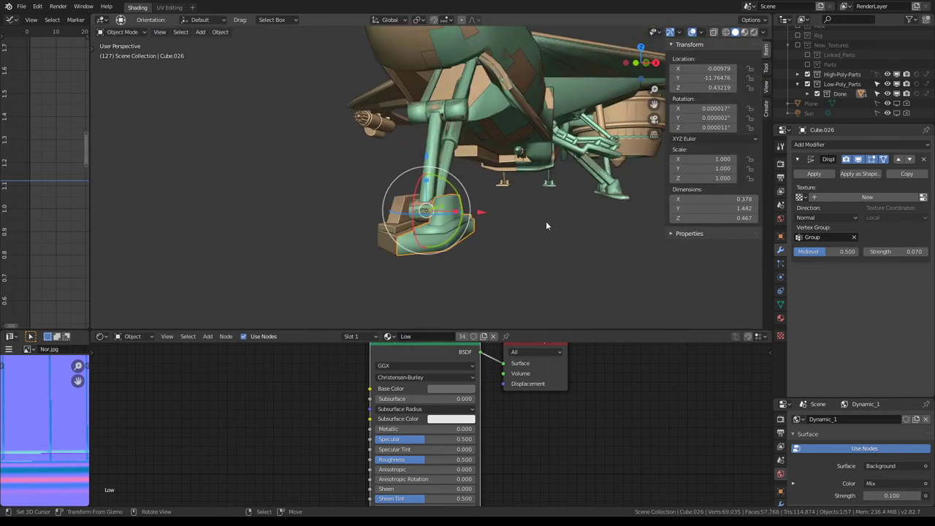
scroll(509, 225, "up", 3)
key("Tab")
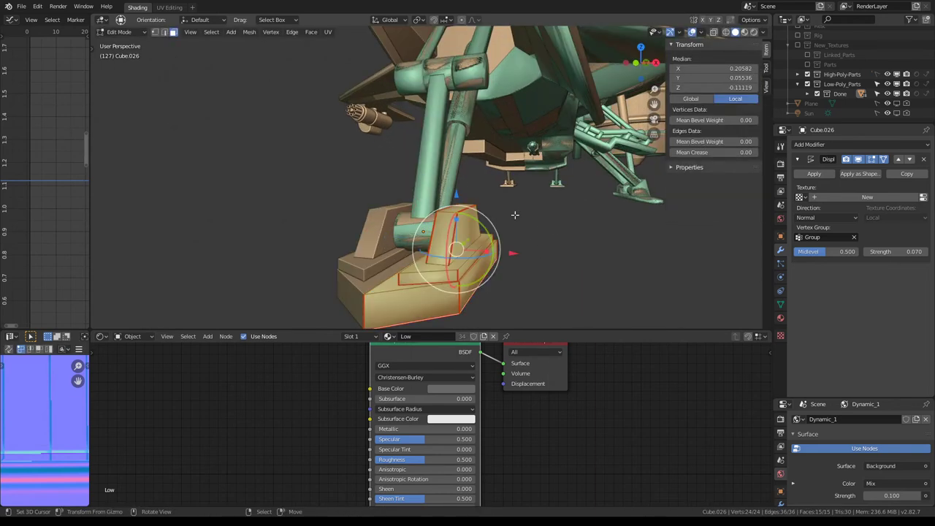
Step: Switch the landing-gear foot into Weight Paint mode
left_click(139, 32)
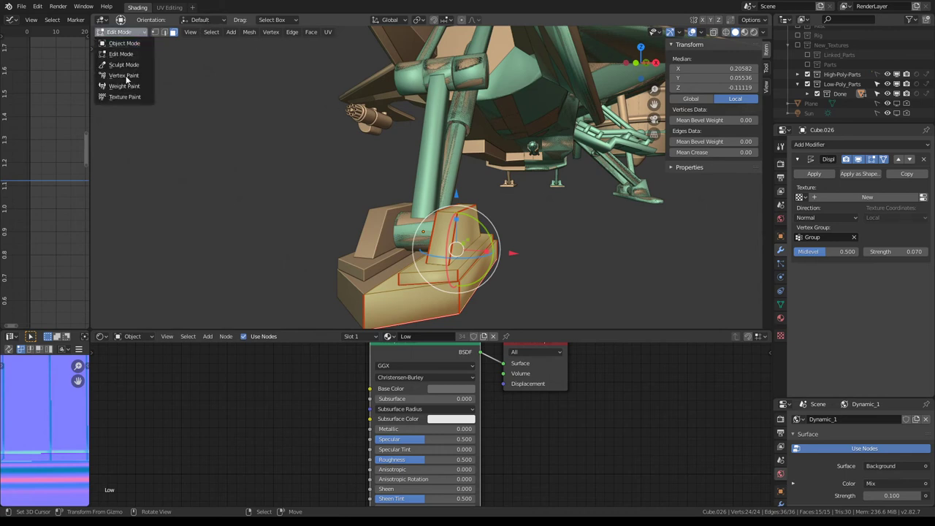
left_click(124, 75)
left_click(107, 34)
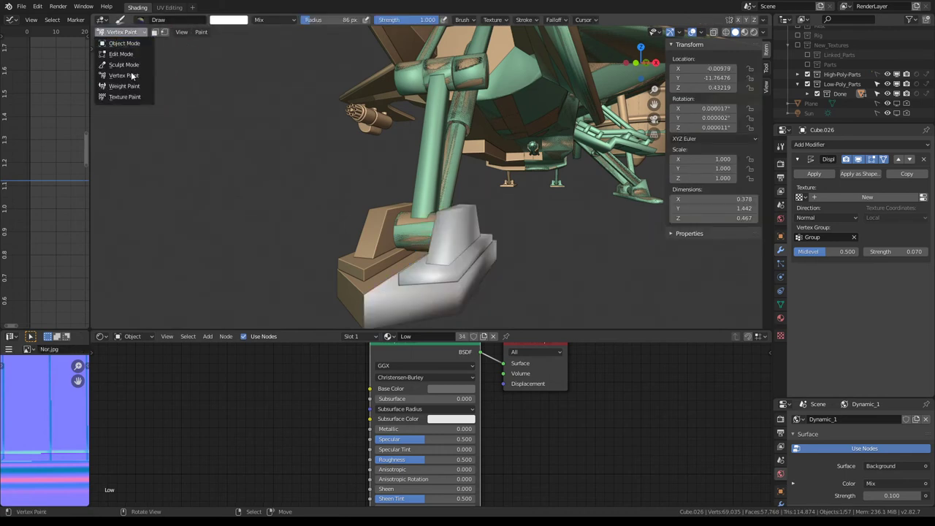
left_click(129, 86)
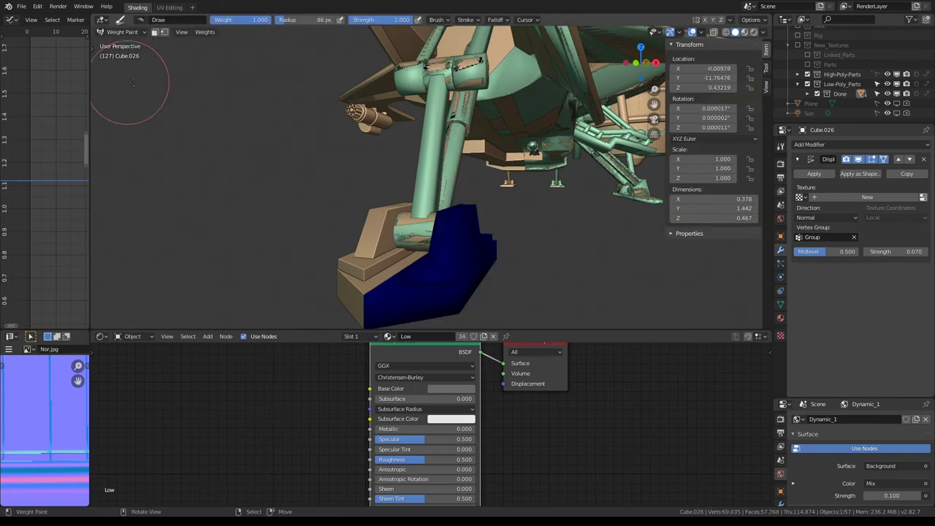
Step: Set the brush weight to 0.174 and paint the foot's front block
left_click(767, 71)
left_click_drag(741, 194, 559, 188)
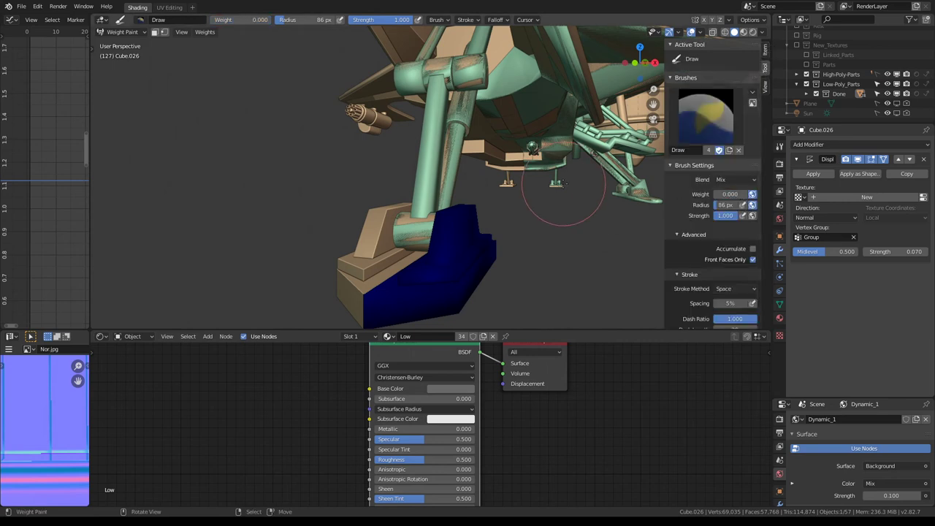
left_click_drag(730, 194, 735, 194)
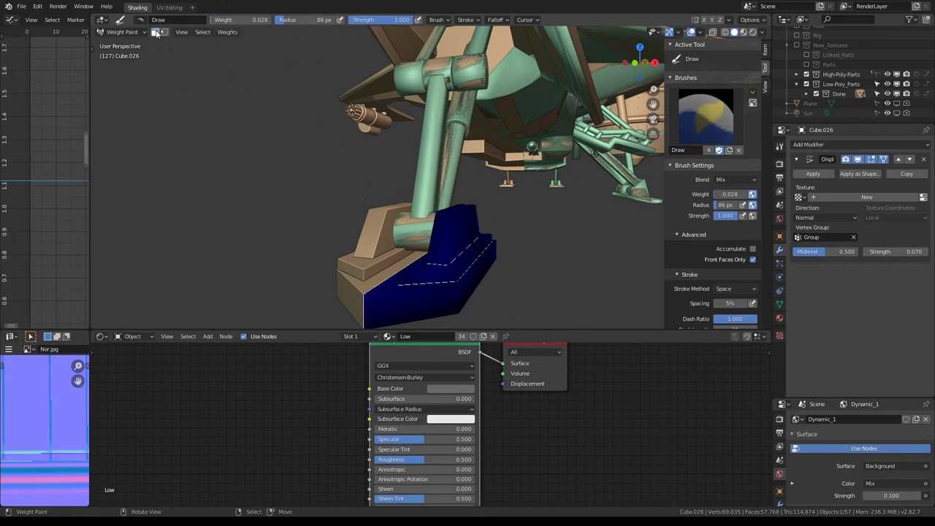
left_click(540, 217, "ctrl")
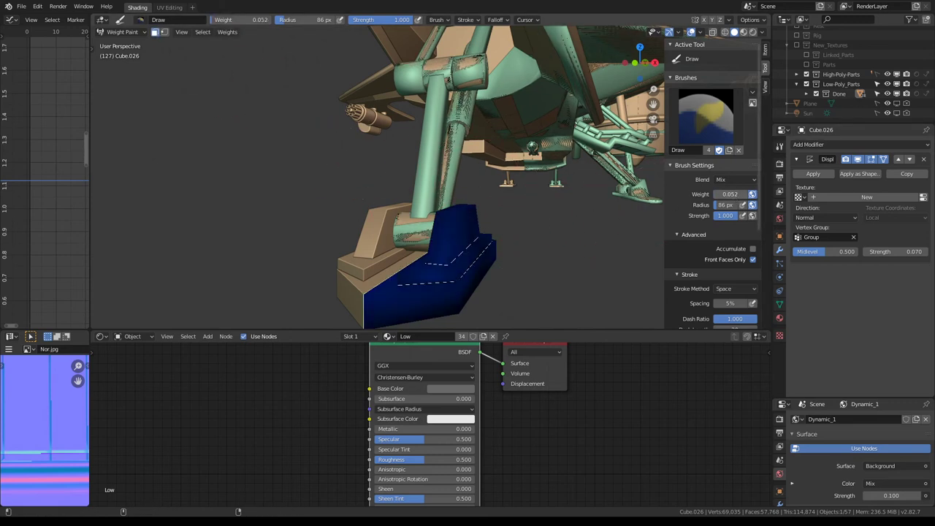
left_click_drag(538, 217, 531, 245)
left_click(559, 204, "ctrl")
middle_click_drag(531, 245, 442, 224)
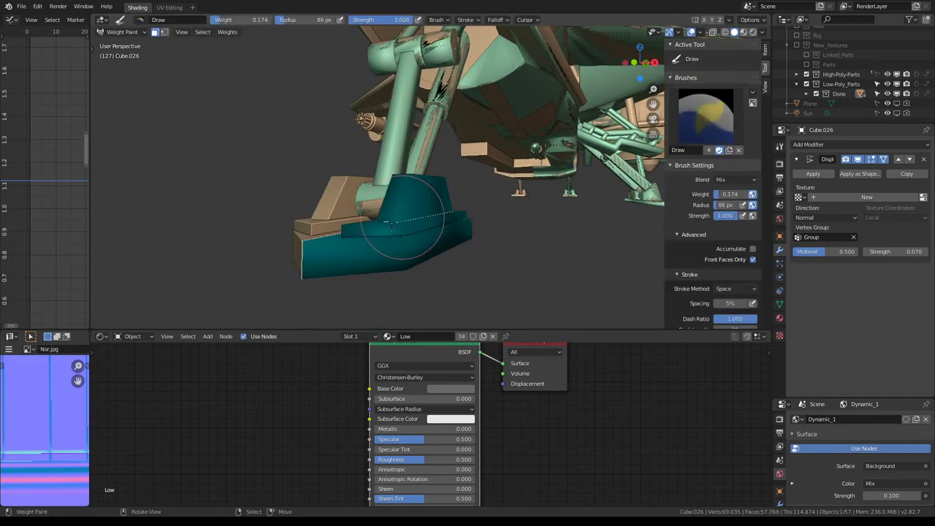
Step: Shrink the foot's selected faces inward by about 0.0064 with Alt+S
key("Tab")
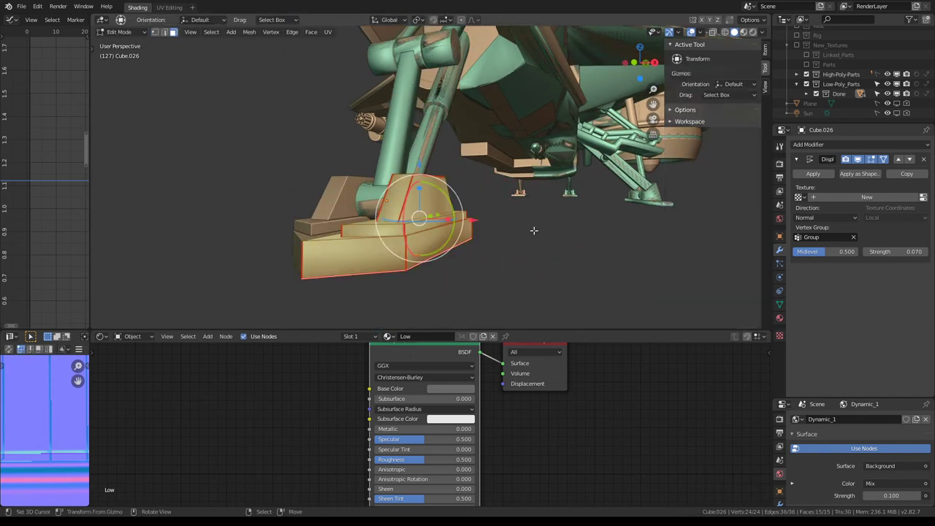
left_click(136, 45)
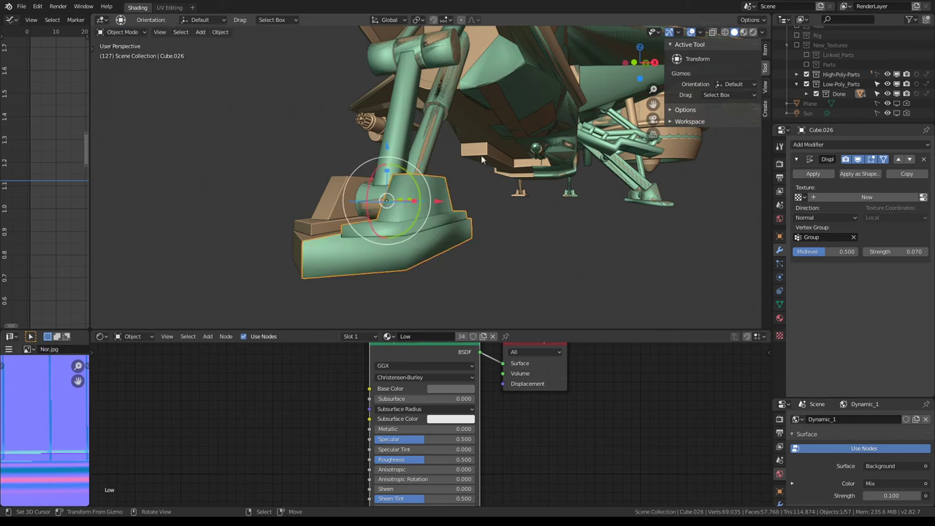
mouse_move(480, 155)
middle_mouse_down()
mouse_move(585, 168)
mouse_move(570, 168)
mouse_move(610, 217)
middle_mouse_up()
key("Tab")
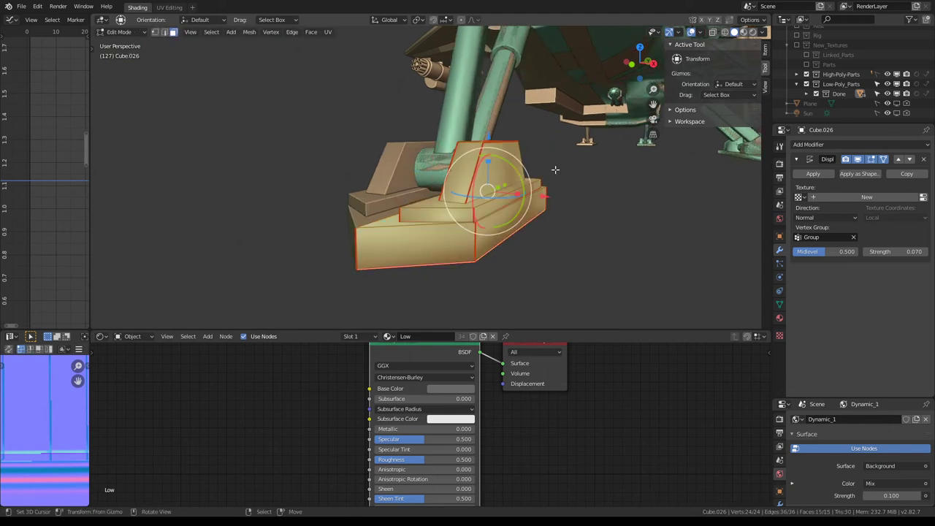
key("alt+s")
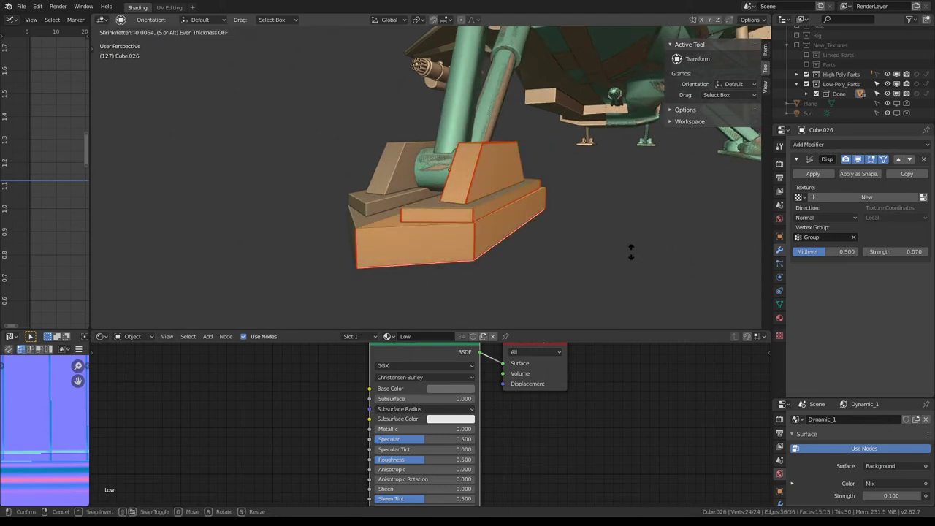
left_click(629, 251)
key("Tab")
Step: Select the leg tube Cube.027 above the foot and frame it in view
mouse_move(560, 170)
middle_mouse_down()
mouse_move(488, 165)
mouse_move(429, 120)
mouse_move(527, 167)
middle_mouse_up()
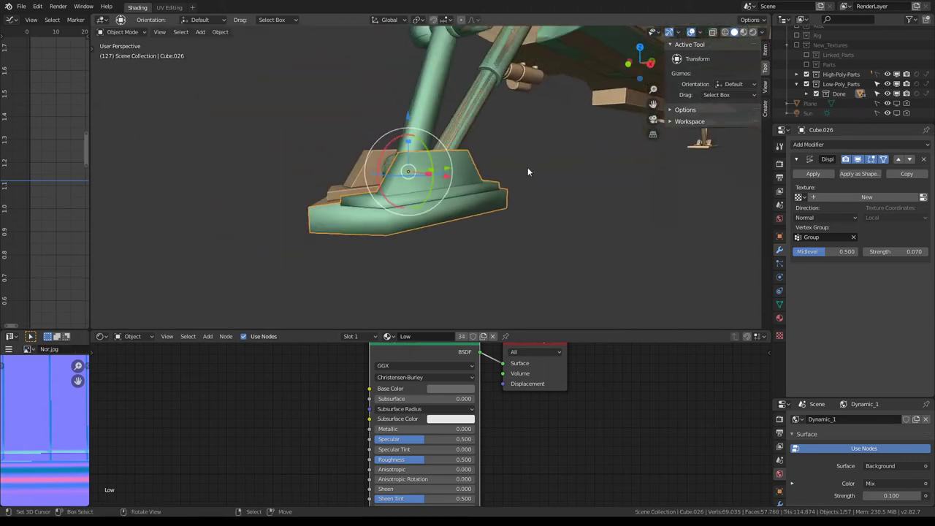
left_click(527, 166)
key("KP_Decimal")
middle_click_drag(428, 197, 470, 170)
Step: Enable the Displace modifier's display in Edit Mode on the leg tube
key("Tab")
key("Tab")
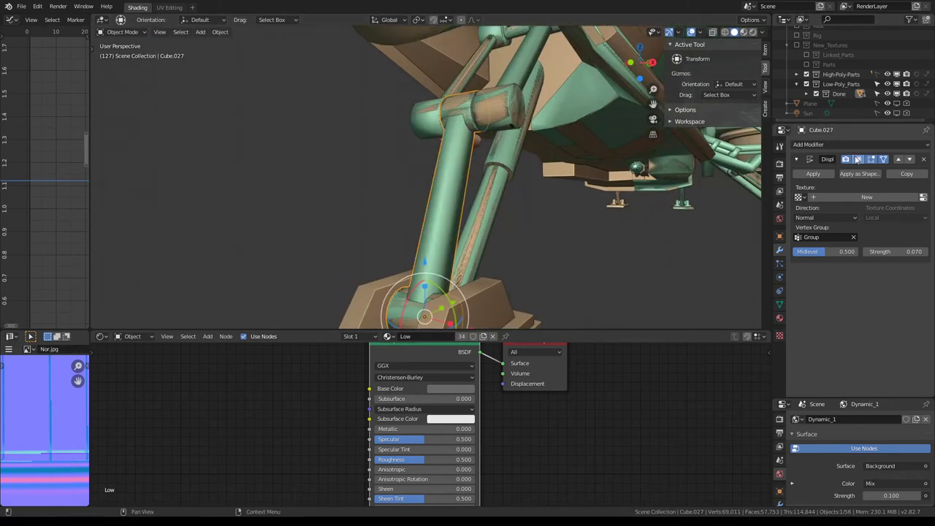
left_click(857, 160)
key("Tab")
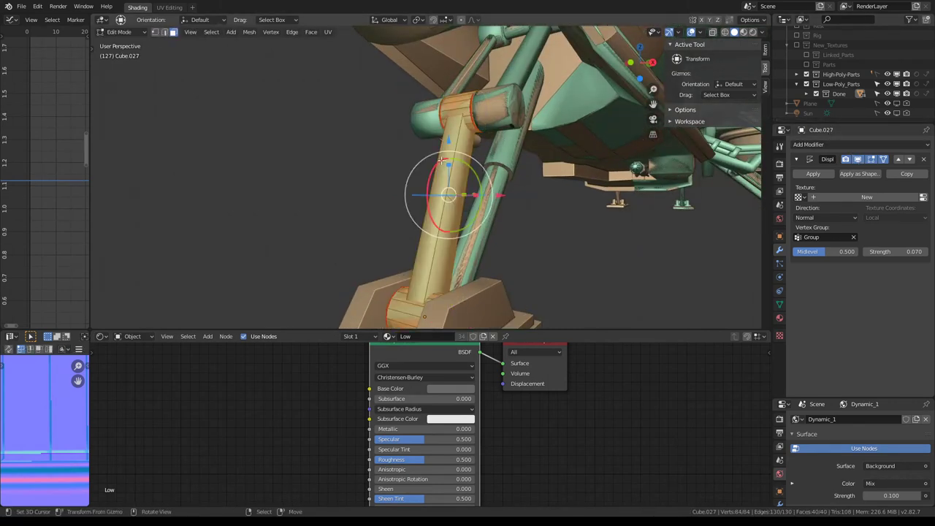
Step: Fatten the strut's linked faces by 0.0105 and put the leg tube in Weight Paint mode
key("alt+a")
key("l")
middle_click_drag(441, 159, 576, 234)
key("alt+s")
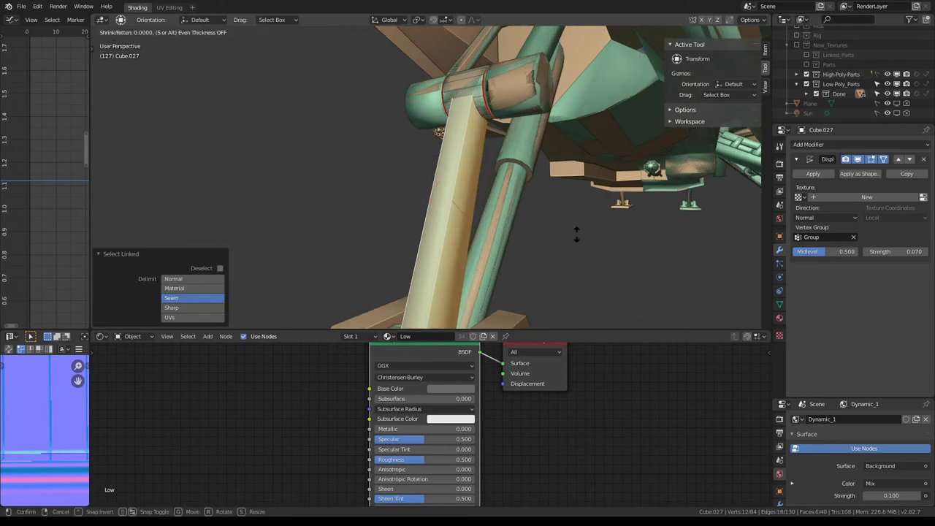
type(".0105")
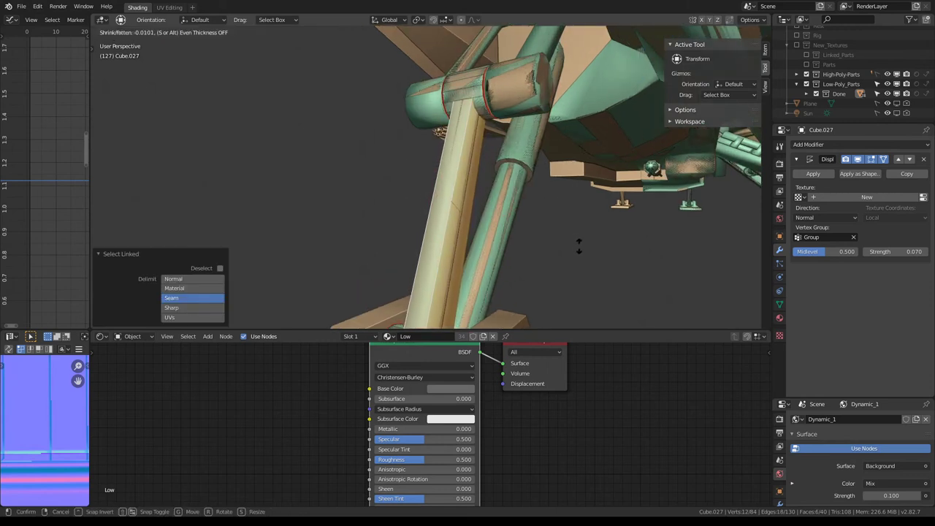
key("Return")
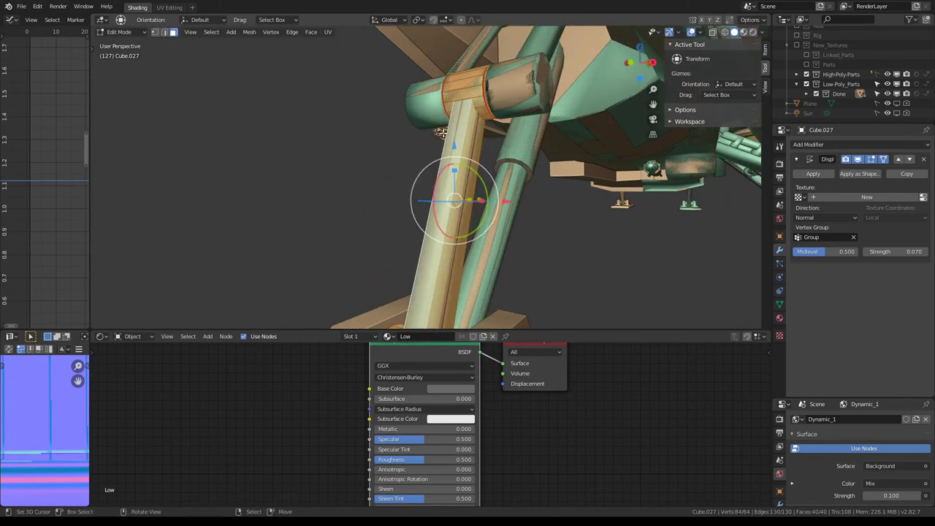
key("Tab")
key("Tab")
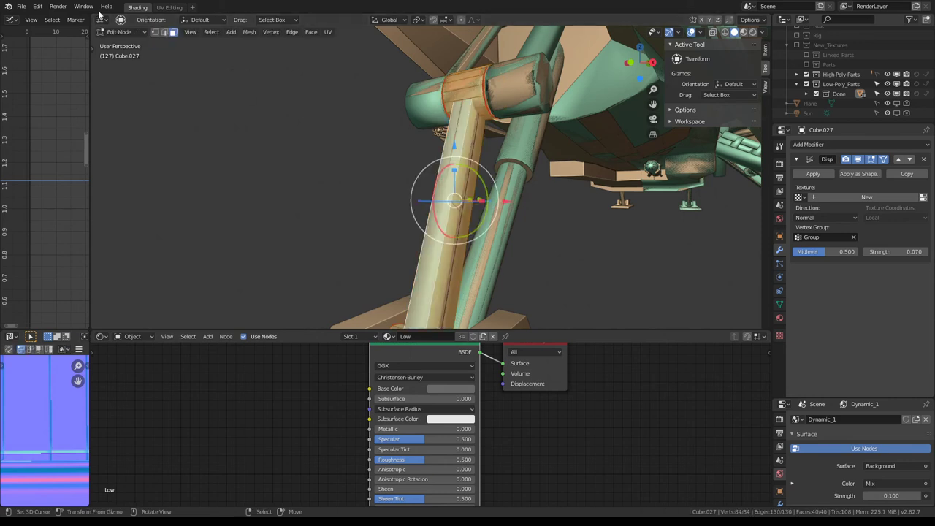
left_click(117, 32)
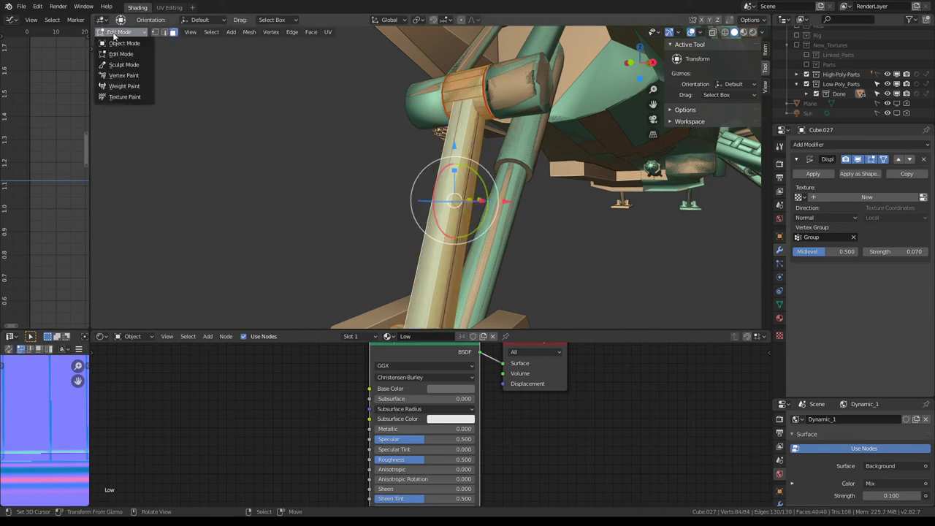
left_click(124, 86)
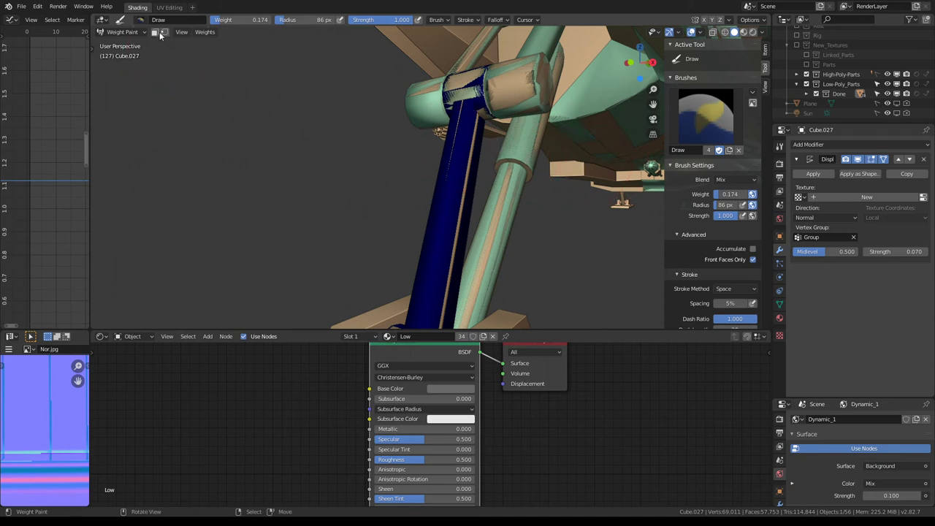
Step: Fill the whole leg tube with the 0.174 weight using Shift+K
key("shift+k")
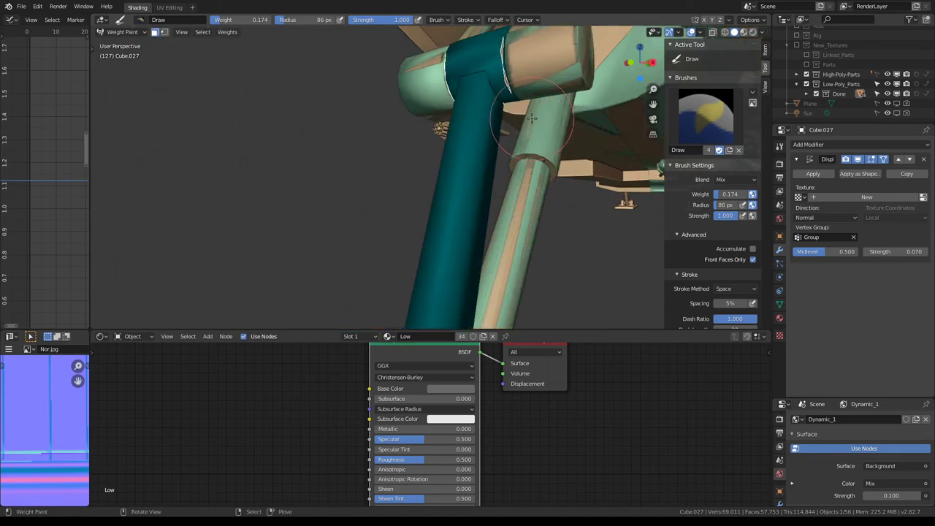
middle_click_drag(467, 183, 479, 178)
scroll(475, 186, "up", 3)
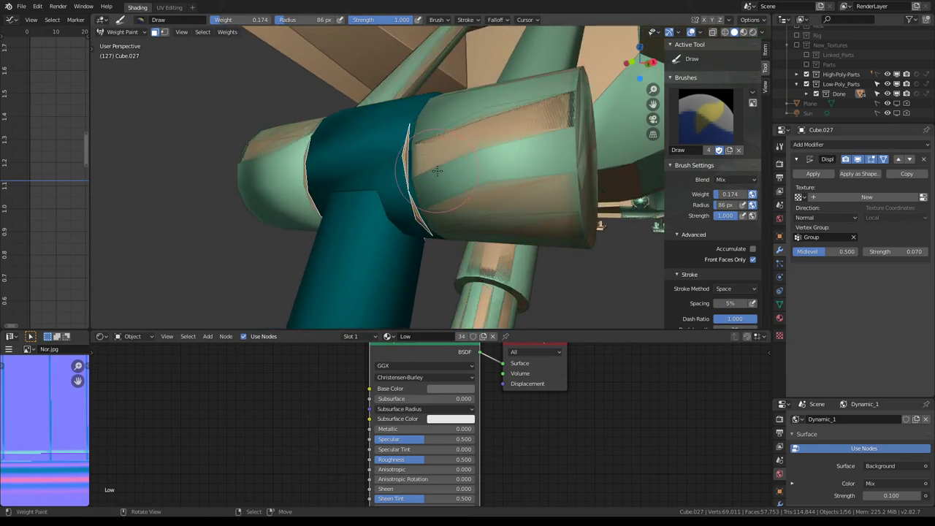
Step: Merge the leg tube's duplicate vertices by distance, removing 8 to leave 76
key("Tab")
key("q")
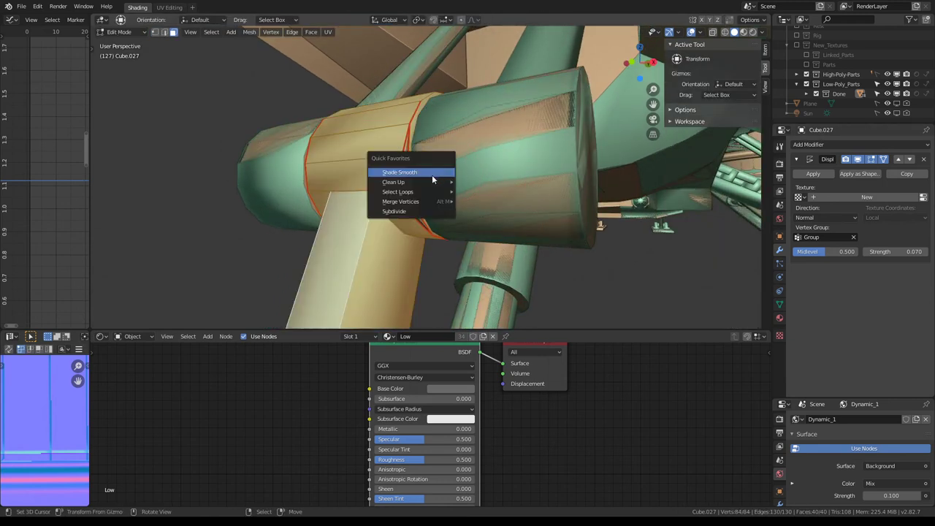
mouse_move(402, 201)
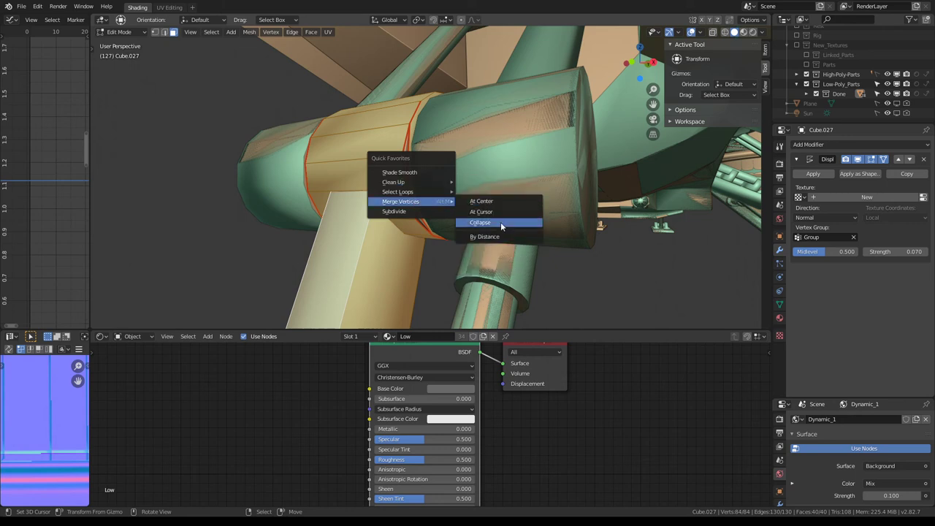
left_click(501, 222)
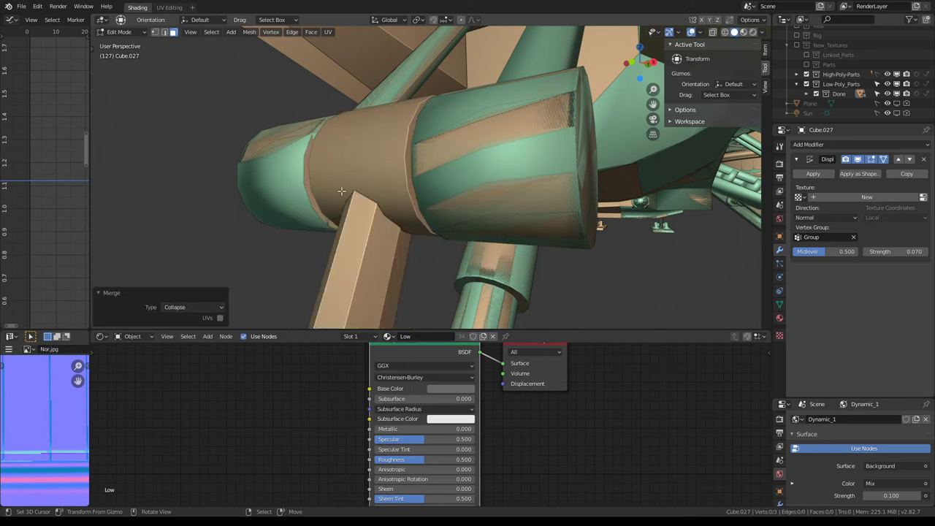
key("a")
key("q")
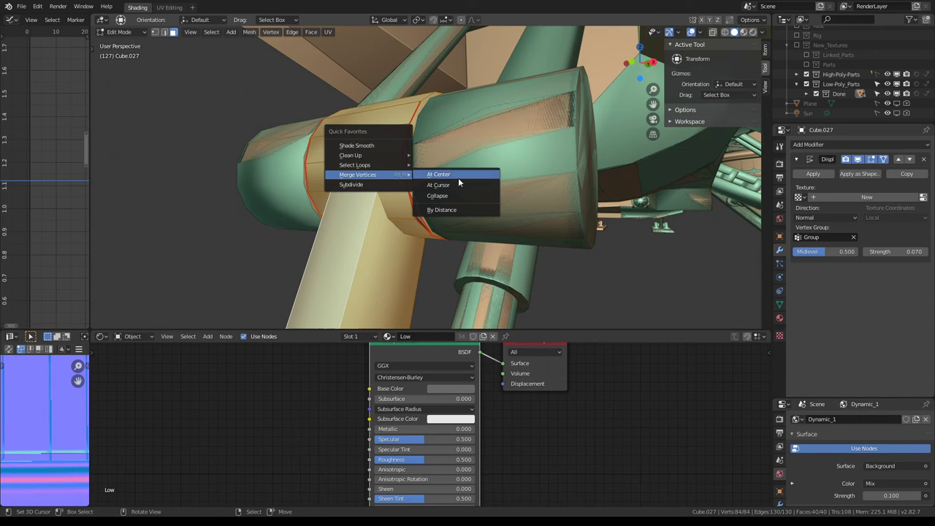
left_click(442, 211)
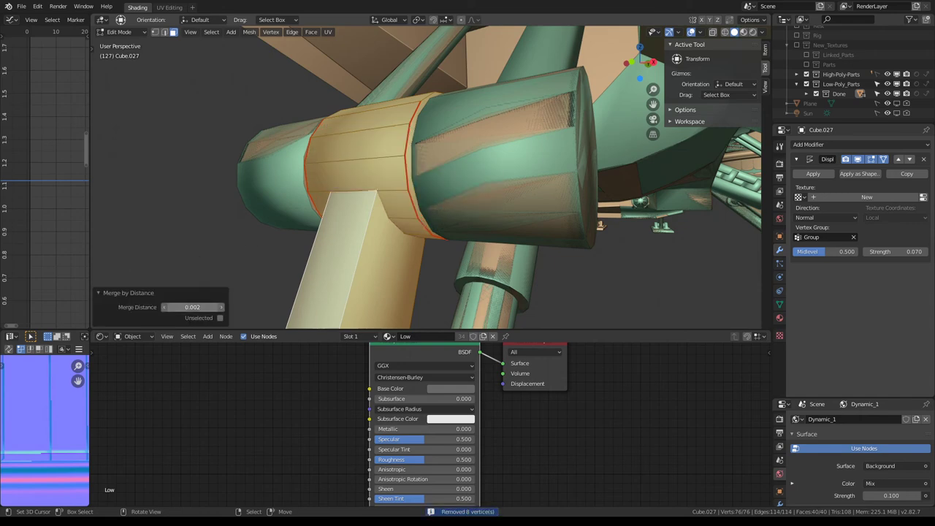
left_click_drag(192, 307, 168, 307)
key("ctrl+Tab")
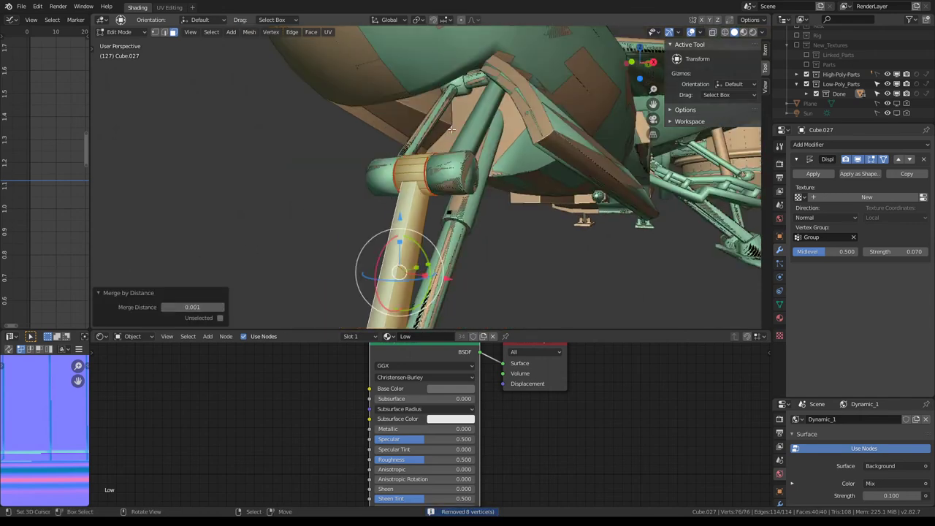
mouse_move(396, 270)
middle_mouse_down()
mouse_move(460, 119)
mouse_move(447, 124)
middle_mouse_up()
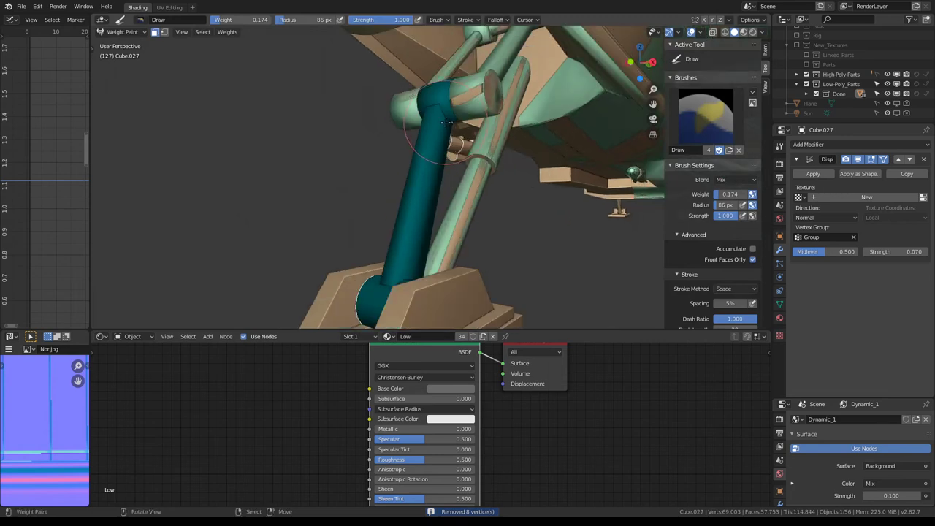
Step: Lower the paint weight and repaint the strut at about 0.06
left_click_drag(730, 194, 724, 193)
key("ctrl+x")
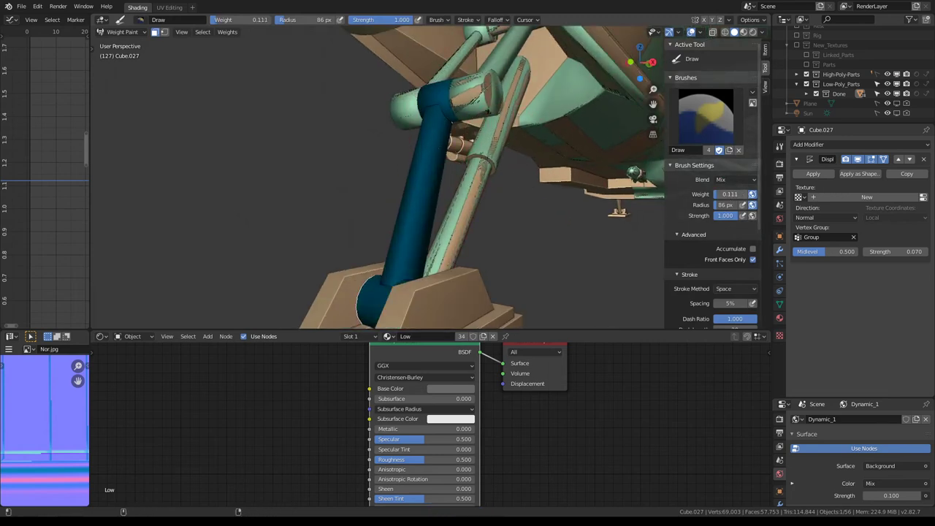
key("ctrl+x")
mouse_move(397, 156)
middle_mouse_down()
mouse_move(399, 125)
mouse_move(438, 139)
middle_mouse_up()
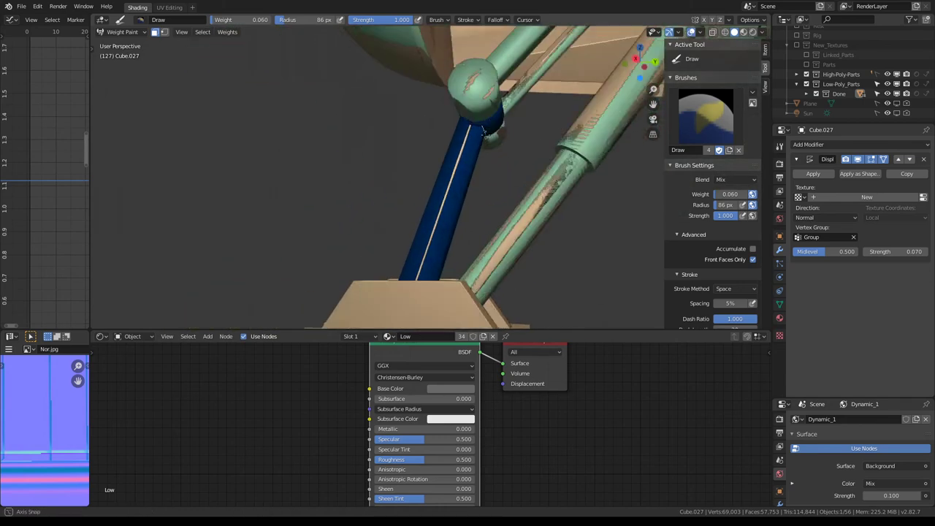
Step: Raise the paint weight to 0.124 and paint the joint band and rod
scroll(438, 138, "up", 3)
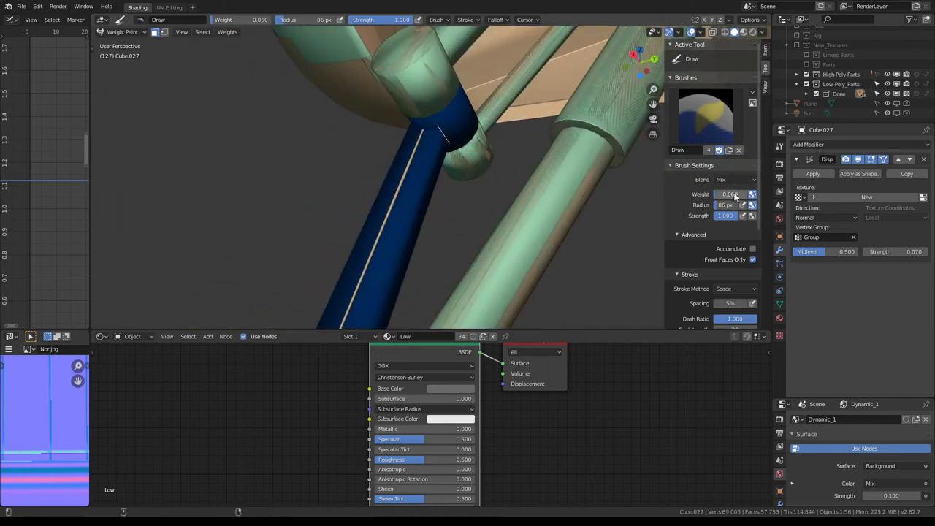
left_click_drag(734, 196, 752, 196)
mouse_move(428, 136)
middle_mouse_down()
mouse_move(414, 182)
mouse_move(365, 187)
middle_mouse_up()
left_click_drag(365, 188, 372, 147)
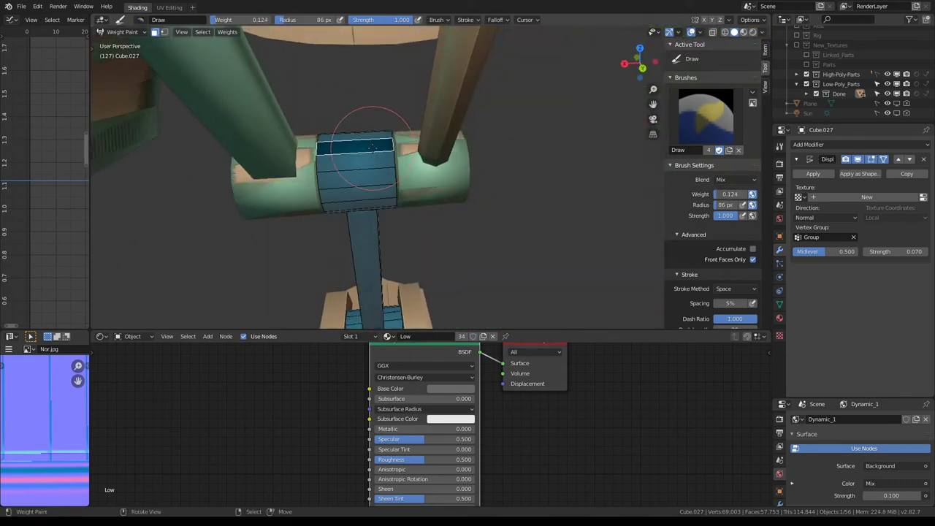
middle_click_drag(417, 198, 480, 248)
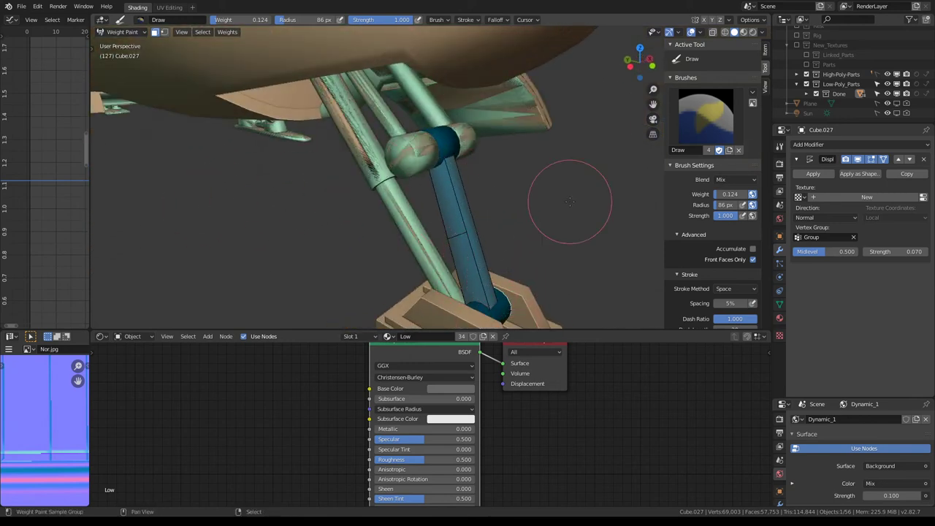
Step: Repaint the joint band at weight 0.081, then drop the brush weight to nearly zero
left_click_drag(729, 194, 719, 194)
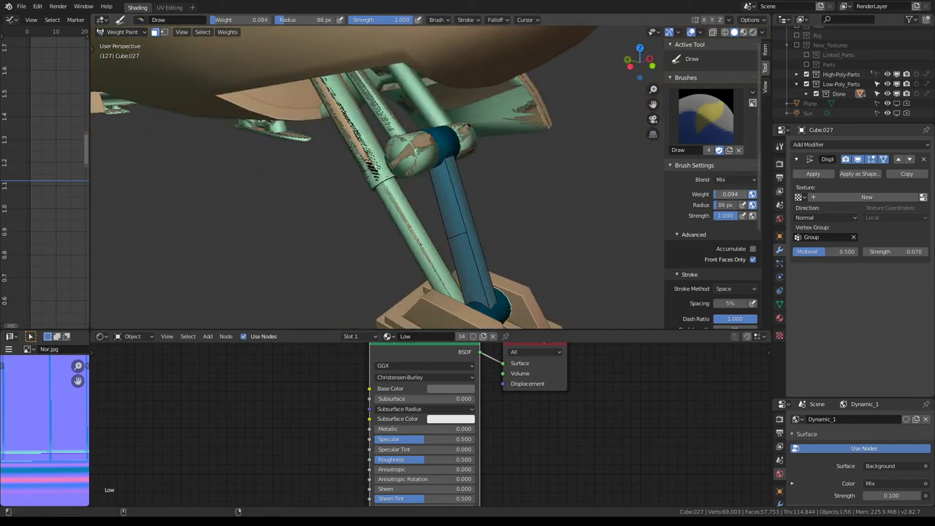
middle_click_drag(501, 115, 358, 173)
scroll(358, 173, "up", 3)
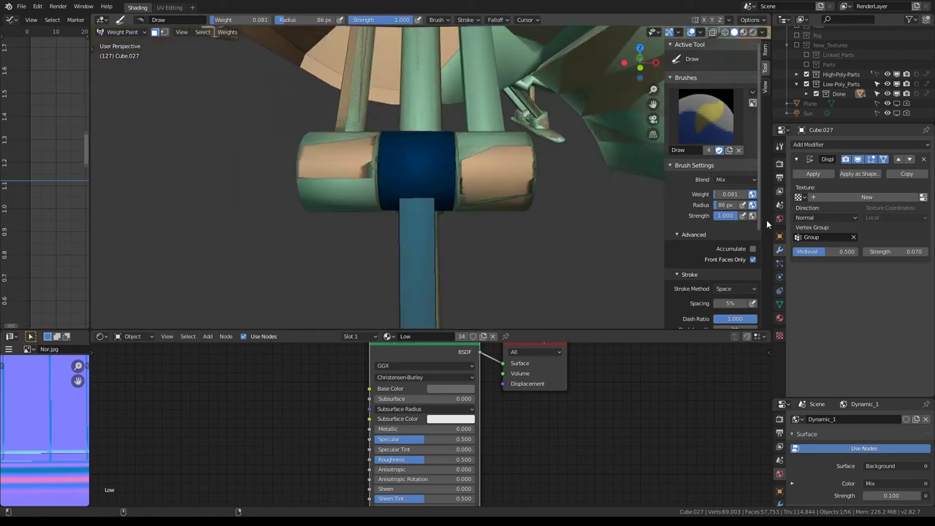
left_click_drag(424, 160, 538, 183)
left_click_drag(738, 194, 730, 198)
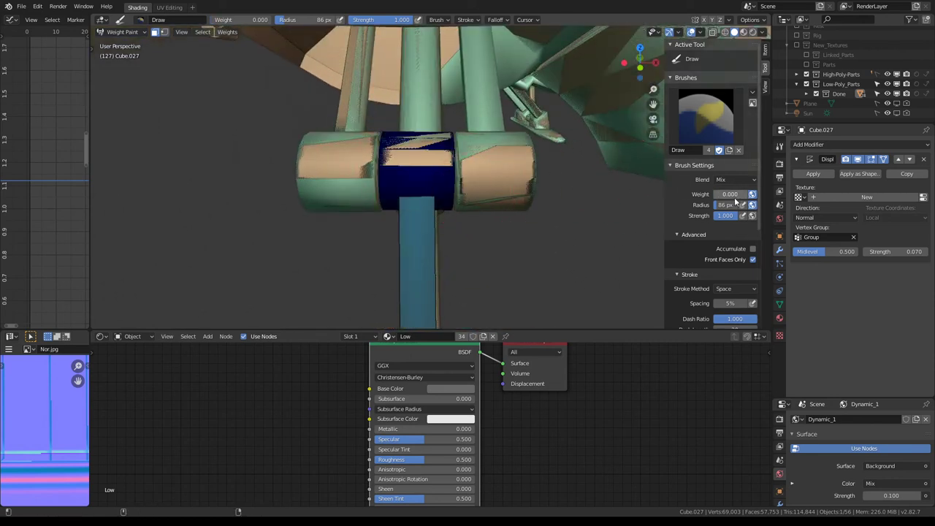
mouse_move(521, 157)
middle_mouse_down()
mouse_move(479, 86)
mouse_move(409, 126)
mouse_move(513, 128)
middle_mouse_up()
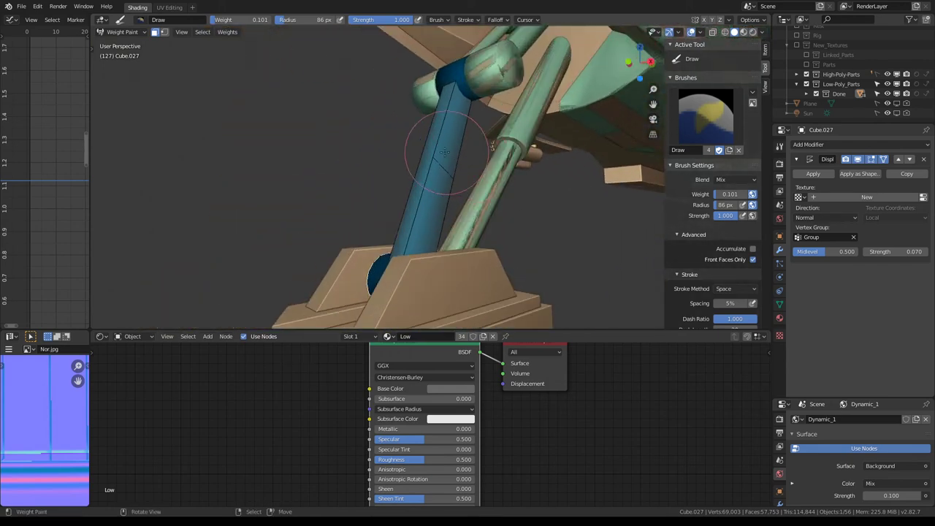
Step: Put the strut into Edit Mode with a face on the upper strut selected
key("Tab")
left_click(454, 170)
key("Tab")
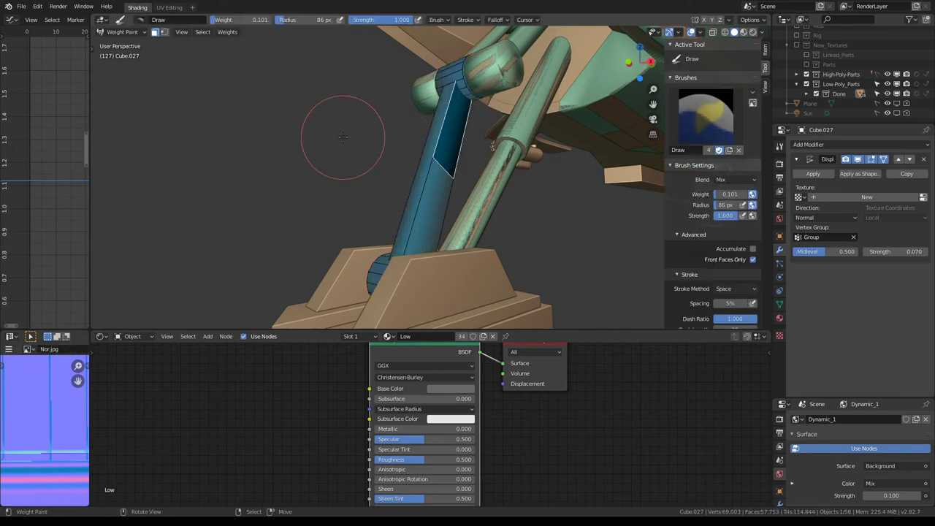
key("Tab")
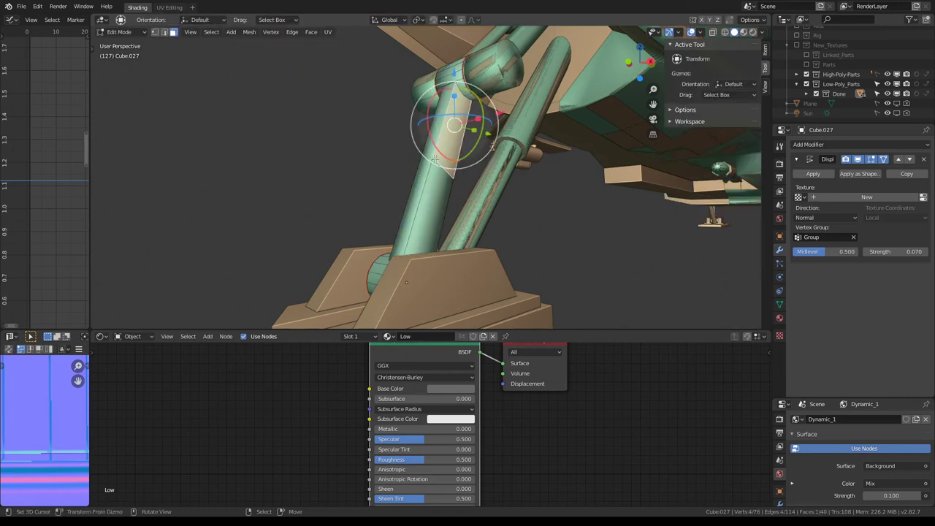
Step: In edge select mode, try sliding one strut edge, then undo the slide
left_click(165, 32)
left_click(436, 157)
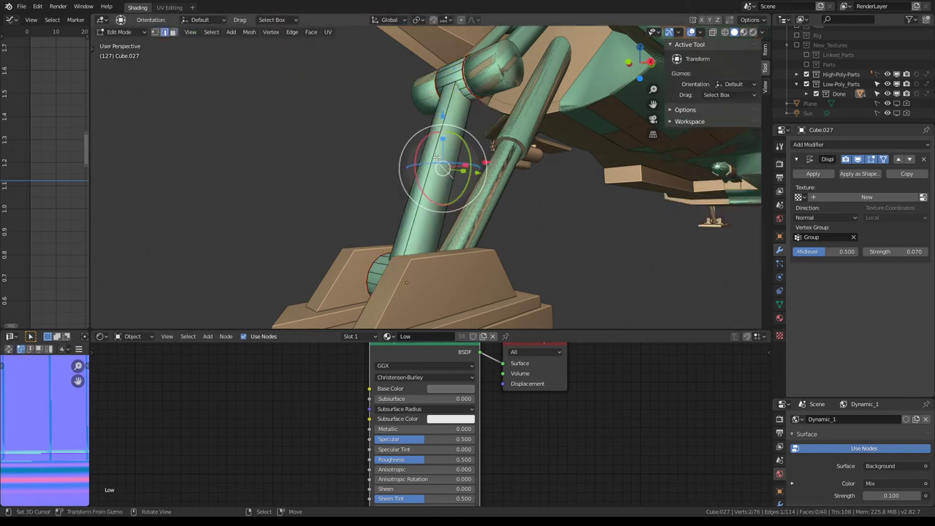
middle_click_drag(438, 157, 467, 157)
key("g")
key("g")
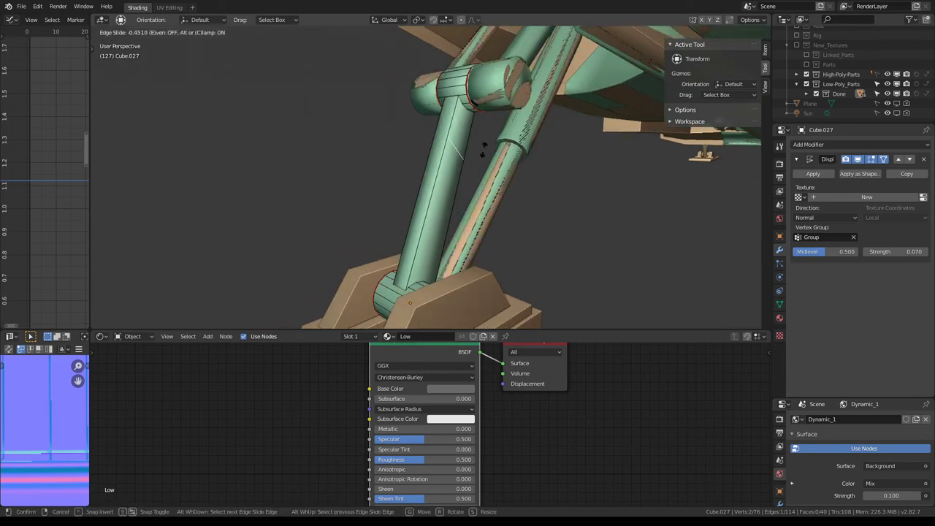
left_click(475, 132)
key("ctrl+z")
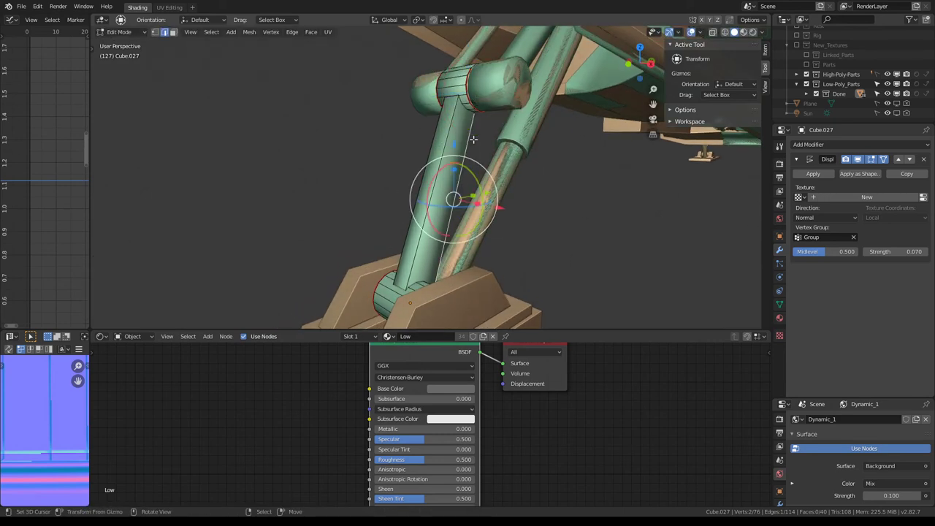
Step: Select the whole strut and Merge Vertices By Distance, removing 2 vertices
key("l")
key("q")
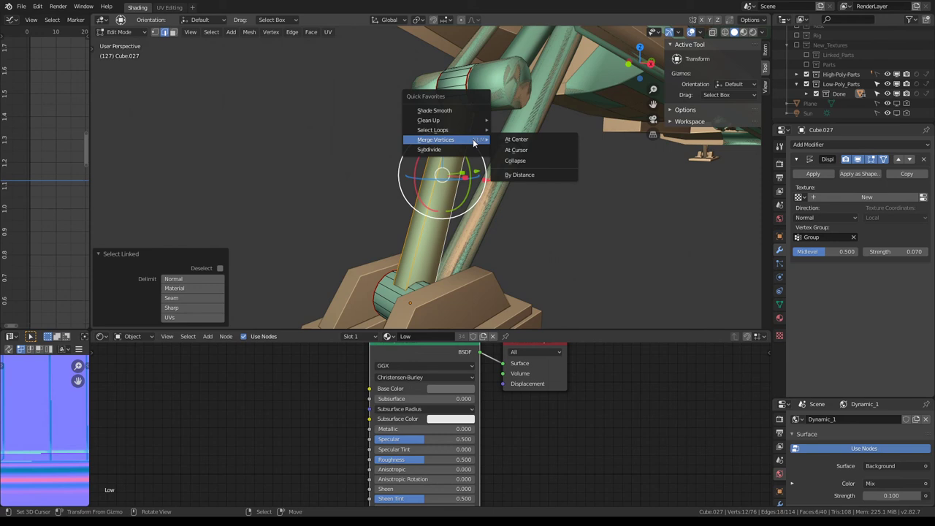
left_click(549, 176)
key("ctrl+Tab")
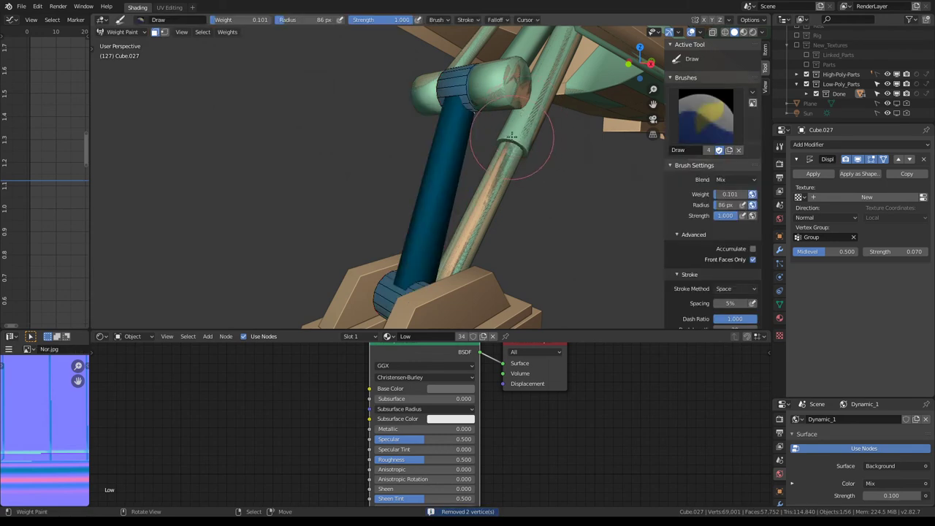
key("Tab")
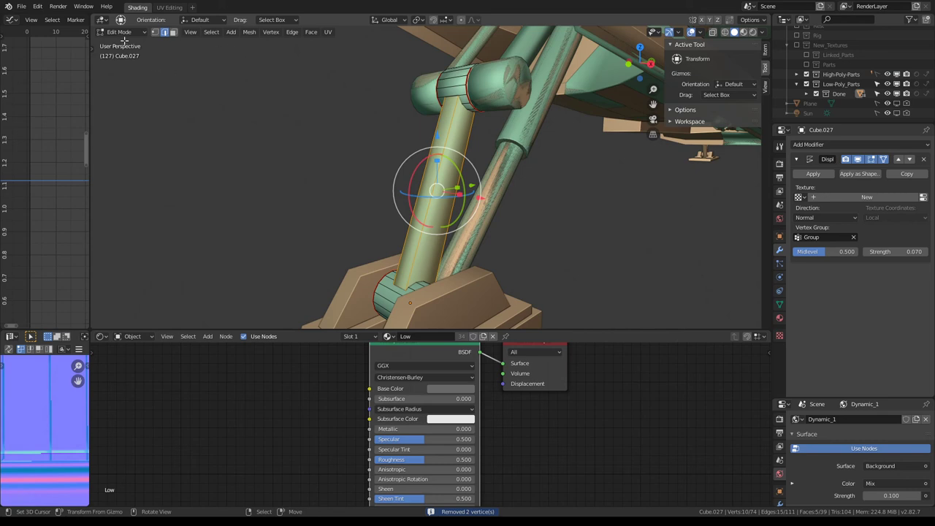
Step: Return to Object Mode and start editing the cylinder piece Cube.025
left_click(120, 33)
left_click(130, 42)
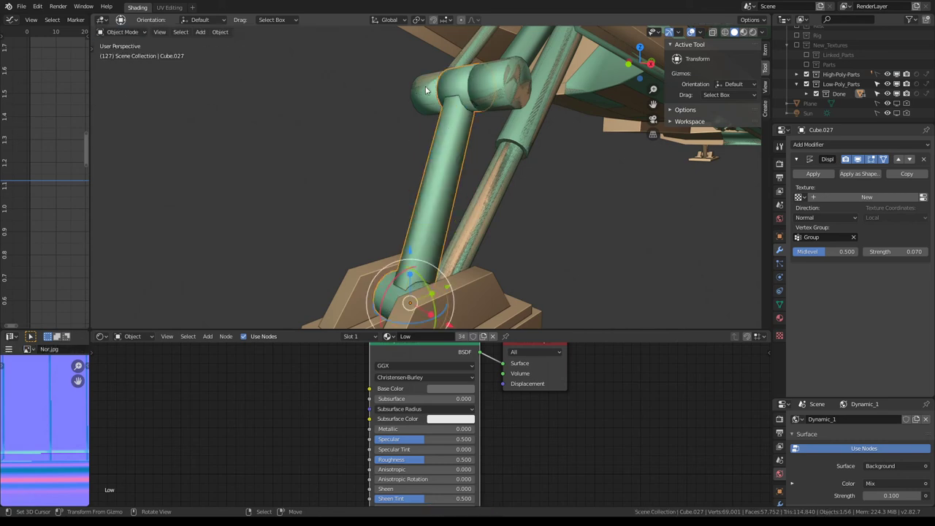
mouse_move(426, 89)
middle_mouse_down()
mouse_move(541, 105)
mouse_move(492, 158)
mouse_move(488, 135)
middle_mouse_up()
left_click(492, 158)
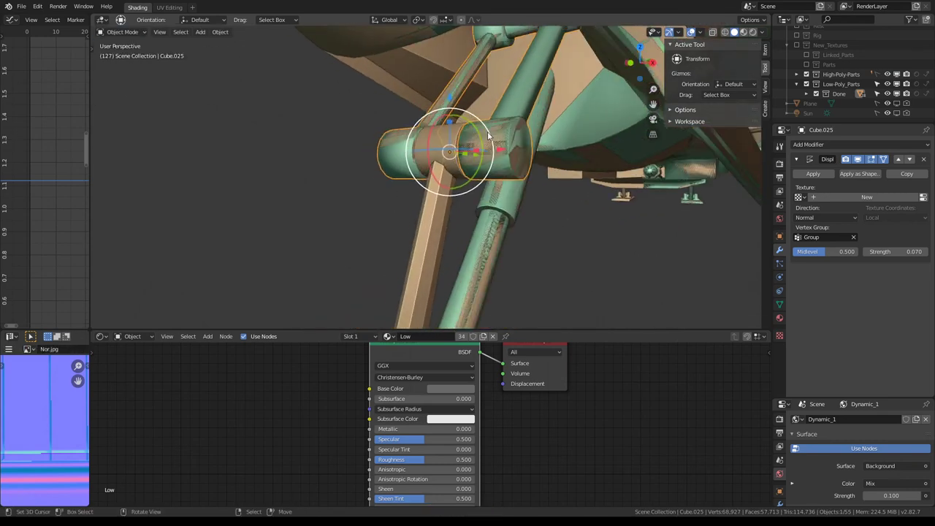
key("Tab")
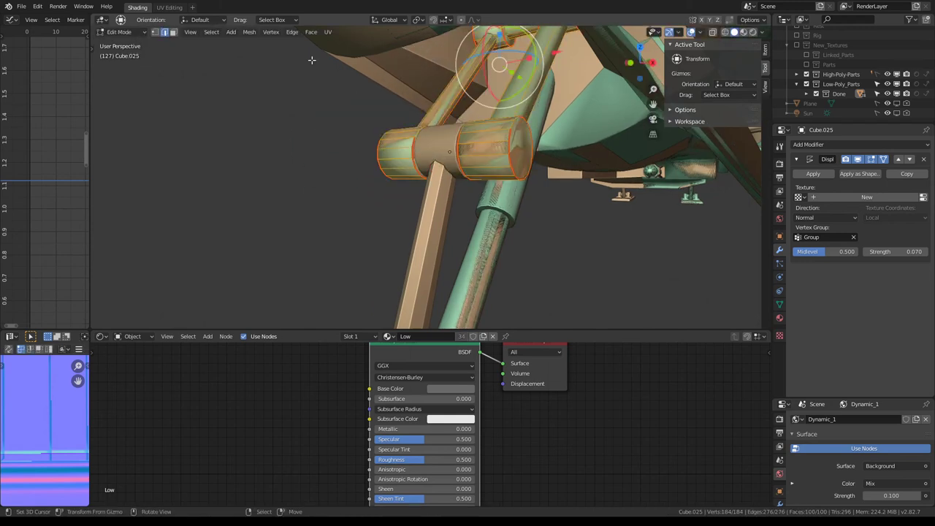
Step: Switch Cube.025 to Weight Paint and paint weight along the arm and cylinder
left_click(123, 32)
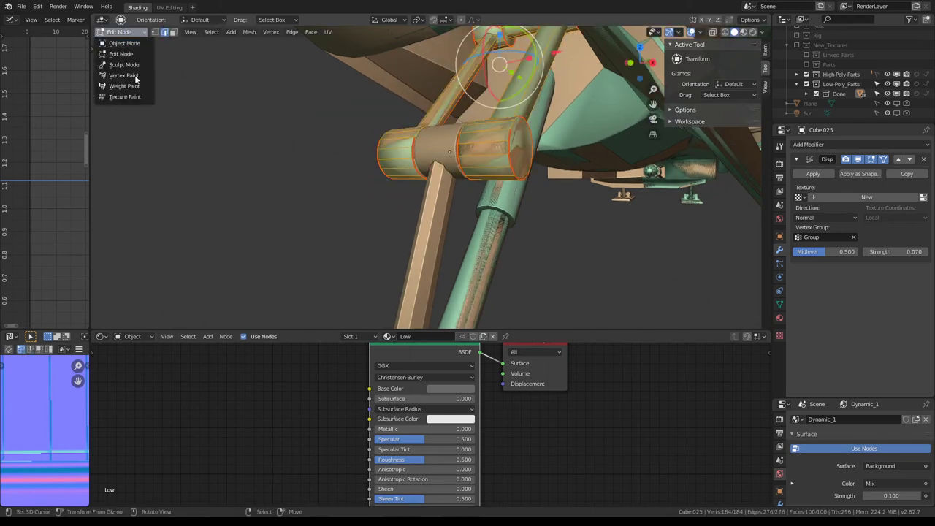
left_click(124, 86)
middle_click_drag(125, 62, 190, 80)
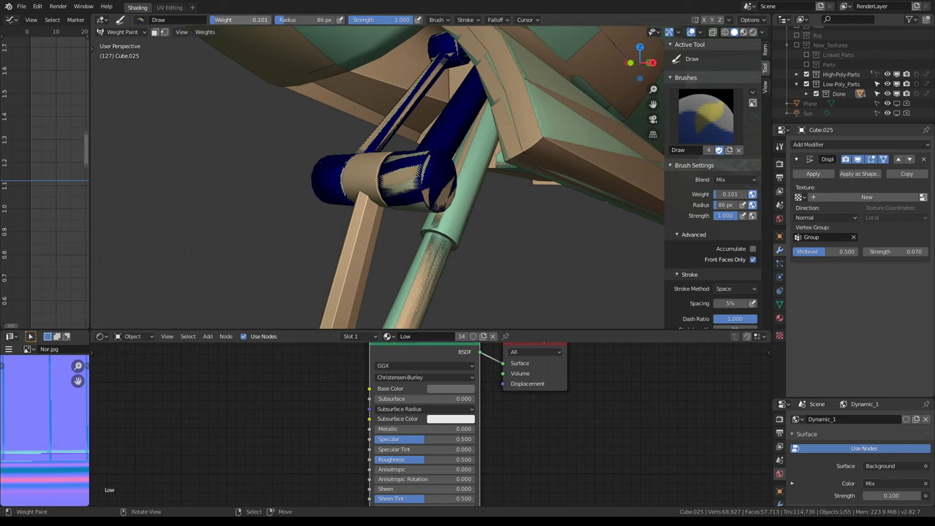
middle_click_drag(409, 146, 479, 116)
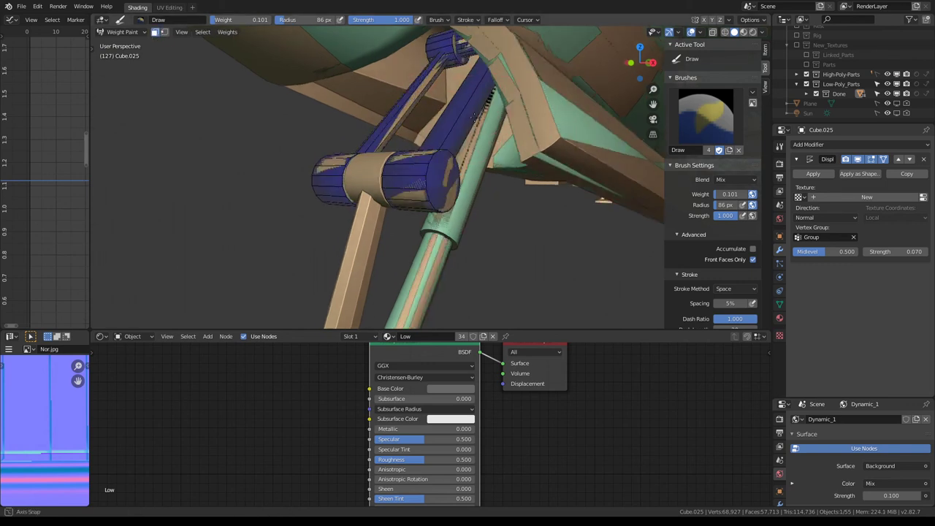
mouse_move(479, 117)
left_mouse_down()
mouse_move(451, 166)
mouse_move(447, 146)
left_mouse_up()
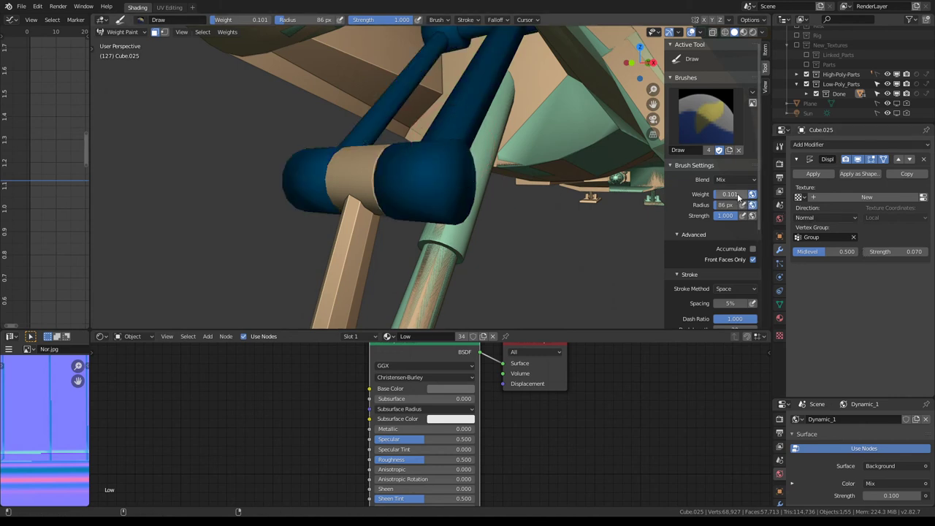
Step: Repaint the arm dark blue at low weights between zero and about 0.08
left_click_drag(739, 198, 722, 193)
middle_click_drag(378, 118, 468, 122)
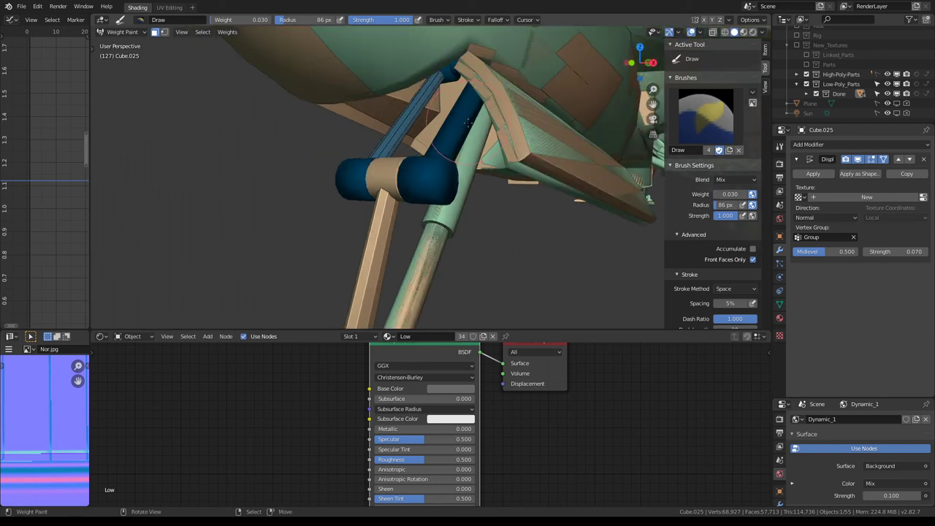
left_click_drag(467, 120, 468, 123)
middle_click_drag(469, 123, 731, 159)
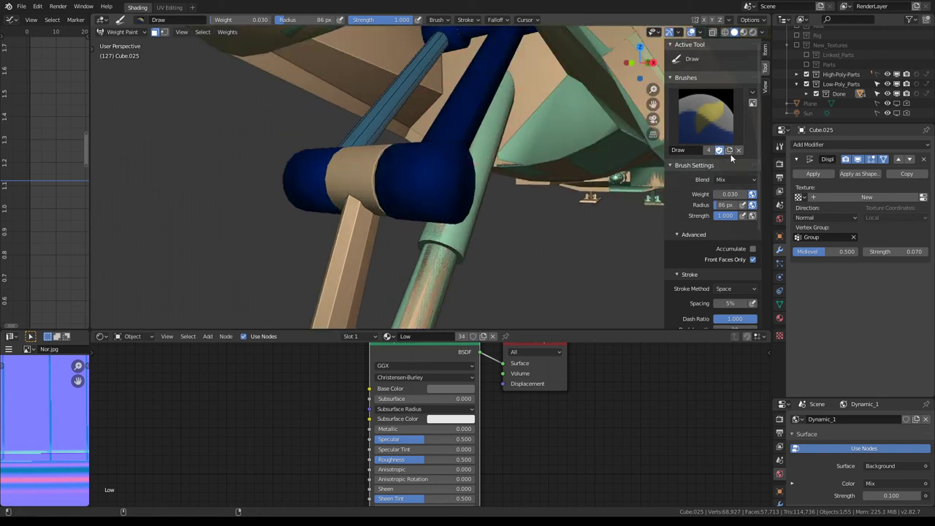
mouse_move(731, 192)
left_mouse_down()
mouse_move(768, 175)
mouse_move(732, 194)
left_mouse_up()
left_click(438, 160)
middle_click_drag(438, 161, 769, 239)
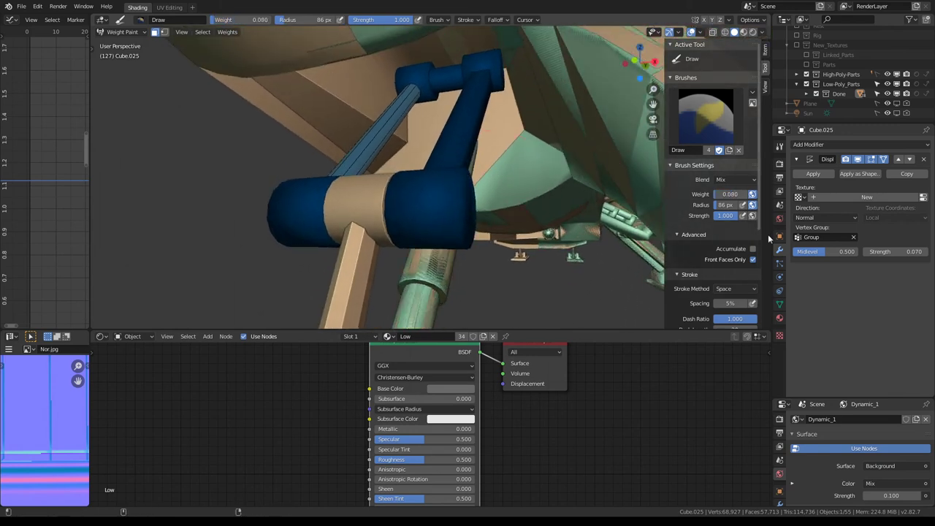
Step: Cover the arm's tan patches at weight 0.039, then set the brush weight to 0.062
key("BackSpace")
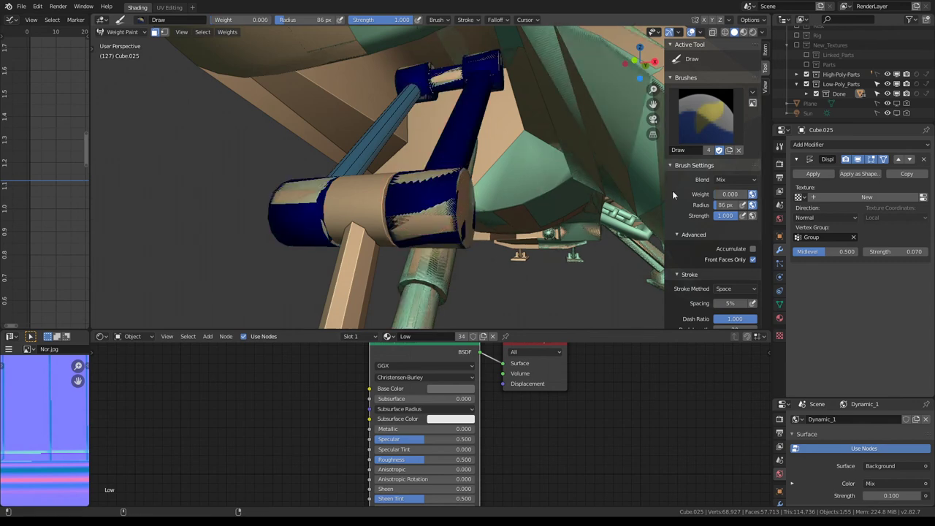
left_click_drag(730, 194, 733, 194)
left_click_drag(409, 212, 461, 145)
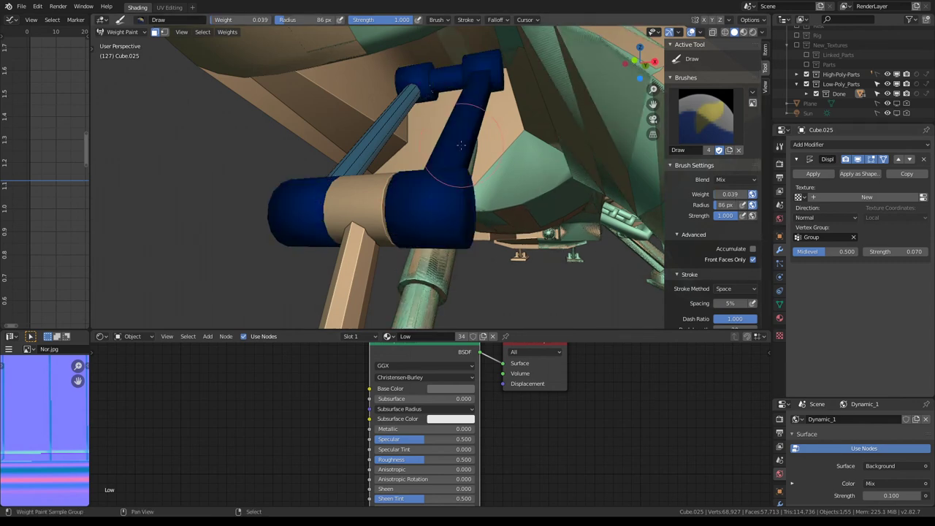
middle_click_drag(508, 138, 782, 203)
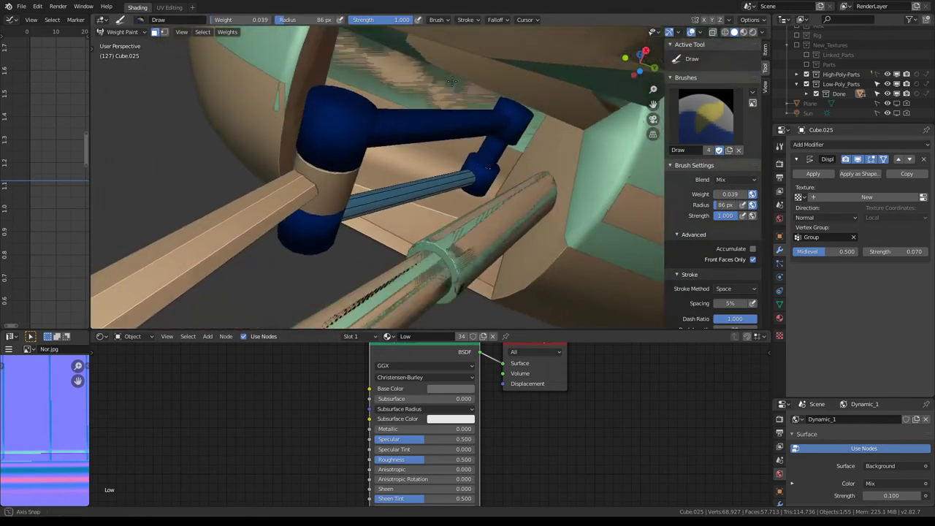
left_click_drag(730, 193, 735, 193)
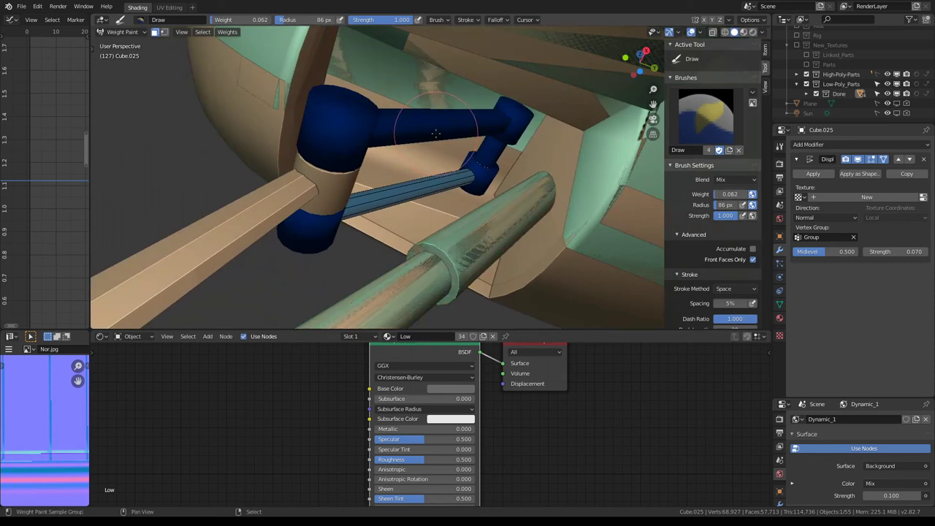
mouse_move(467, 161)
middle_mouse_down()
mouse_move(432, 132)
mouse_move(170, 67)
middle_mouse_up()
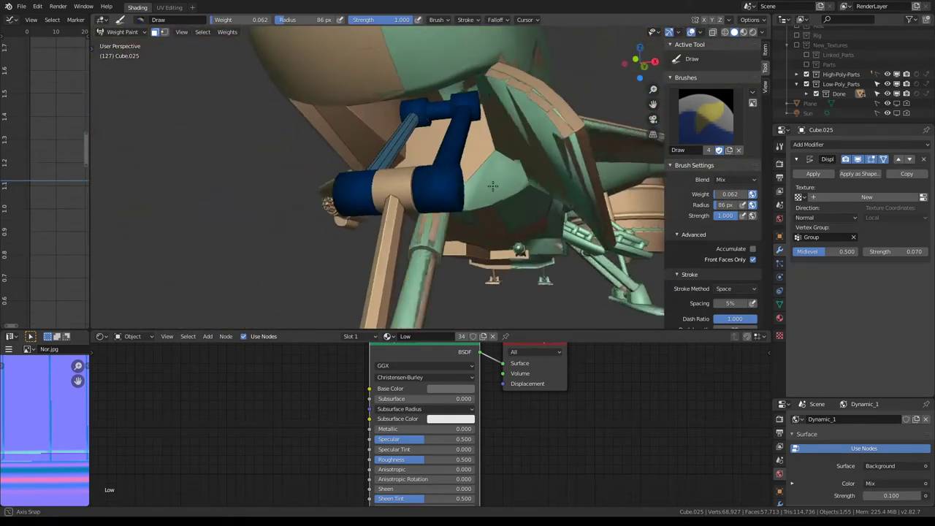
left_click(132, 33)
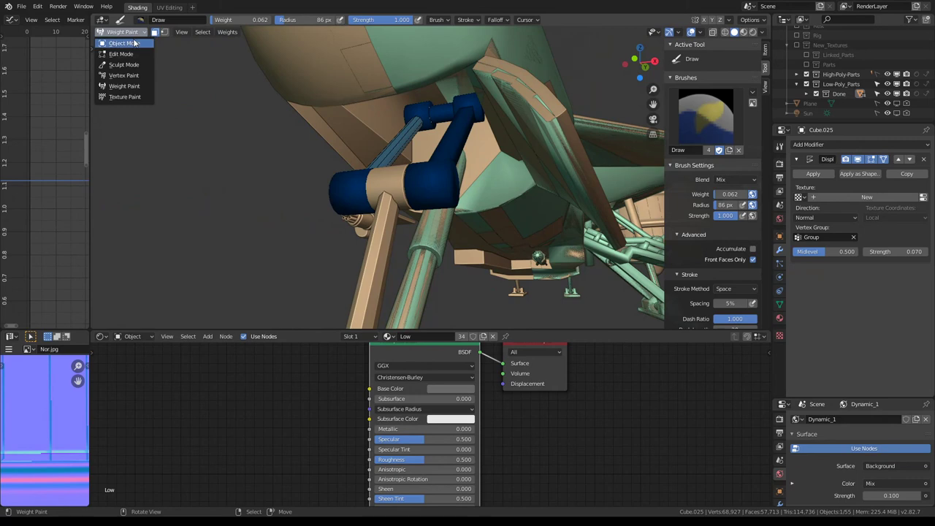
Step: Return to Object Mode and hide the long strut Cube.027
left_click(134, 43)
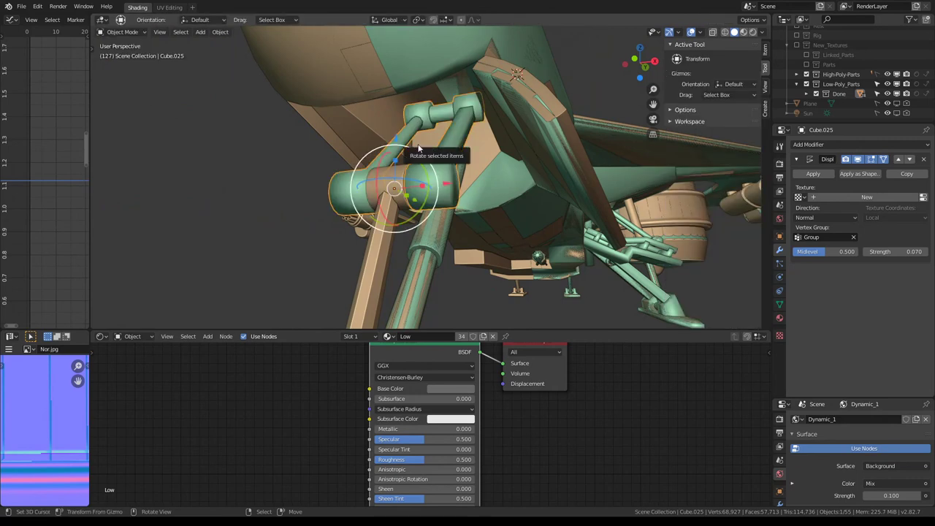
key("ctrl+z")
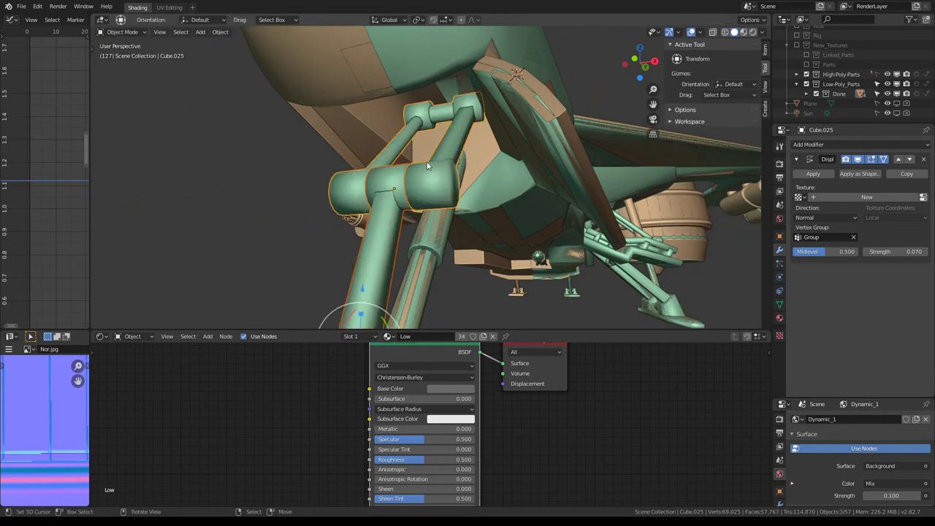
mouse_move(428, 167)
middle_mouse_down()
mouse_move(395, 219)
mouse_move(402, 152)
middle_mouse_up()
left_click(402, 152)
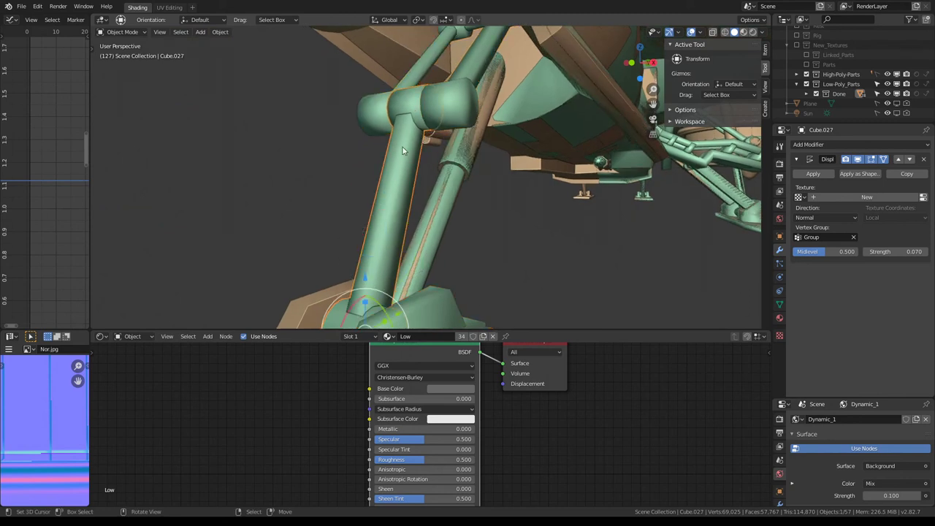
key("Delete")
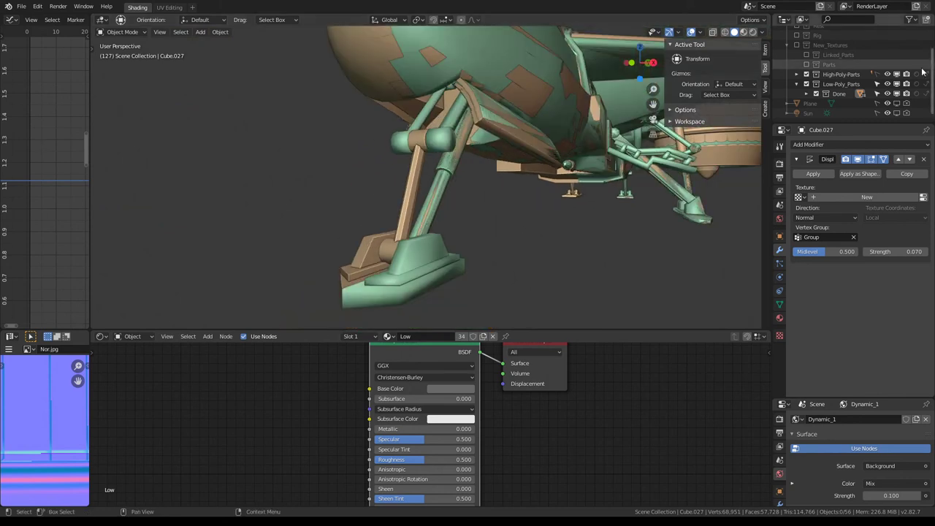
Step: Toggle the High-Poly_Parts collection off and back on, then select strut Cube.019
left_click(806, 74)
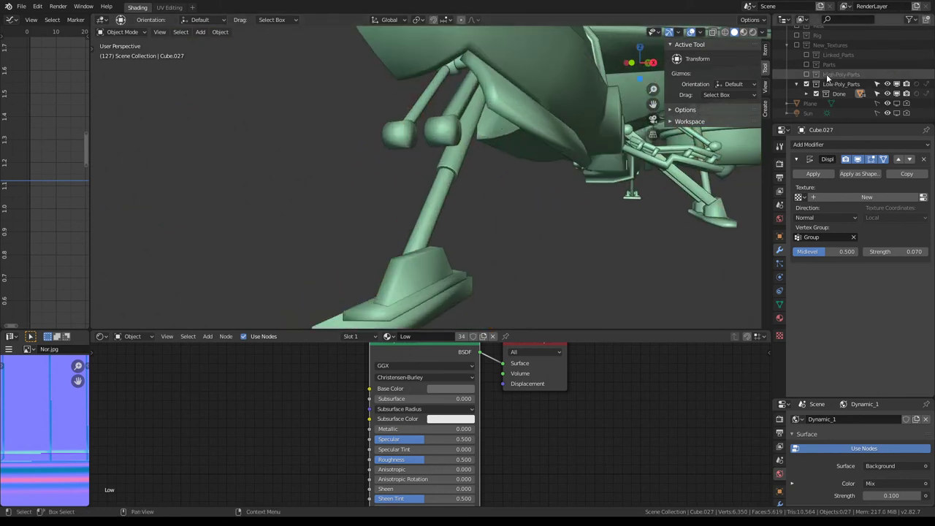
left_click(806, 73)
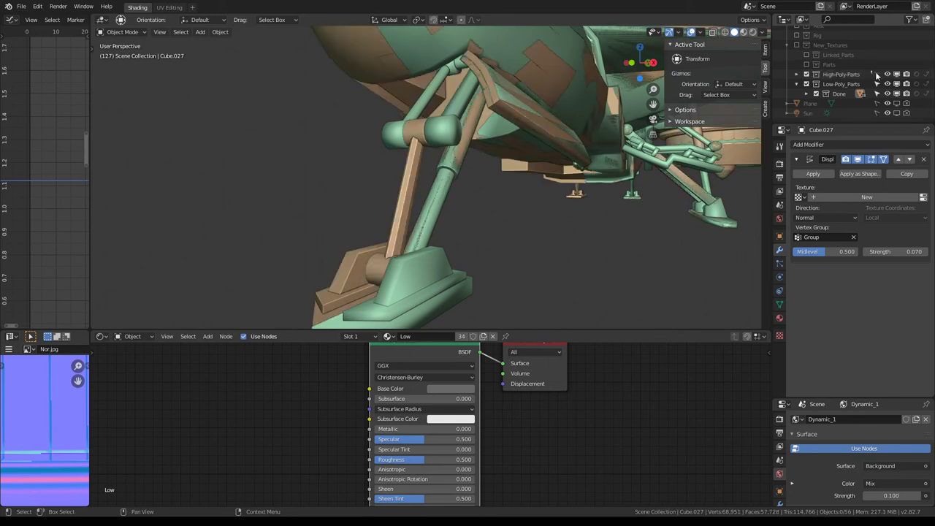
middle_click_drag(511, 117, 462, 100)
left_click(412, 159)
Step: Set the Mean Crease of all Cube.019 edges to 1.00 in Edit Mode
key("Tab")
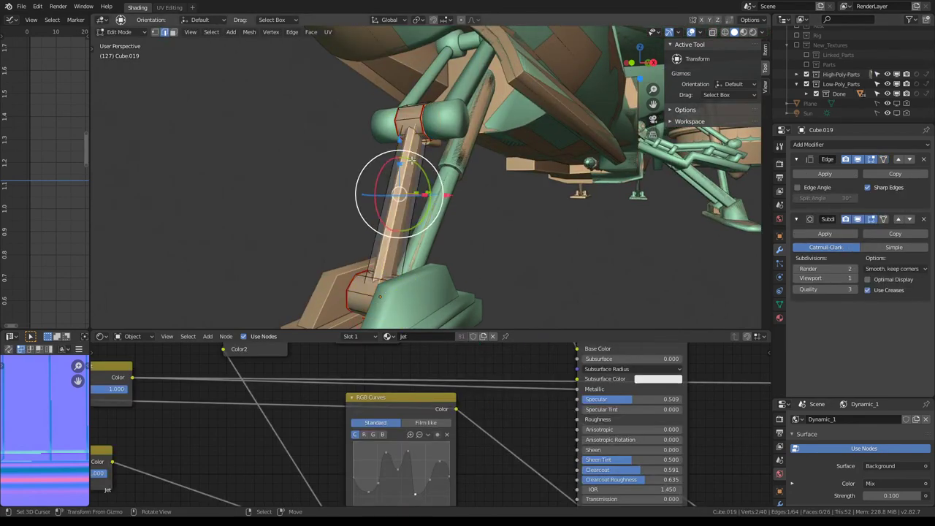
key("l")
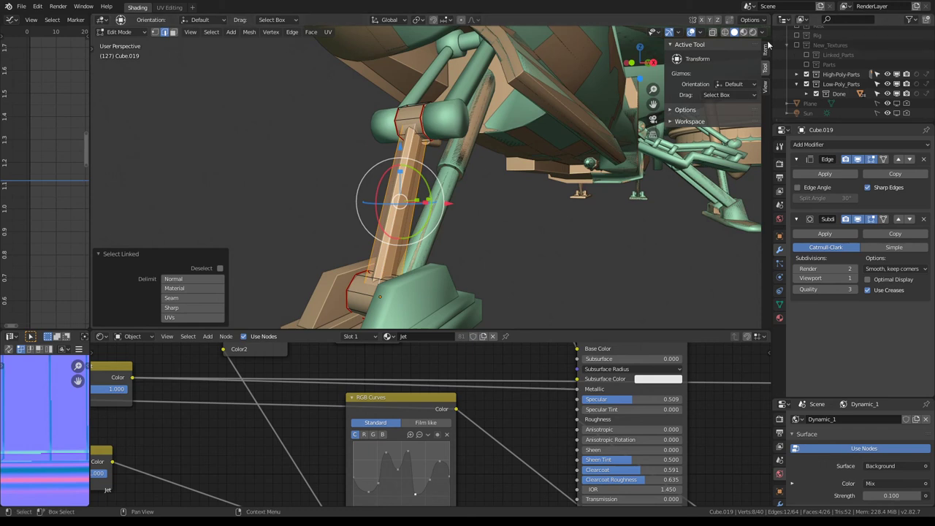
left_click(765, 49)
left_click_drag(729, 152, 752, 152)
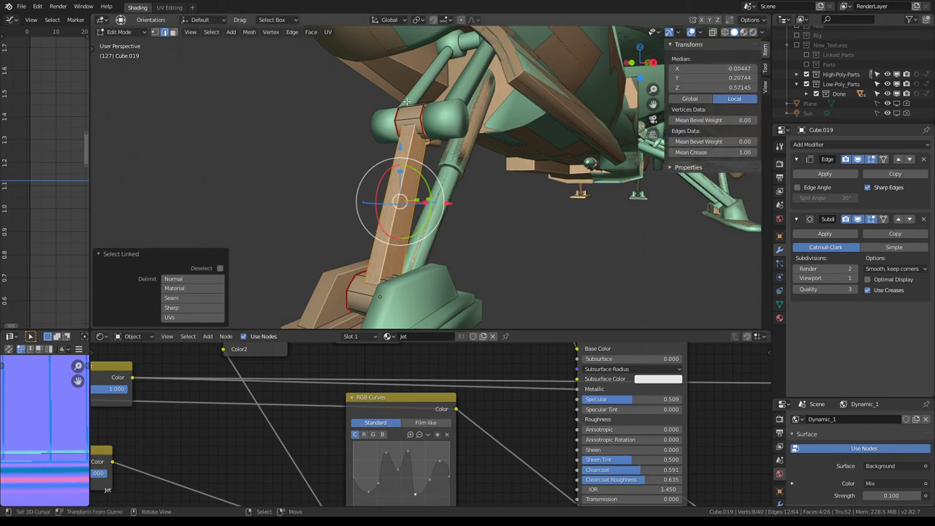
key("Tab")
Step: Select the long strut Cube.027, cancelling an accidental move
middle_click_drag(411, 122, 433, 108)
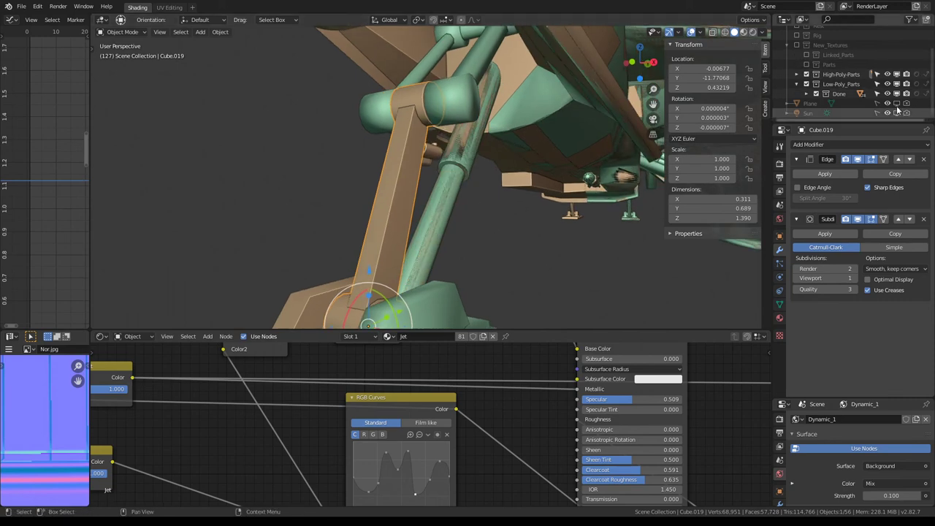
scroll(475, 115, "down", 3)
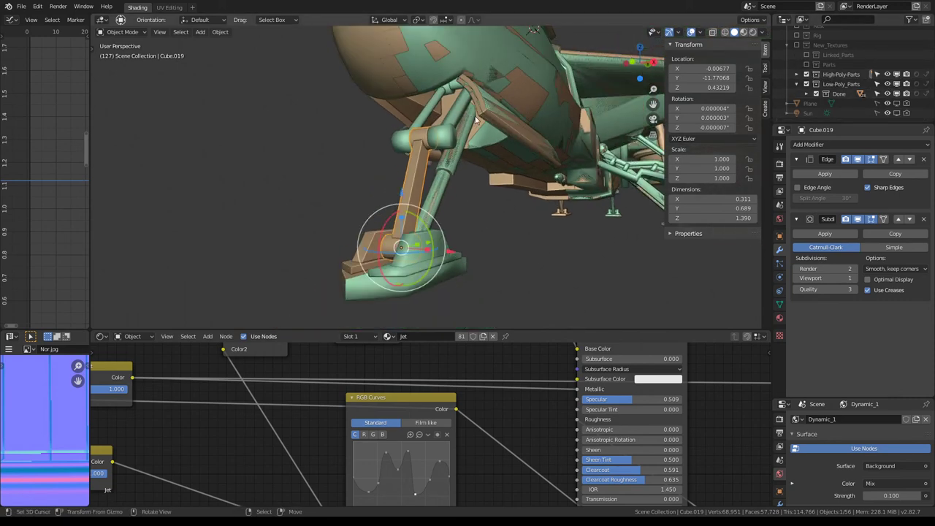
scroll(475, 114, "down", 3)
scroll(475, 109, "down", 1)
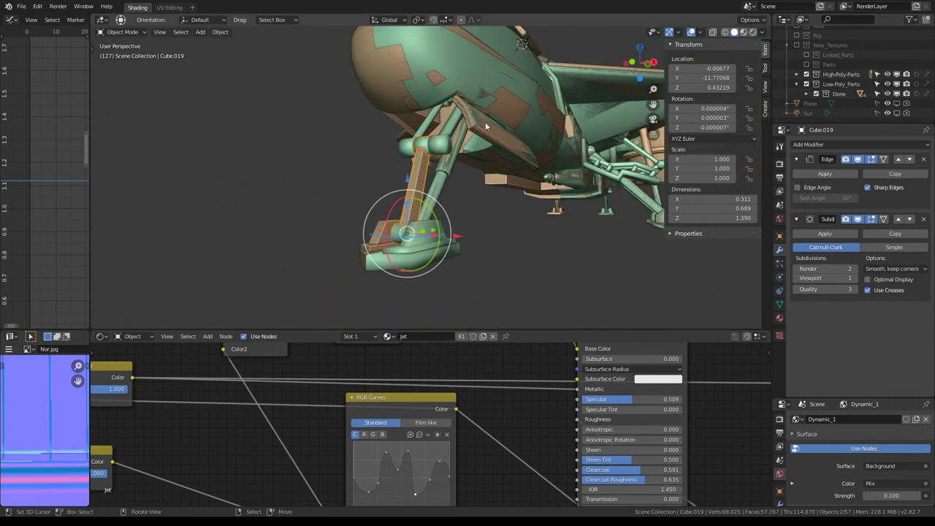
scroll(485, 122, "up", 3)
mouse_move(485, 122)
middle_mouse_down()
mouse_move(409, 137)
mouse_move(449, 97)
middle_mouse_up()
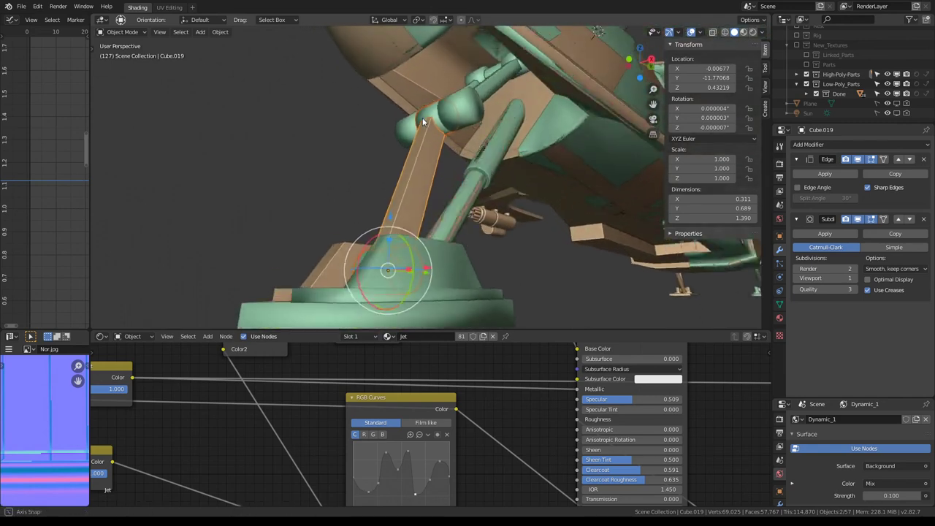
left_click(449, 97)
key("g")
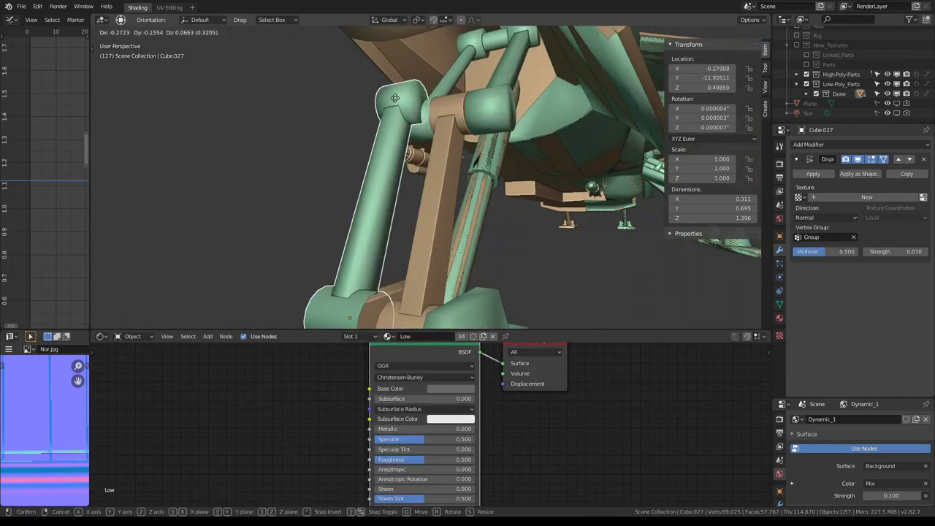
key("Escape")
Step: Reveal all of Cube.027's geometry with Alt+H and switch it to Weight Paint mode
key("Tab")
key("h")
key("alt+h")
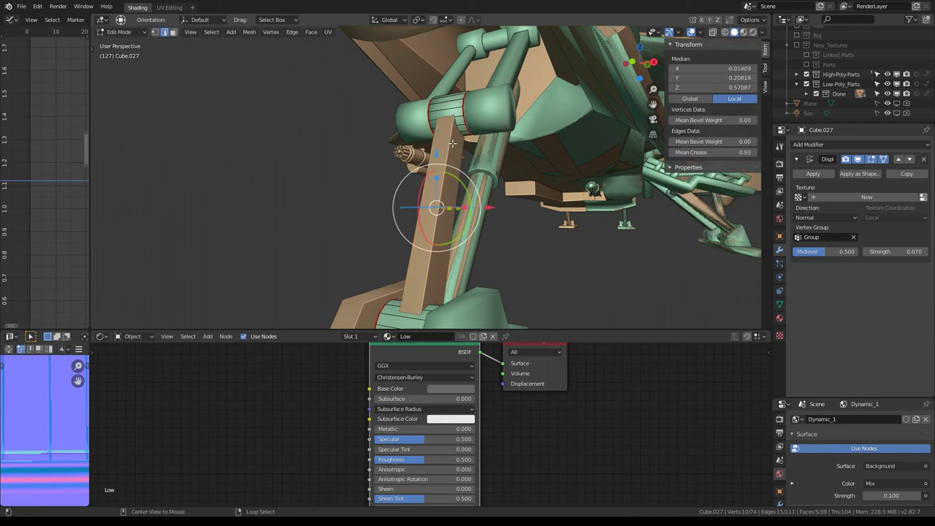
scroll(460, 132, "up", 2)
key("h")
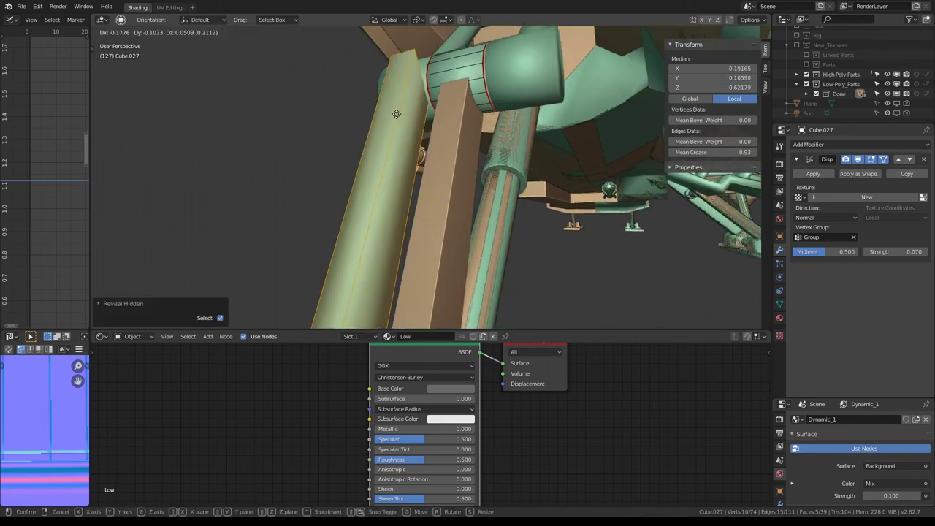
key("alt+h")
left_click(128, 33)
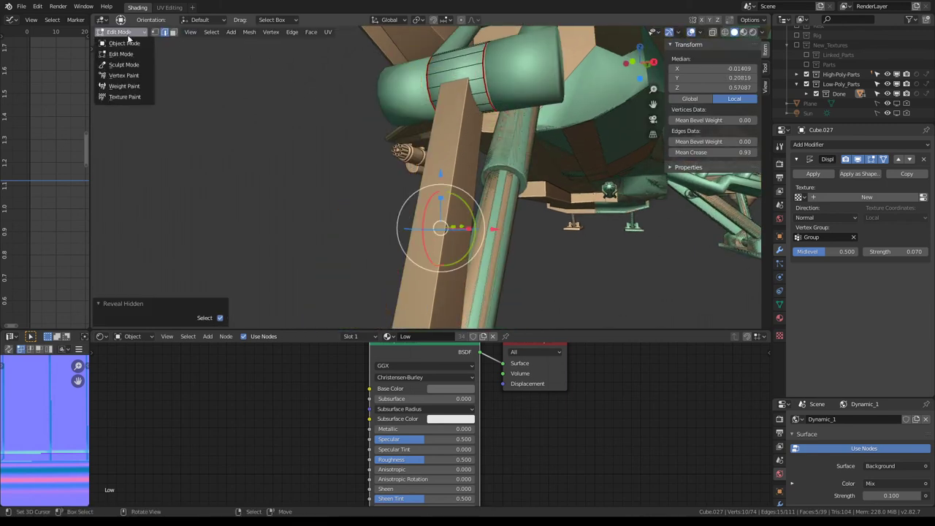
left_click(124, 86)
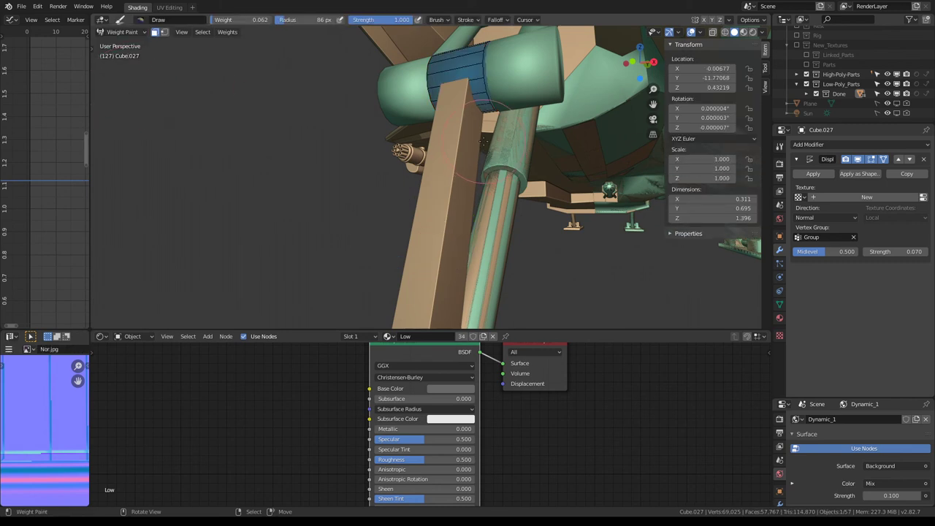
Step: Raise the brush weight through 0.137 to 0.185 and paint the strut's underside
left_click(765, 73)
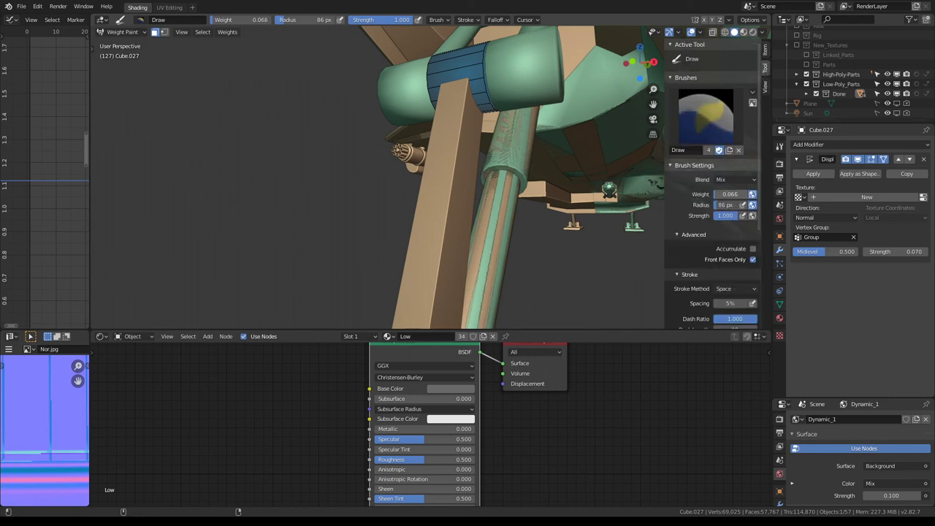
left_click(615, 172, "ctrl")
left_click(611, 149, "ctrl")
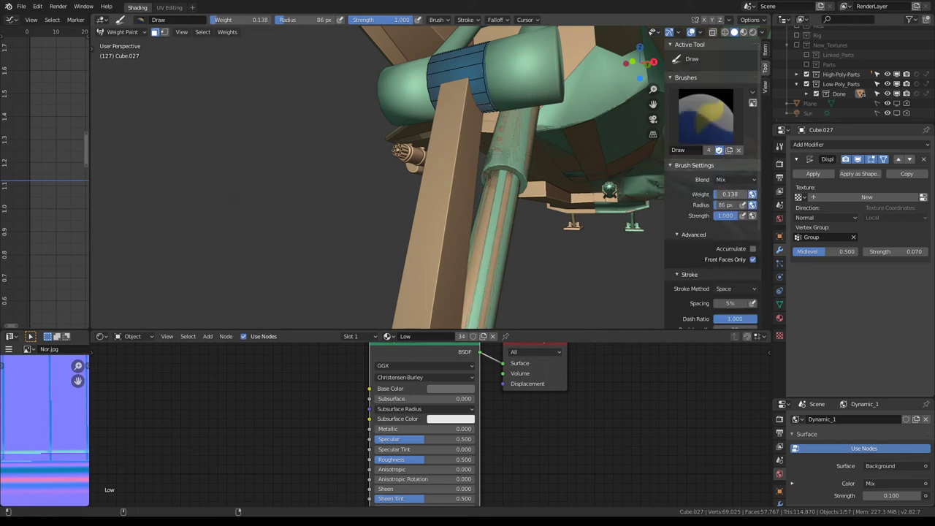
middle_click_drag(461, 140, 465, 133)
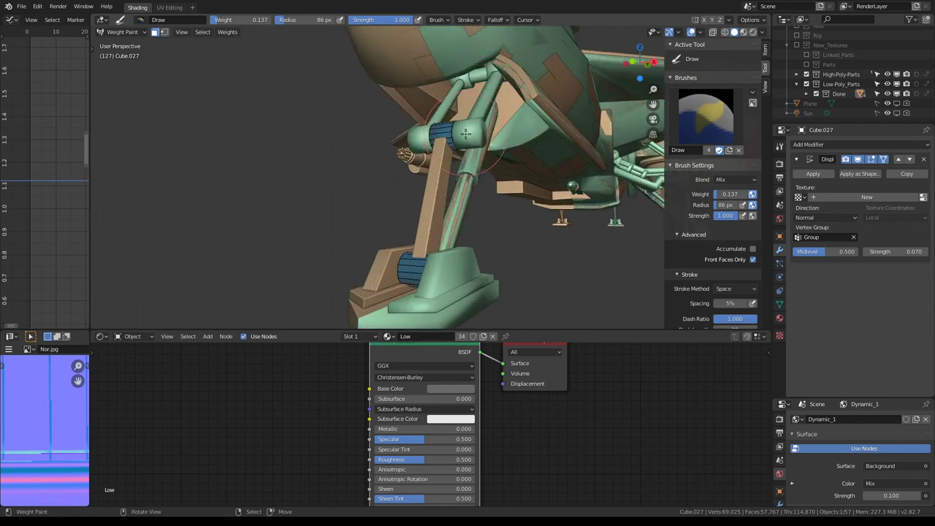
scroll(465, 133, "up", 3)
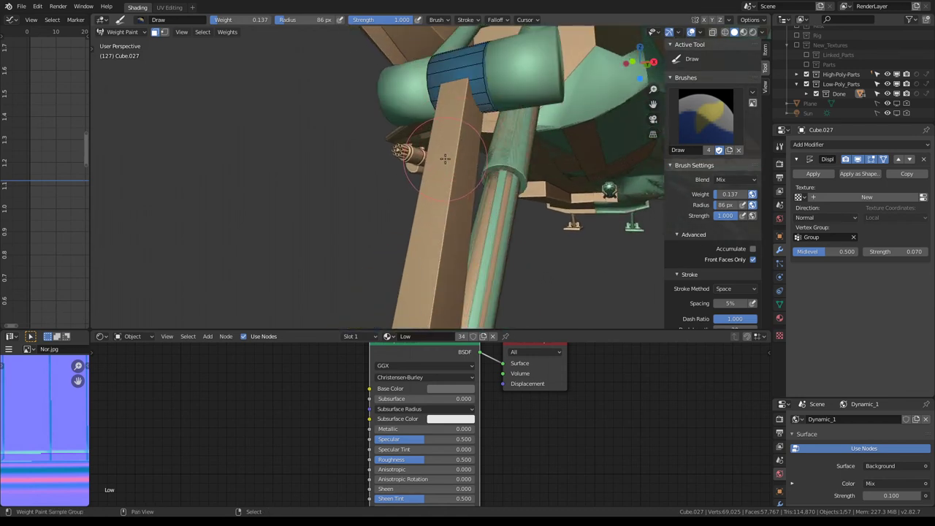
middle_click_drag(459, 146, 451, 143)
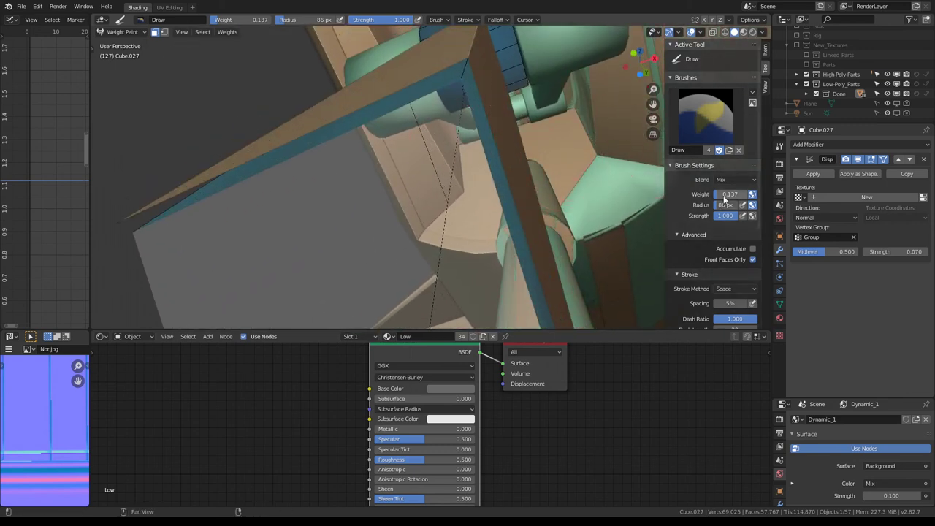
left_click(555, 143, "ctrl")
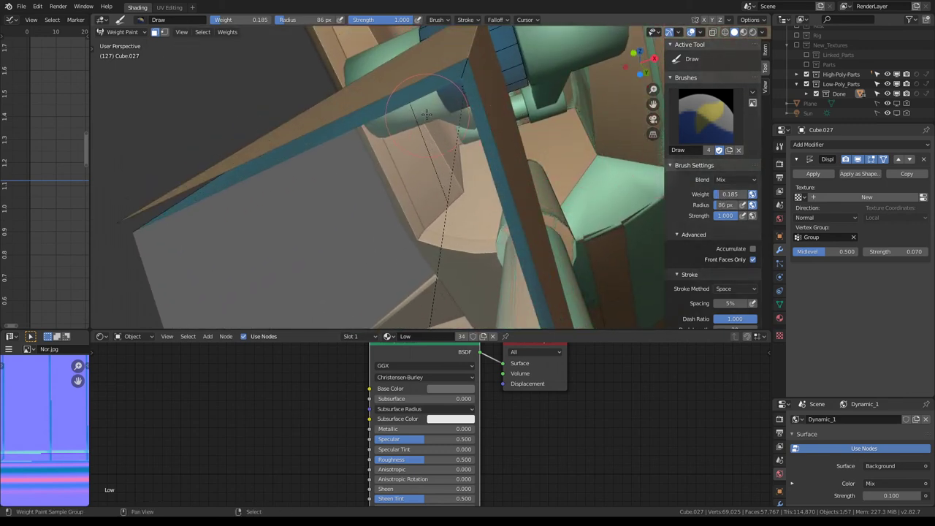
left_click(457, 71)
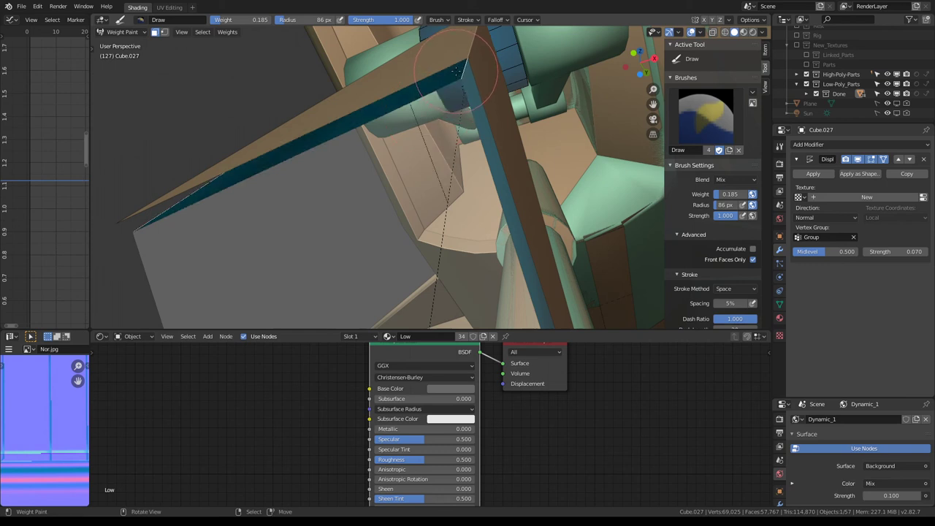
left_click(456, 71)
left_click(455, 70)
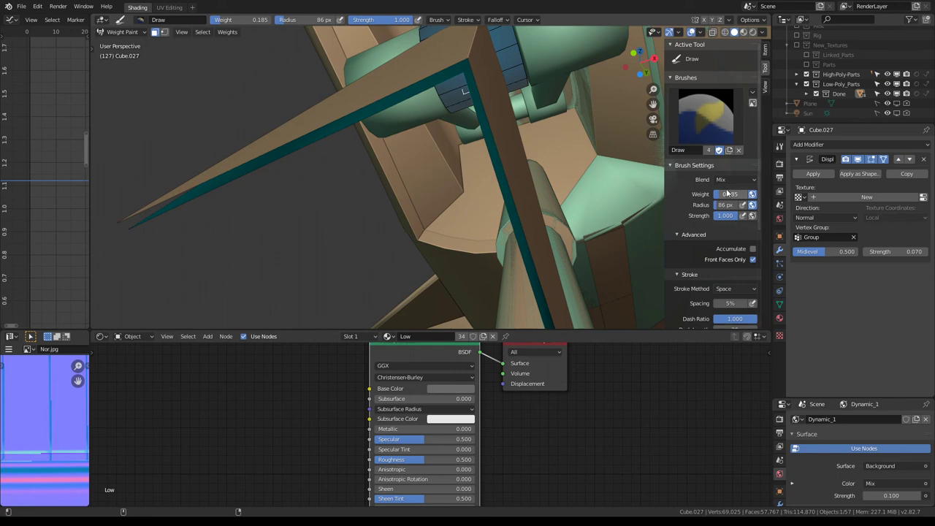
Step: Set the brush weight to 0.322 and switch back to Object Mode
left_click_drag(727, 192, 738, 192)
mouse_move(467, 146)
middle_mouse_down()
mouse_move(498, 125)
mouse_move(289, 46)
middle_mouse_up()
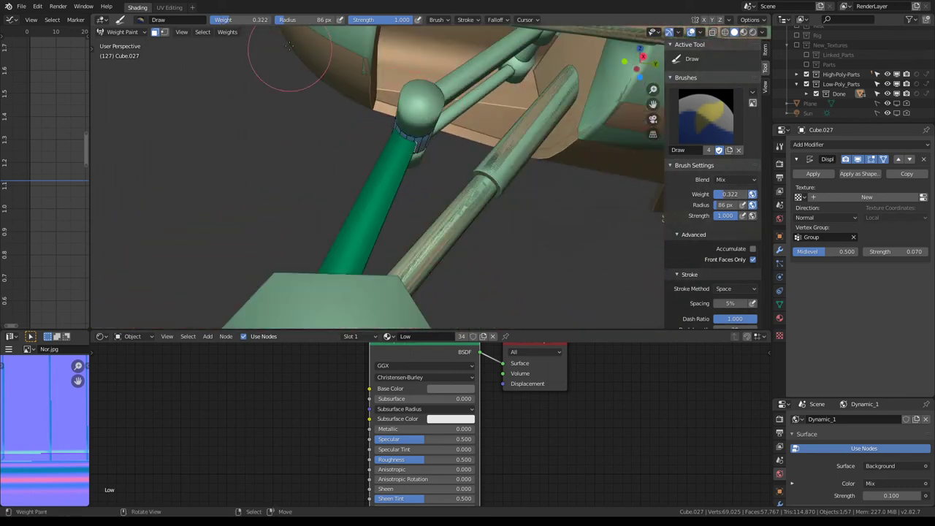
left_click(122, 32)
left_click(121, 42)
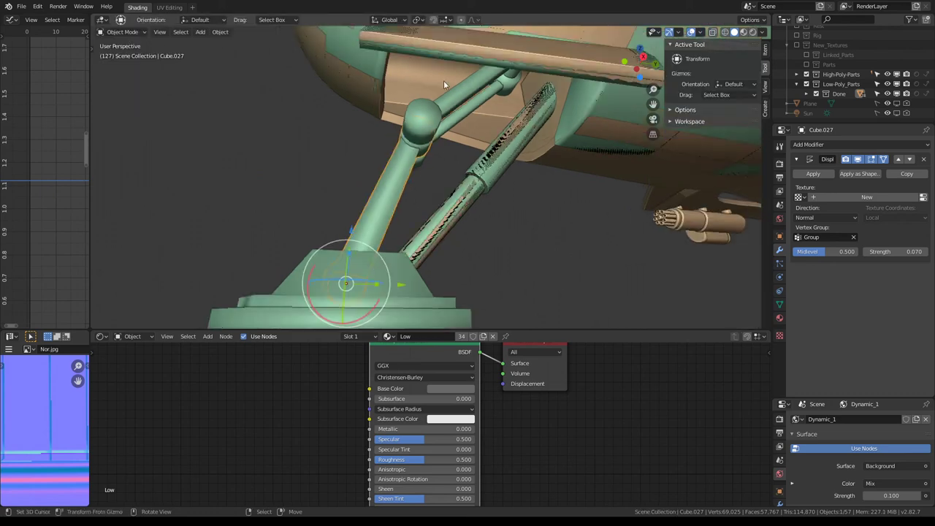
mouse_move(443, 80)
middle_mouse_down()
mouse_move(521, 133)
mouse_move(507, 113)
mouse_move(546, 101)
middle_mouse_up()
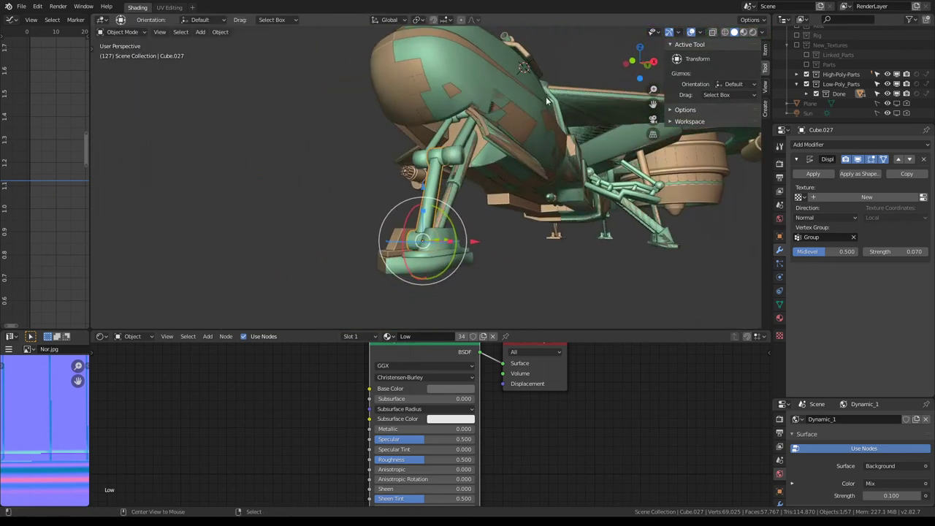